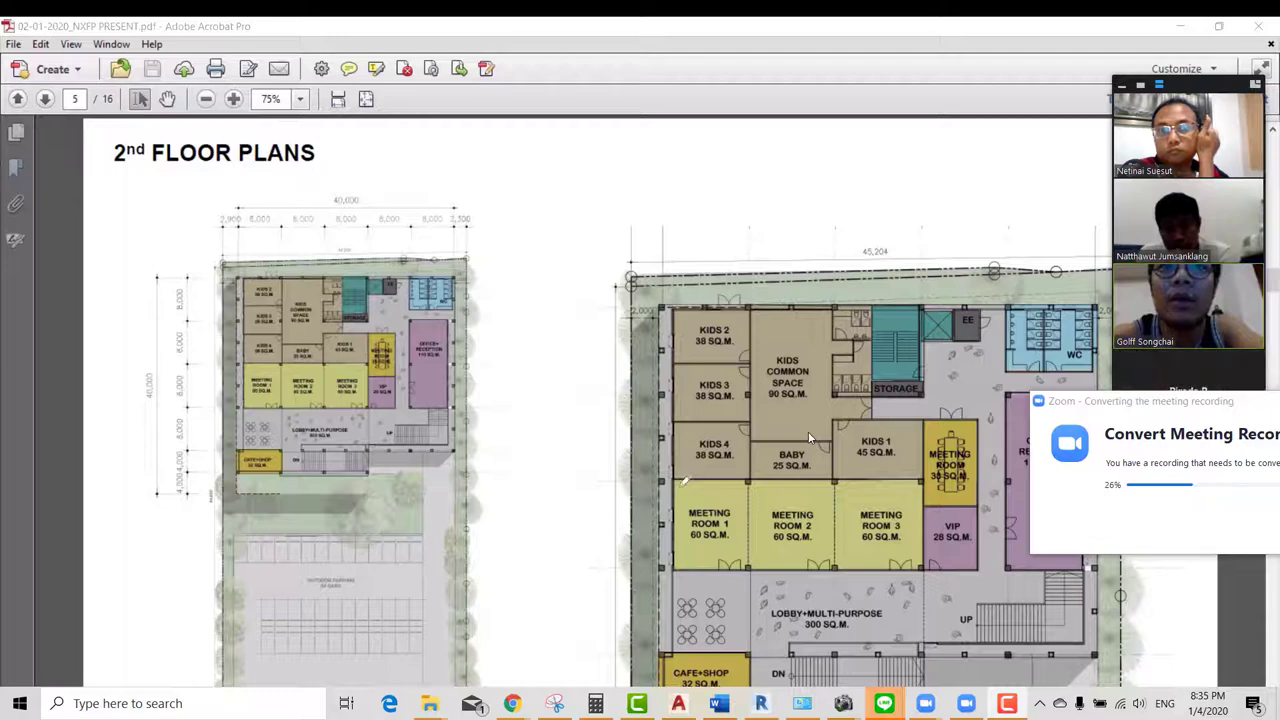
Move the recording-conversion notice aside, briefly showing and hiding the screen recorder's controls
mouse_move(1162, 405)
left_mouse_down()
mouse_move(1041, 462)
mouse_move(925, 371)
left_mouse_up()
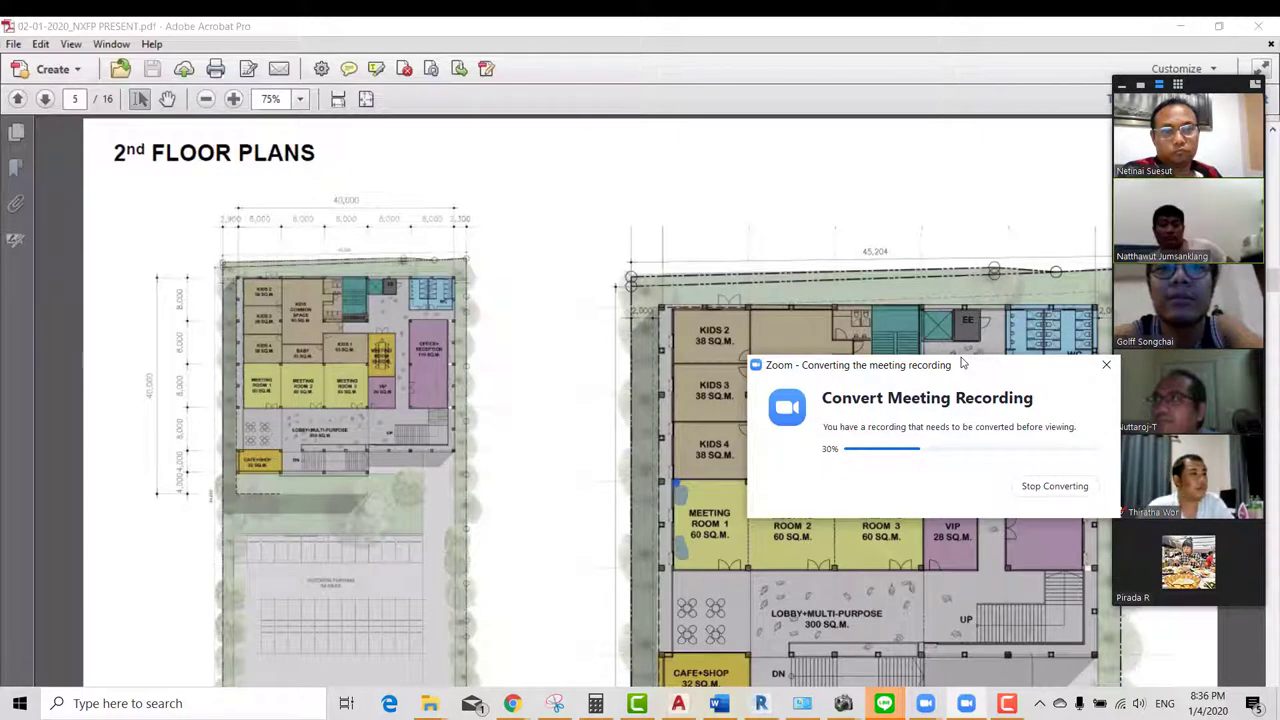
left_click(1003, 705)
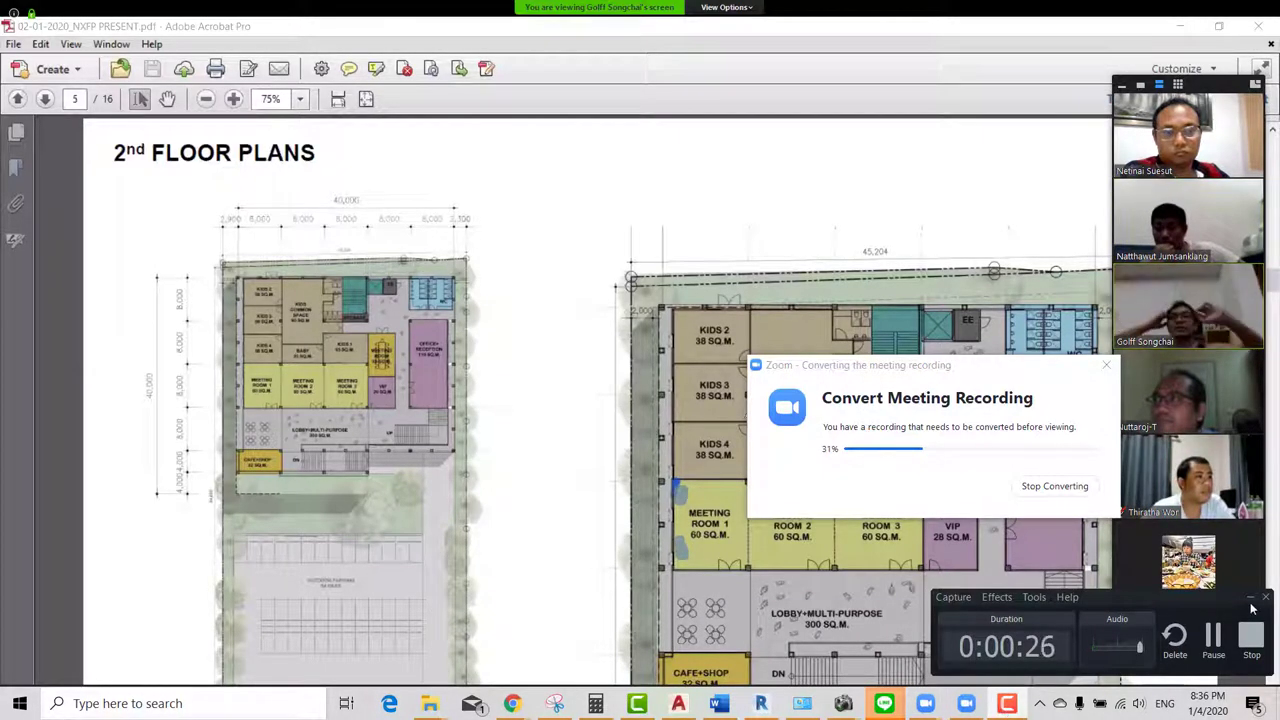
left_click(1249, 599)
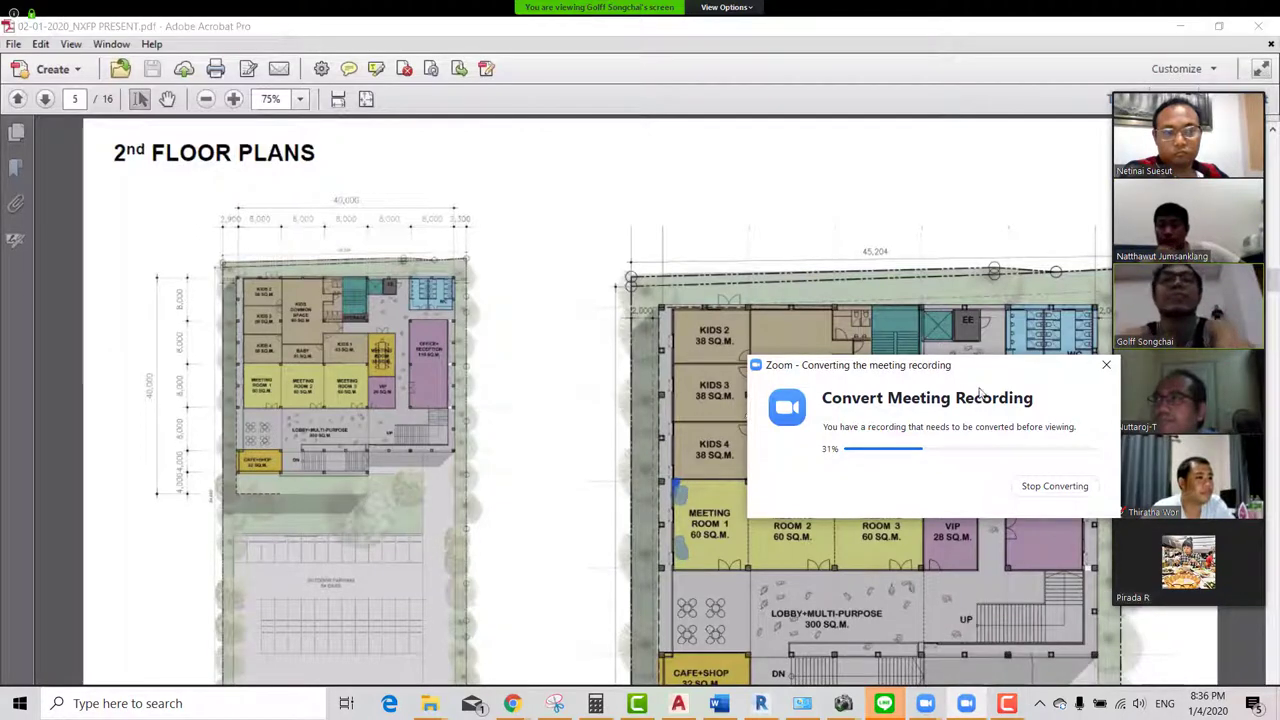
mouse_move(1020, 378)
left_mouse_down()
mouse_move(1025, 535)
mouse_move(1069, 610)
left_mouse_up()
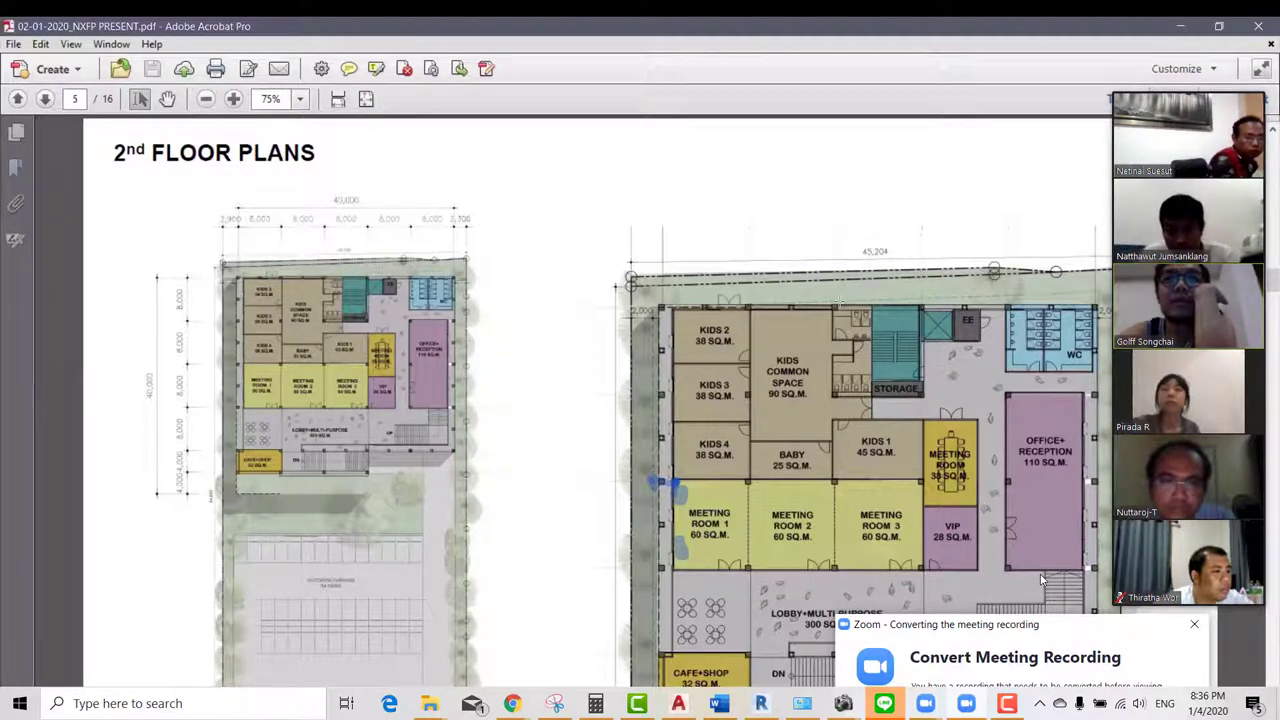
Scroll the PDF down past the 2nd floor plans to page 6, 3rd FLOOR PLANS
scroll(1040, 578, "down", 4)
scroll(1040, 578, "up", 2)
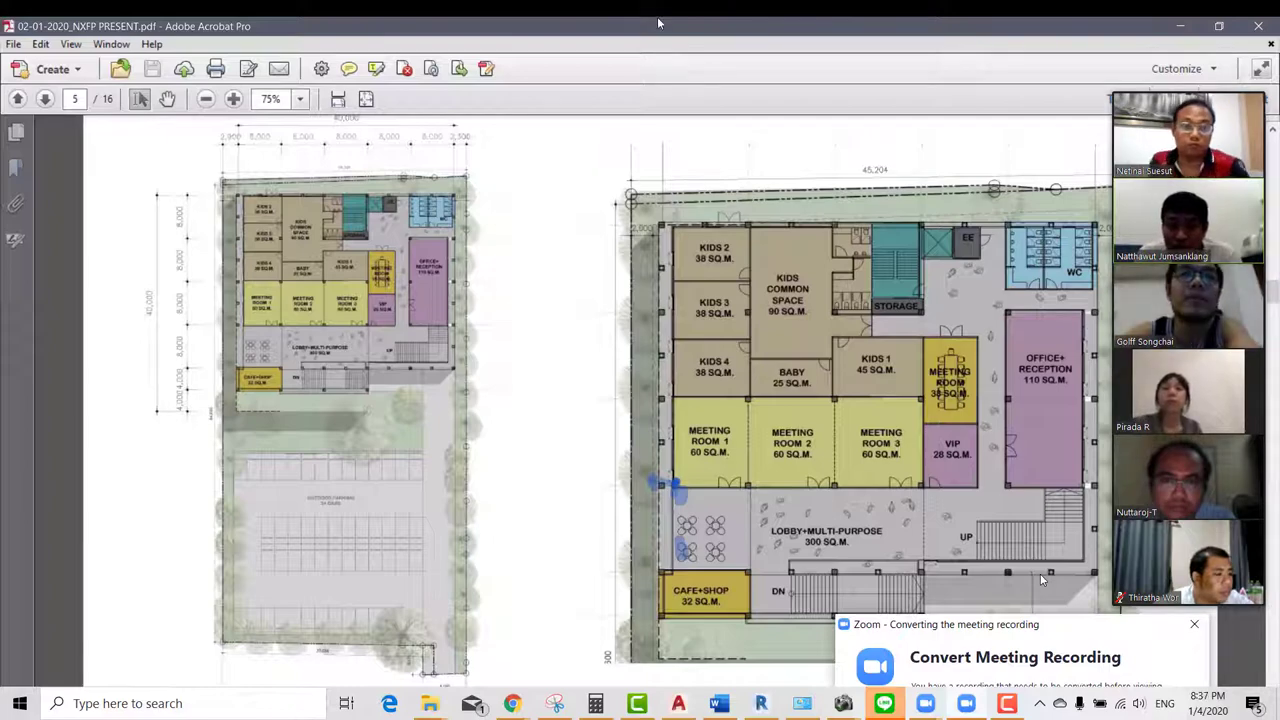
scroll(1040, 578, "down", 2)
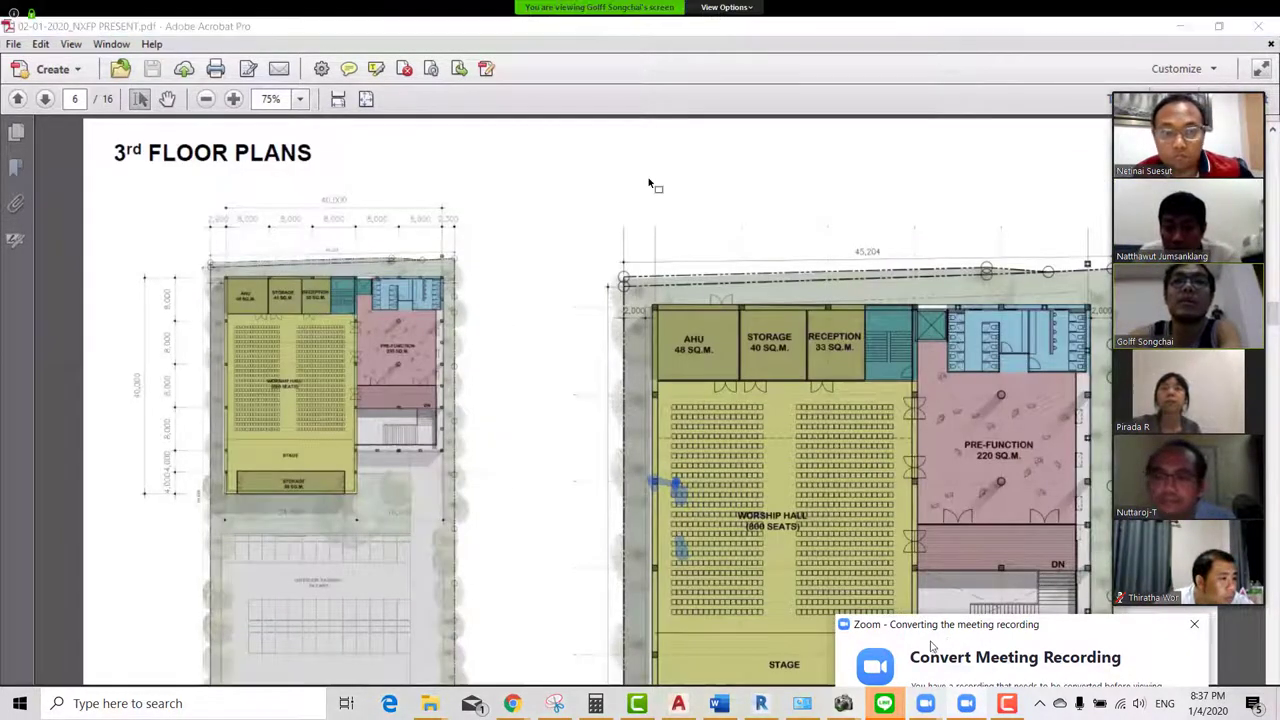
Drag the recording-conversion notice fully into view over the 3rd floor plan
left_click_drag(1005, 630, 872, 486)
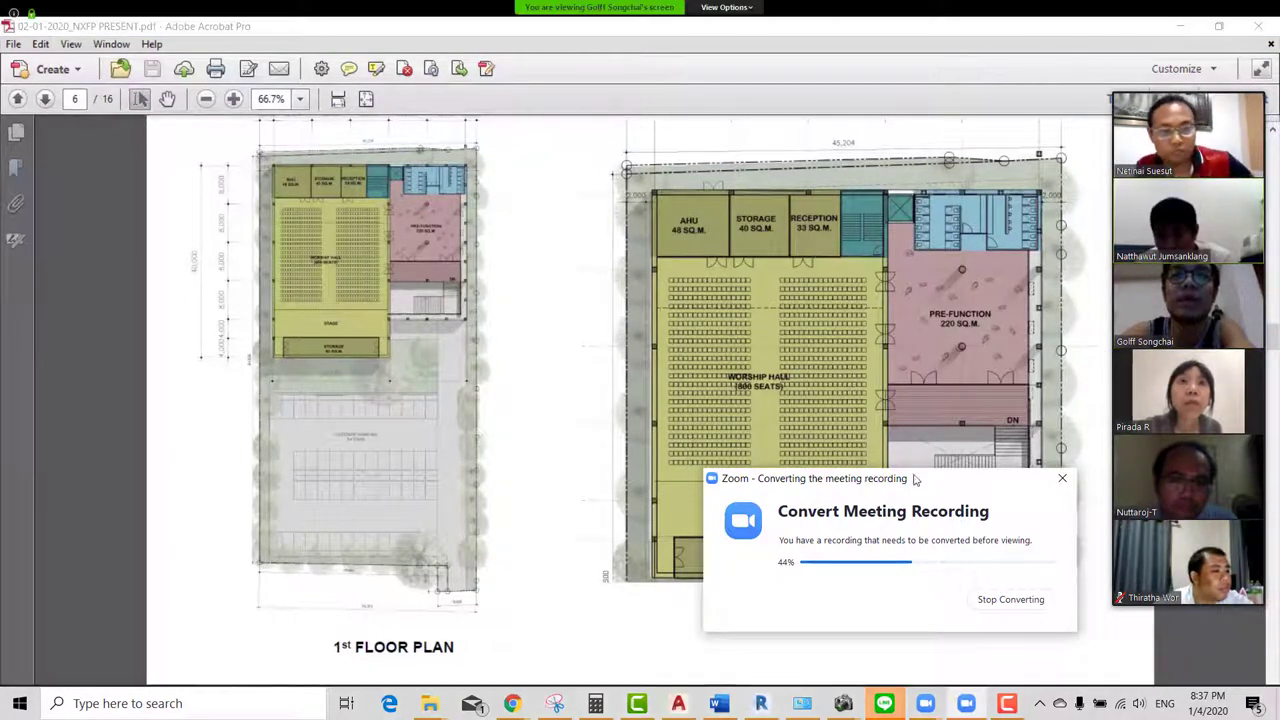
Open LINE and open the BIM Faith Project group chat in its own window
mouse_move(884, 703)
left_click(840, 625)
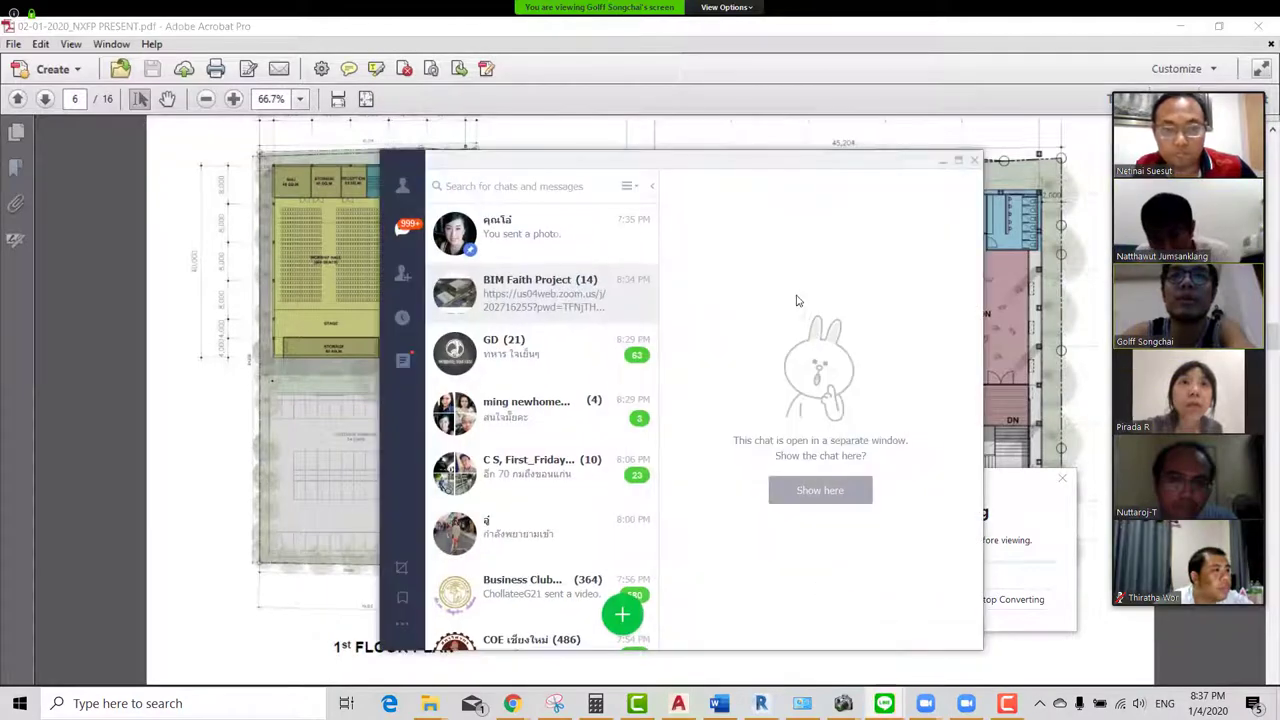
scroll(582, 305, "down", 1)
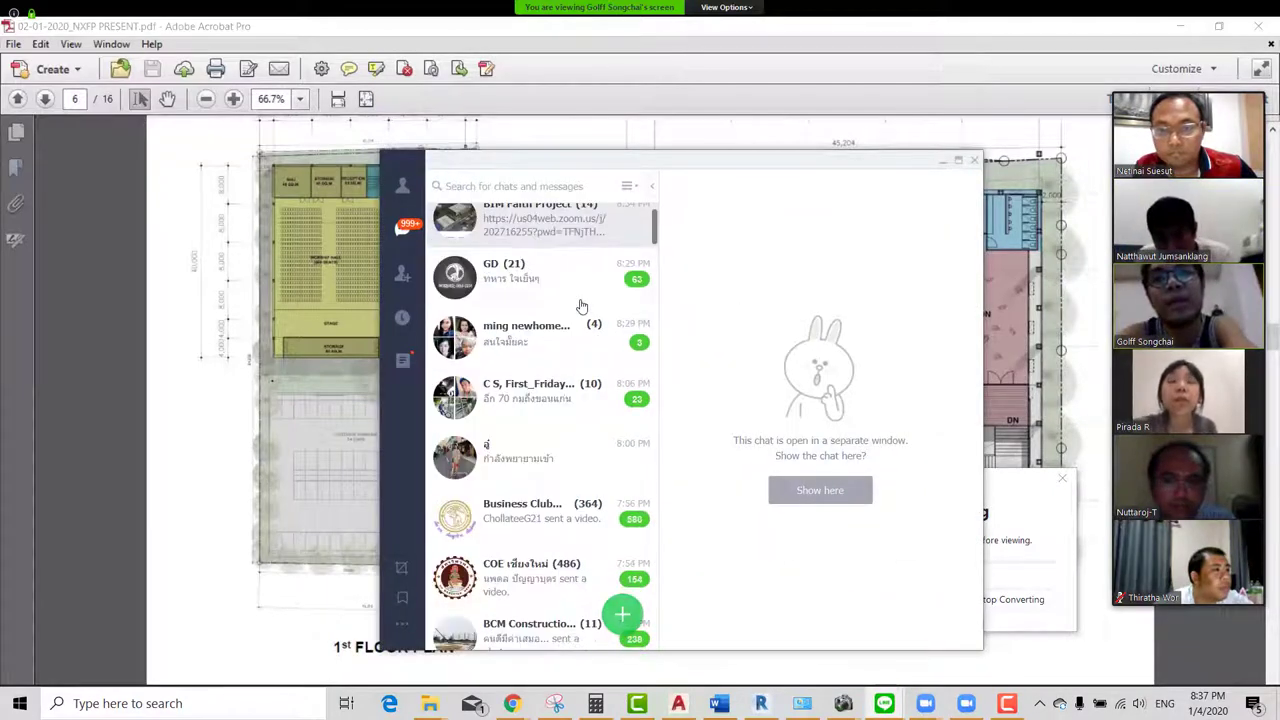
scroll(582, 305, "down", 1)
scroll(580, 300, "down", 3)
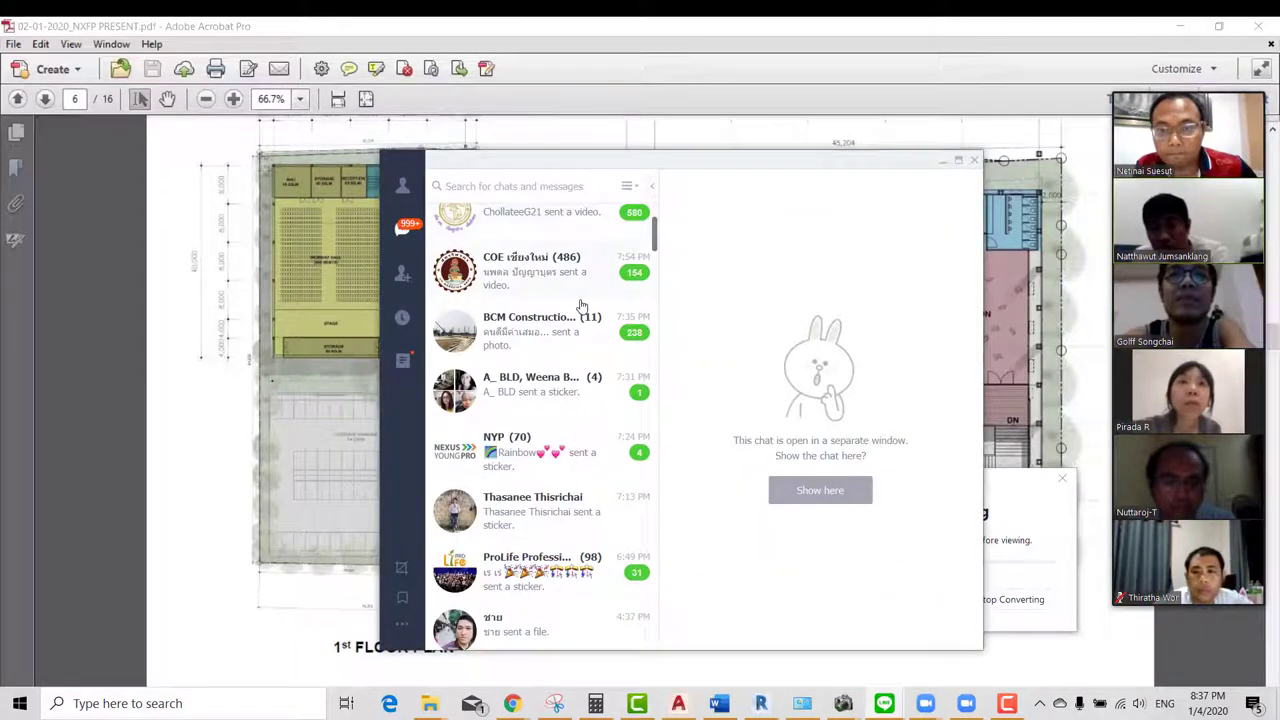
scroll(575, 295, "up", 5)
double_click(566, 283)
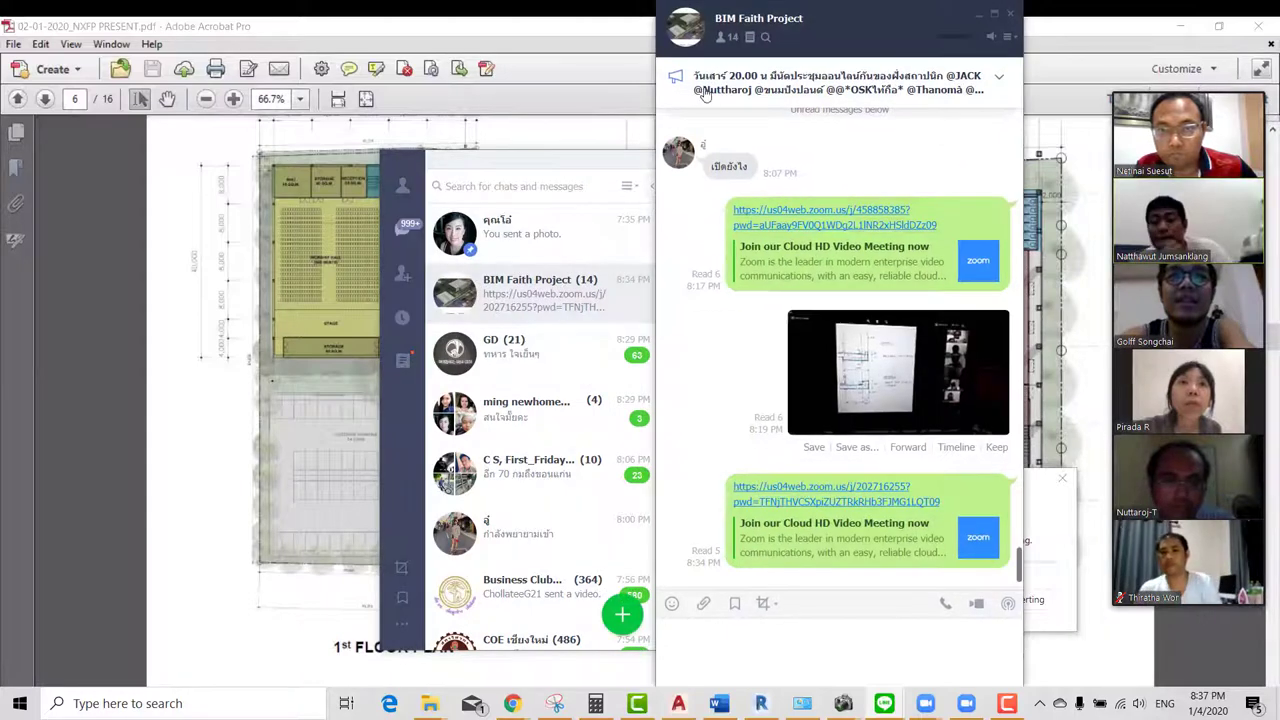
Scroll through the BIM Faith Project member list, then close it and the chat window
left_click(727, 38)
scroll(500, 271, "down", 2)
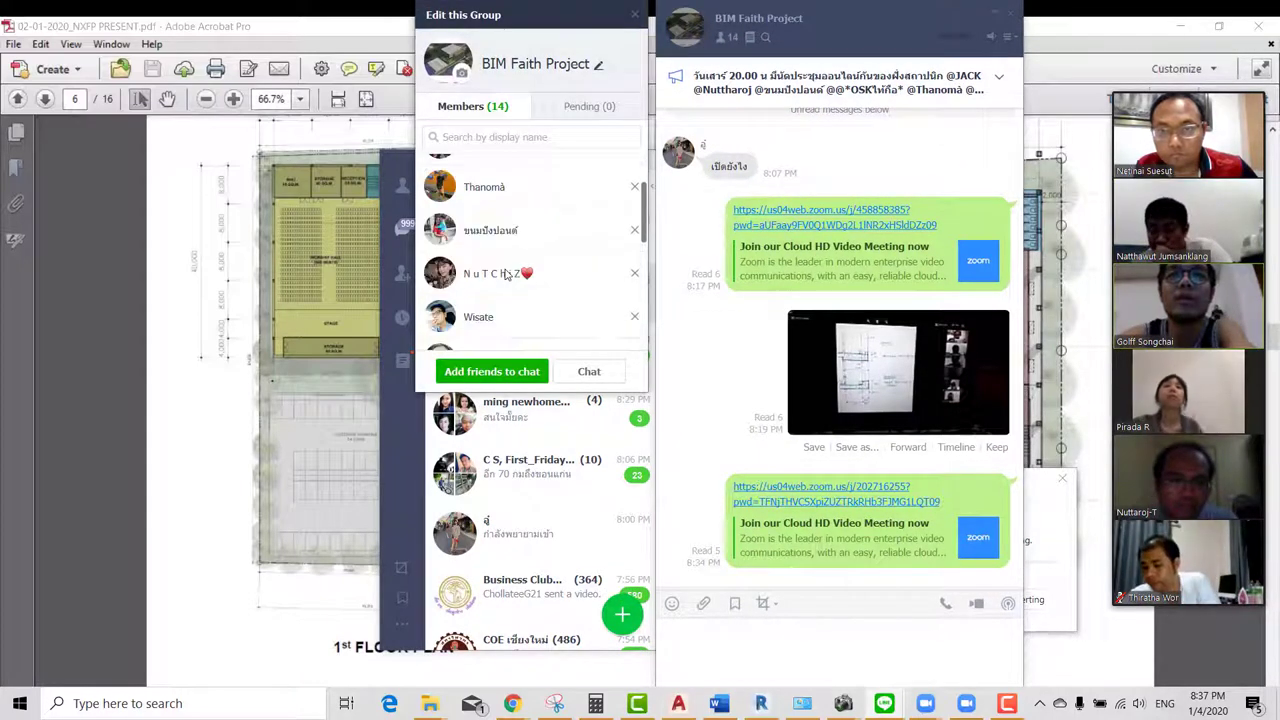
scroll(505, 275, "down", 2)
scroll(505, 275, "down", 2)
scroll(505, 275, "down", 2)
scroll(505, 275, "down", 2)
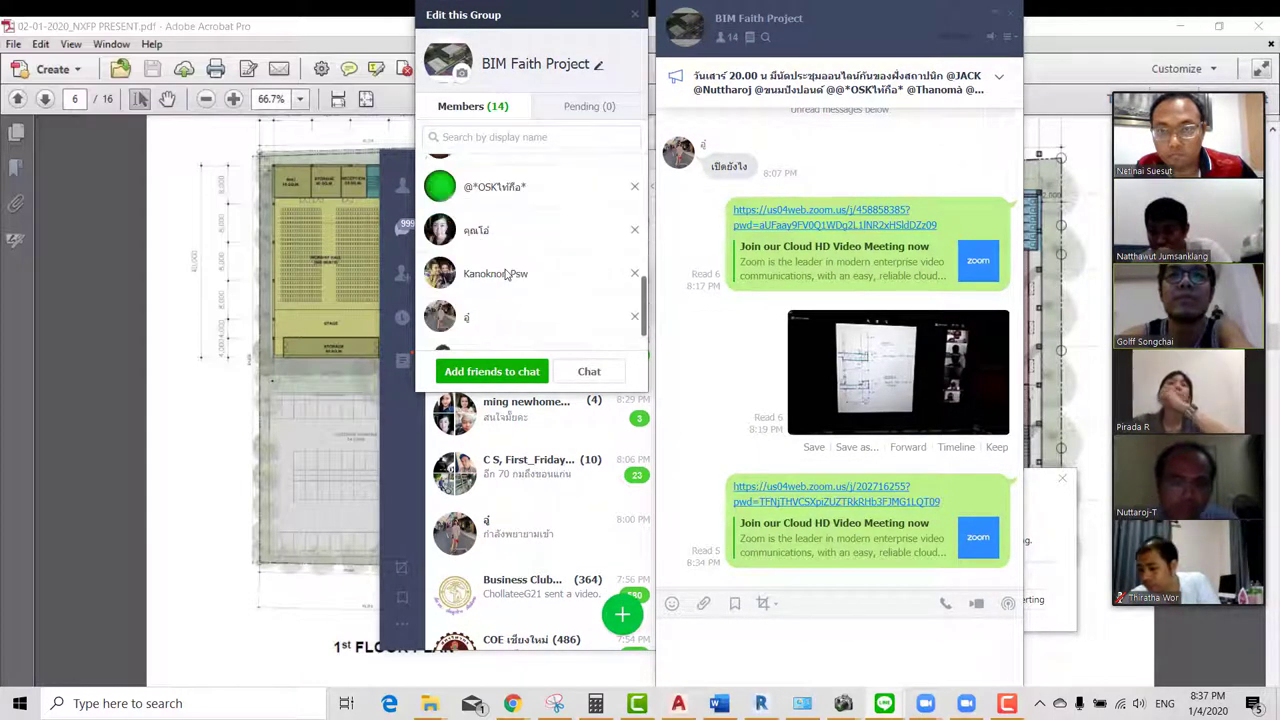
scroll(507, 275, "down", 1)
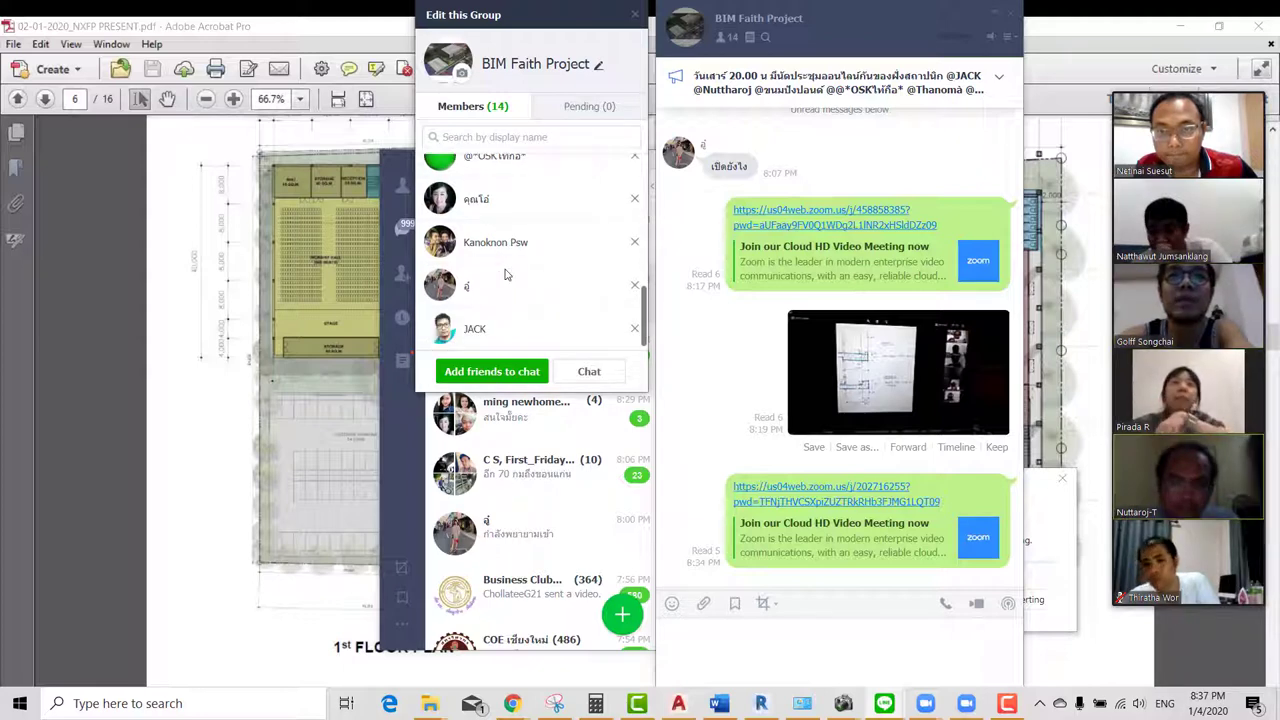
scroll(507, 275, "up", 3)
scroll(507, 275, "up", 2)
scroll(507, 275, "up", 2)
scroll(507, 275, "up", 1)
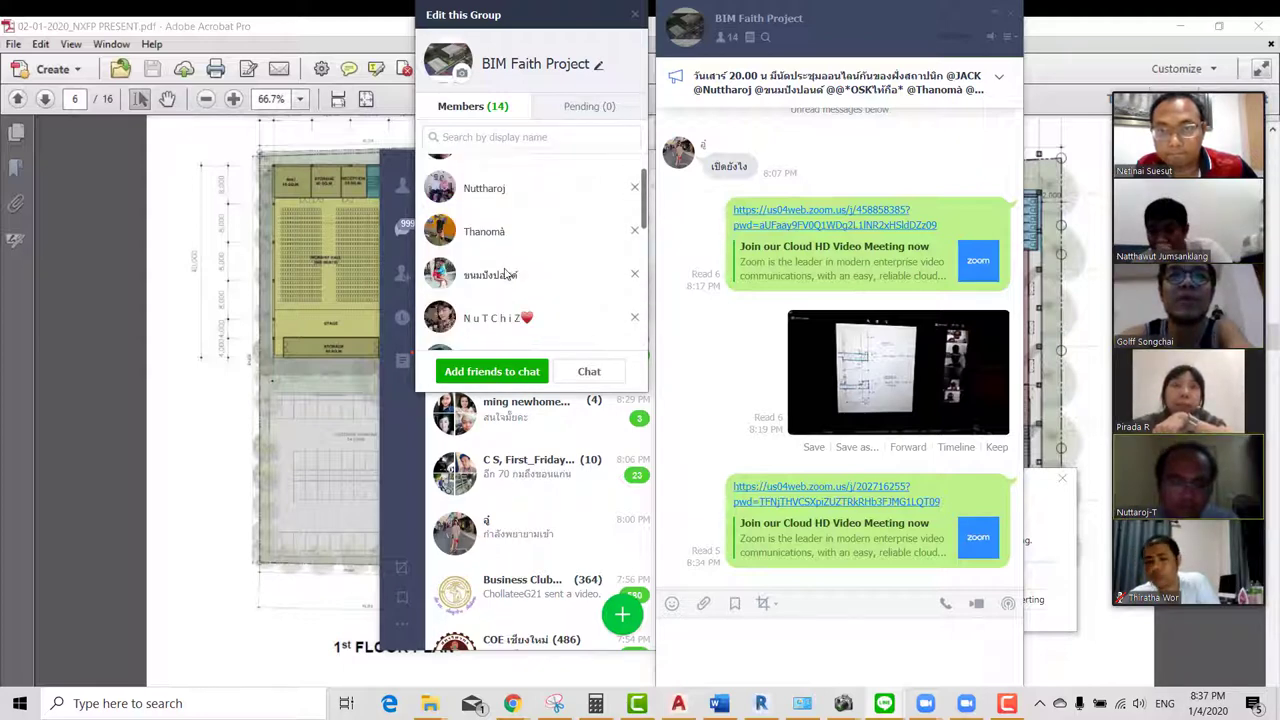
left_click(634, 14)
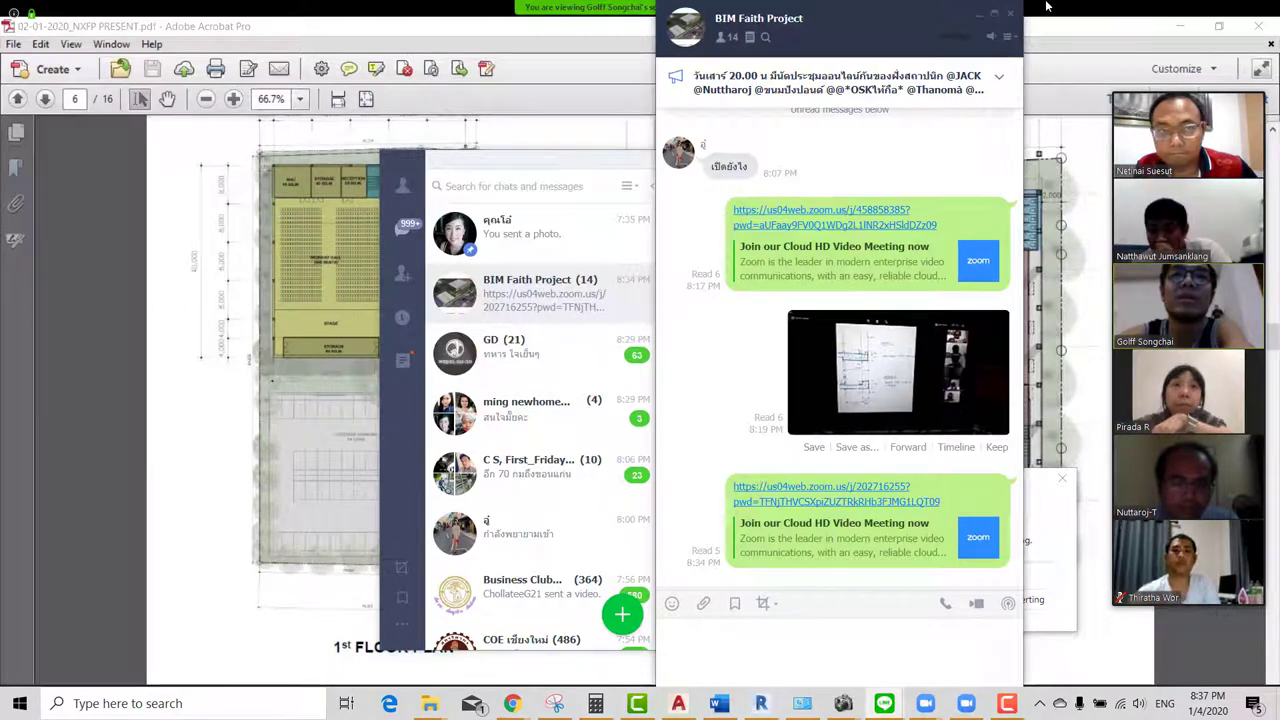
left_click(982, 17)
Minimize LINE and move the conversion notice off the stage area of the floor plan
left_click(942, 161)
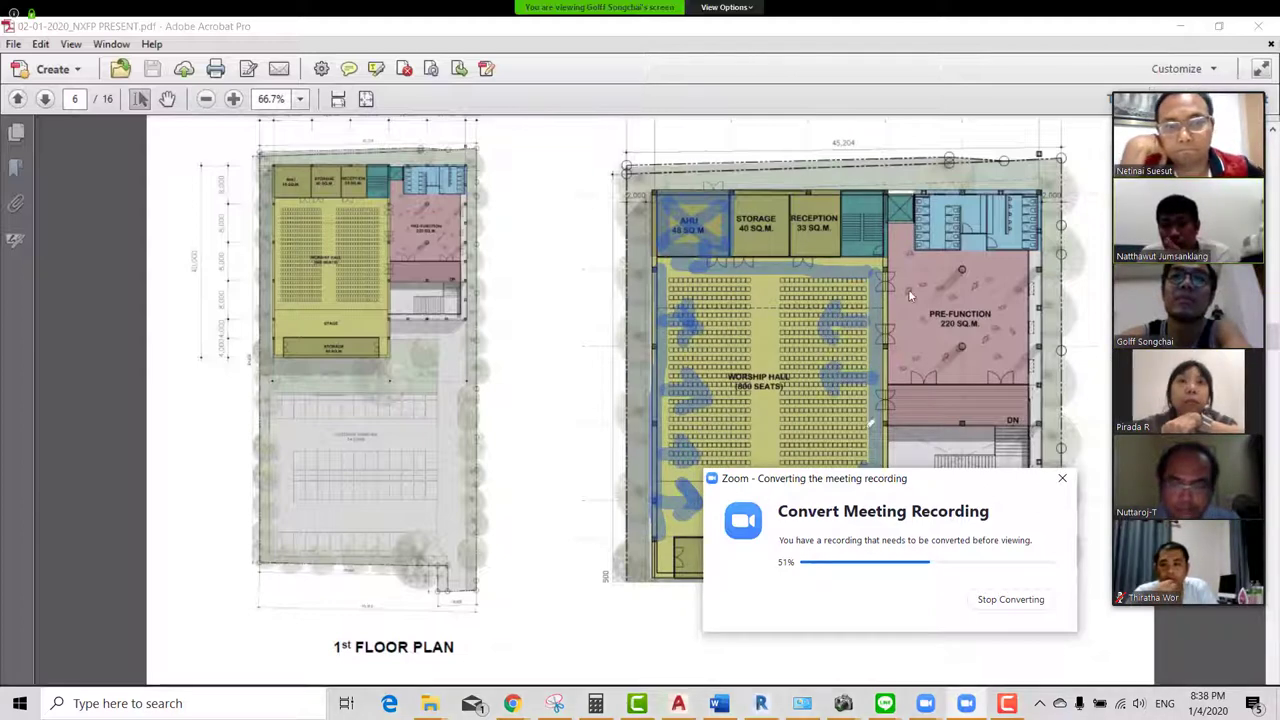
left_click_drag(977, 478, 870, 593)
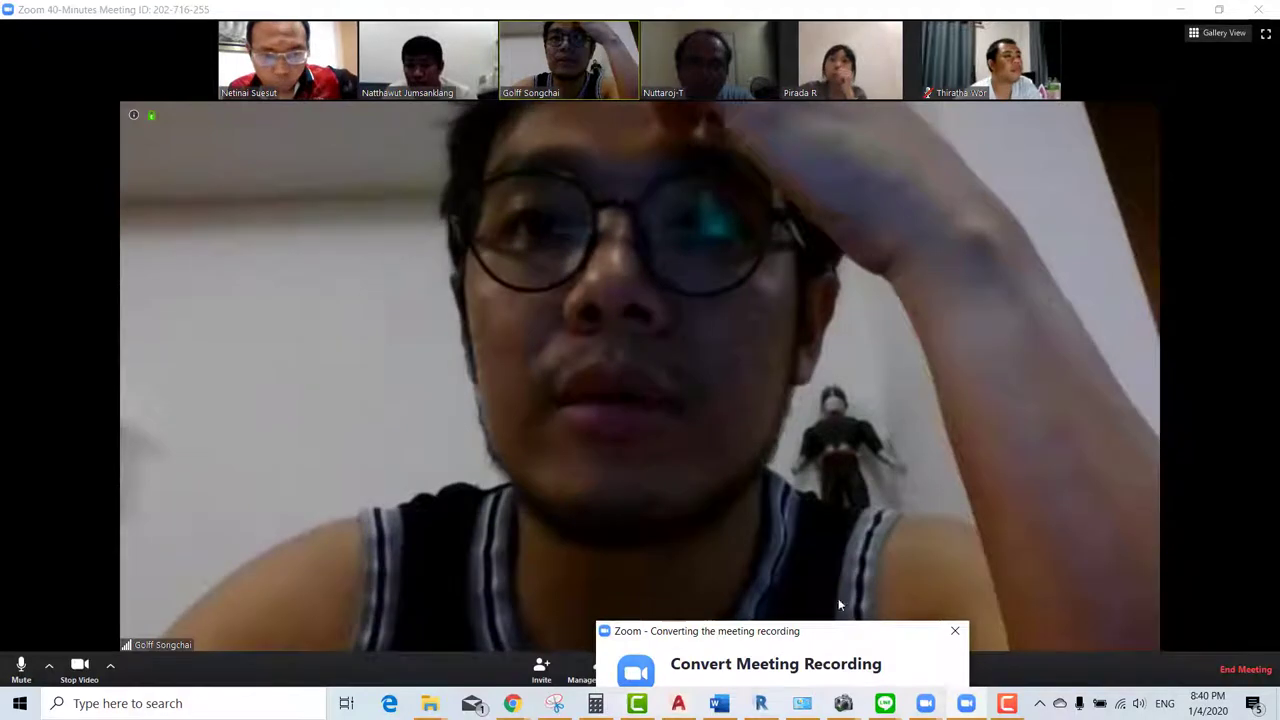
Bring the recording-conversion notice back into view above the truss section
left_click_drag(840, 640, 864, 477)
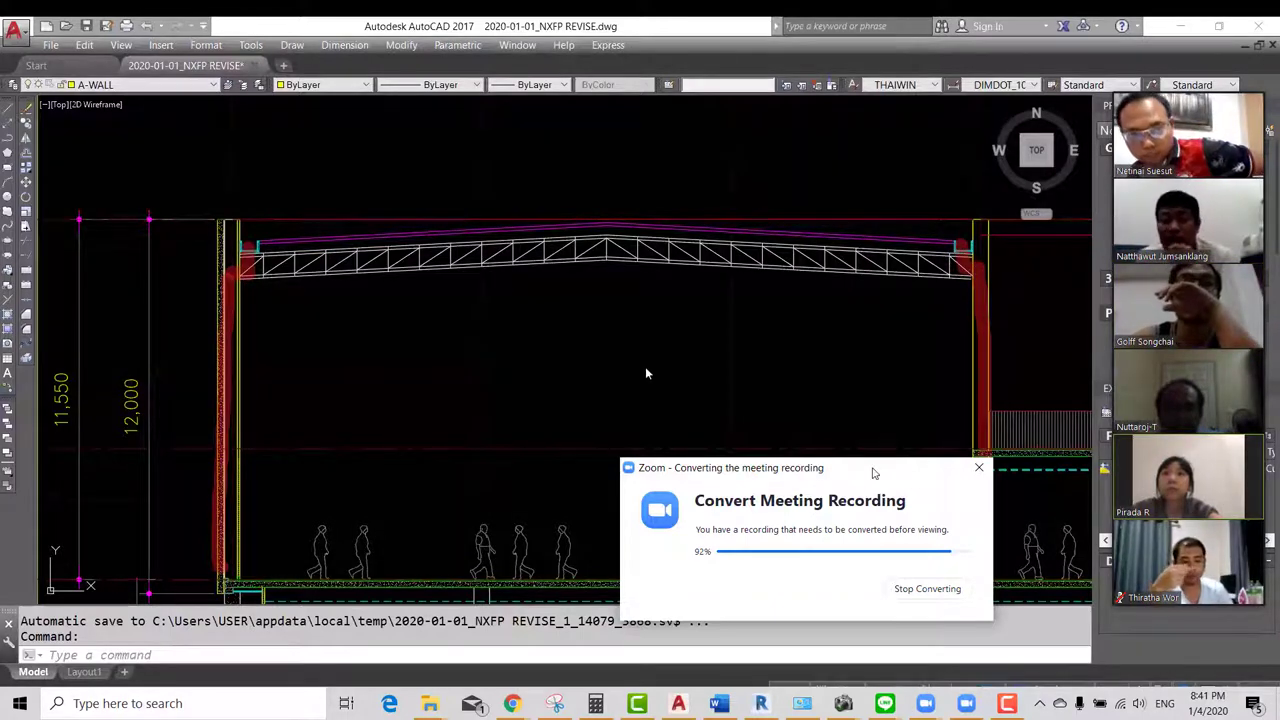
Push the conversion notice off screen and move the AutoCAD view to the 3rd and 4th floor plans
left_click_drag(864, 476, 798, 694)
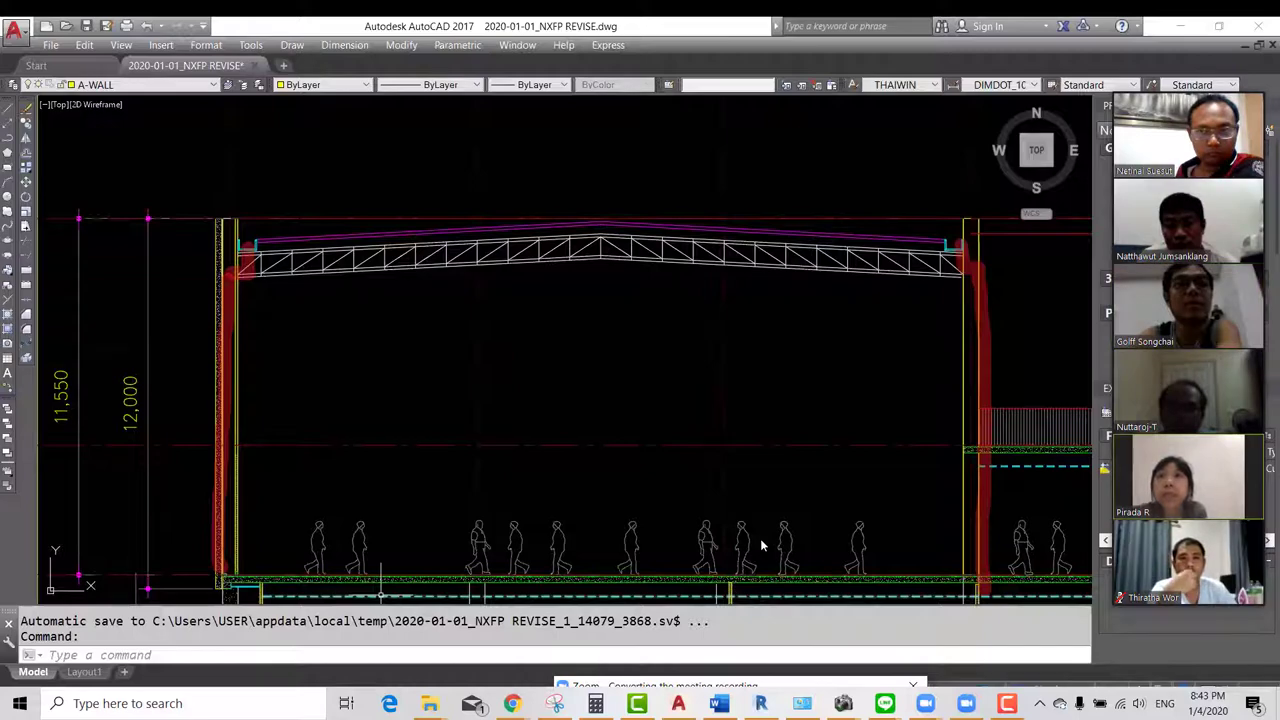
scroll(602, 378, "down", 3)
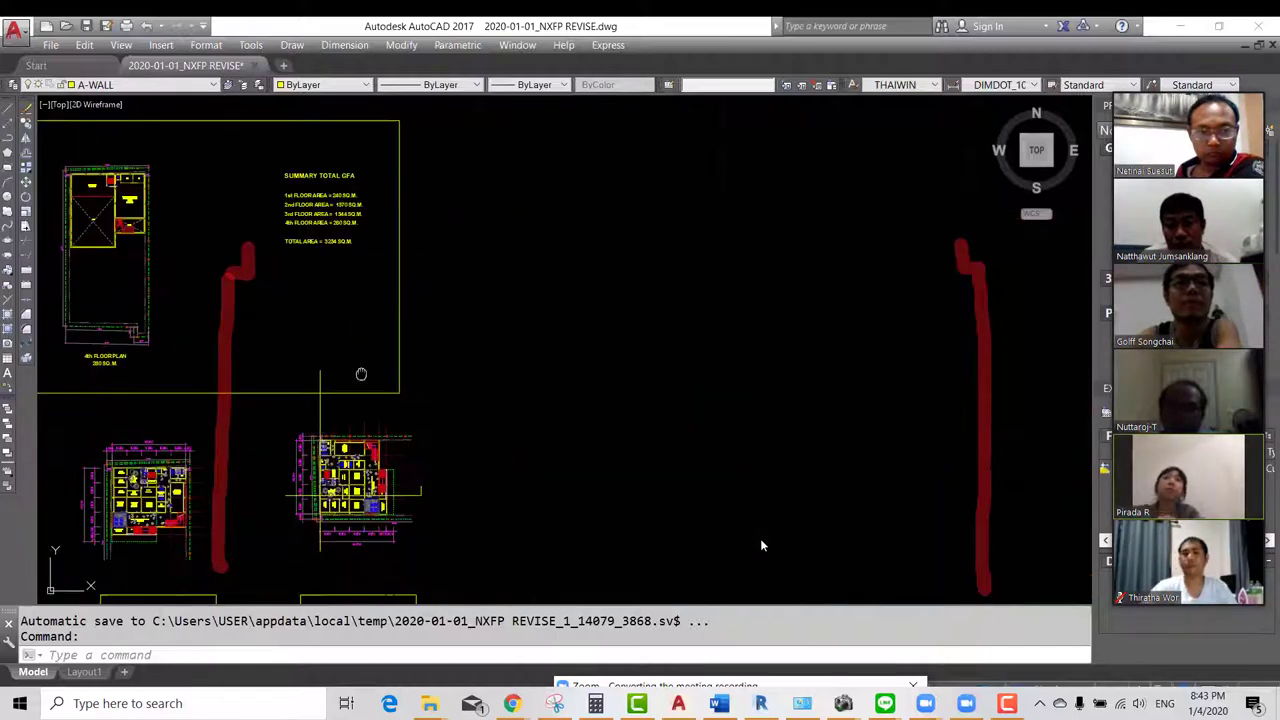
scroll(602, 378, "up", 3)
scroll(490, 355, "up", 3)
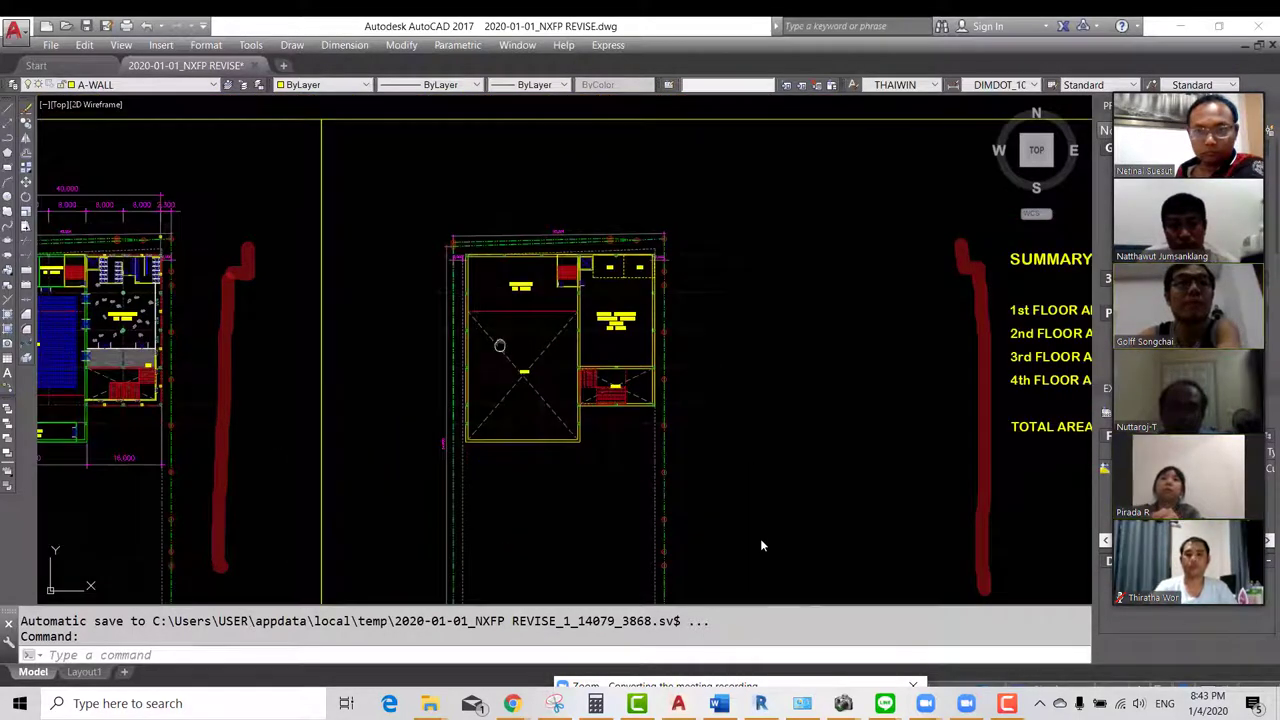
middle_click_drag(490, 355, 749, 330)
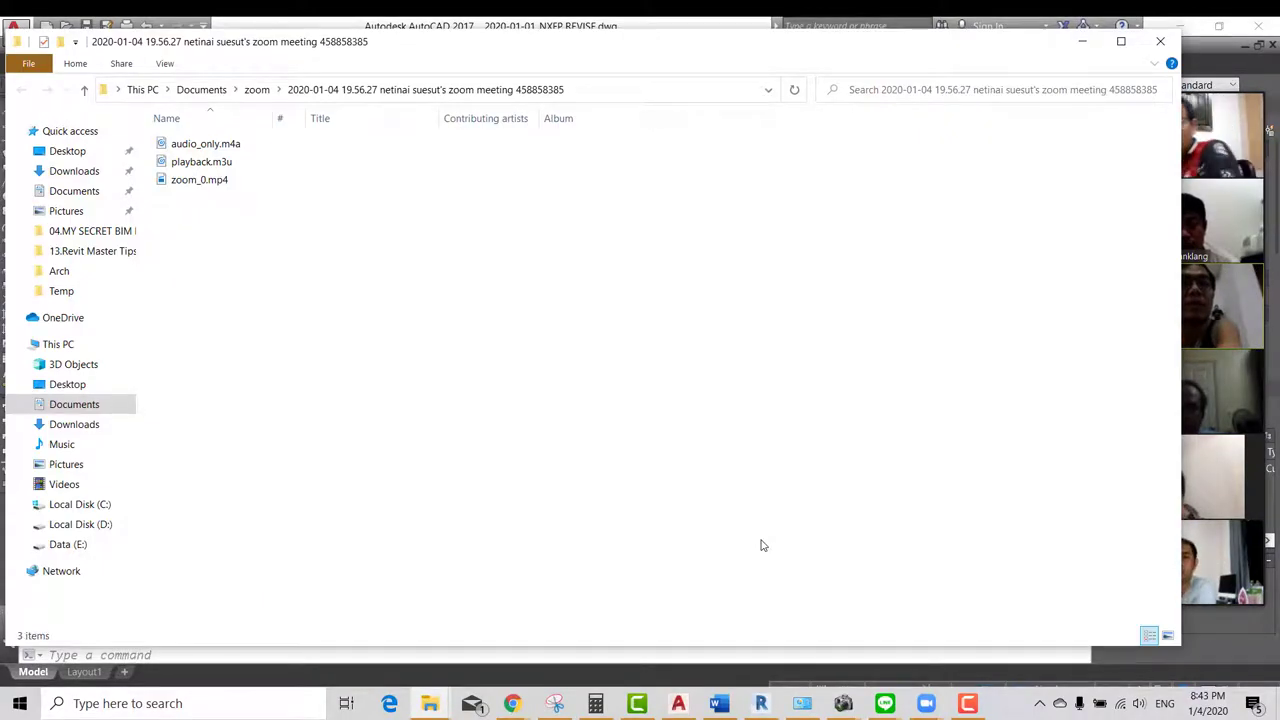
Minimize the File Explorer window holding zoom_0.mp4 and the other recording files
left_click(1083, 44)
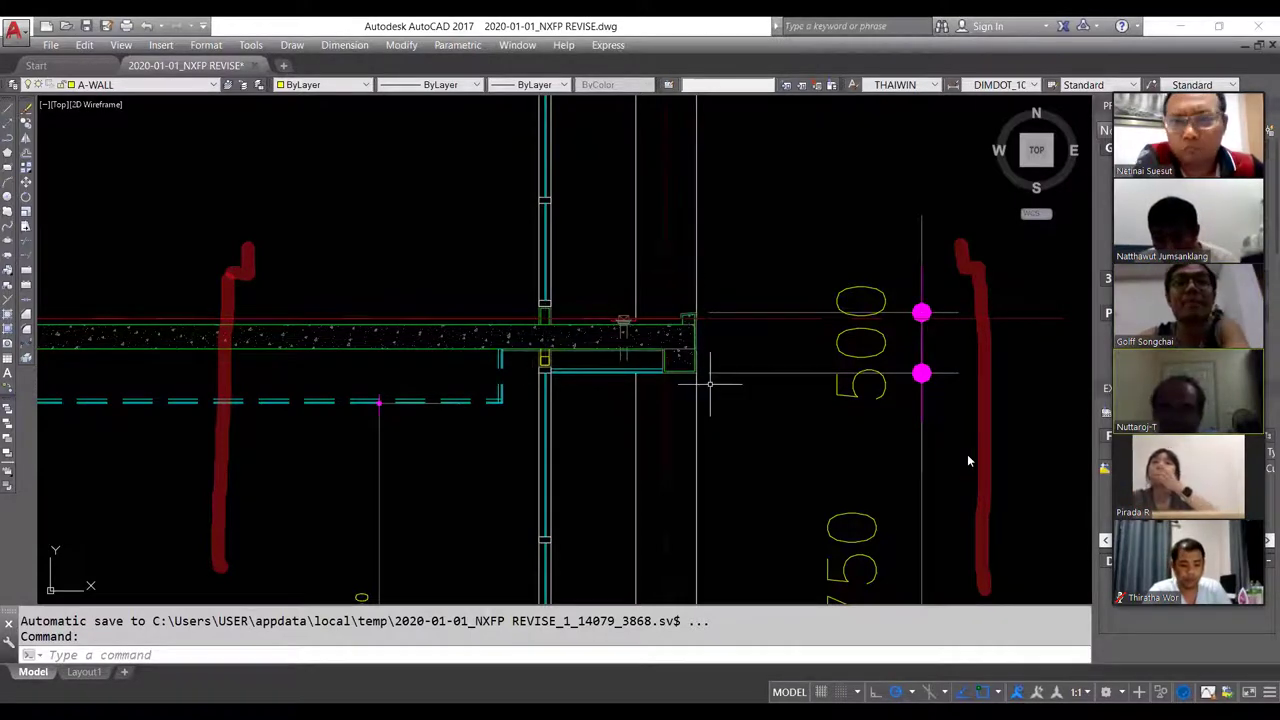
Pan the slab-and-wall detail slightly sideways
middle_click_drag(714, 371, 671, 380)
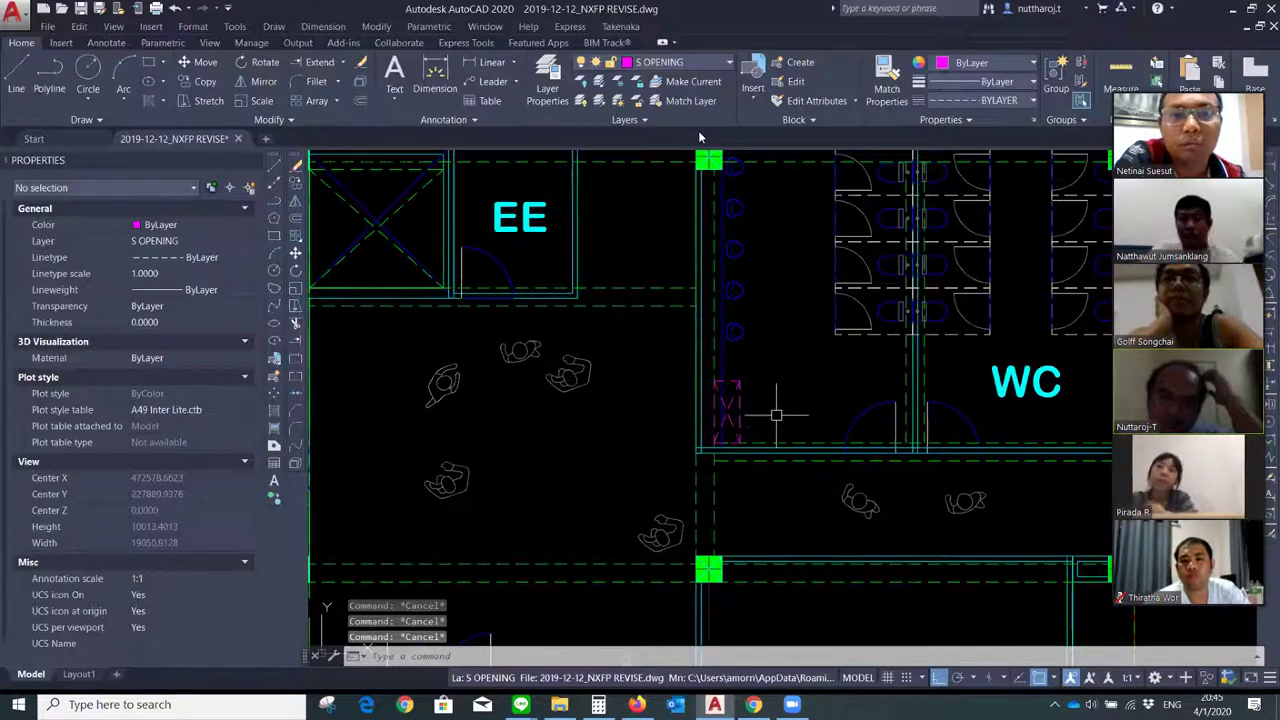
Zoom around and recentre the view on the magenta opening block
scroll(776, 414, "down", 2)
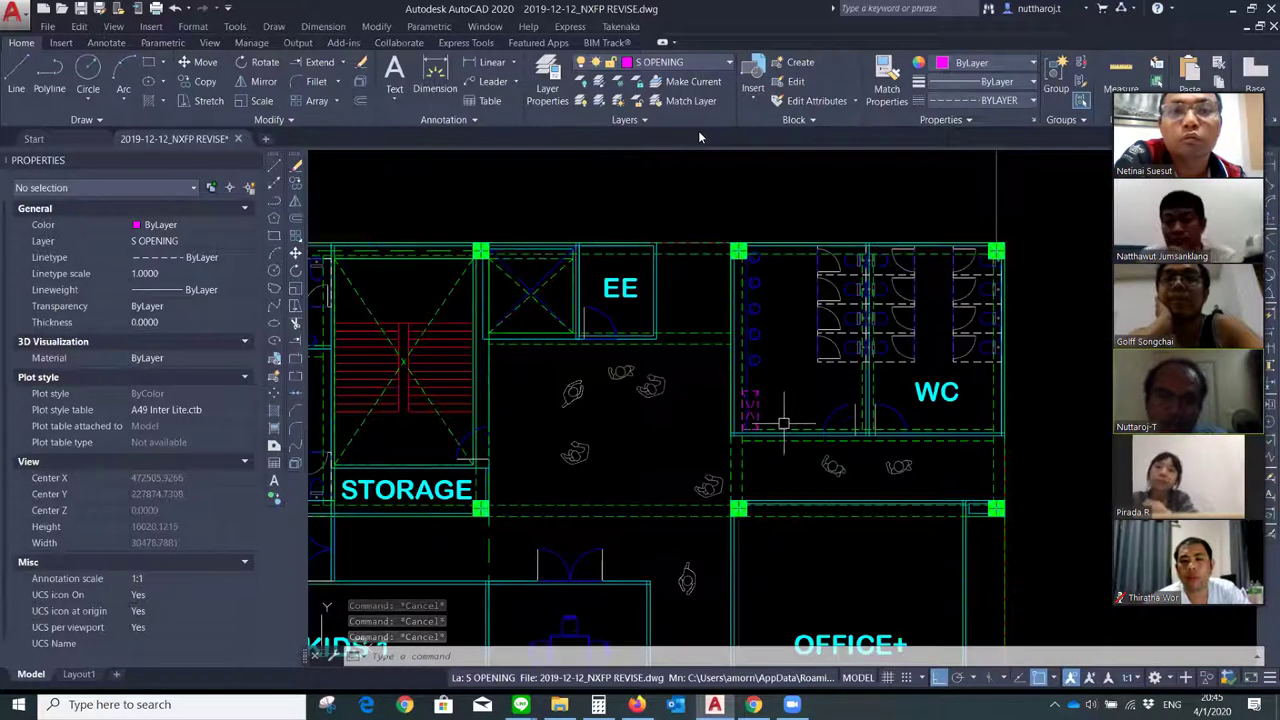
scroll(684, 411, "up", 2)
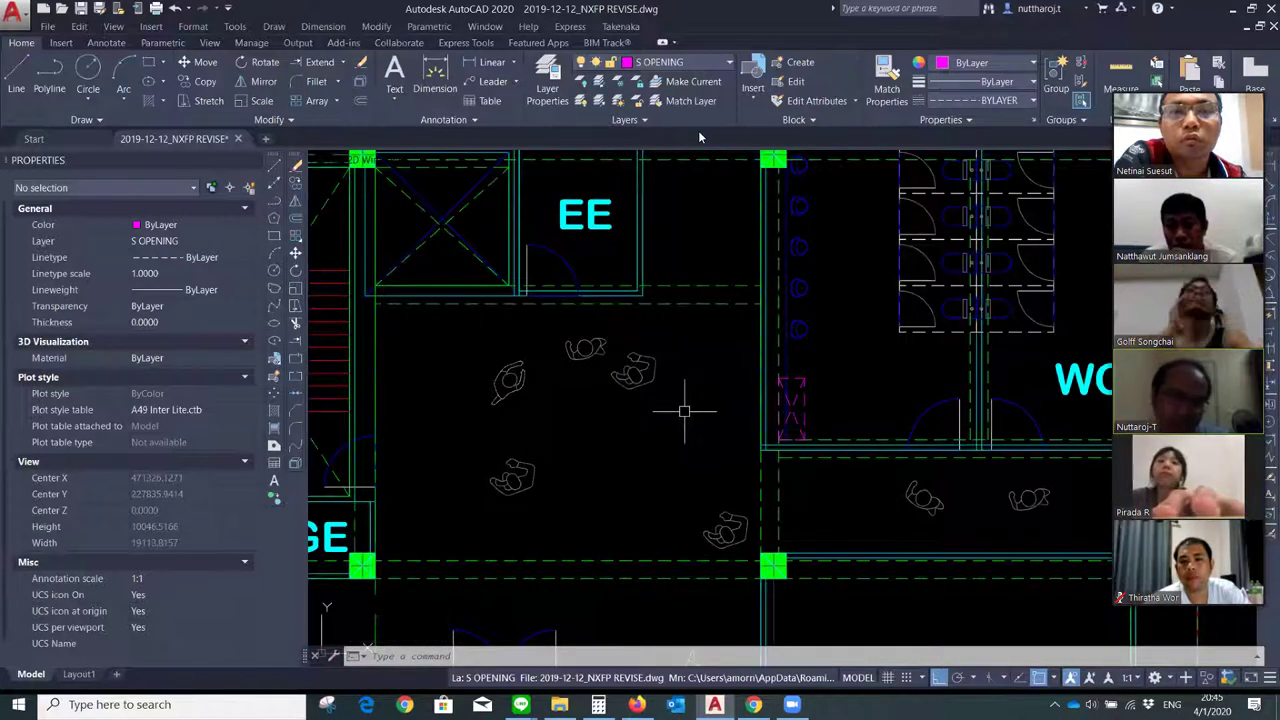
scroll(758, 440, "up", 6)
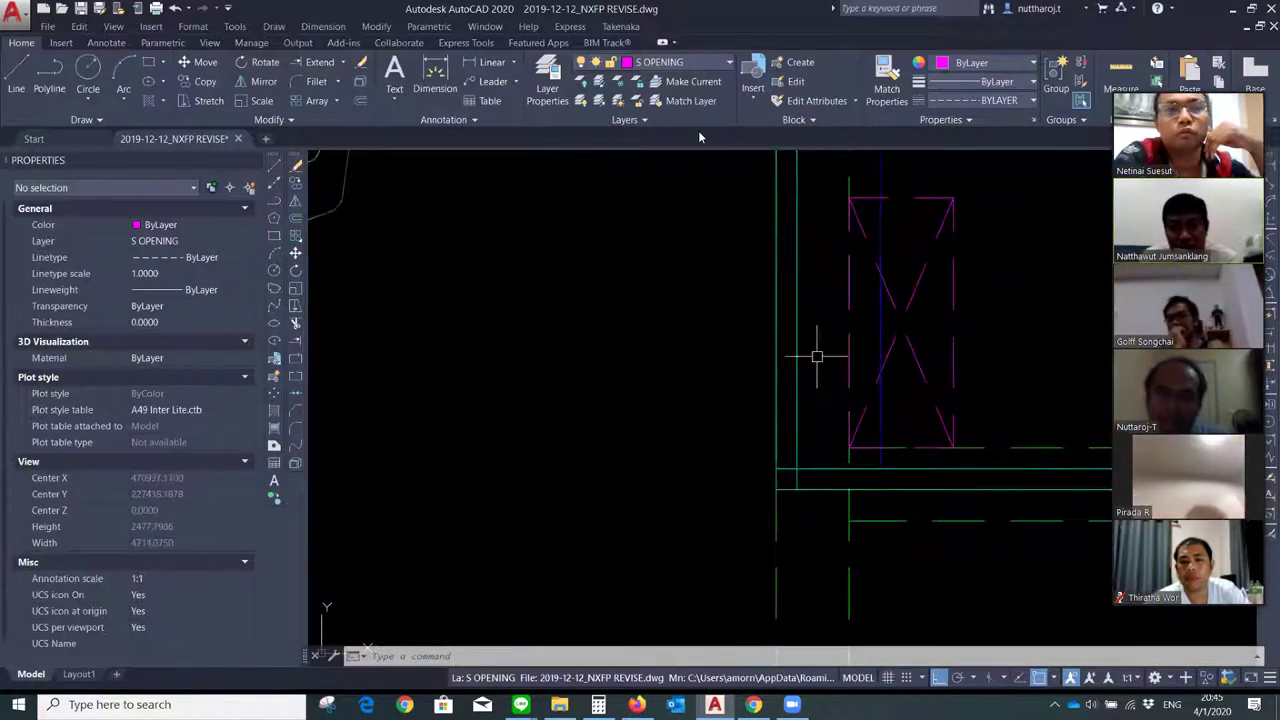
middle_click_drag(817, 356, 782, 429)
key("Escape")
key("Escape")
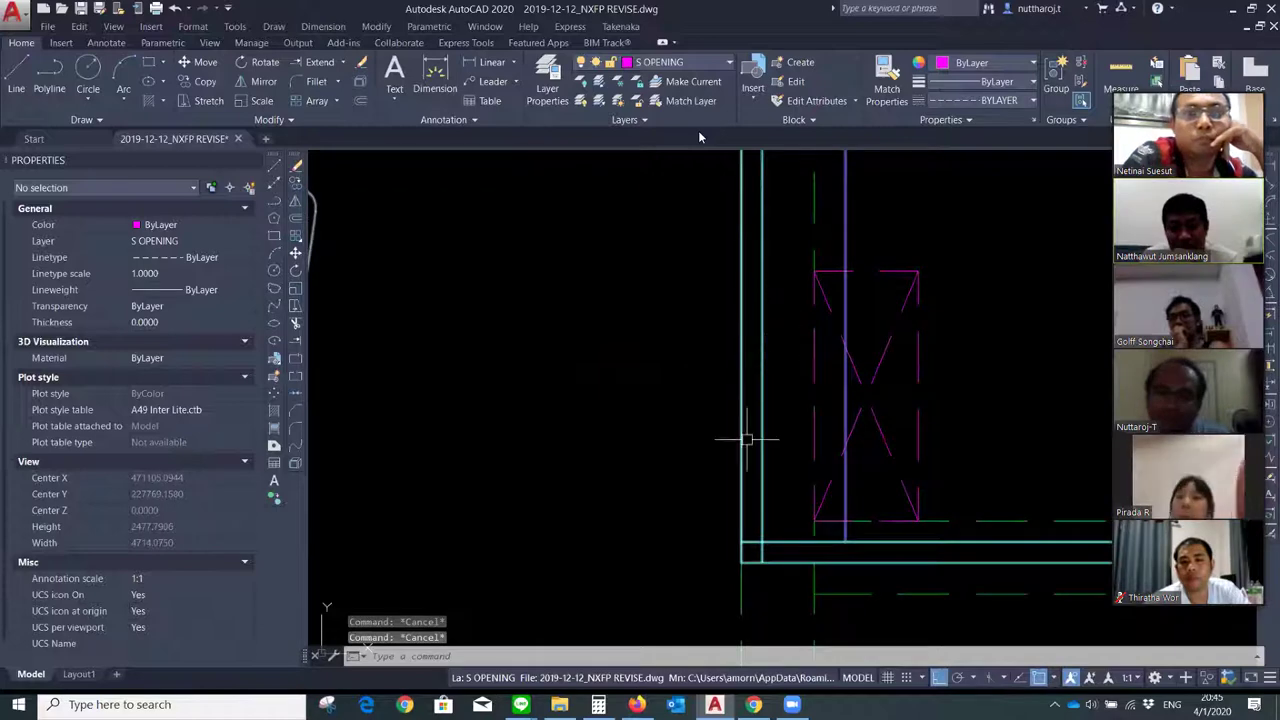
scroll(790, 492, "down", 1)
scroll(805, 502, "down", 1)
key("Escape")
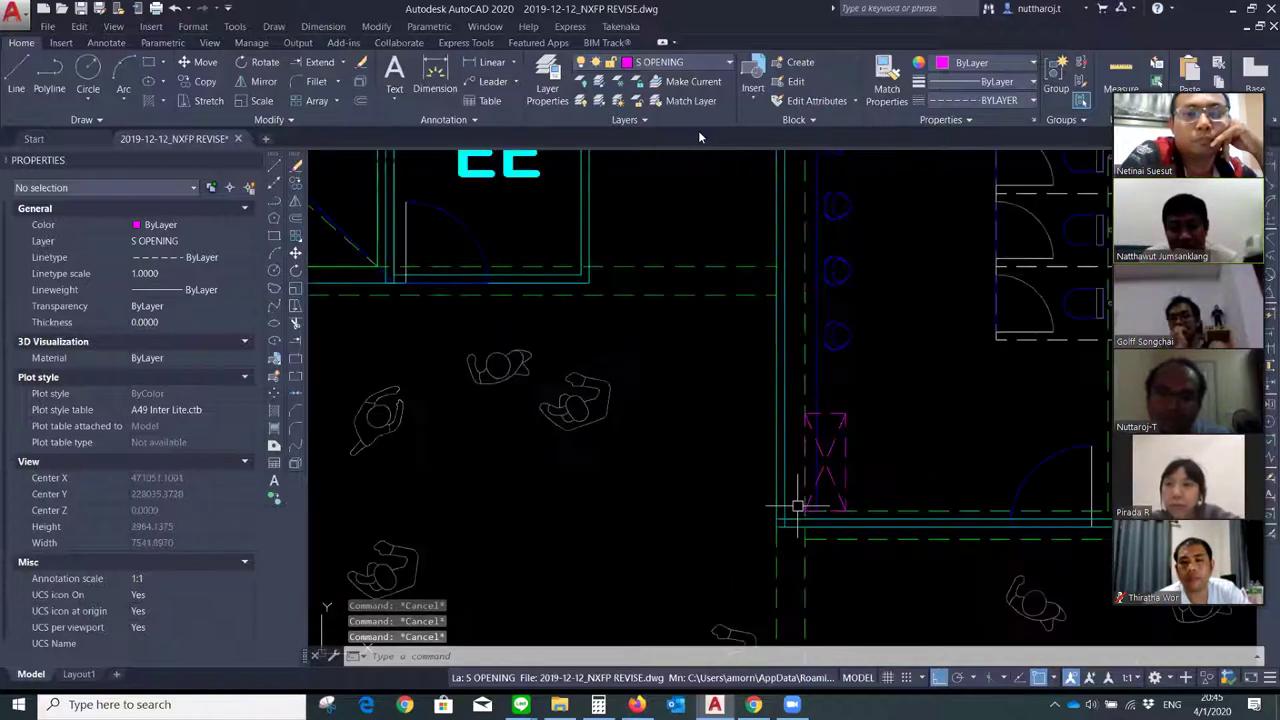
scroll(797, 507, "down", 4)
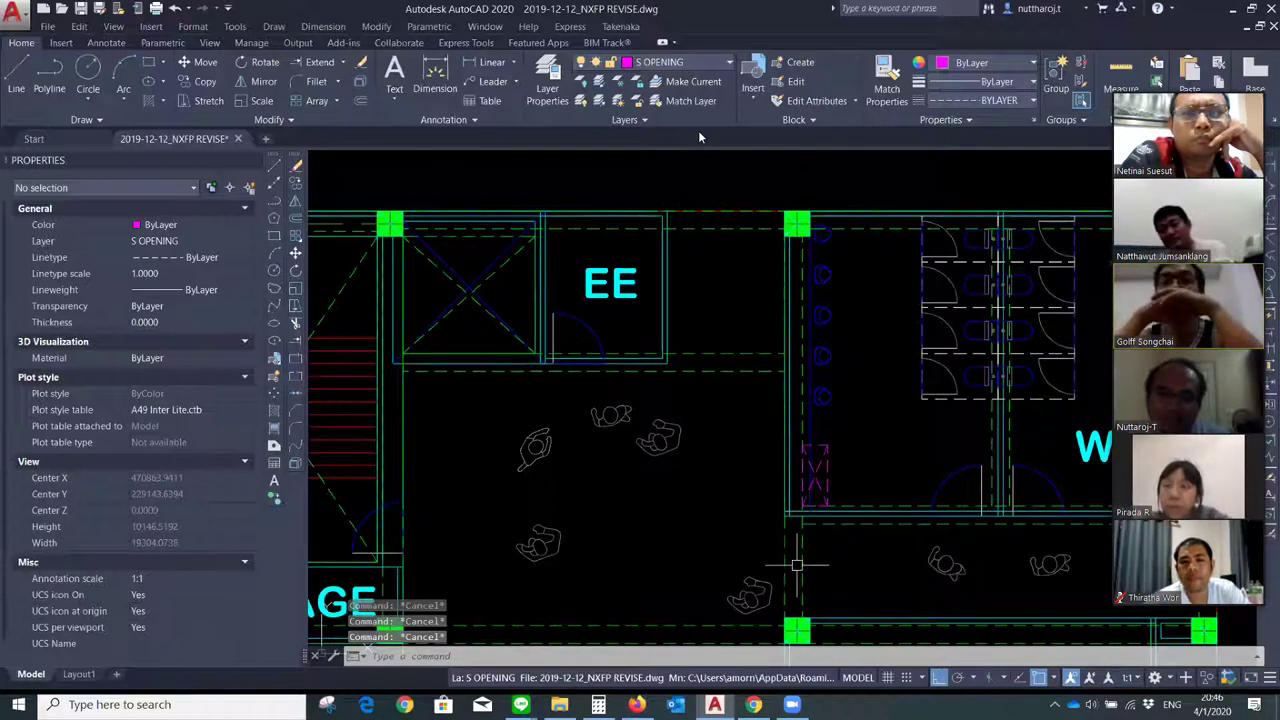
scroll(797, 565, "up", 2)
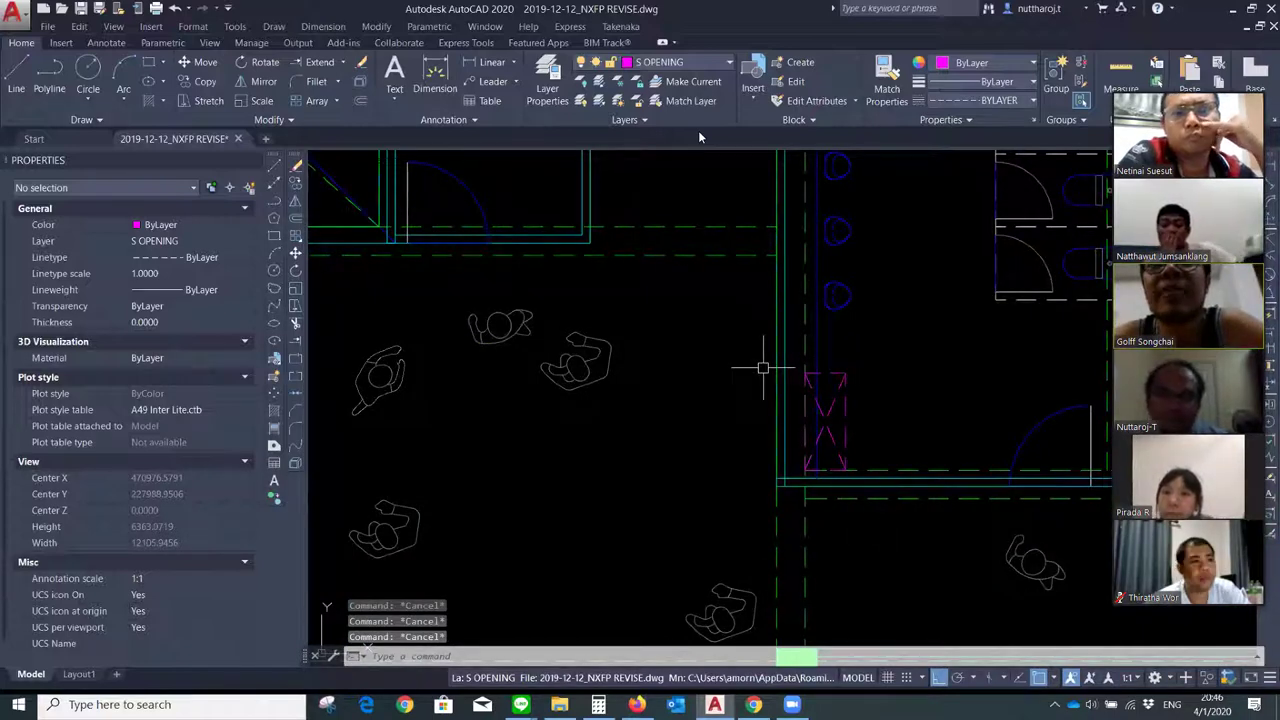
Zoom in and out across the model space plan sheets
scroll(763, 368, "down", 6)
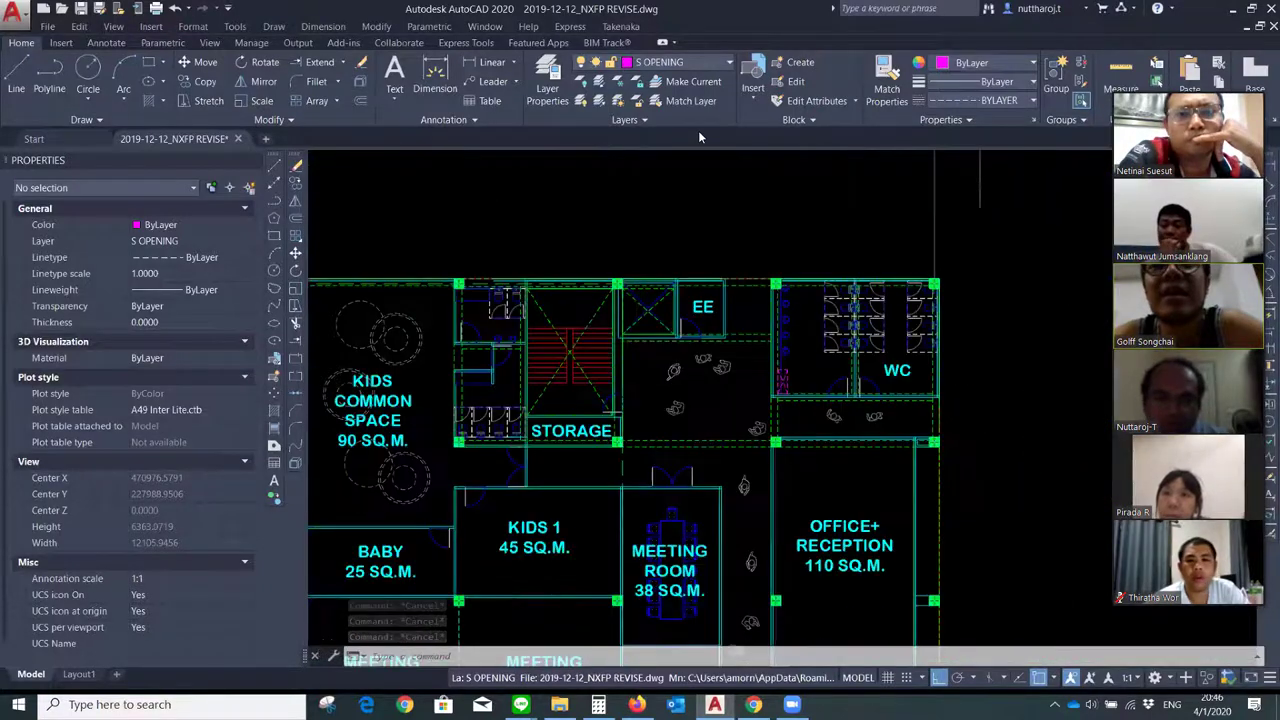
scroll(763, 368, "down", 2)
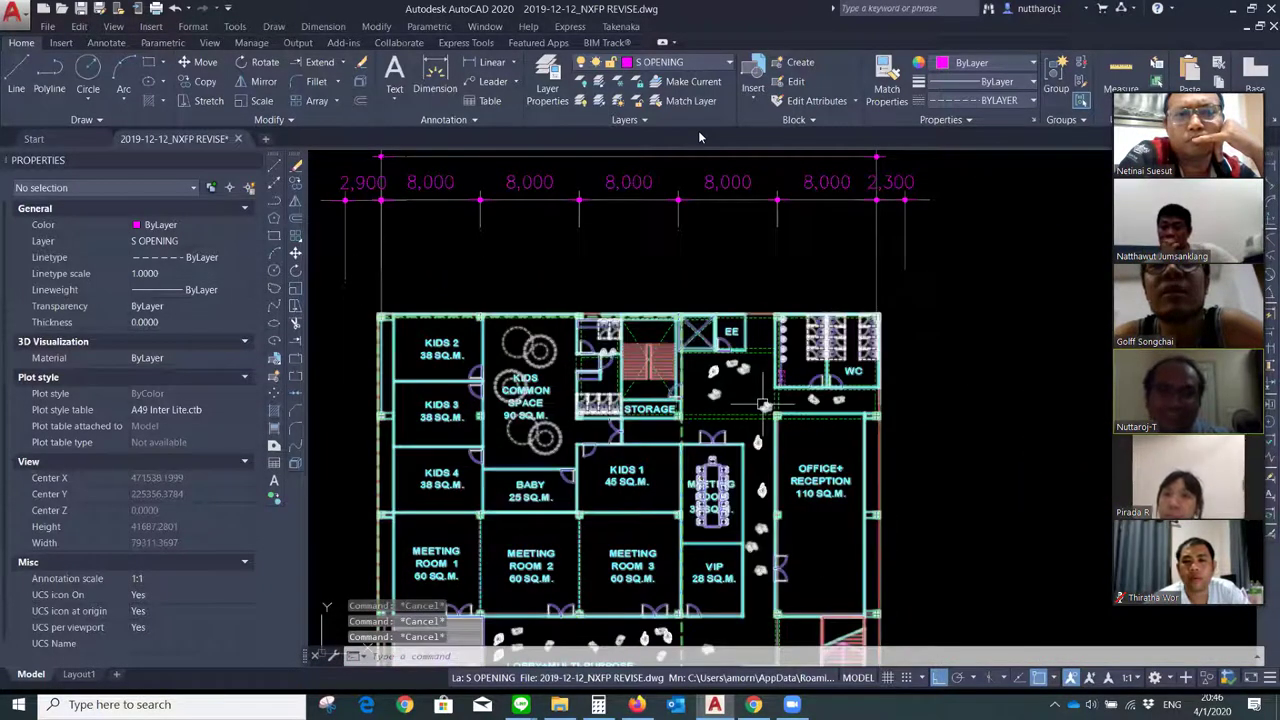
scroll(763, 405, "down", 8)
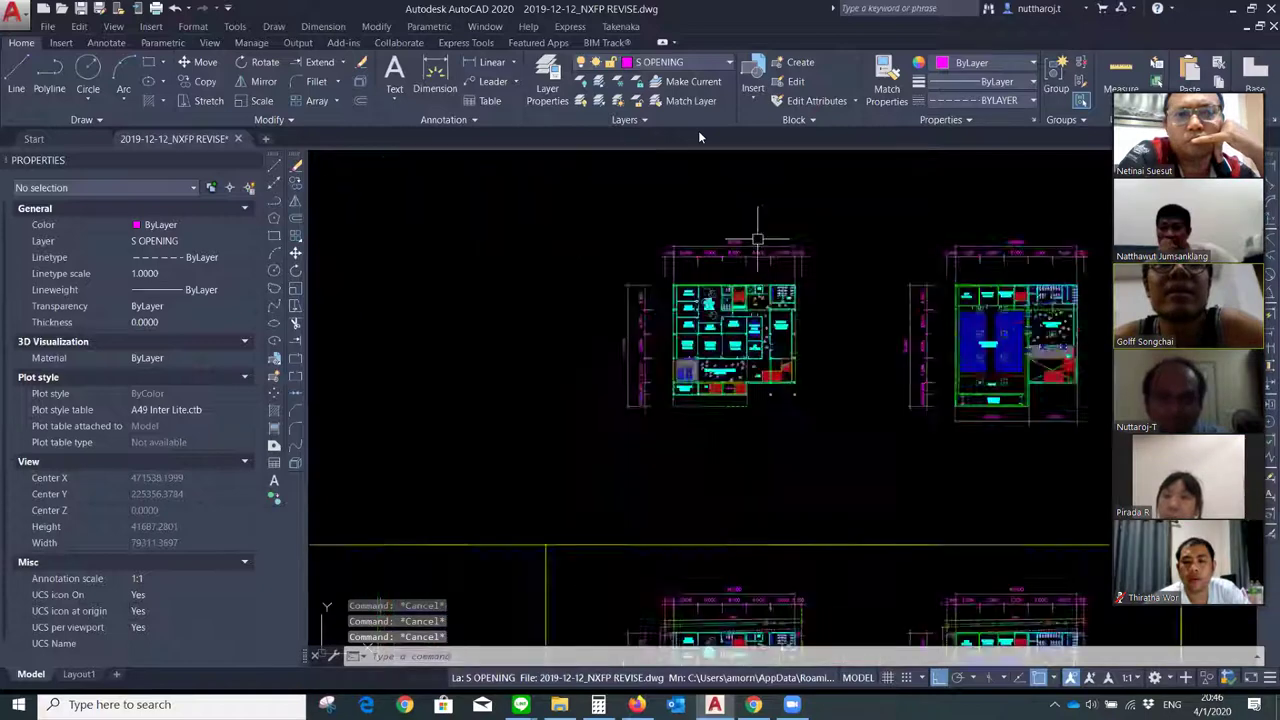
scroll(745, 430, "down", 4)
scroll(740, 515, "up", 2)
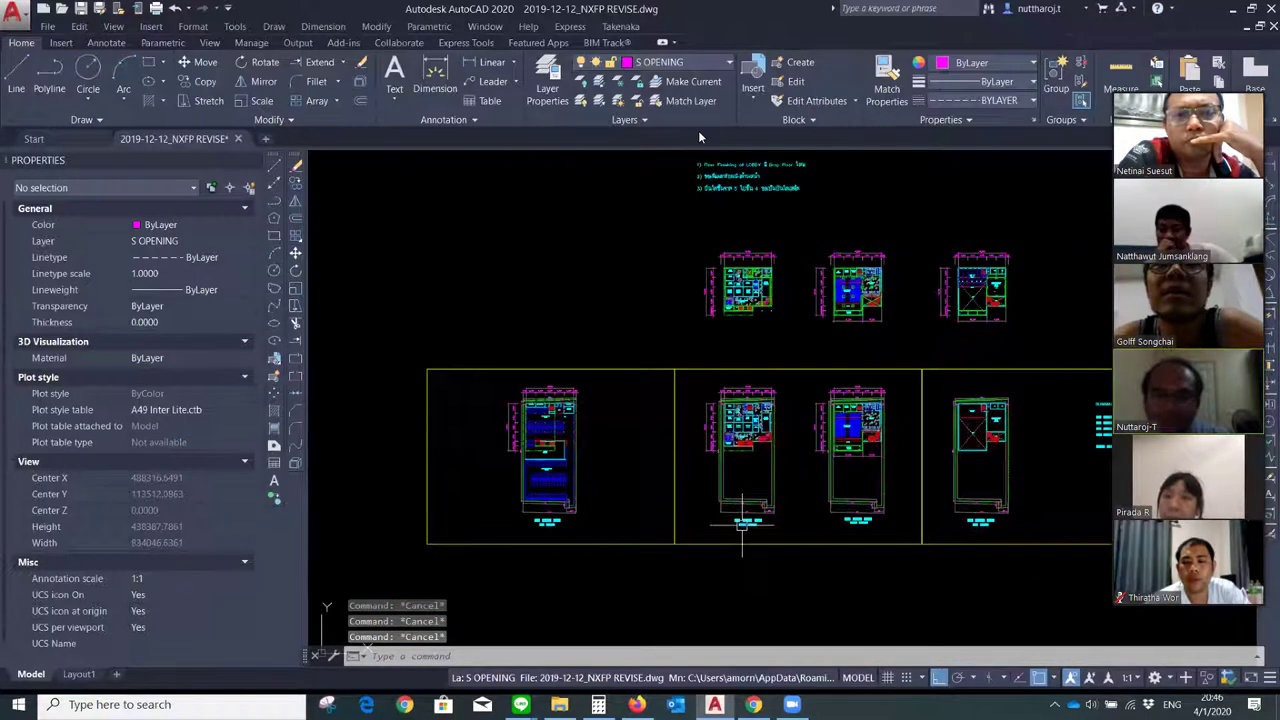
scroll(742, 522, "up", 2)
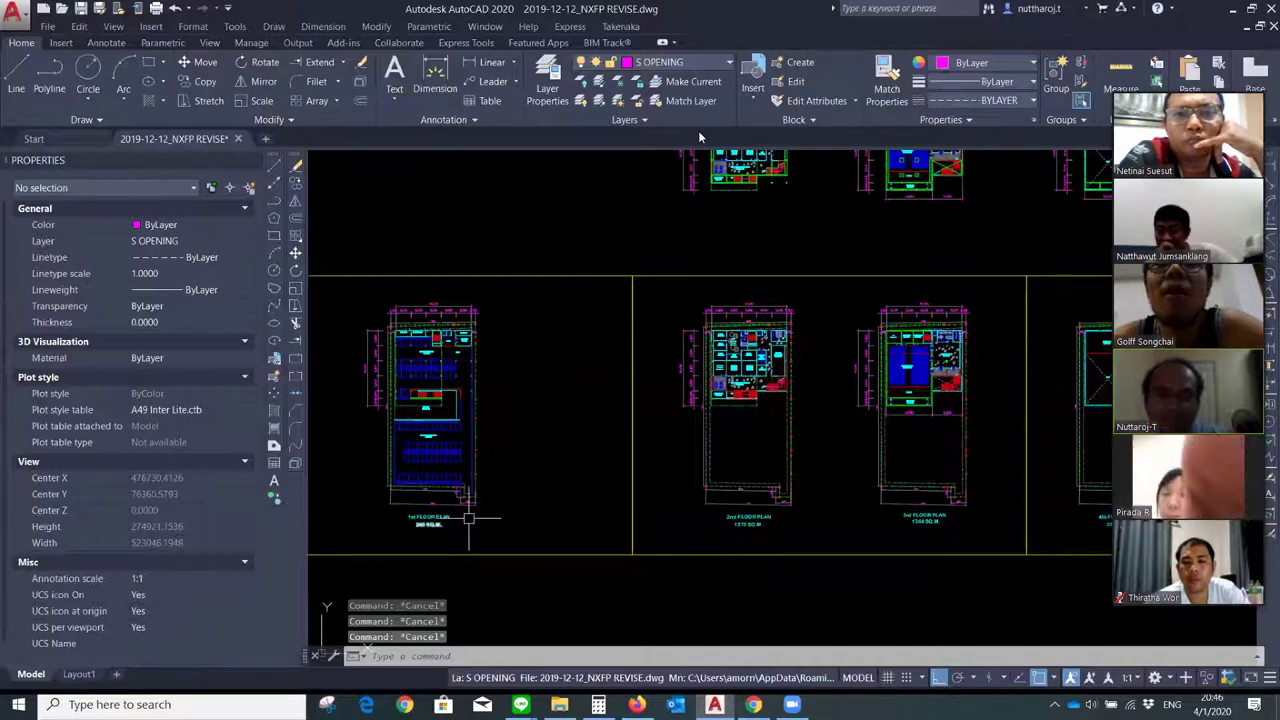
scroll(514, 432, "down", 5)
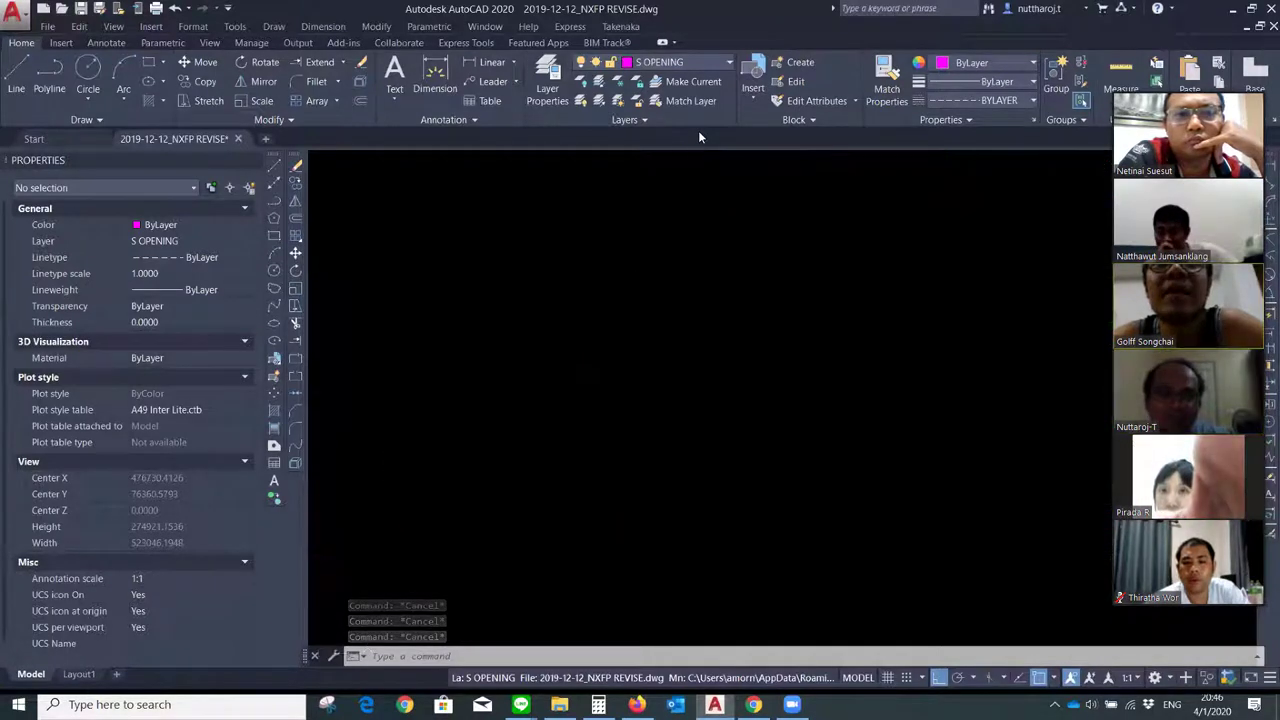
scroll(564, 396, "up", 3)
key("Escape")
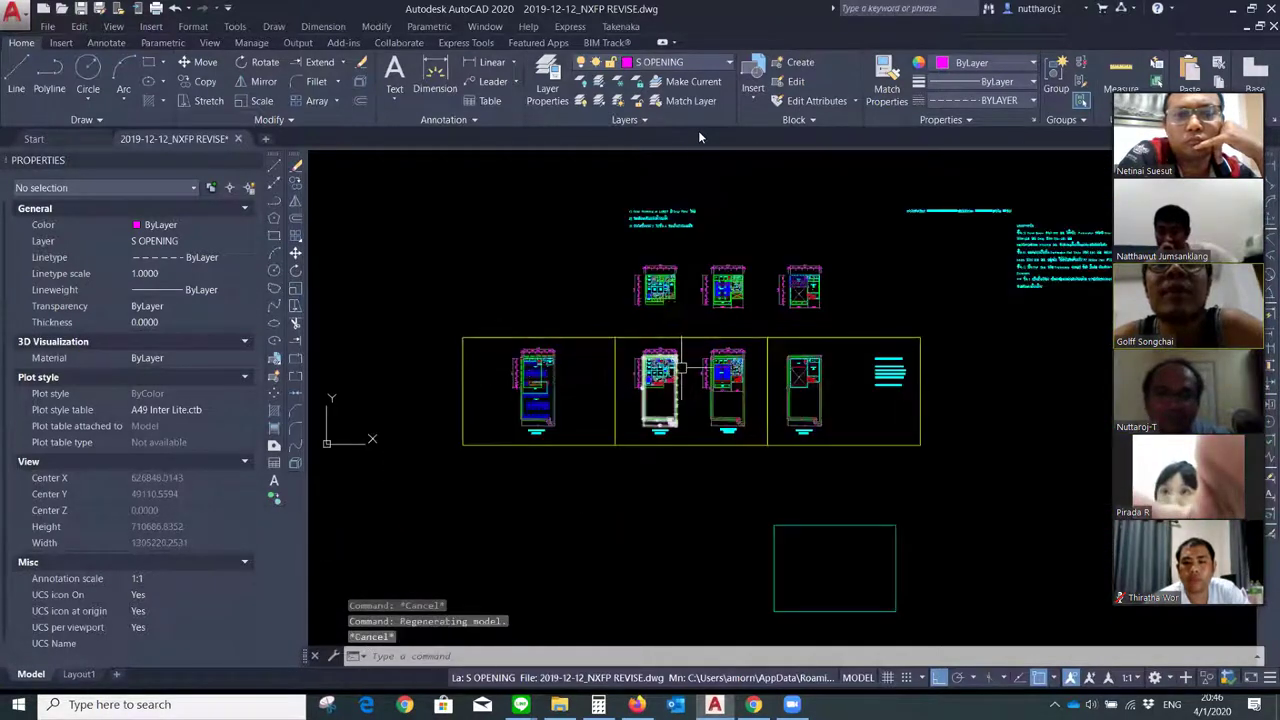
key("Escape")
scroll(777, 380, "up", 1)
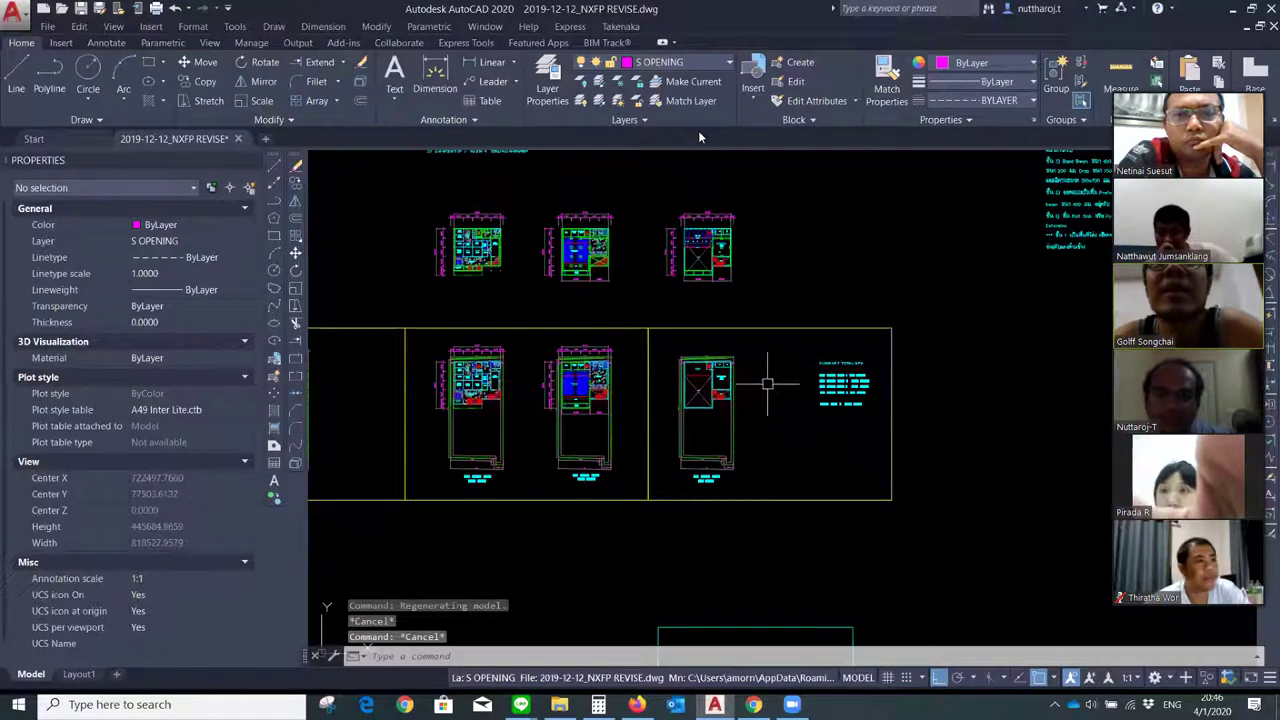
scroll(595, 425, "up", 2)
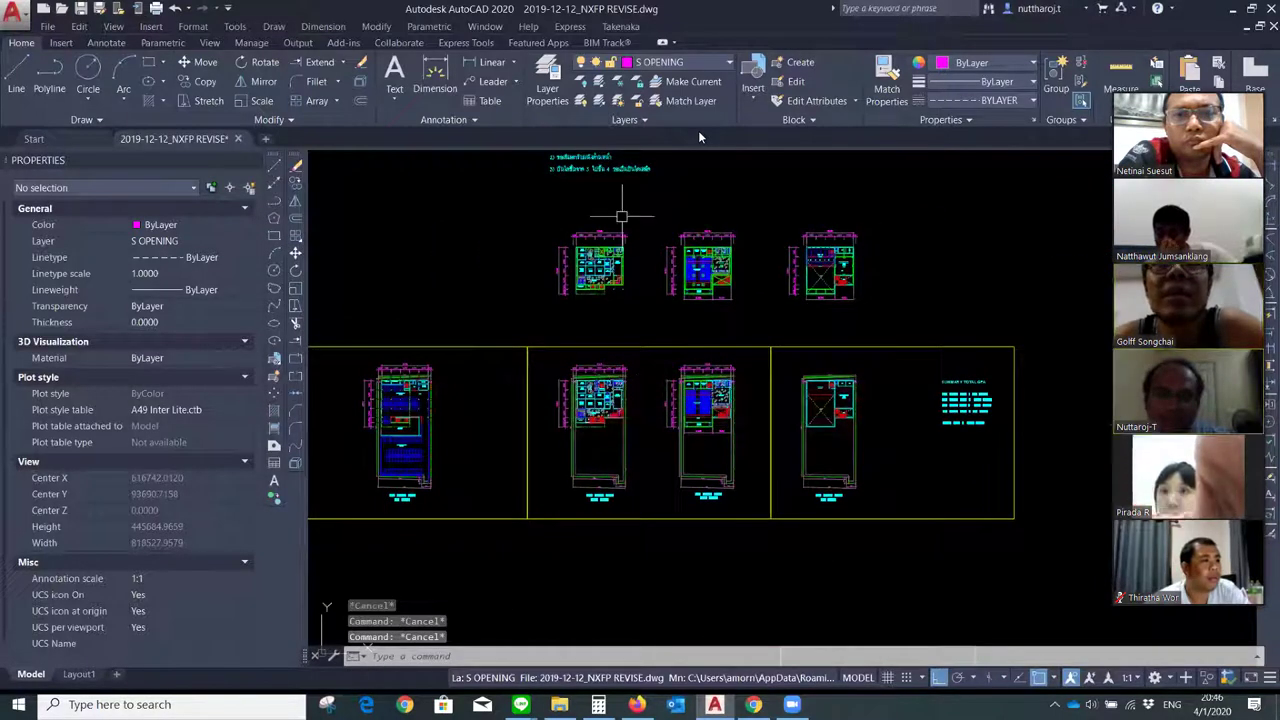
scroll(623, 206, "up", 3)
scroll(623, 206, "up", 2)
scroll(540, 435, "up", 4)
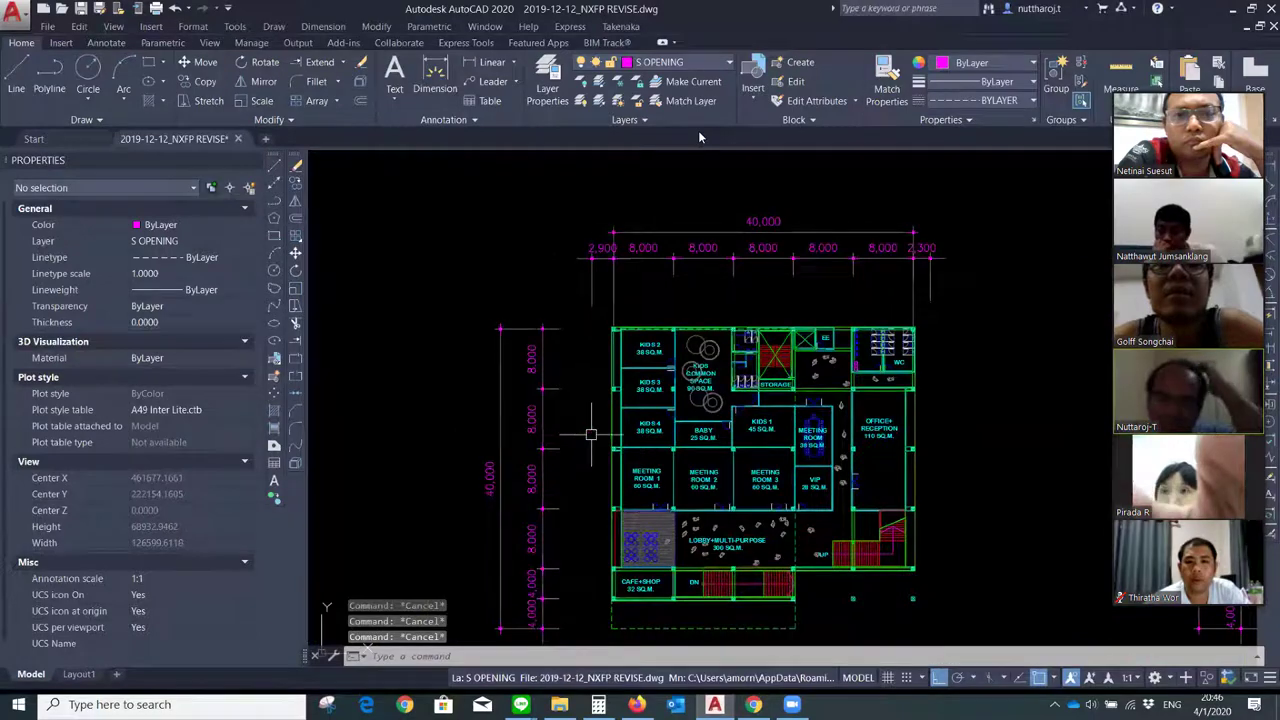
scroll(716, 429, "down", 2)
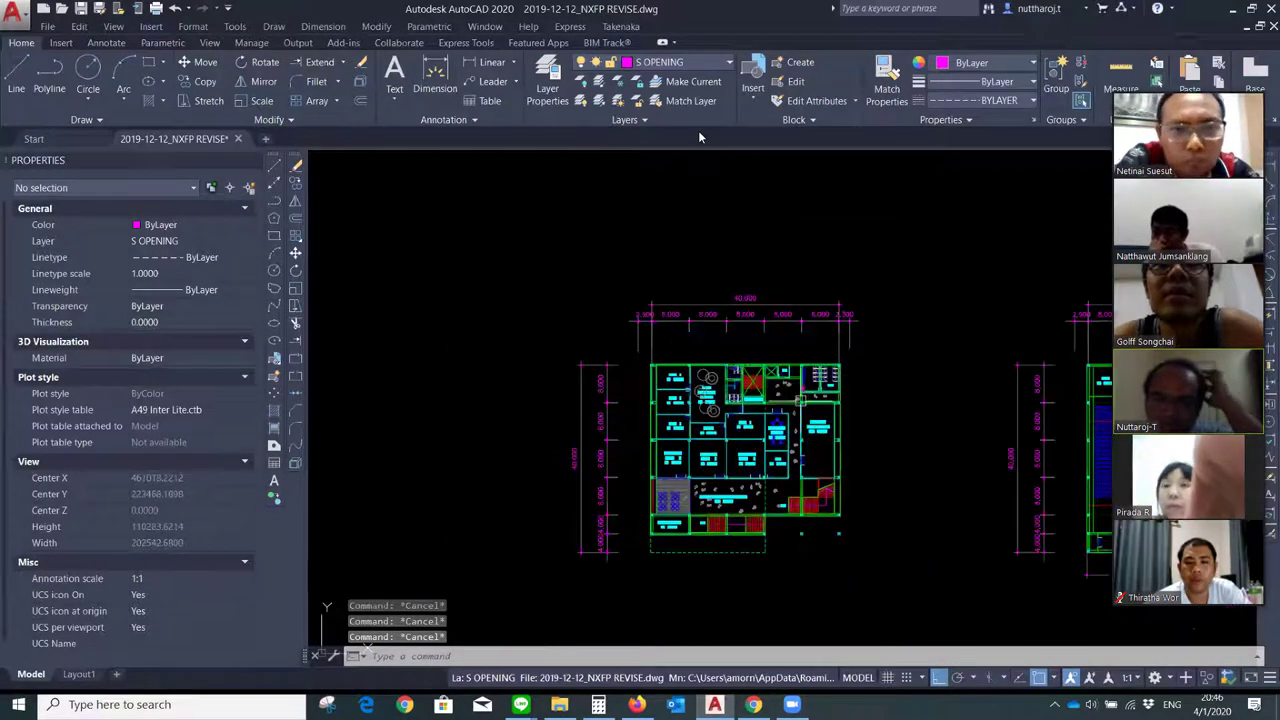
scroll(770, 375, "up", 12)
scroll(530, 340, "down", 2)
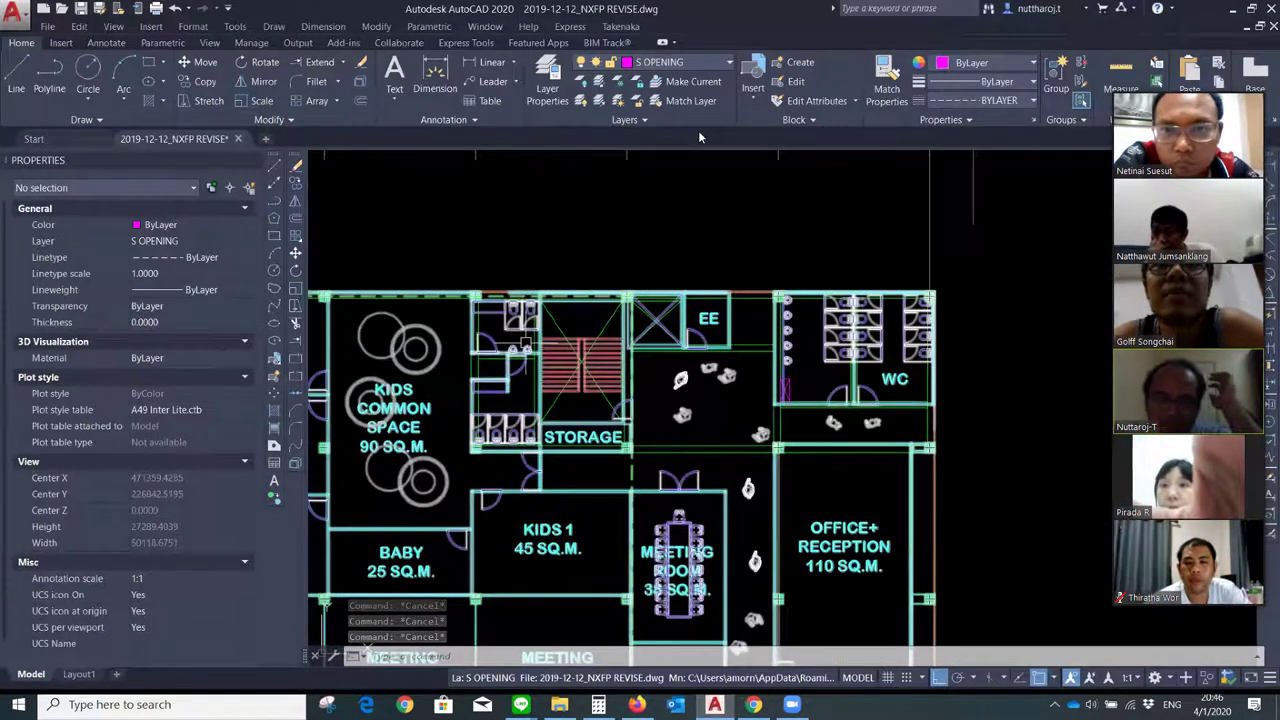
scroll(550, 347, "down", 8)
scroll(834, 491, "up", 1)
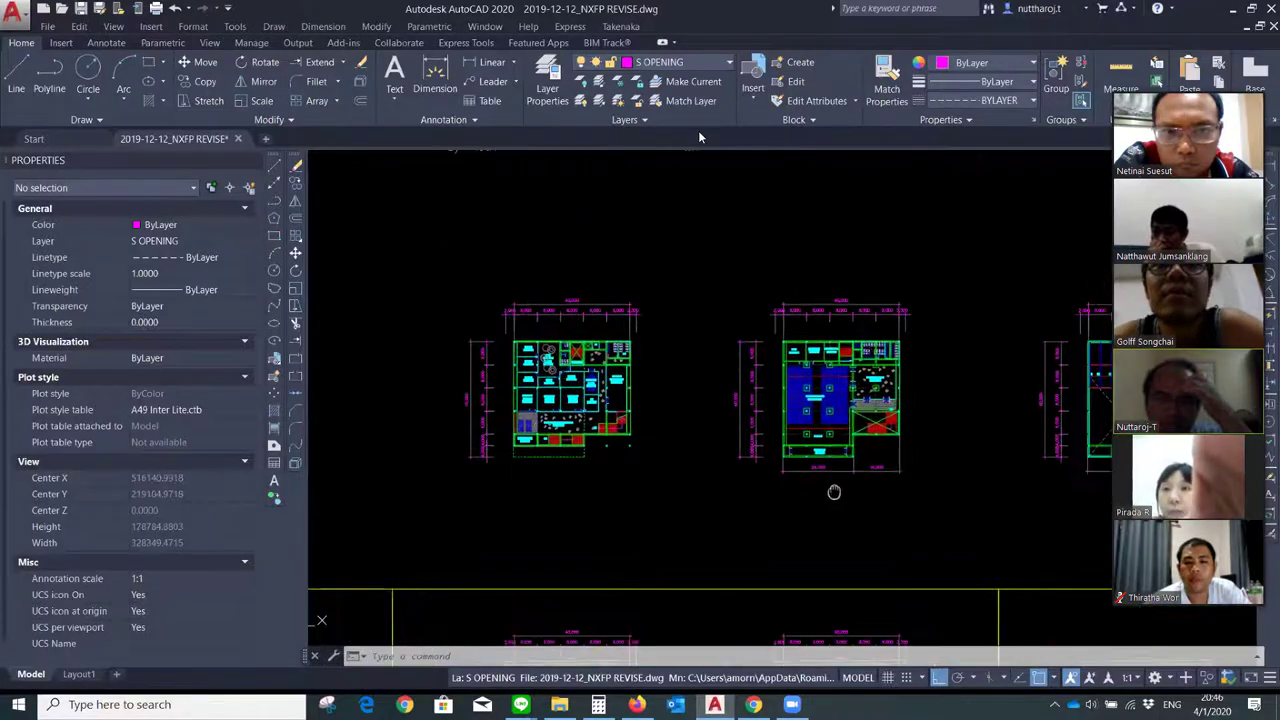
Bring the worship-hall floor plan with stage, storage and pre-function area into view
middle_click_drag(834, 491, 791, 477)
scroll(792, 462, "down", 2)
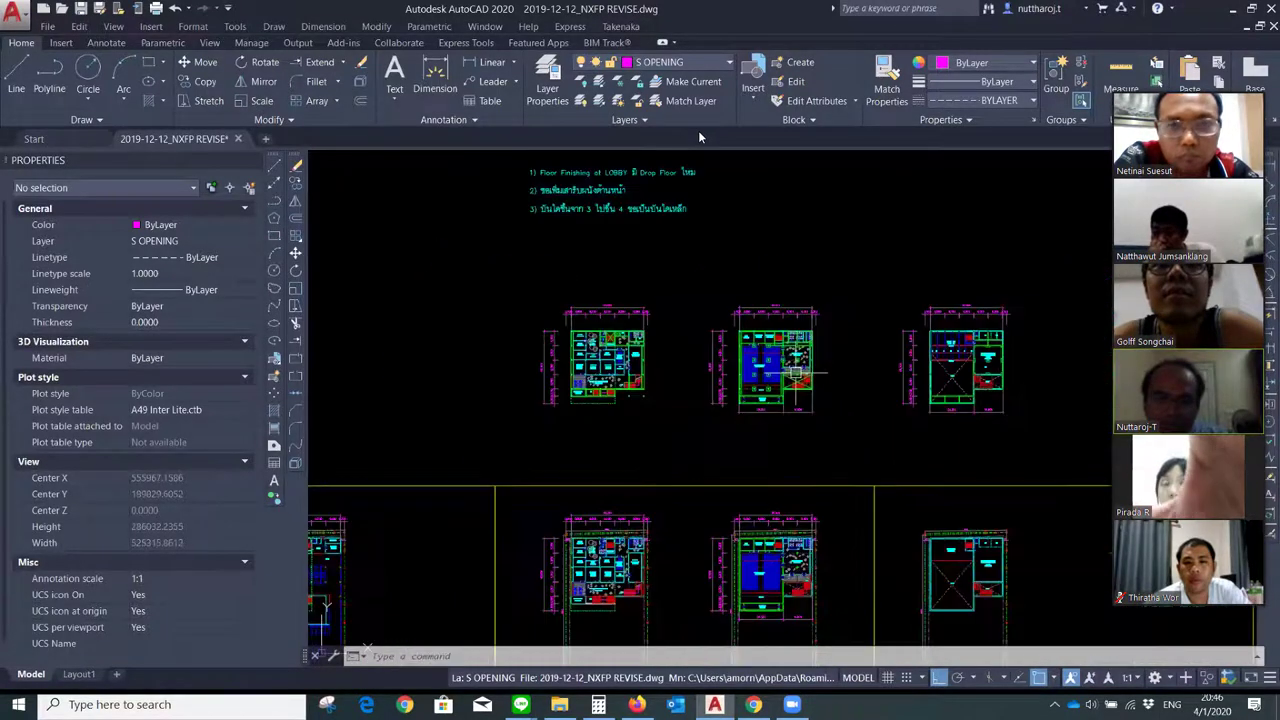
scroll(792, 462, "up", 1)
scroll(760, 370, "up", 3)
Select and delete the structure block in the middle floor plan
left_click(754, 366)
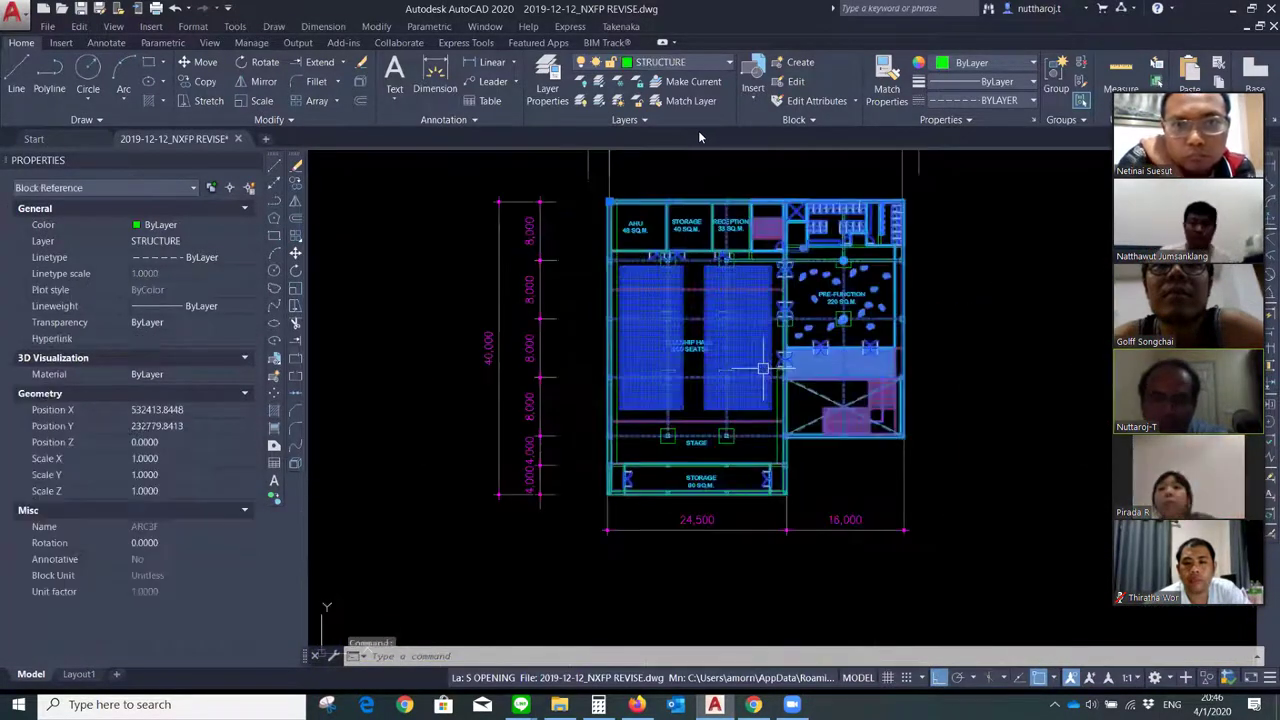
key("Delete")
scroll(754, 366, "up", 2)
mouse_move(737, 323)
middle_mouse_down()
mouse_move(749, 428)
mouse_move(785, 457)
middle_mouse_up()
scroll(777, 443, "down", 2)
scroll(737, 537, "up", 3)
scroll(612, 540, "up", 1)
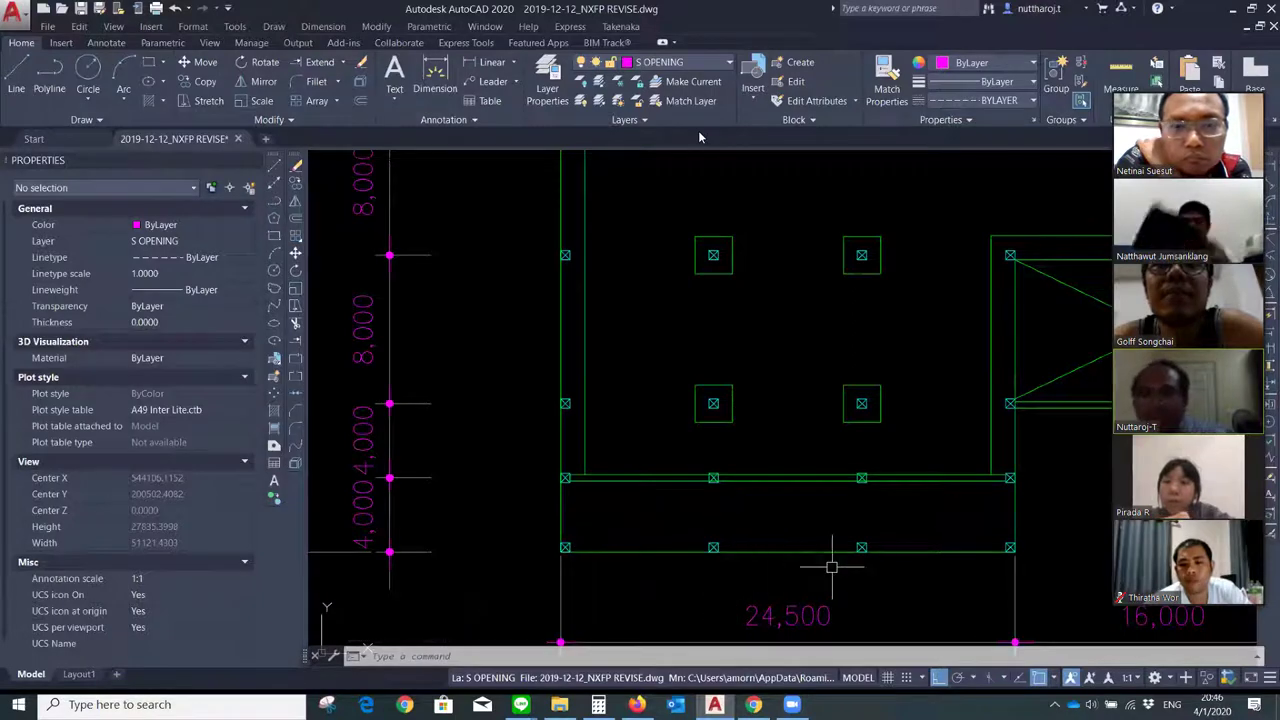
key("Escape")
key("Escape")
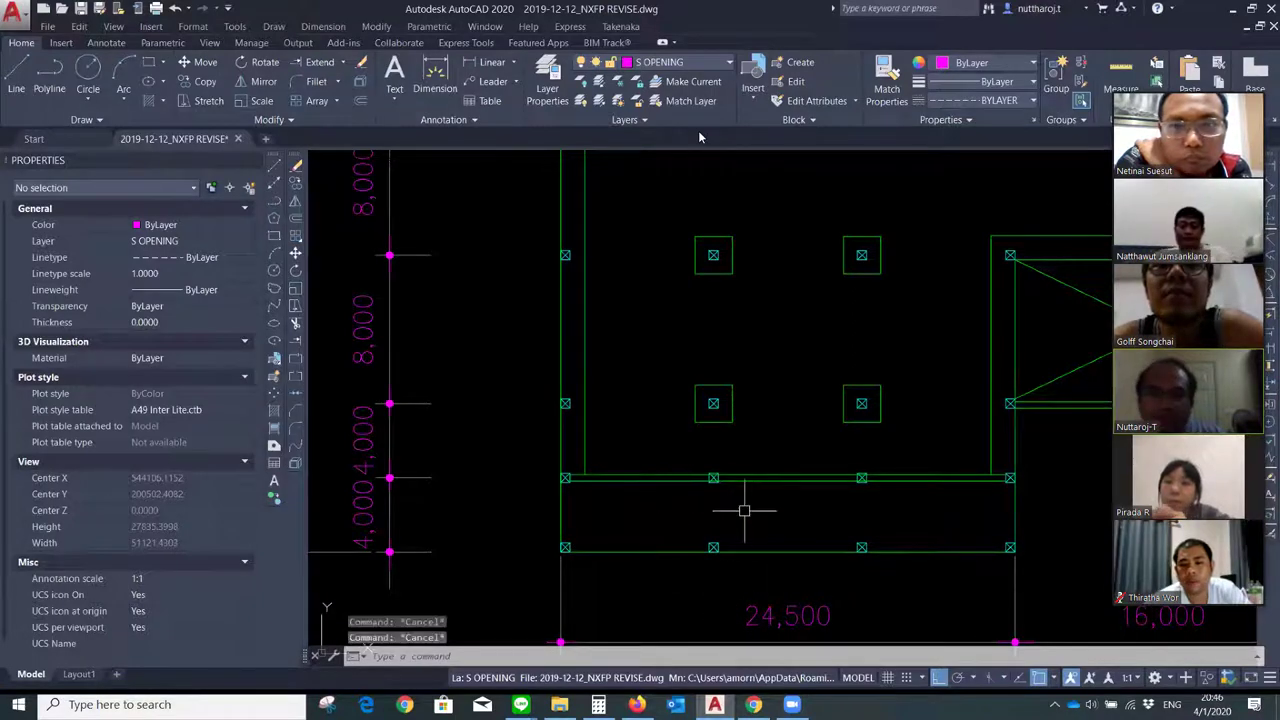
scroll(744, 511, "down", 4)
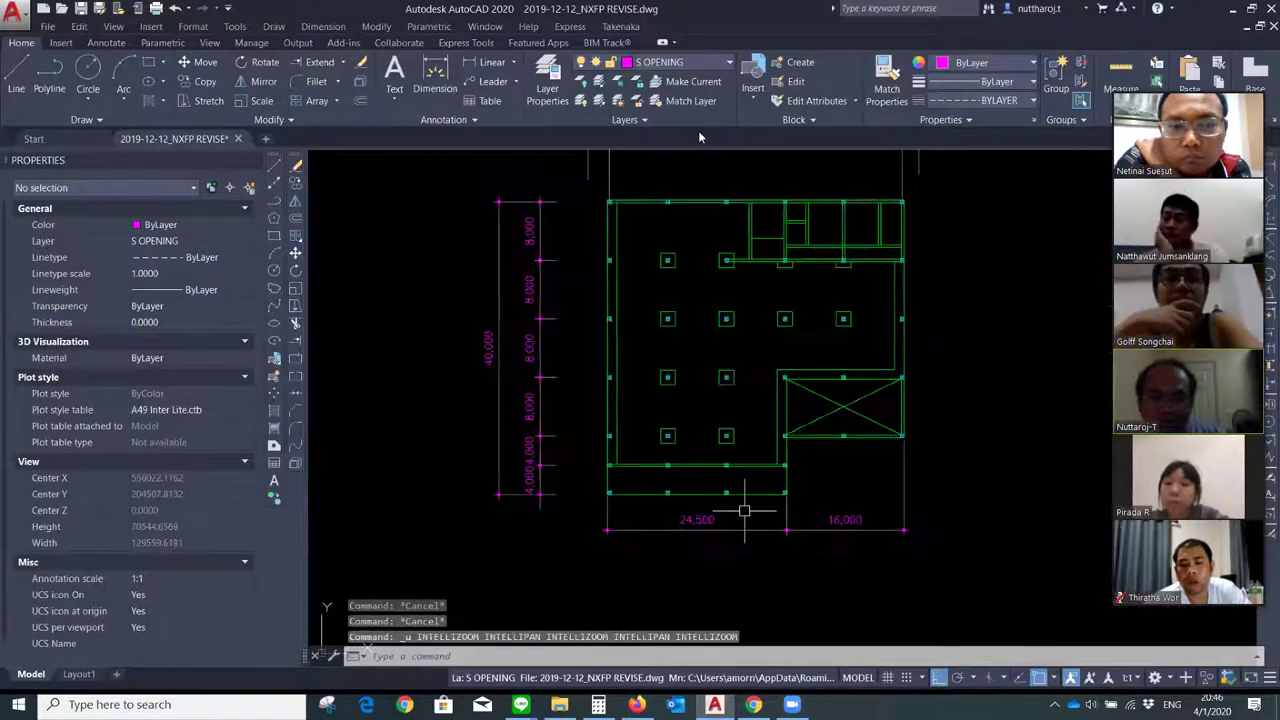
Undo that deletion, then erase the structure block holding the stage and storage
key("ctrl+z")
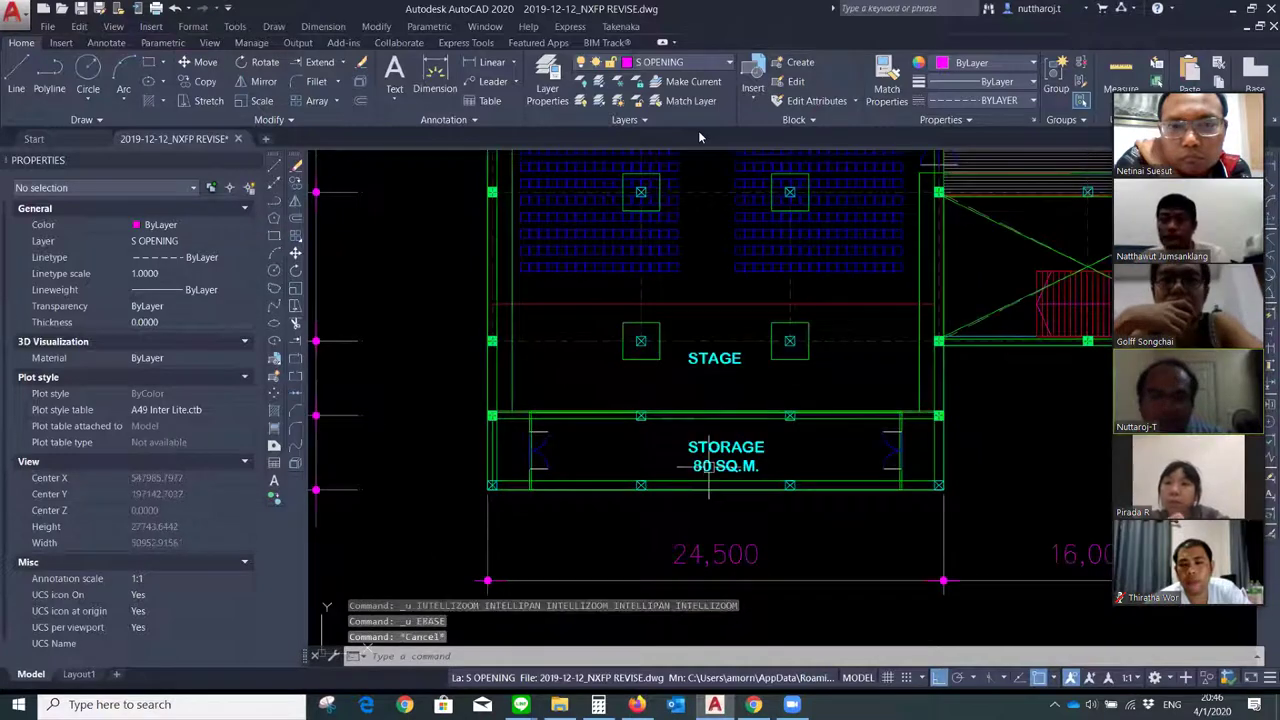
scroll(537, 361, "up", 3)
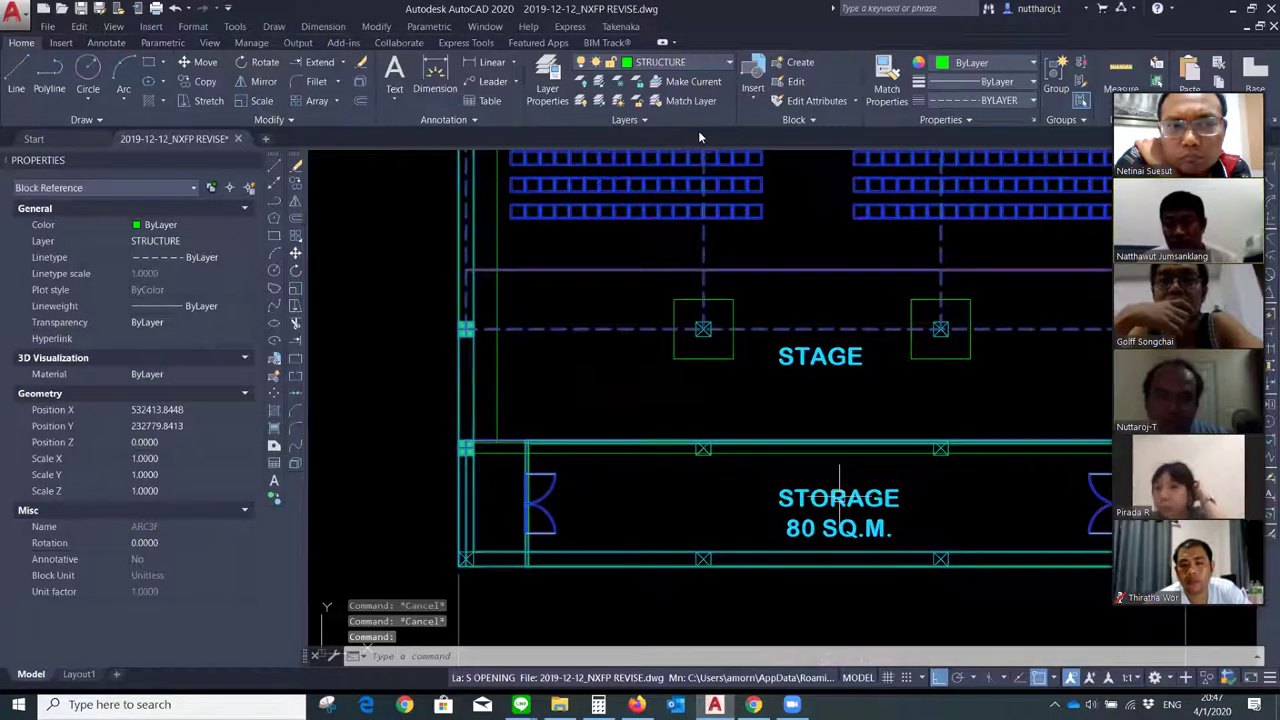
key("Delete")
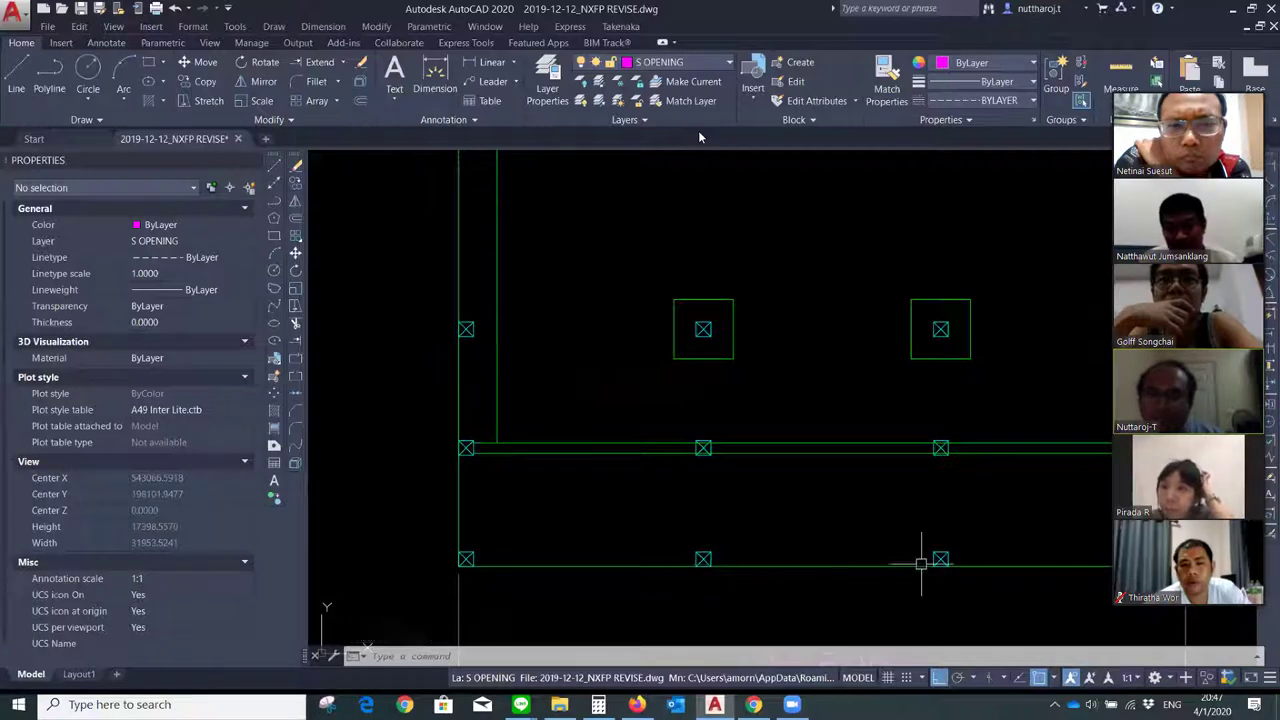
middle_click_drag(1074, 557, 1003, 499)
key("Escape")
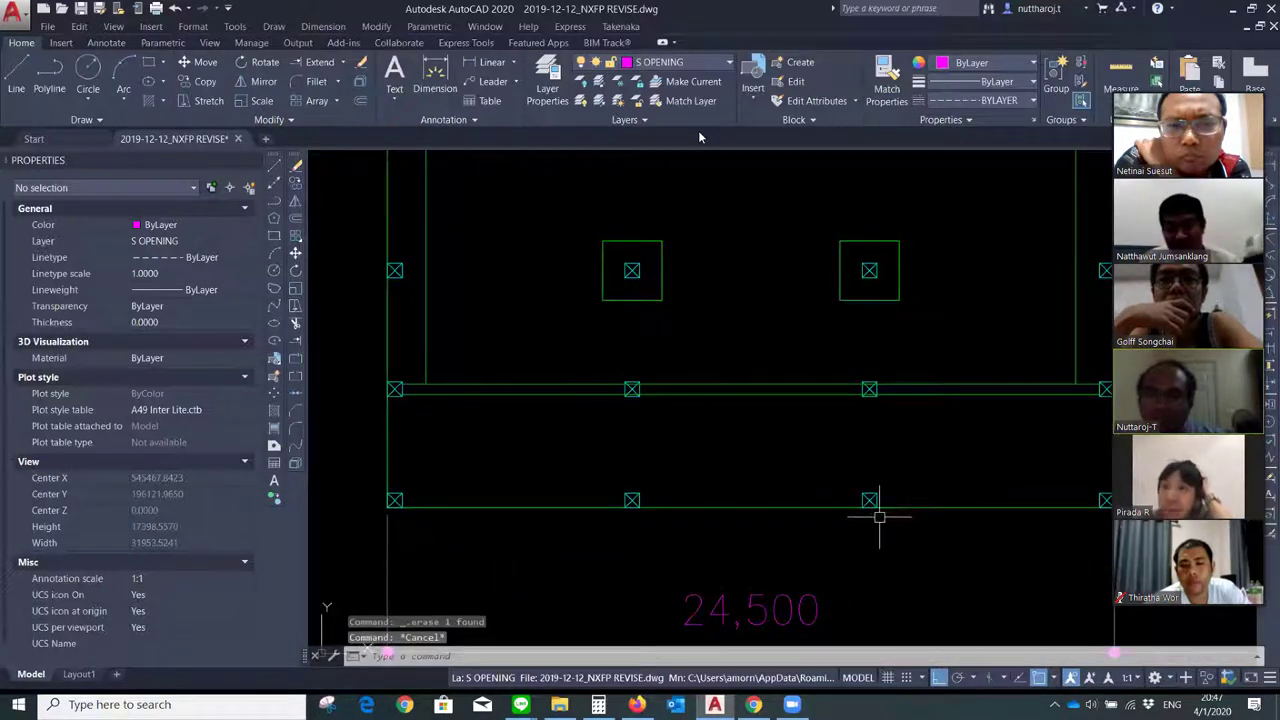
key("Escape")
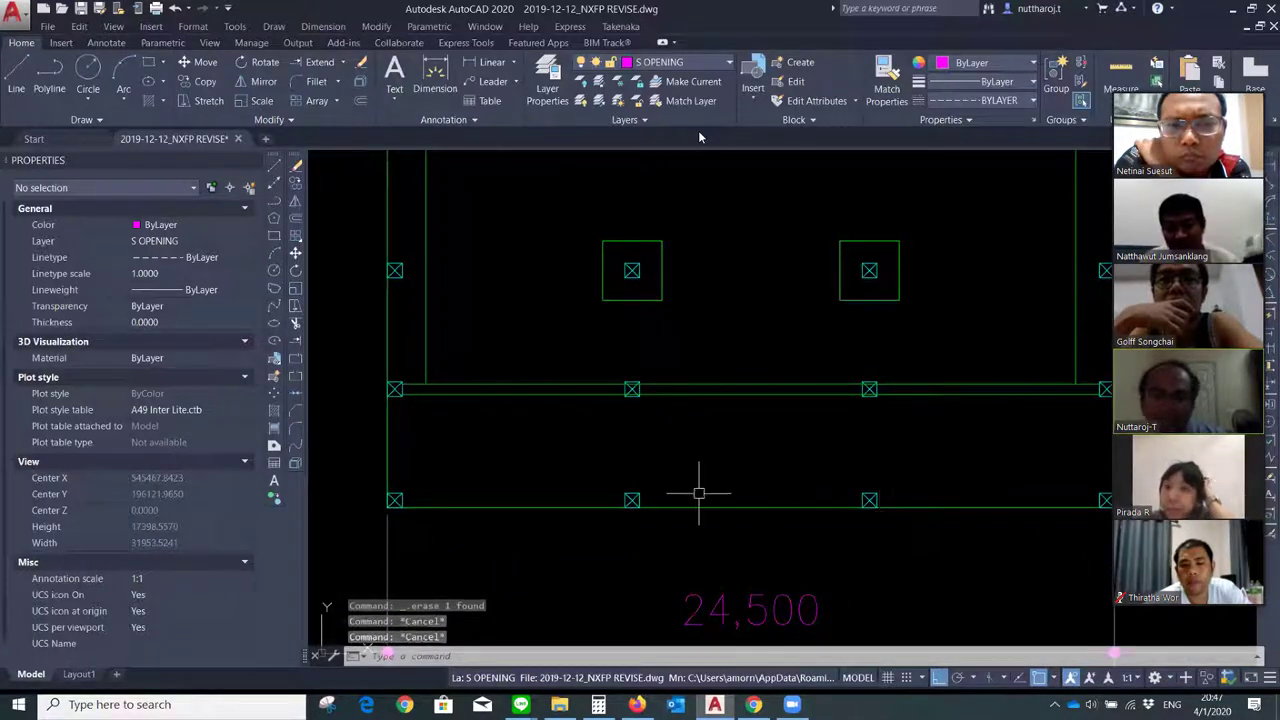
key("Escape")
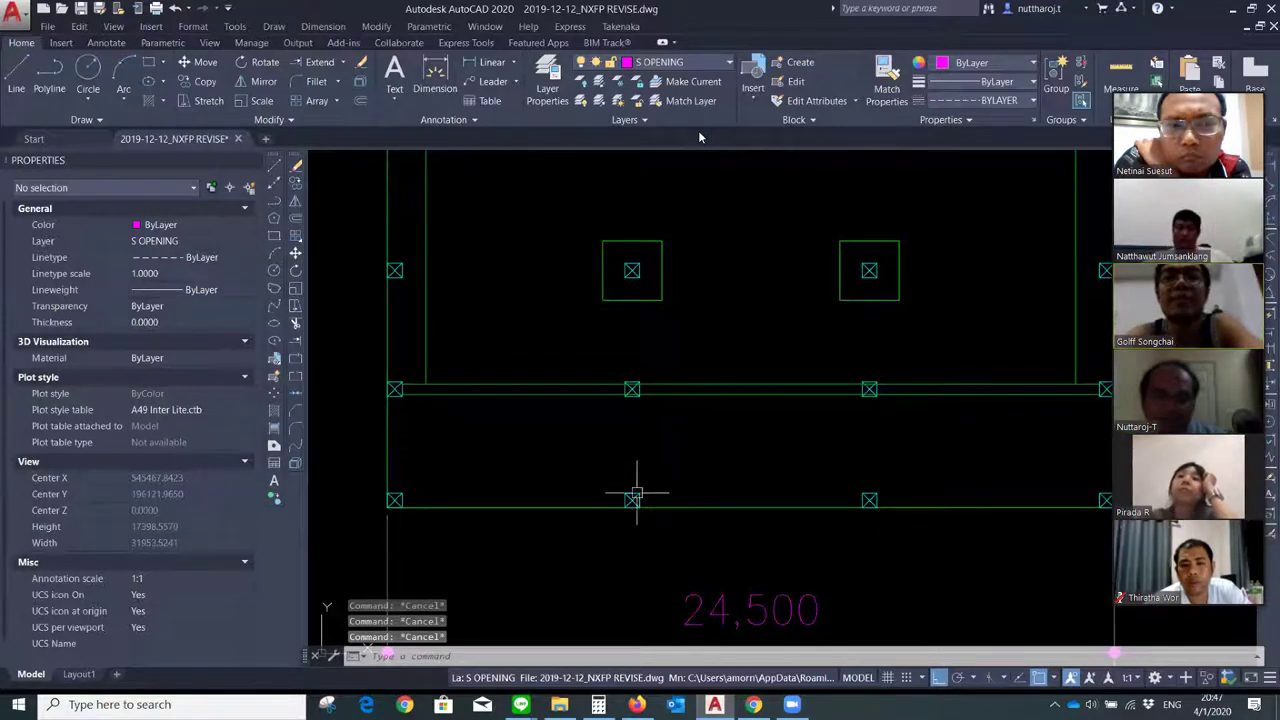
middle_click_drag(637, 492, 708, 551)
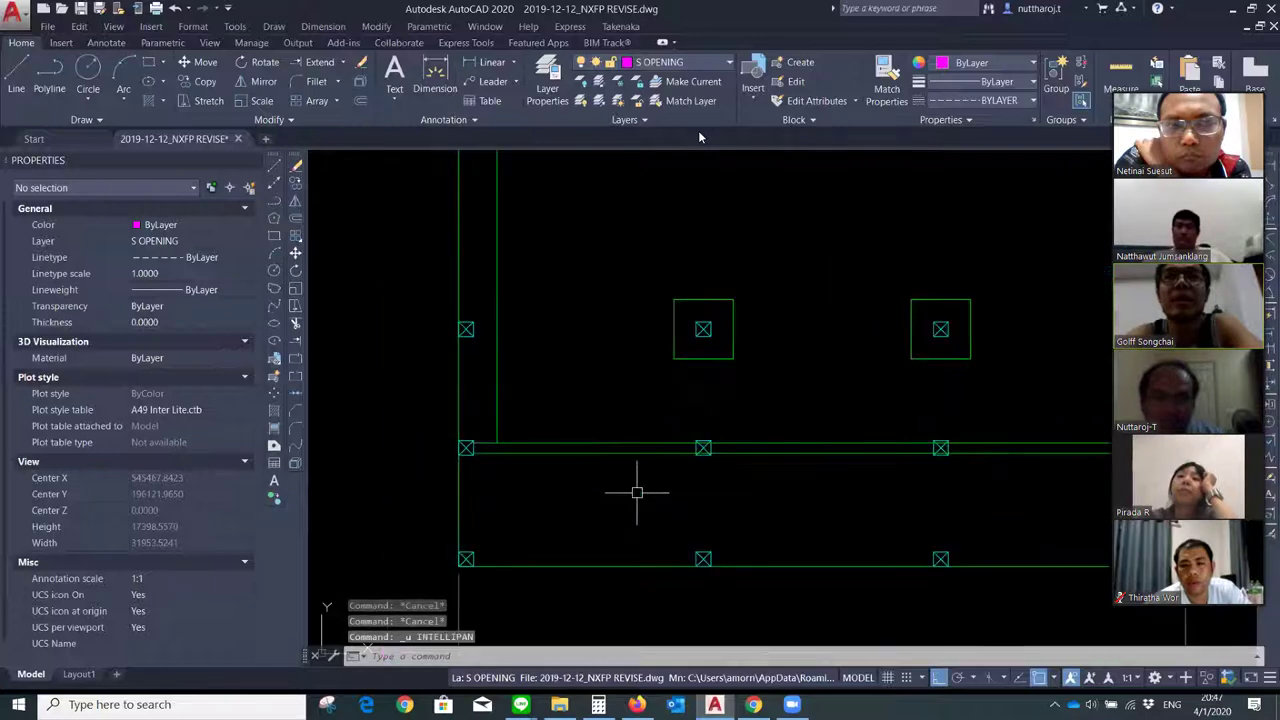
type("z")
key("Escape")
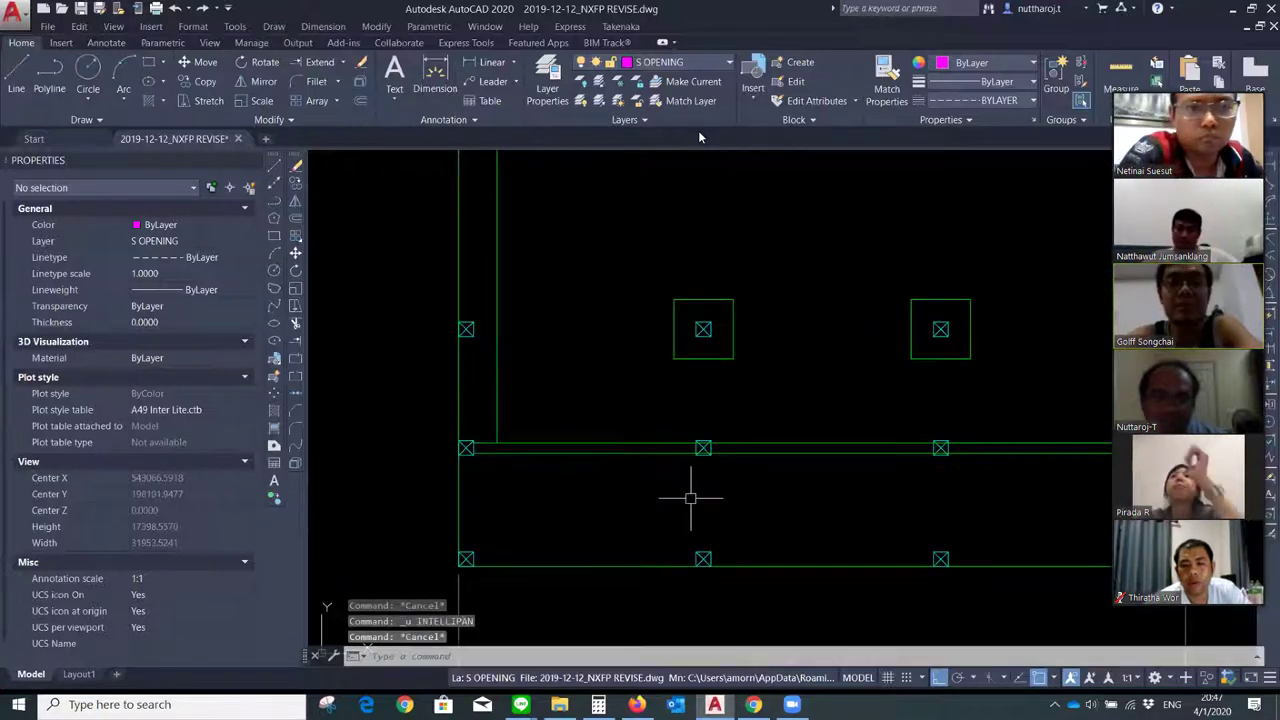
Undo the erase to bring back STAGE and STORAGE, then zoom out over the plans
key("ctrl+z")
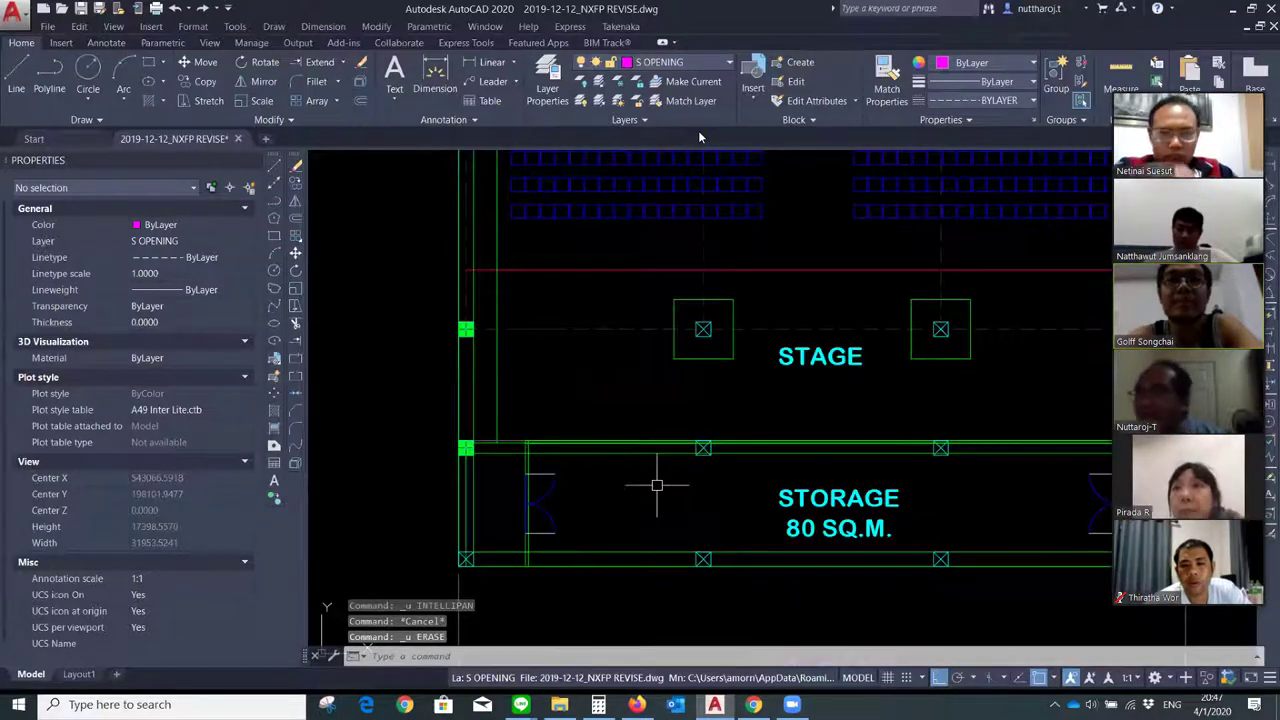
scroll(662, 490, "down", 2)
scroll(665, 493, "down", 2)
key("Escape")
scroll(680, 490, "down", 2)
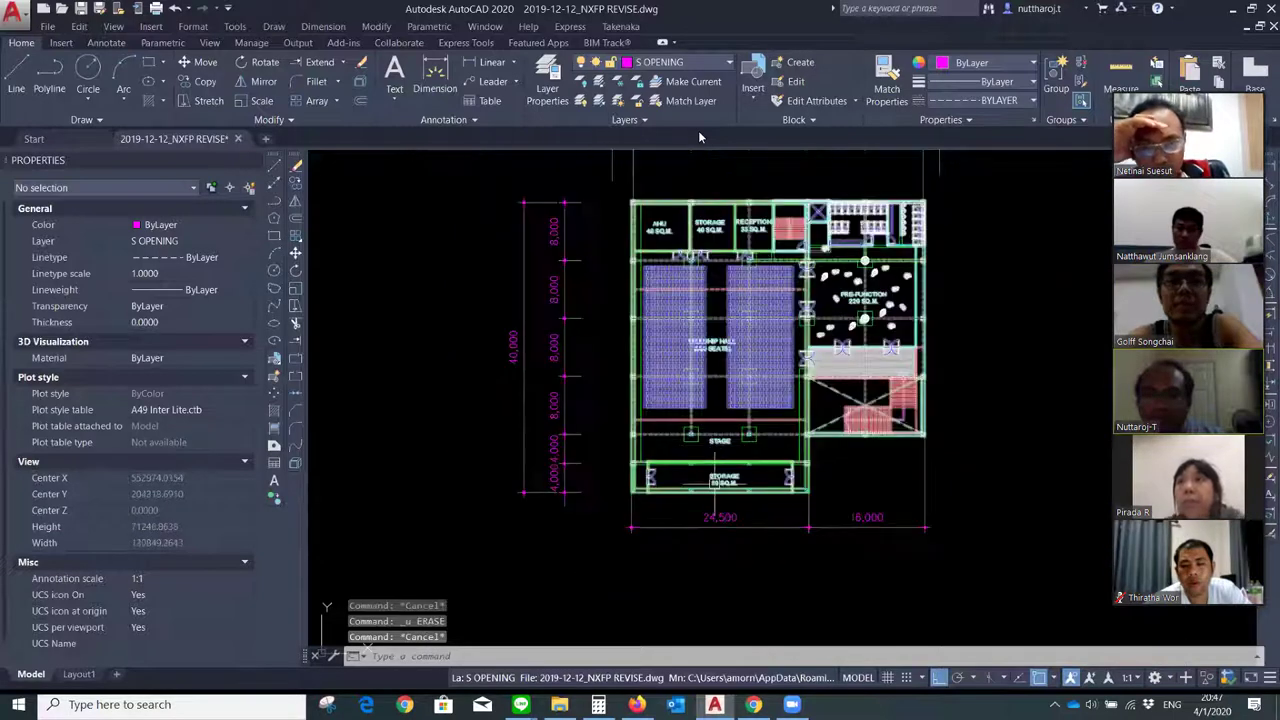
scroll(720, 490, "up", 4)
key("Escape")
middle_click_drag(830, 426, 803, 522)
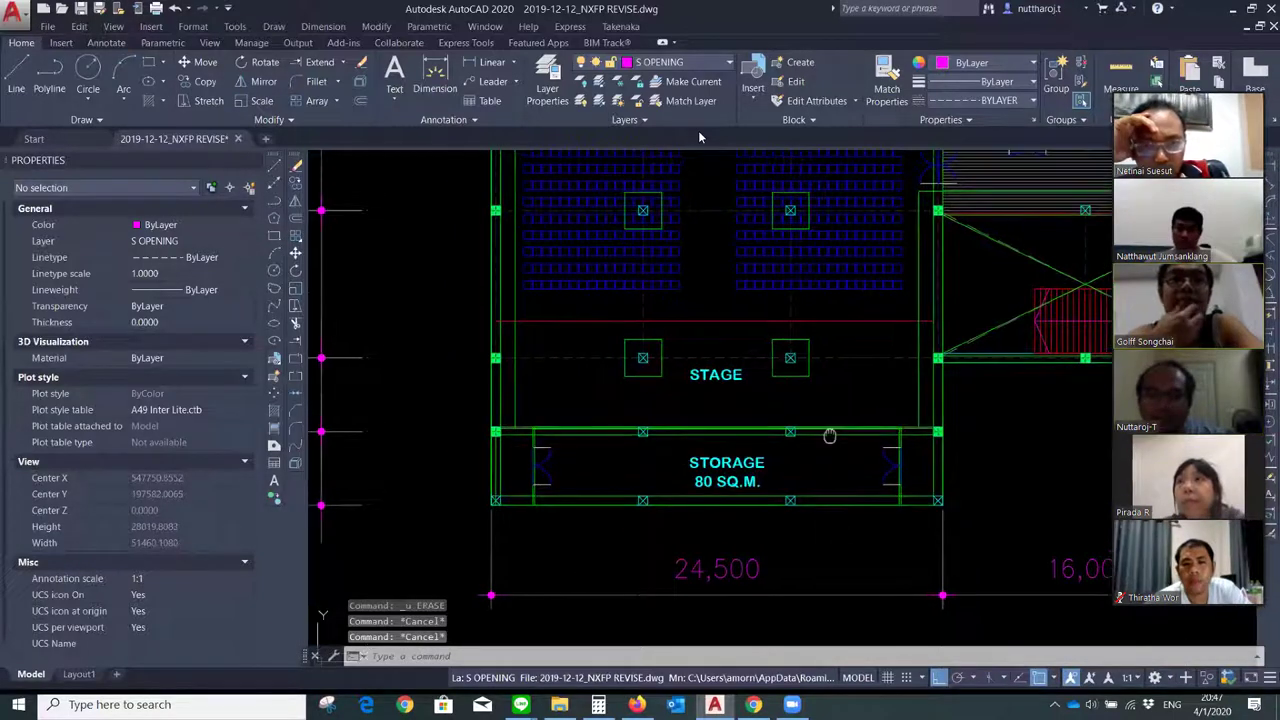
key("Escape")
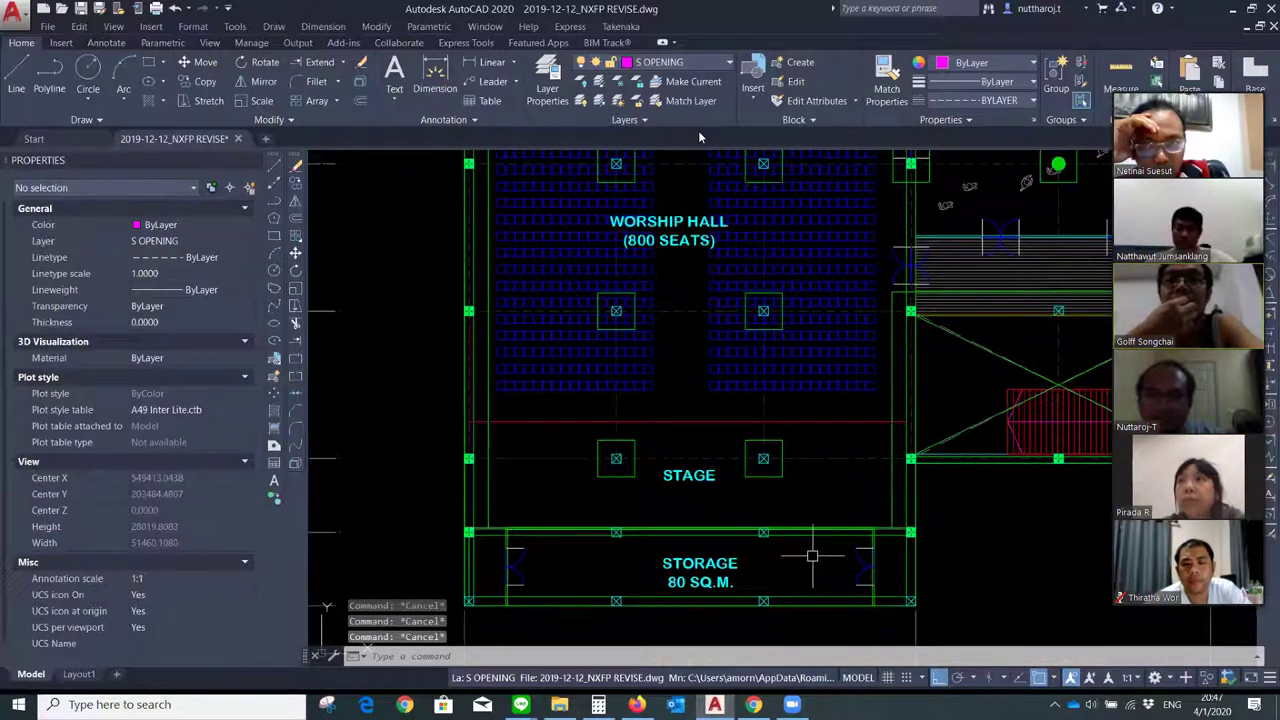
scroll(812, 556, "down", 2)
scroll(812, 556, "down", 3)
scroll(812, 556, "down", 3)
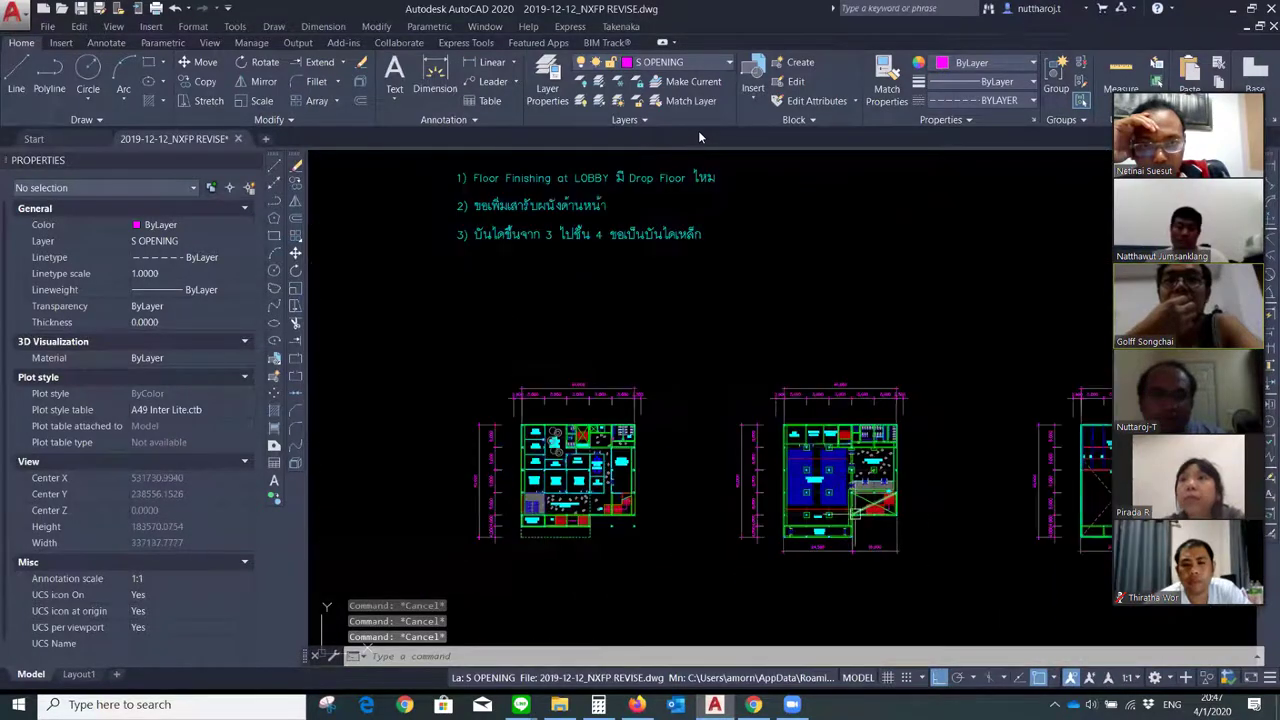
scroll(800, 445, "up", 2)
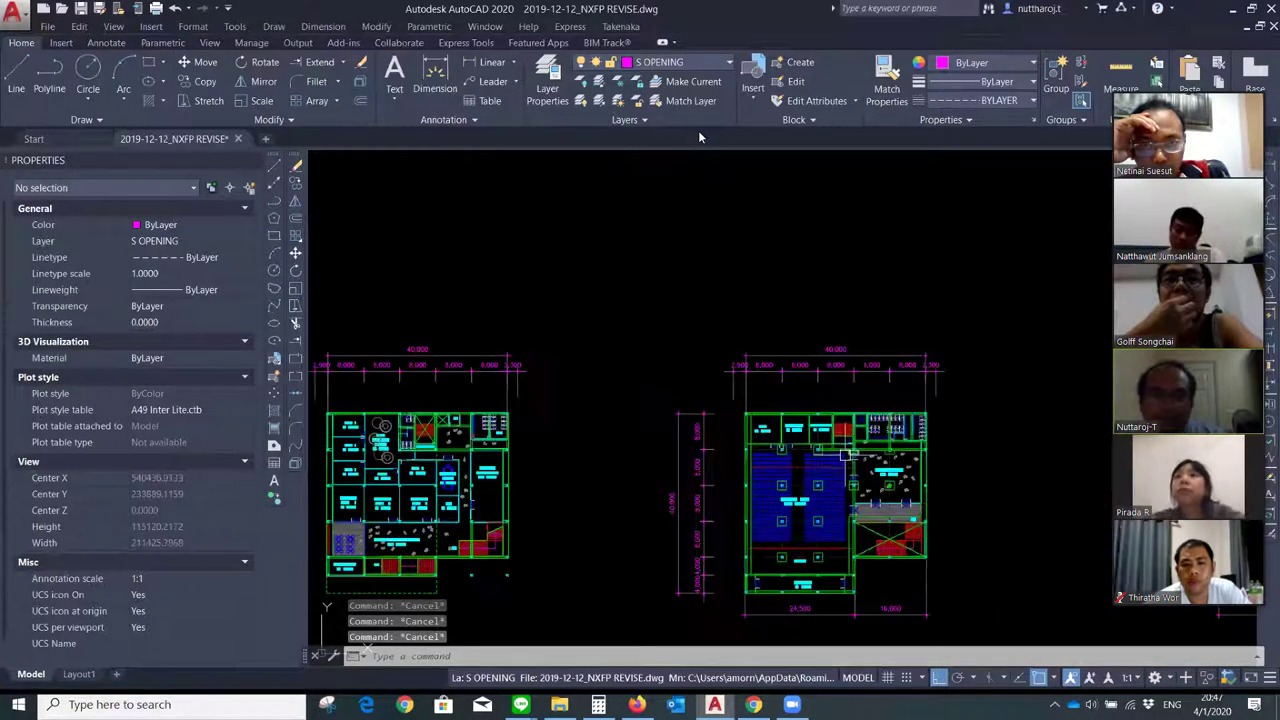
scroll(505, 222, "down", 2)
scroll(505, 222, "up", 2)
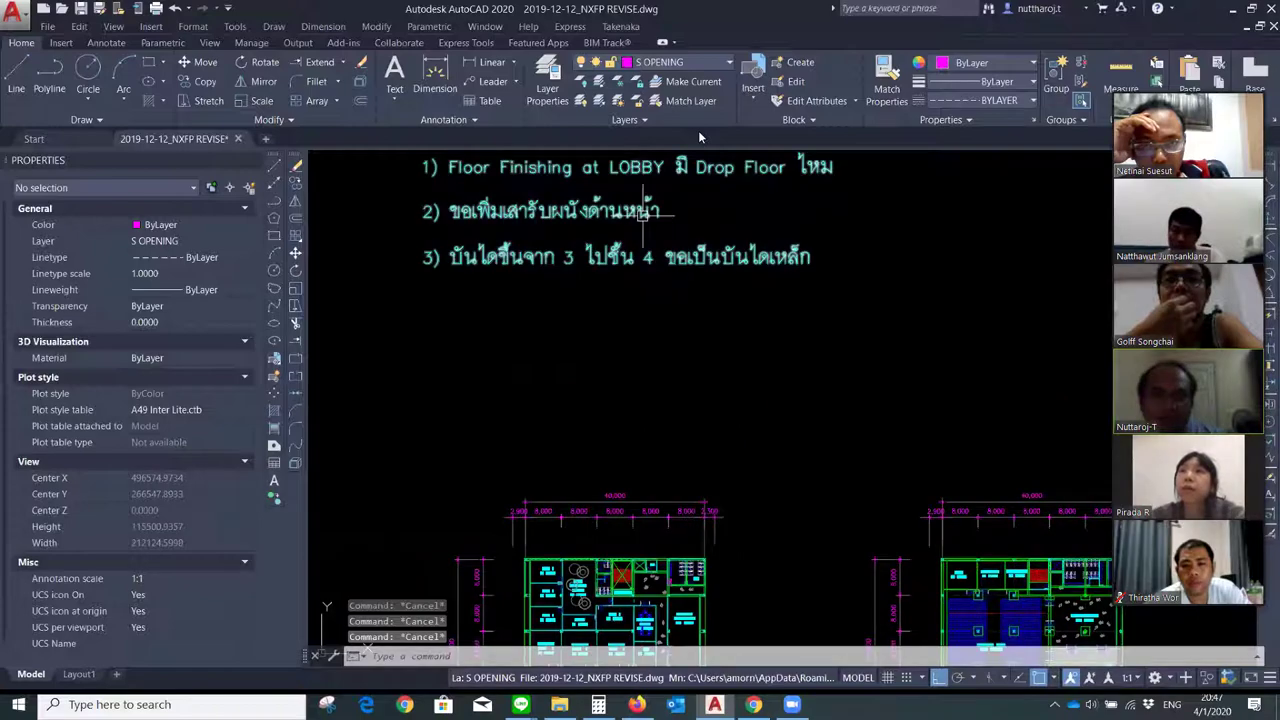
scroll(625, 207, "down", 2)
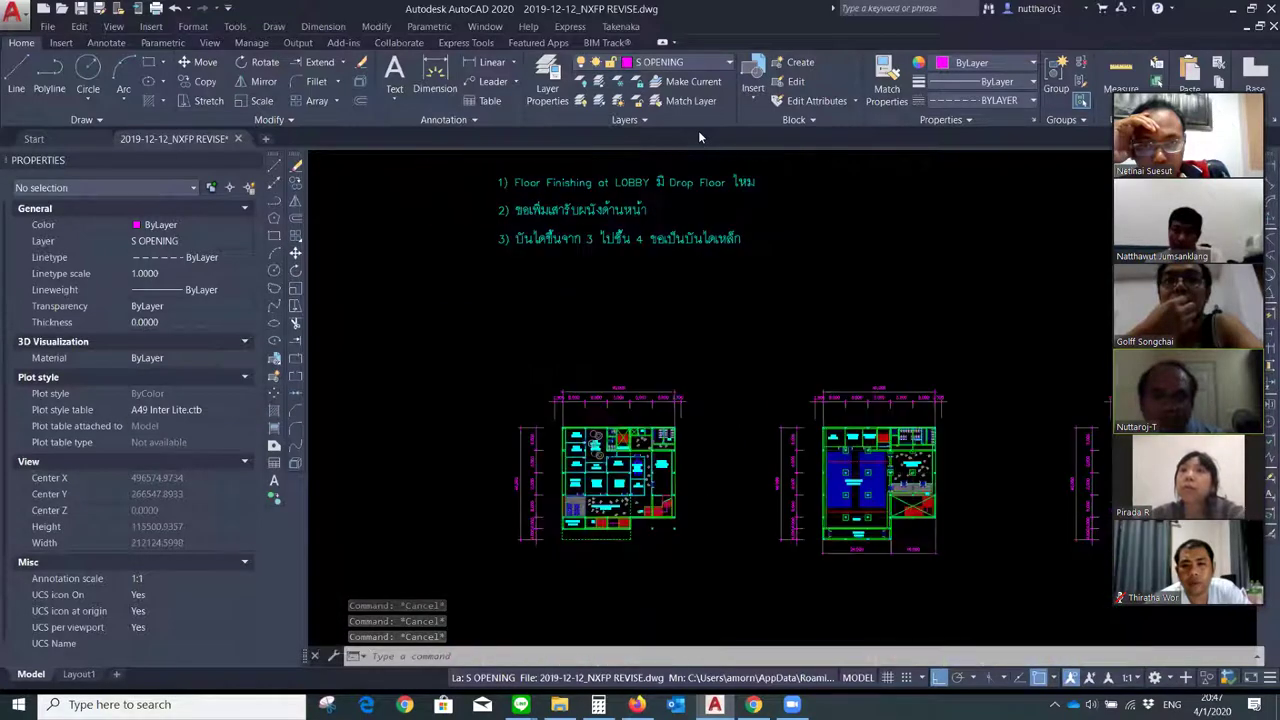
scroll(571, 271, "up", 1)
scroll(560, 300, "up", 4)
scroll(537, 314, "up", 3)
middle_click_drag(537, 314, 620, 379)
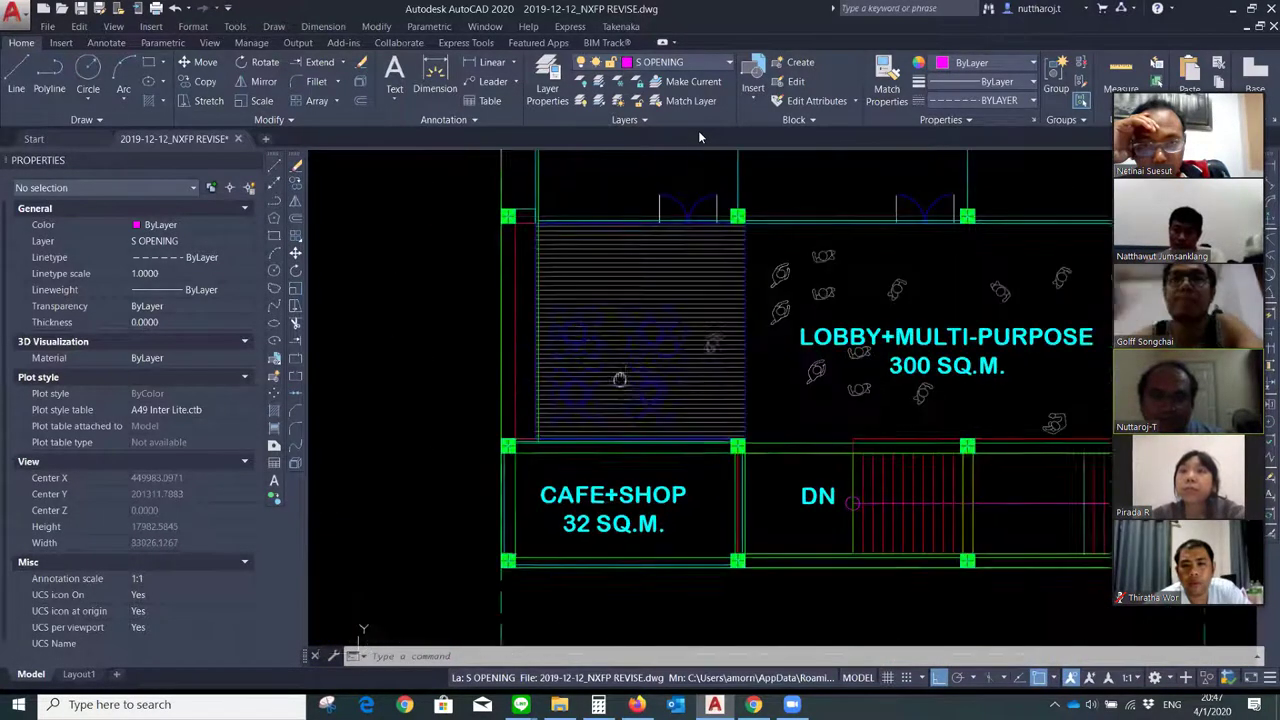
scroll(580, 355, "up", 2)
key("Escape")
key("Escape")
scroll(770, 485, "down", 2)
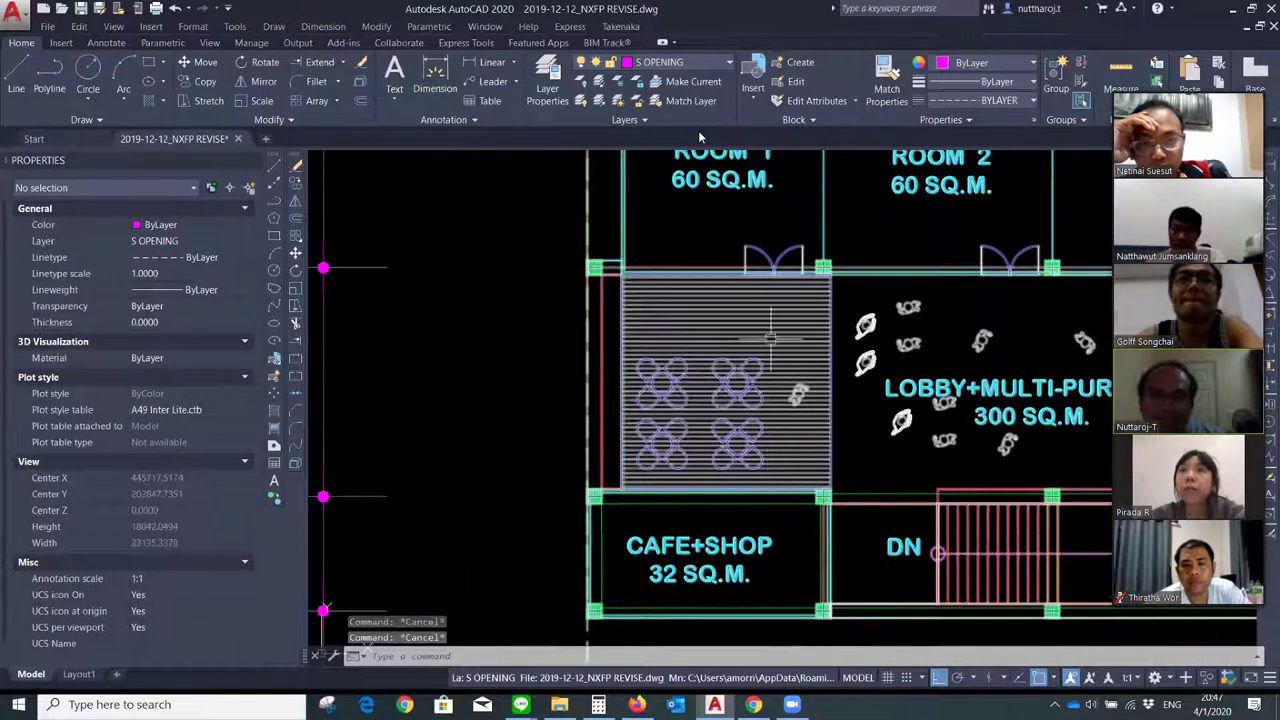
key("Escape")
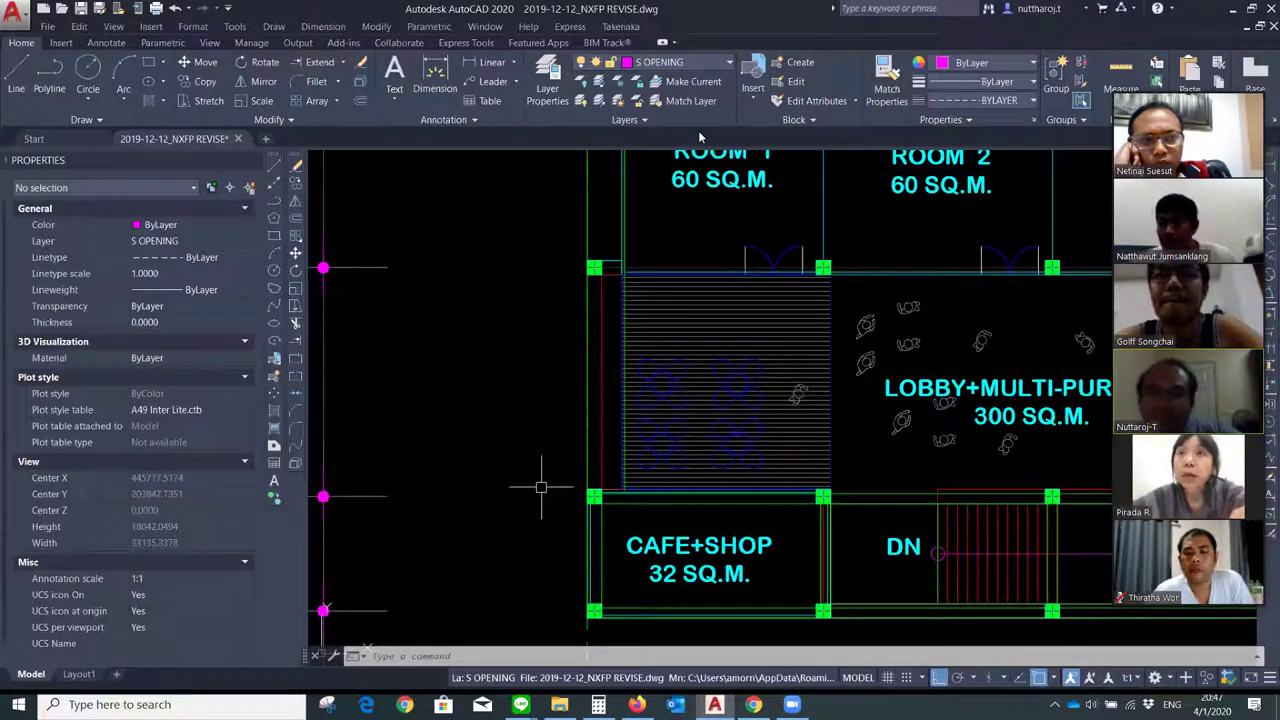
scroll(540, 487, "down", 3)
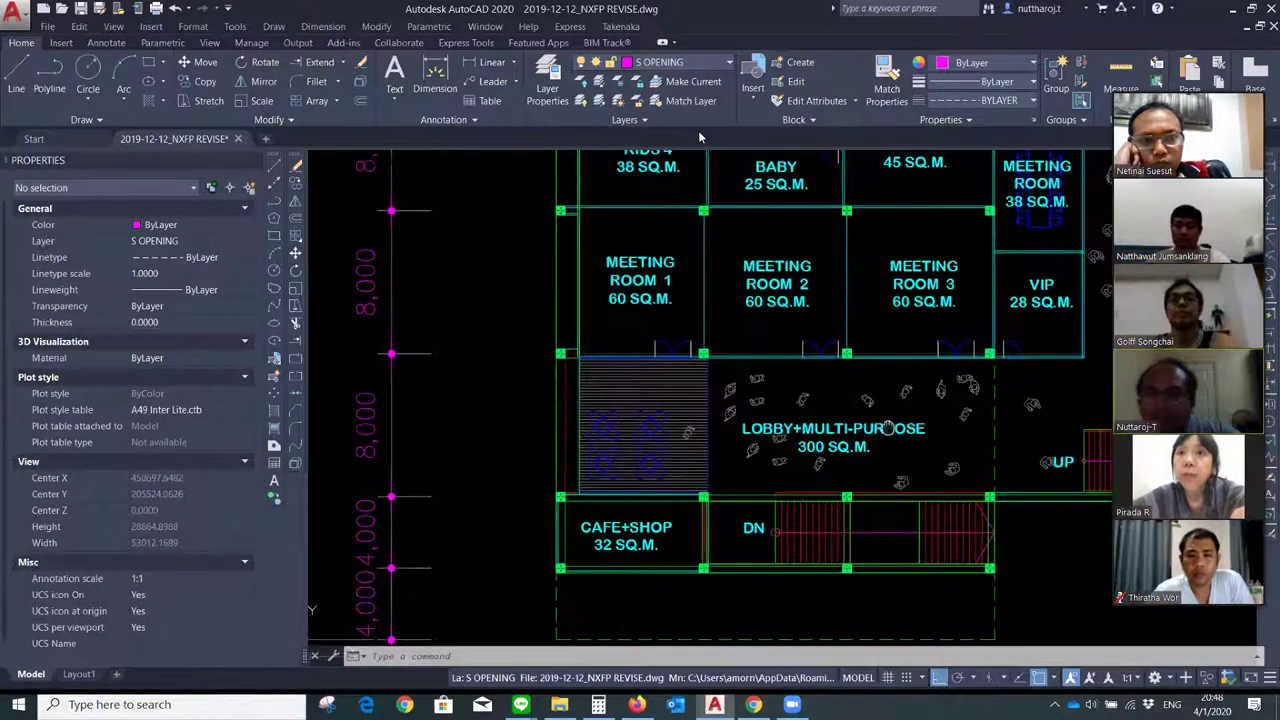
middle_click_drag(717, 414, 683, 443)
scroll(904, 465, "down", 5)
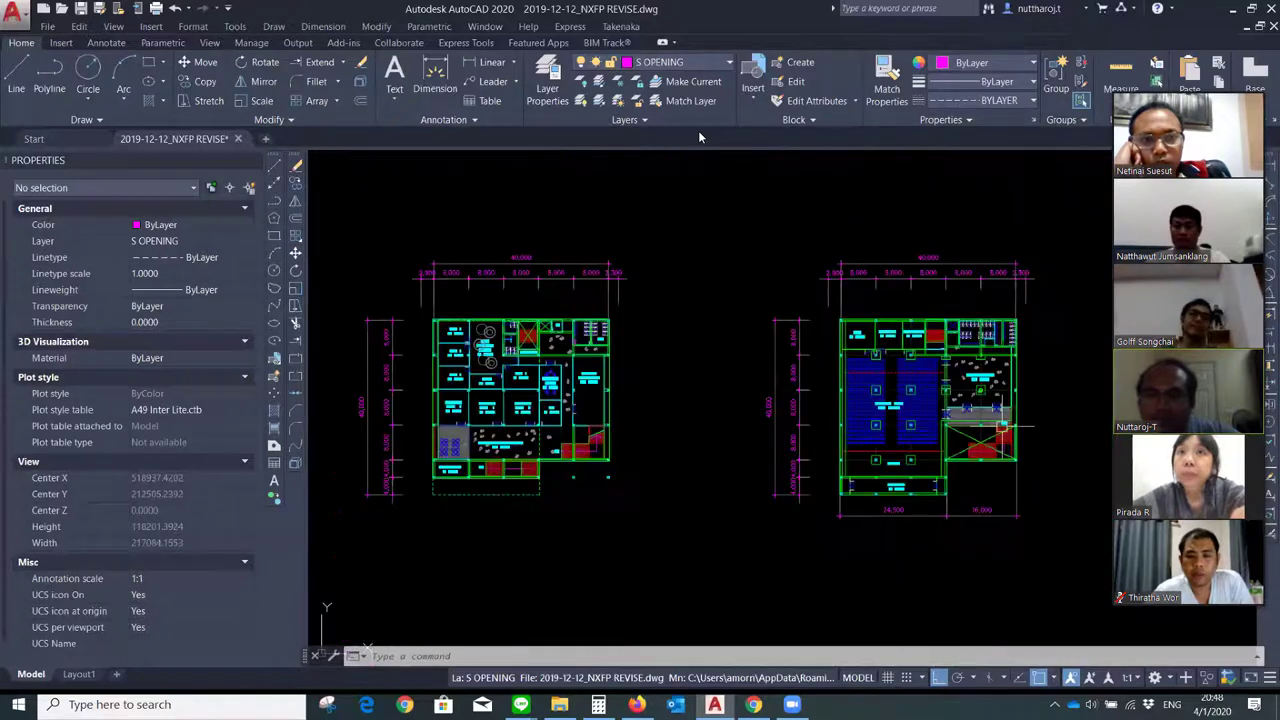
scroll(957, 347, "up", 5)
scroll(957, 347, "up", 1)
scroll(957, 347, "up", 2)
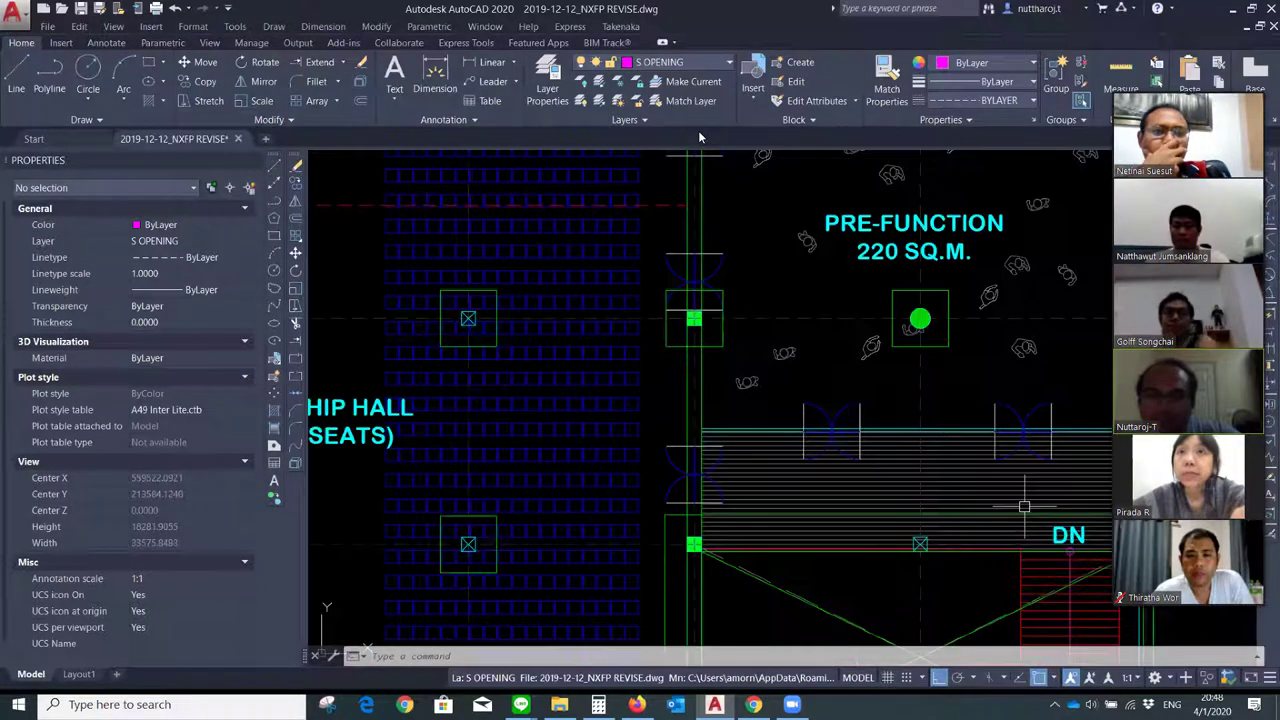
scroll(980, 450, "down", 5)
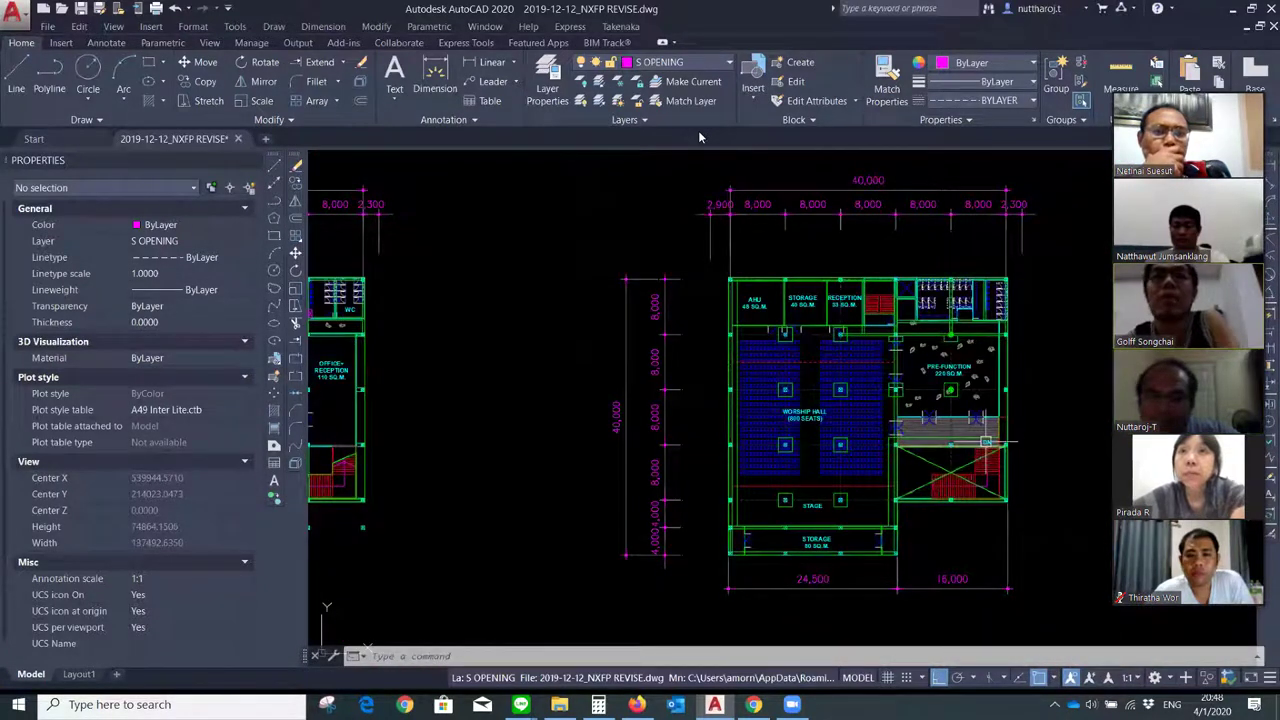
scroll(1012, 449, "up", 4)
scroll(903, 385, "up", 3)
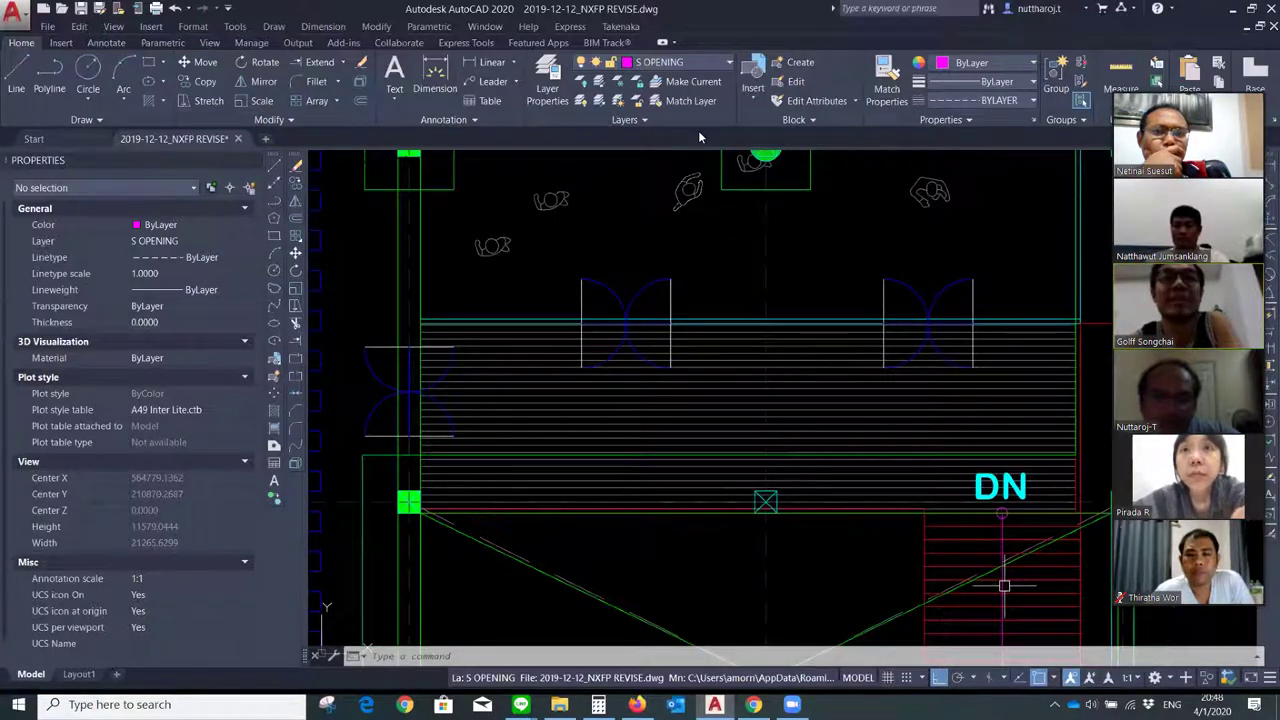
left_click(812, 590)
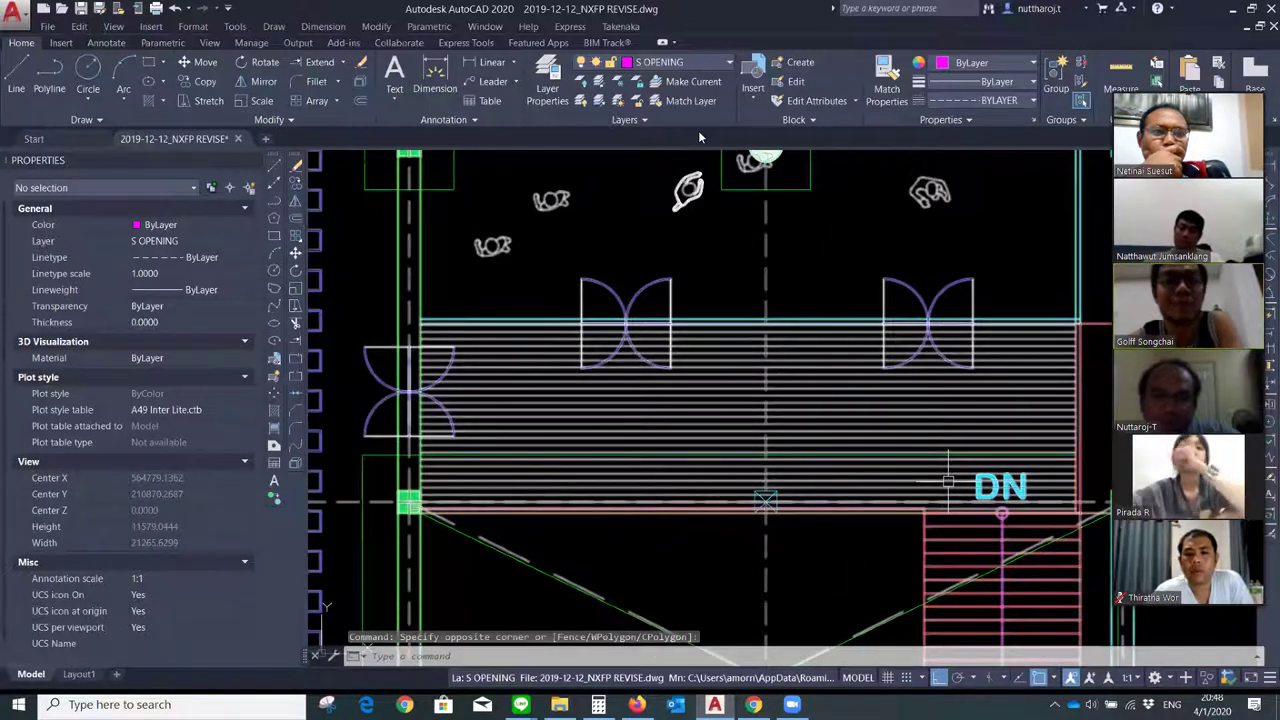
scroll(948, 483, "down", 2)
scroll(903, 515, "down", 2)
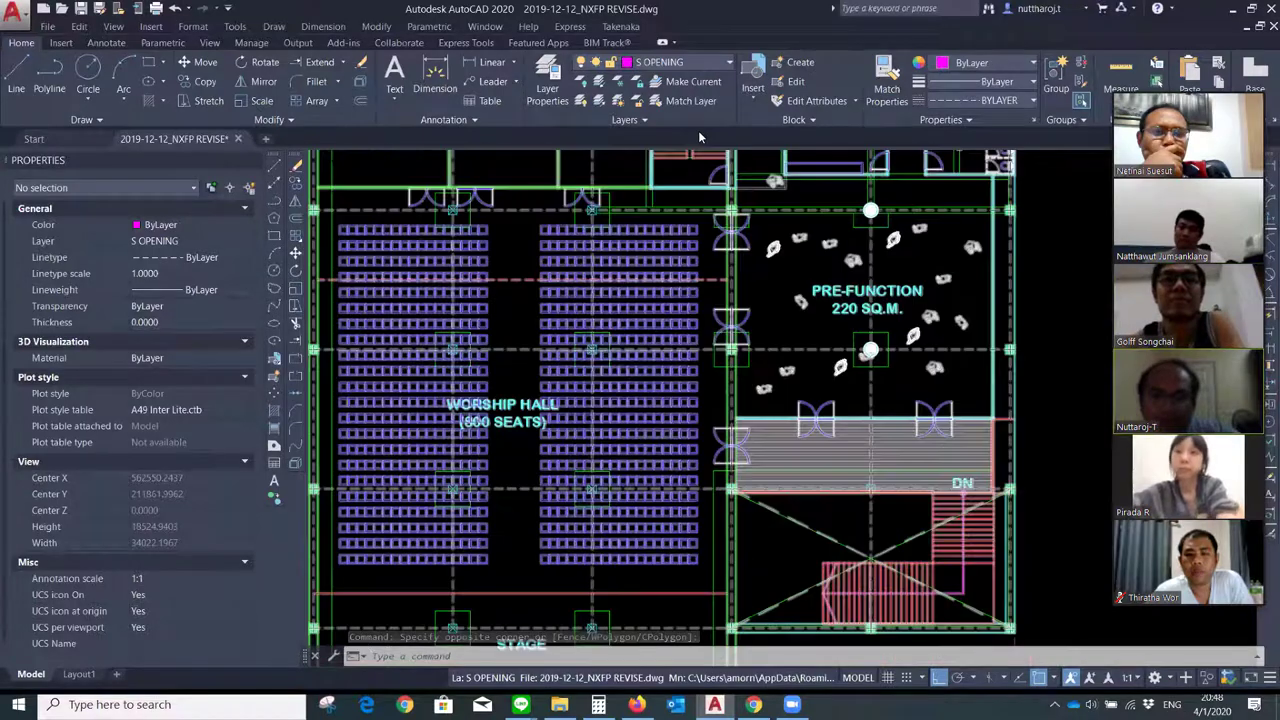
scroll(903, 515, "down", 2)
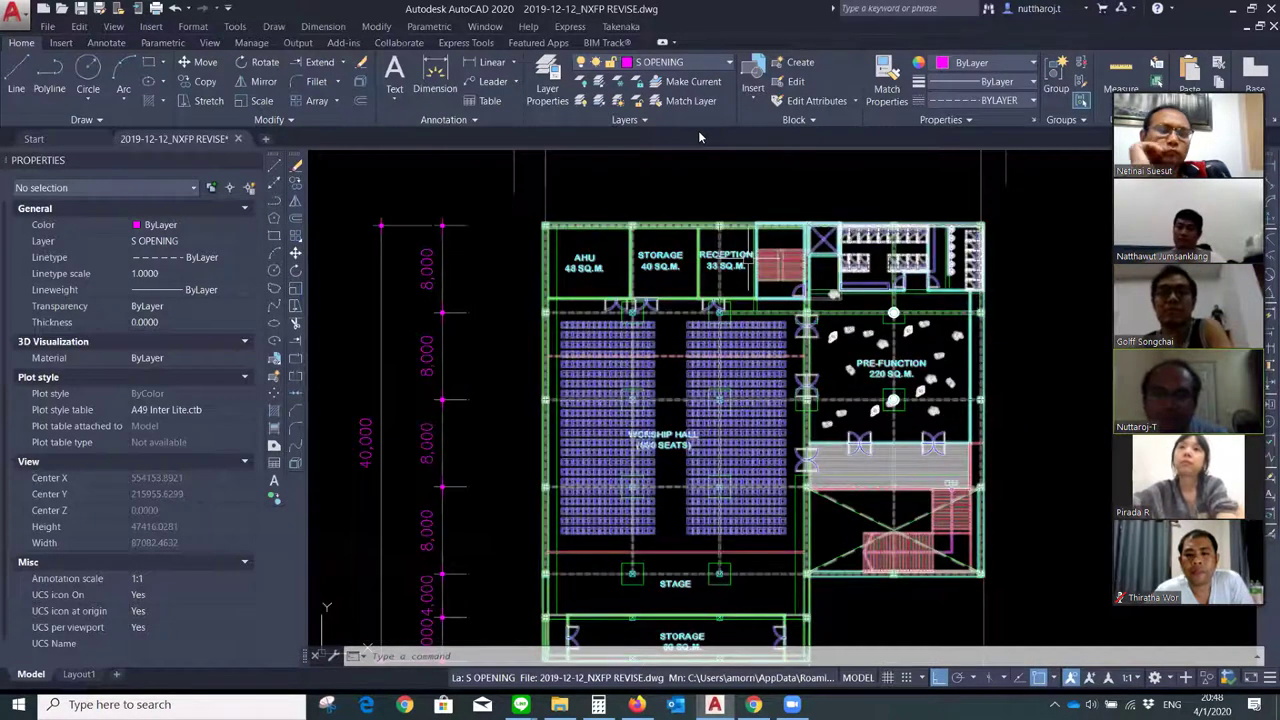
scroll(755, 259, "up", 2)
scroll(744, 262, "up", 2)
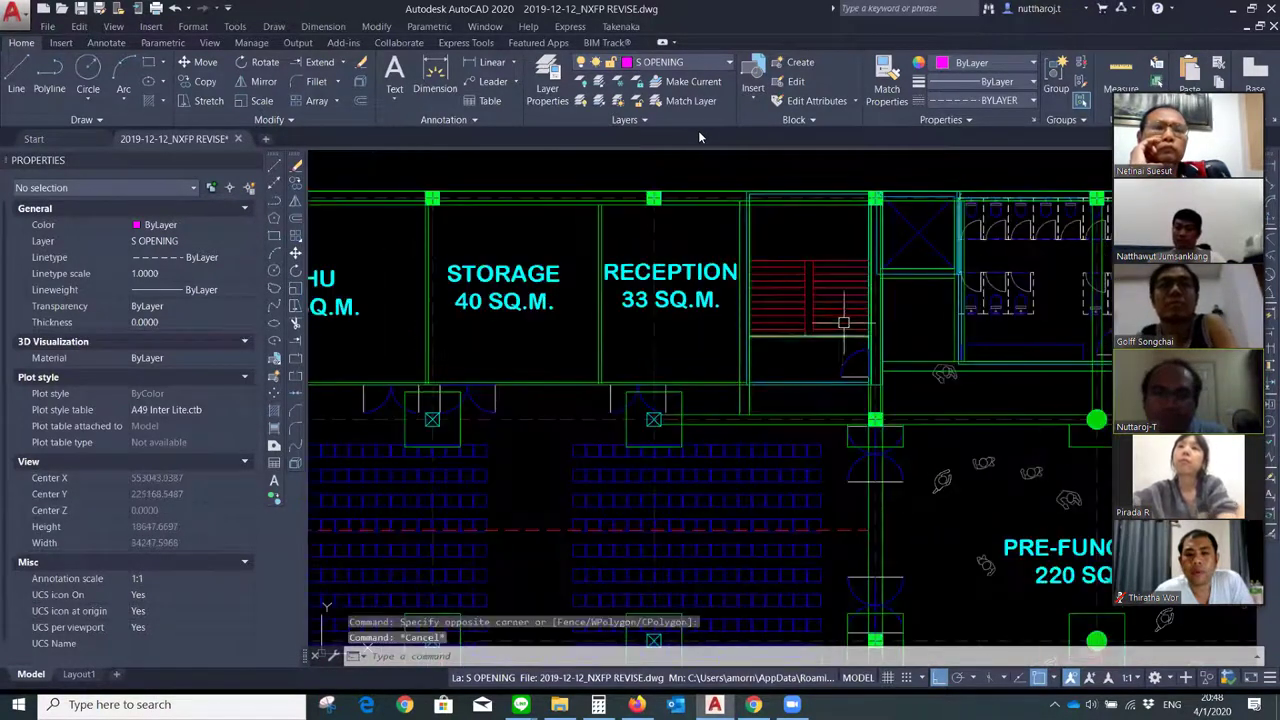
middle_click_drag(765, 309, 775, 337)
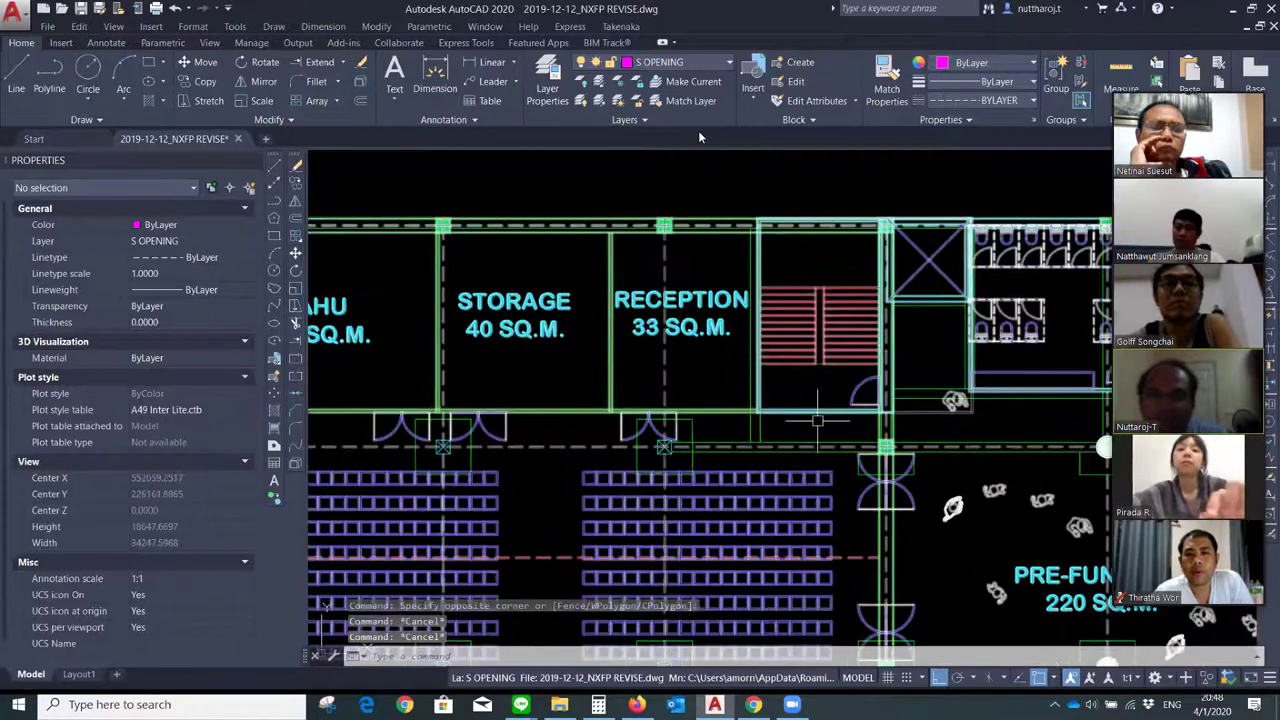
scroll(775, 337, "down", 8)
scroll(885, 376, "up", 2)
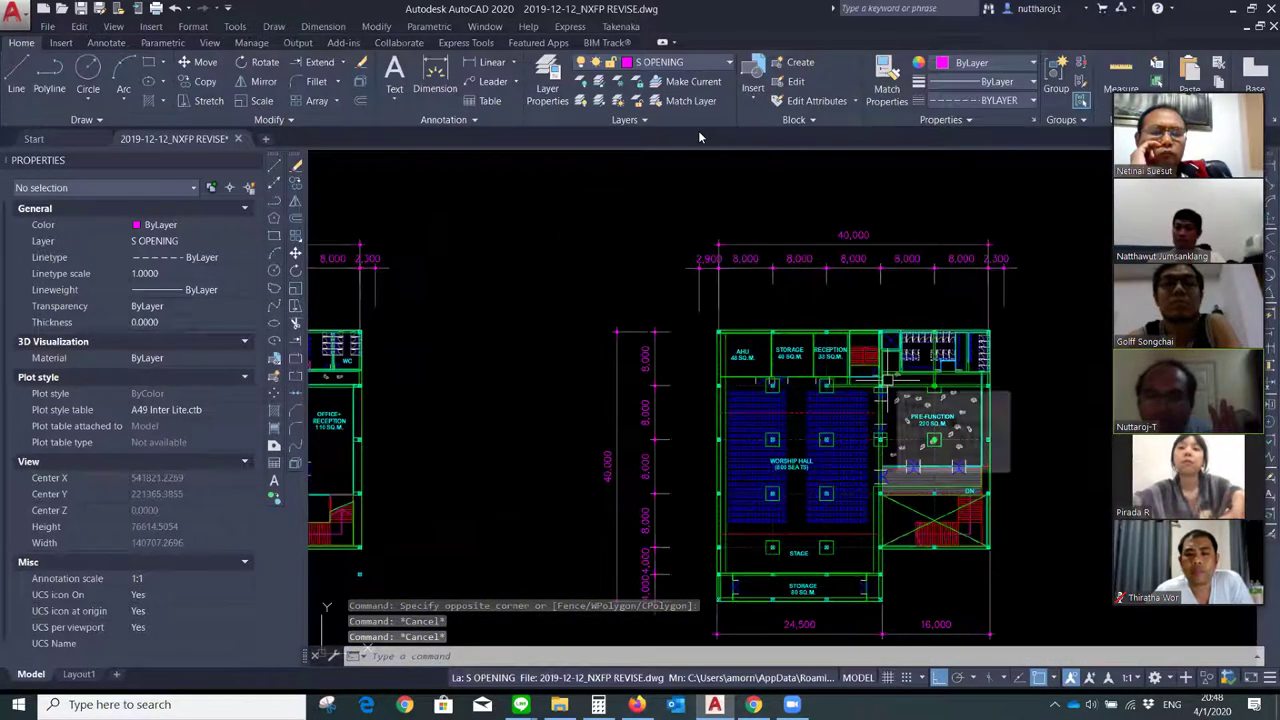
scroll(885, 376, "up", 2)
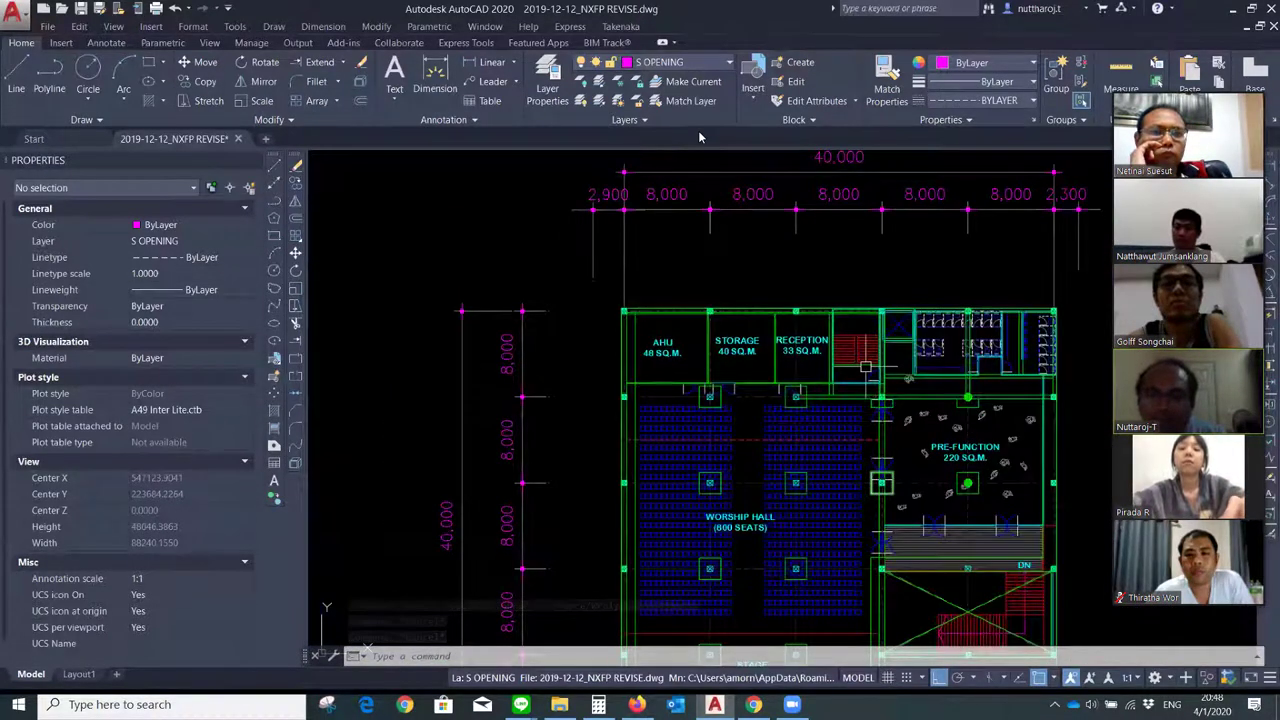
scroll(868, 368, "up", 2)
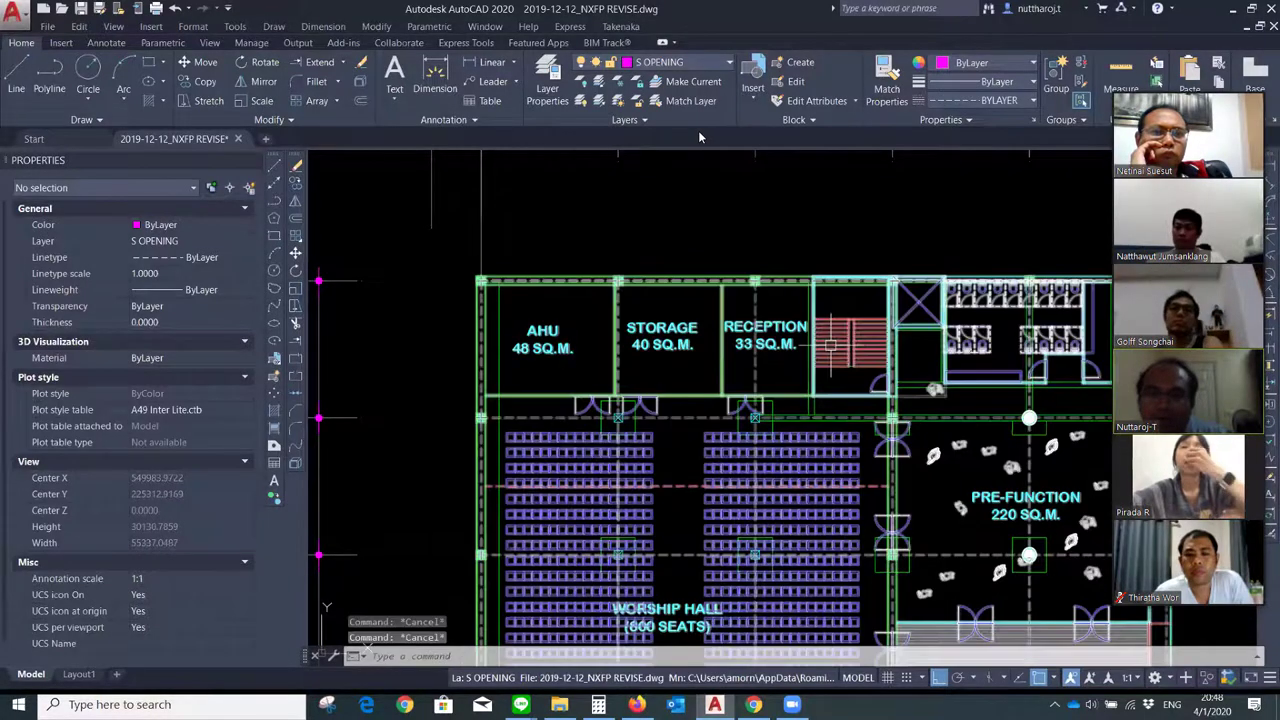
scroll(846, 368, "down", 5)
scroll(1097, 368, "up", 2)
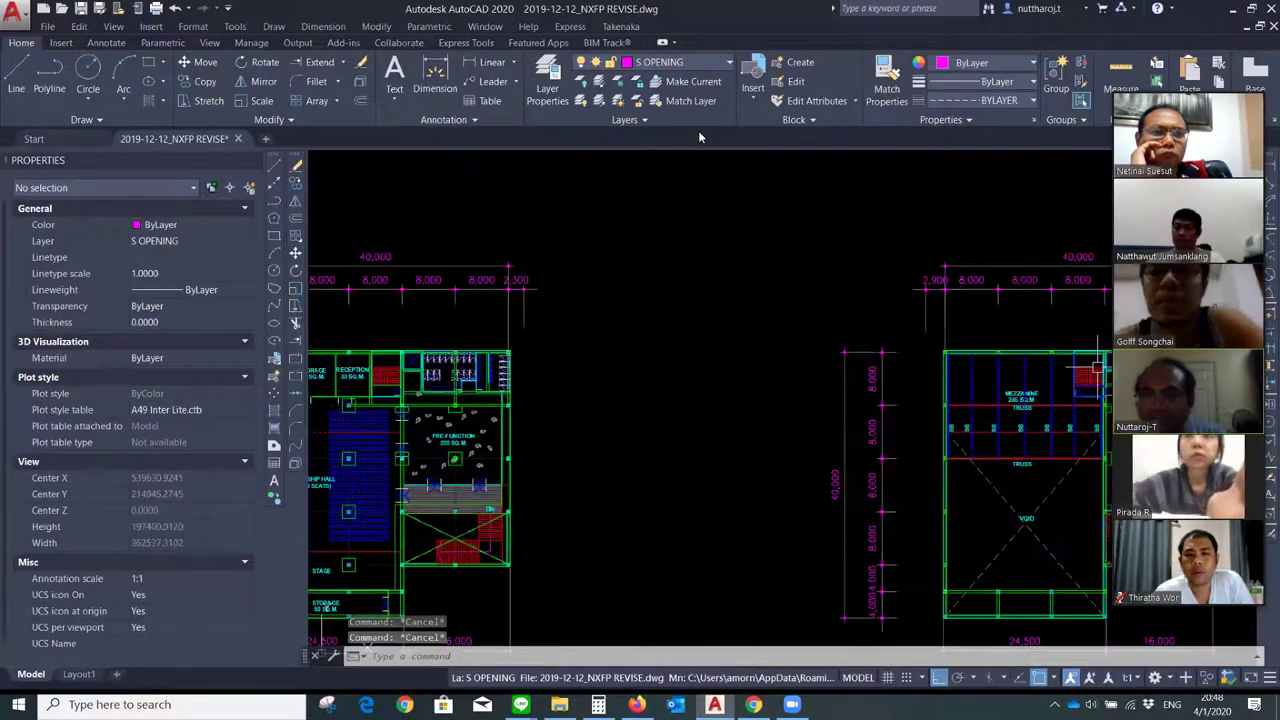
scroll(1090, 380, "up", 5)
scroll(950, 378, "up", 1)
scroll(807, 377, "up", 2)
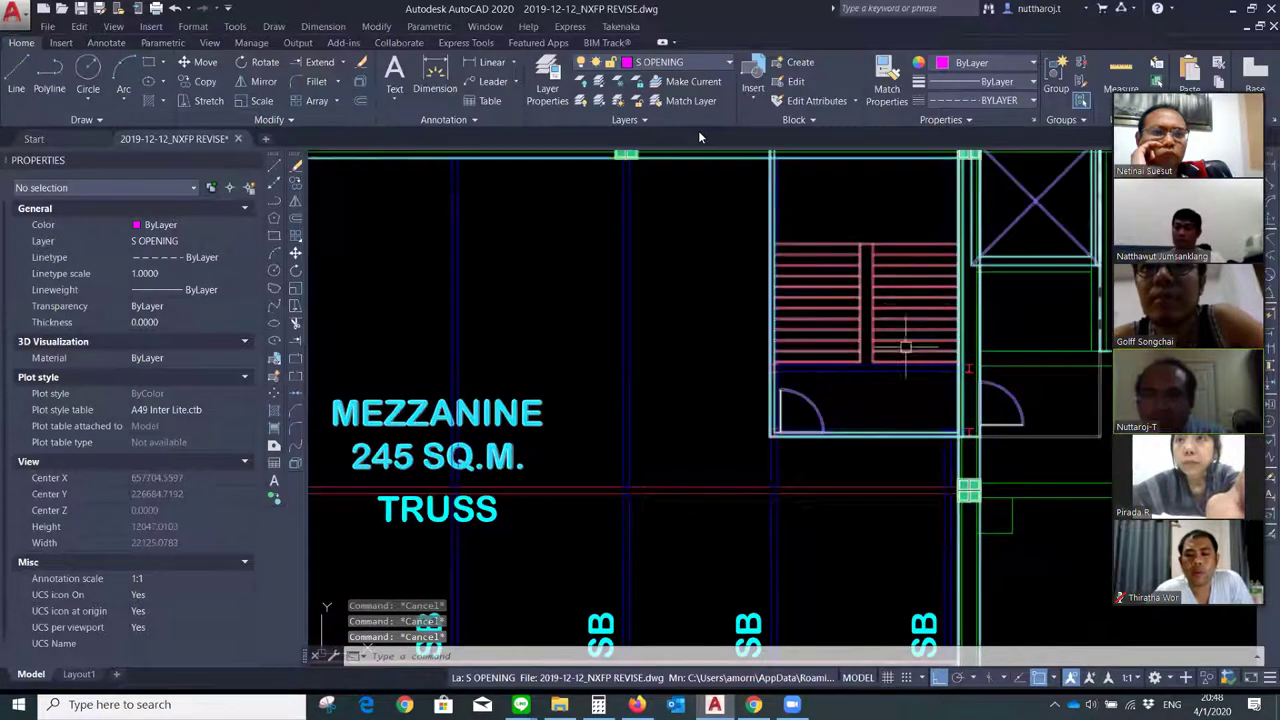
scroll(851, 250, "down", 2)
scroll(1014, 352, "down", 1)
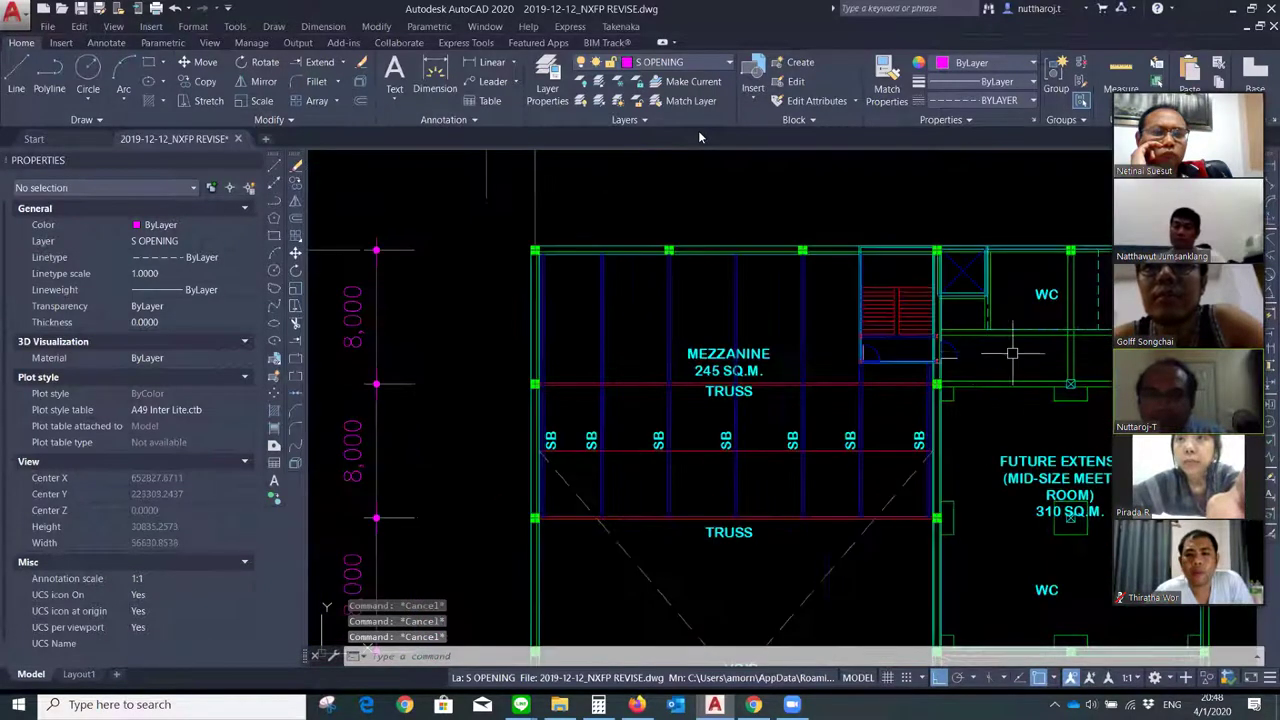
scroll(1014, 352, "down", 1)
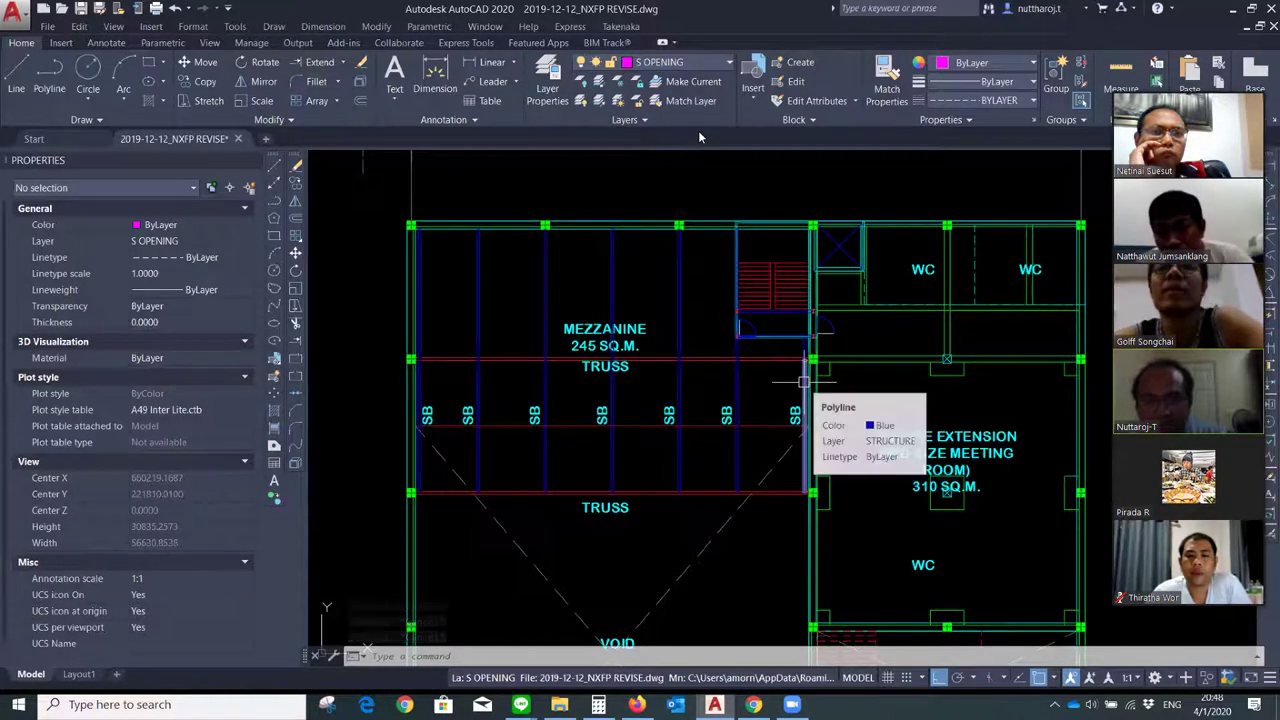
key("Escape")
key("Escape")
scroll(745, 300, "up", 2)
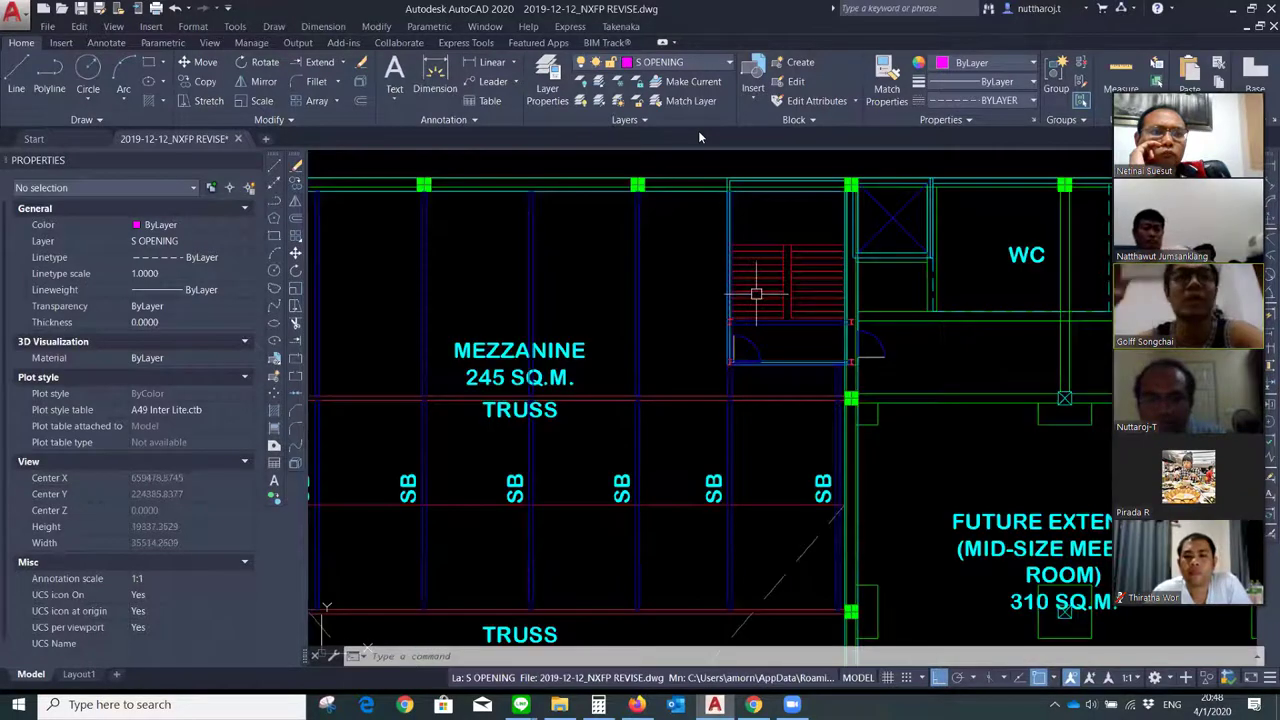
scroll(997, 347, "down", 4)
scroll(997, 347, "up", 1)
scroll(997, 347, "up", 2)
scroll(997, 347, "up", 2)
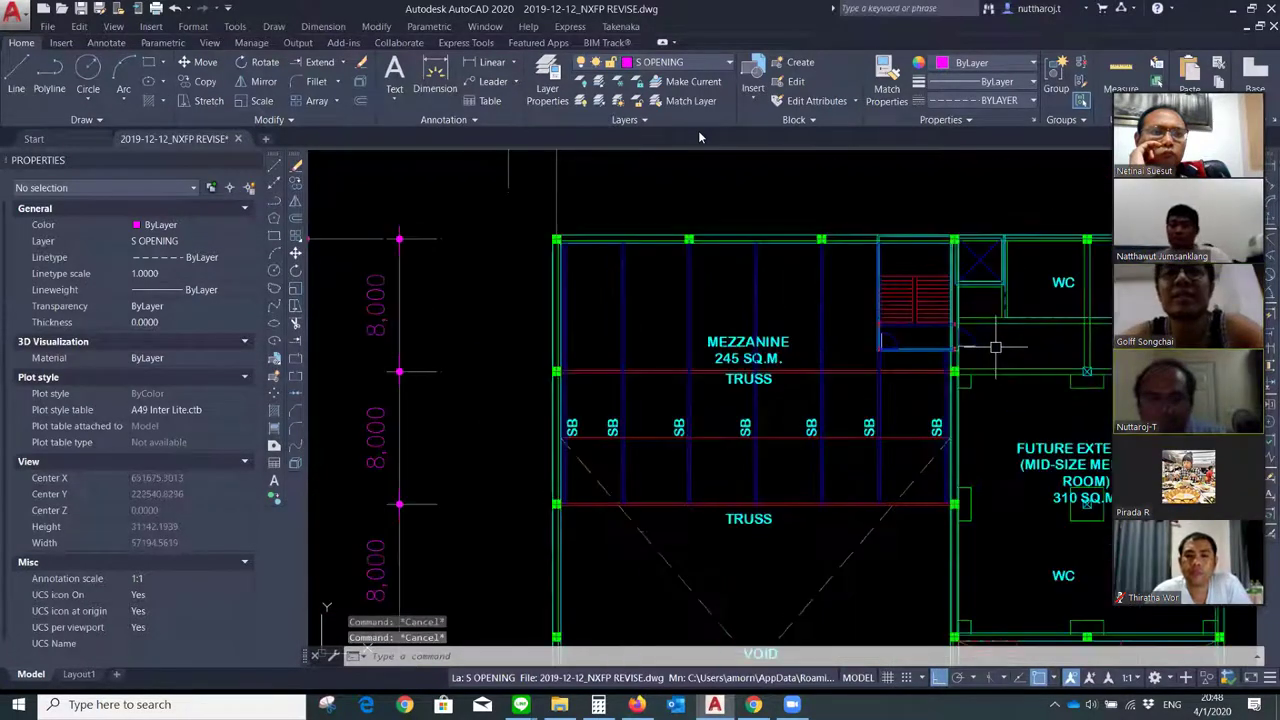
key("Escape")
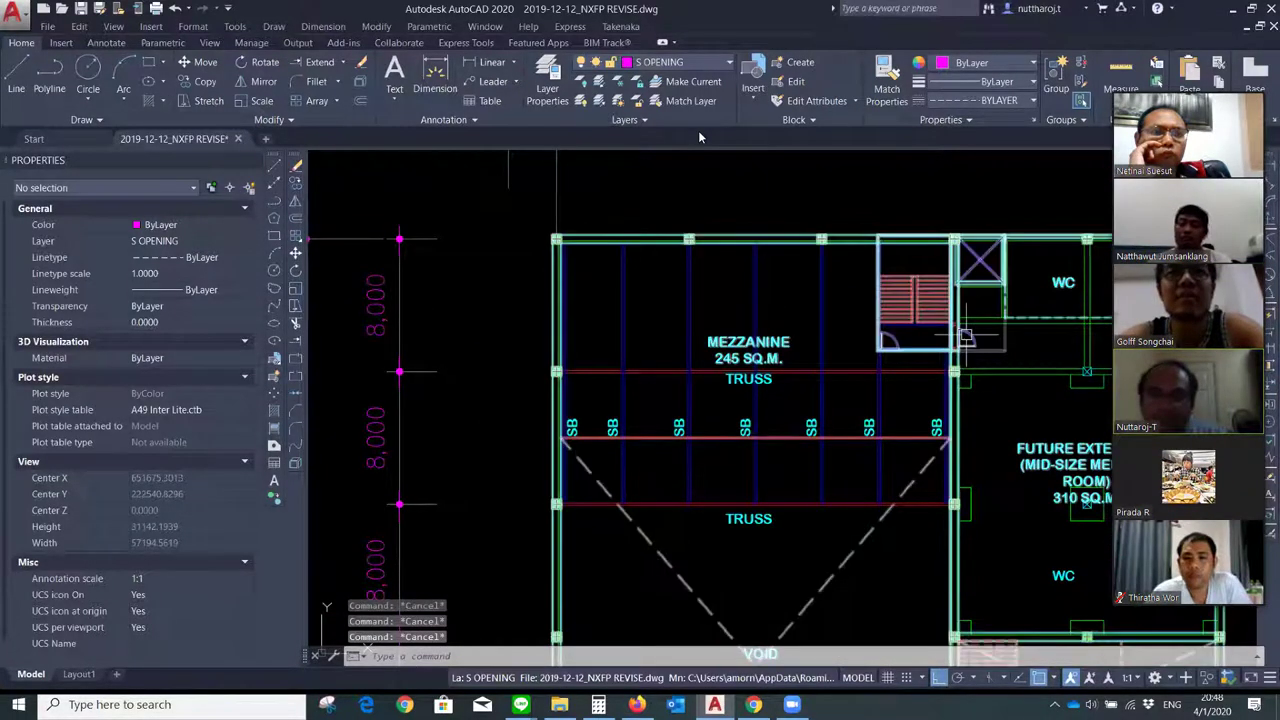
middle_click_drag(954, 319, 902, 362)
scroll(902, 363, "up", 4)
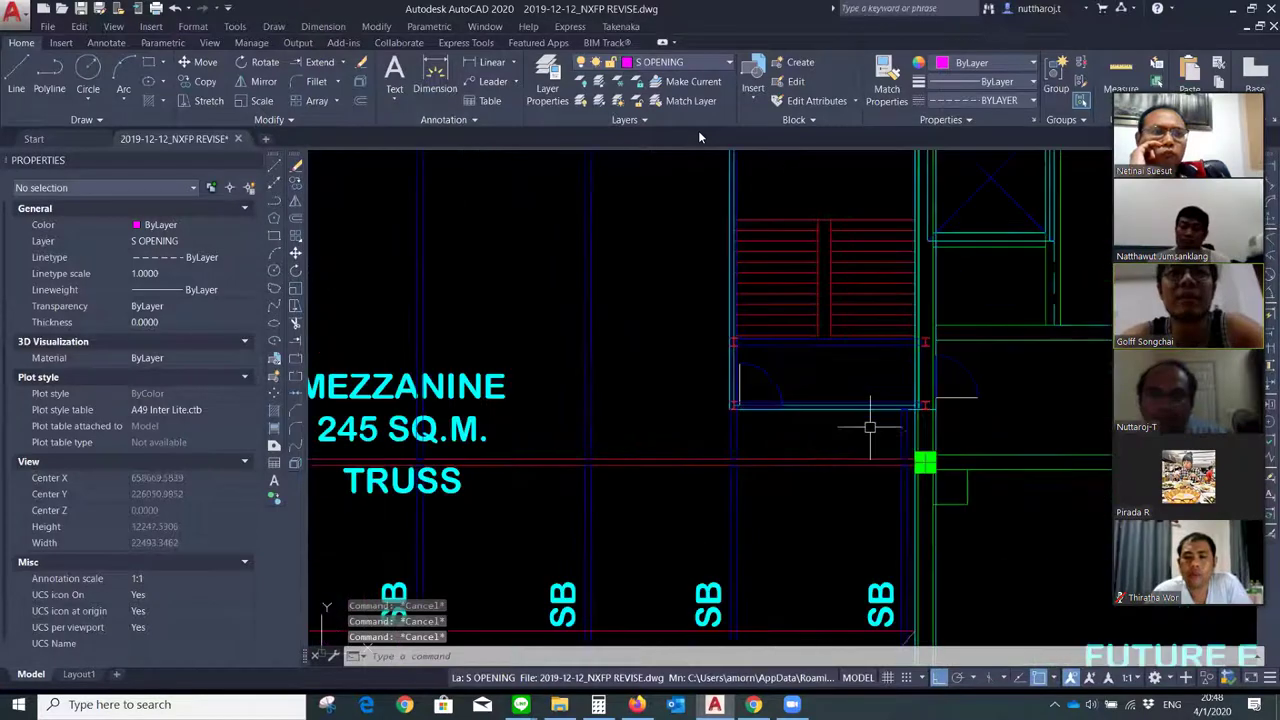
left_click(955, 366)
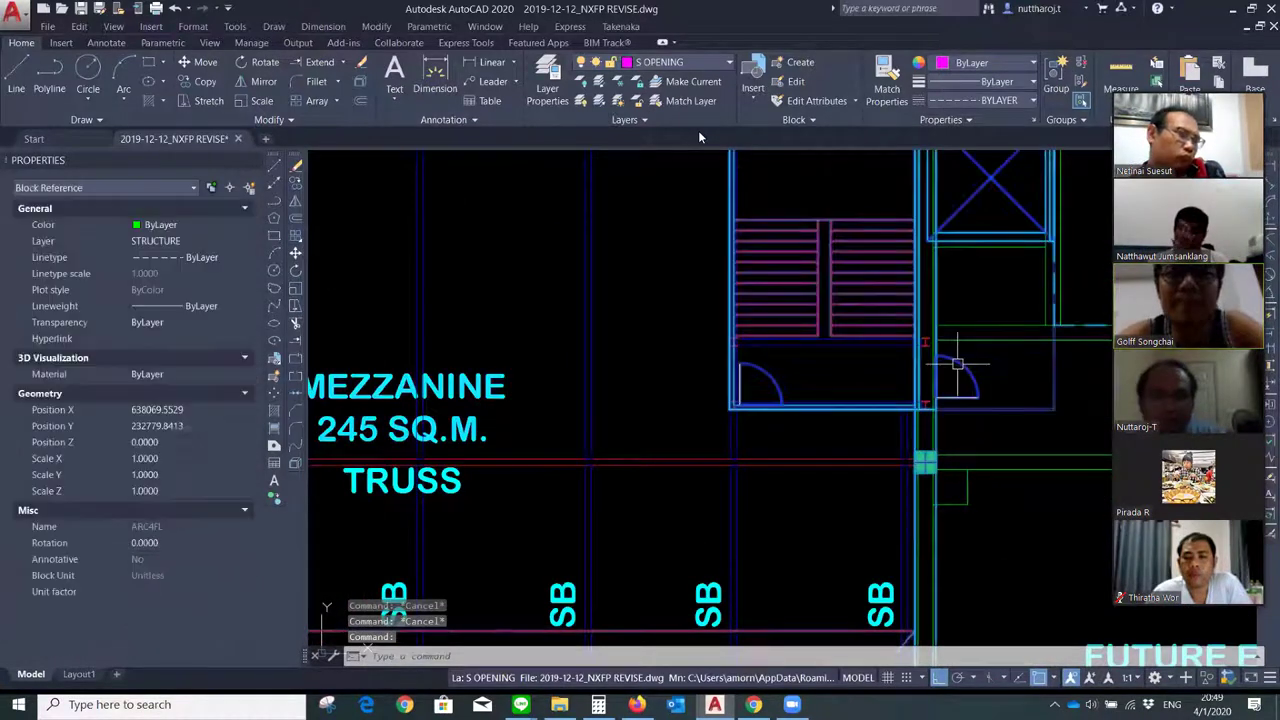
key("Escape")
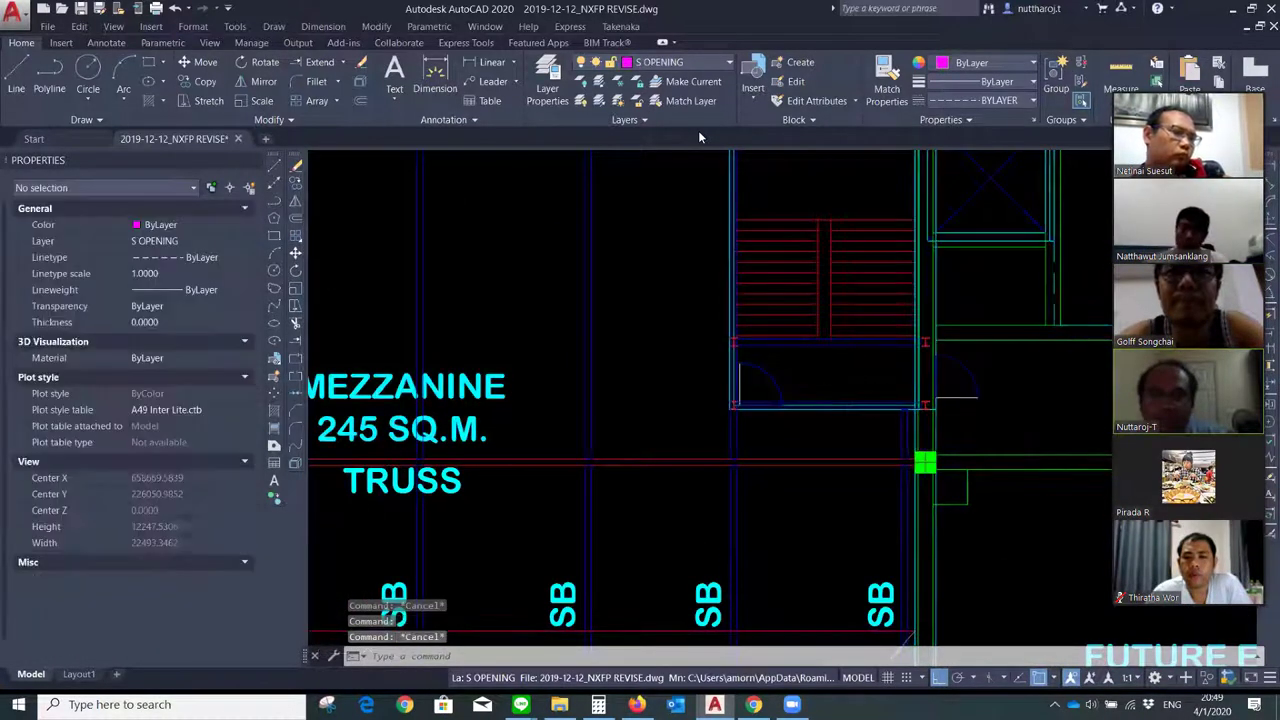
scroll(791, 334, "down", 2)
scroll(810, 267, "up", 2)
scroll(860, 370, "down", 2)
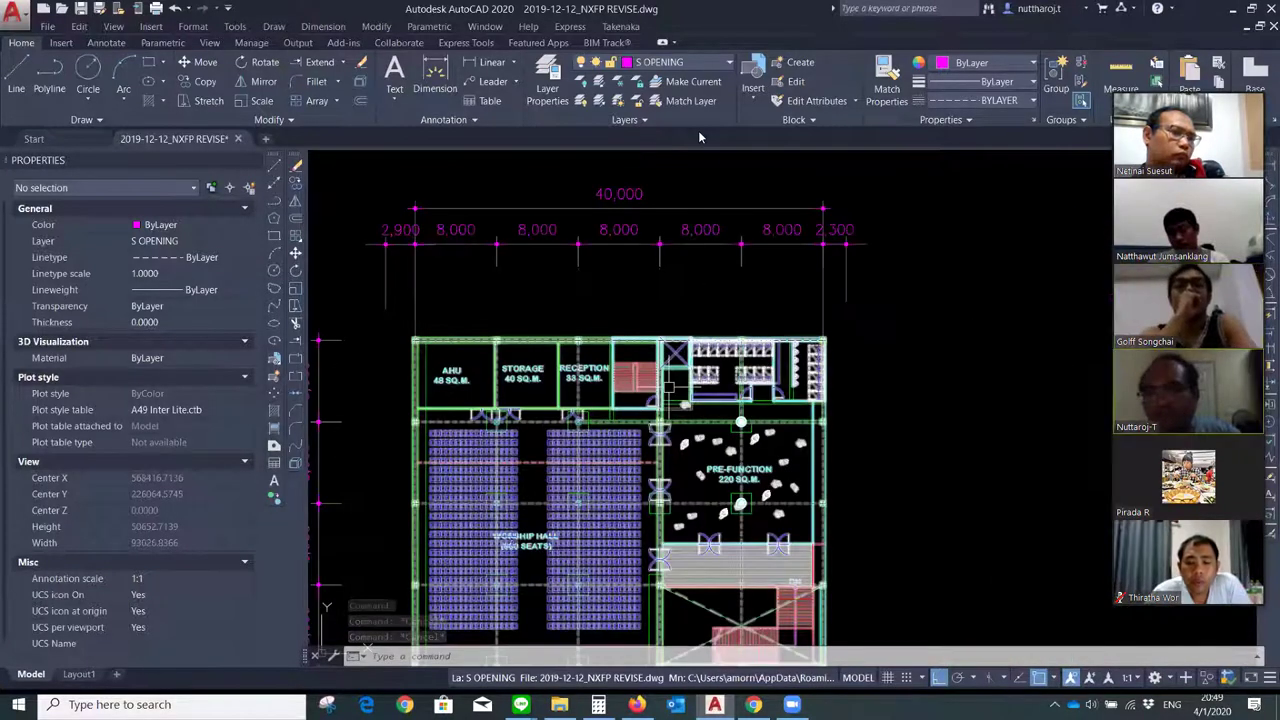
scroll(848, 466, "down", 3)
middle_click_drag(848, 466, 723, 456)
scroll(1030, 500, "up", 4)
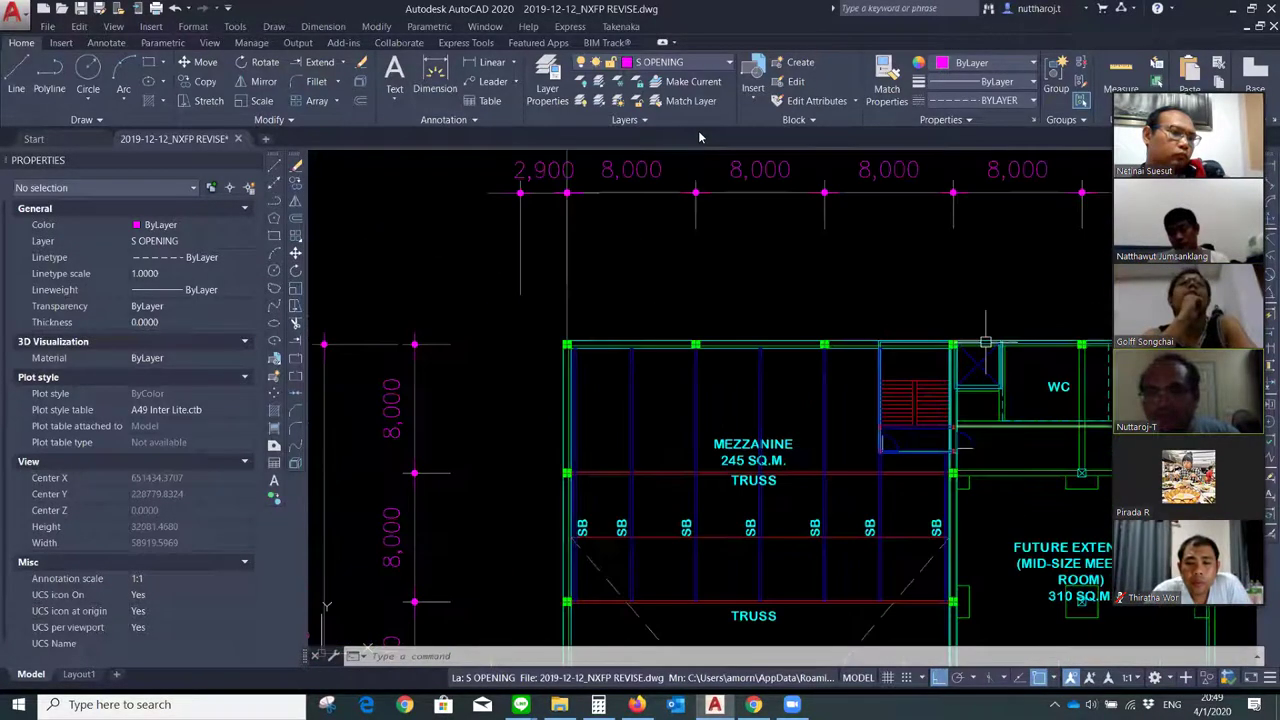
middle_click_drag(1034, 525, 956, 430)
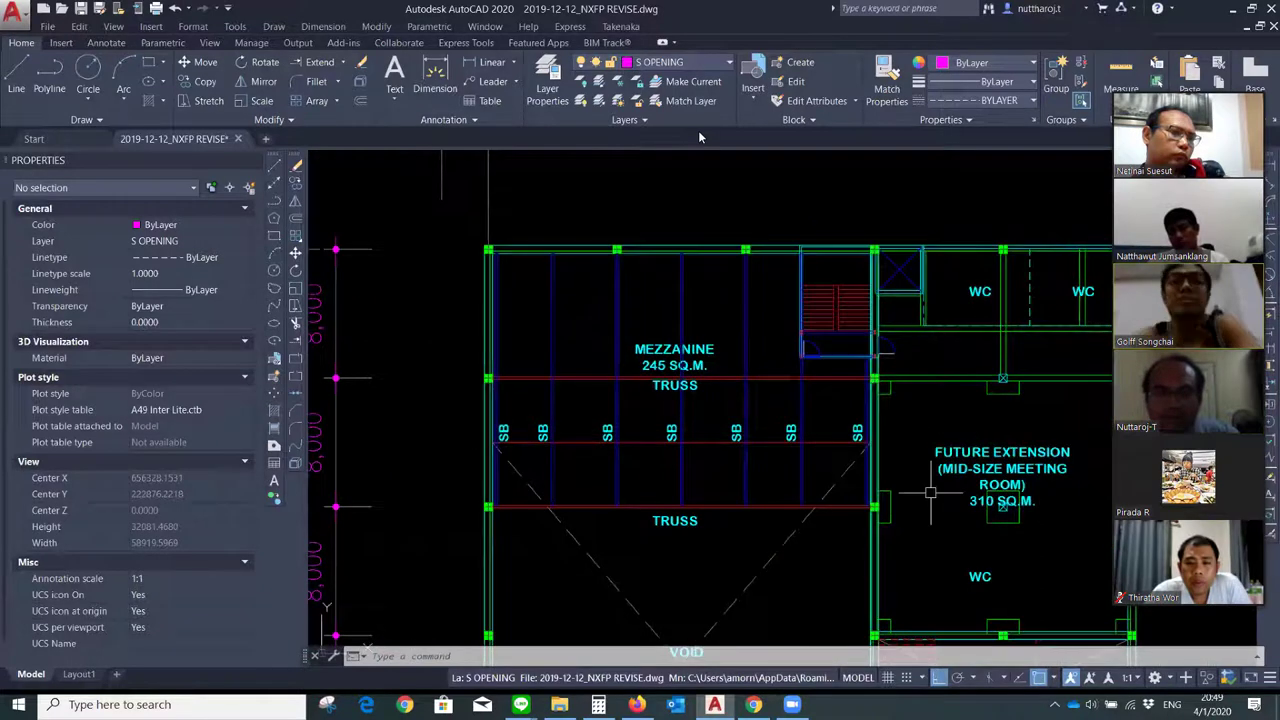
scroll(488, 529, "up", 2)
middle_click_drag(488, 529, 636, 451)
scroll(636, 451, "down", 2)
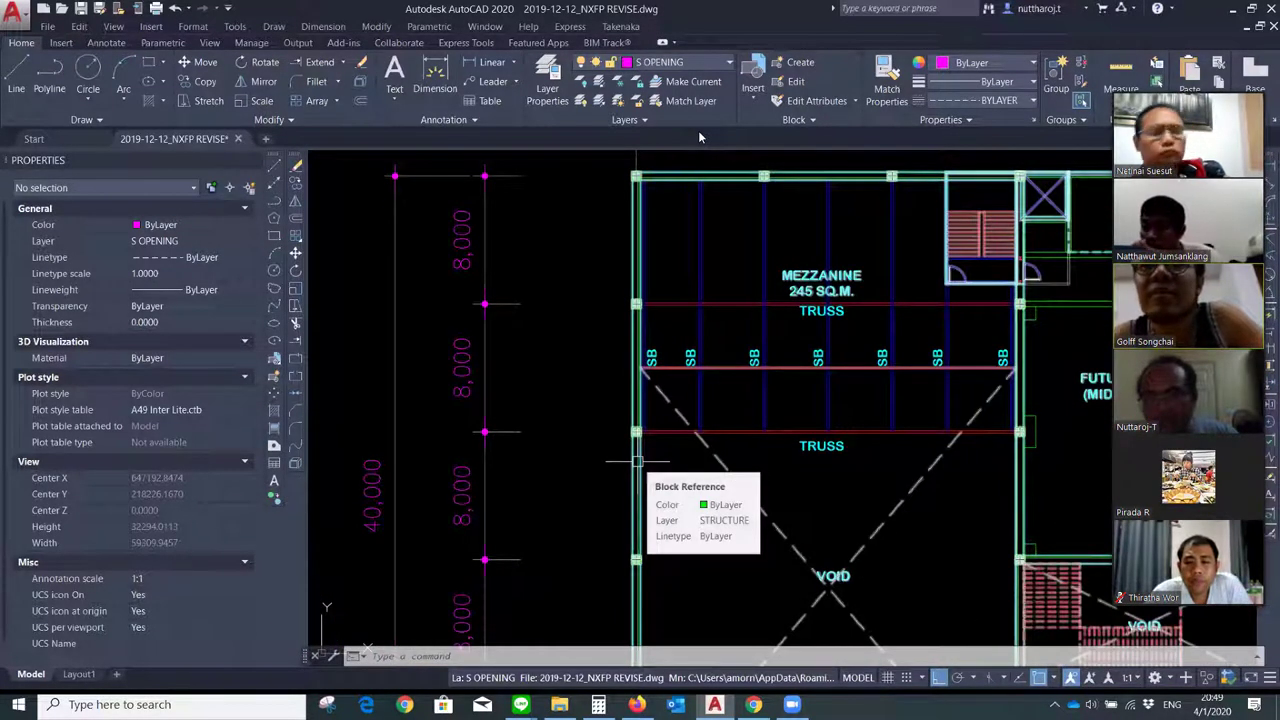
scroll(857, 436, "up", 2)
scroll(868, 404, "up", 2)
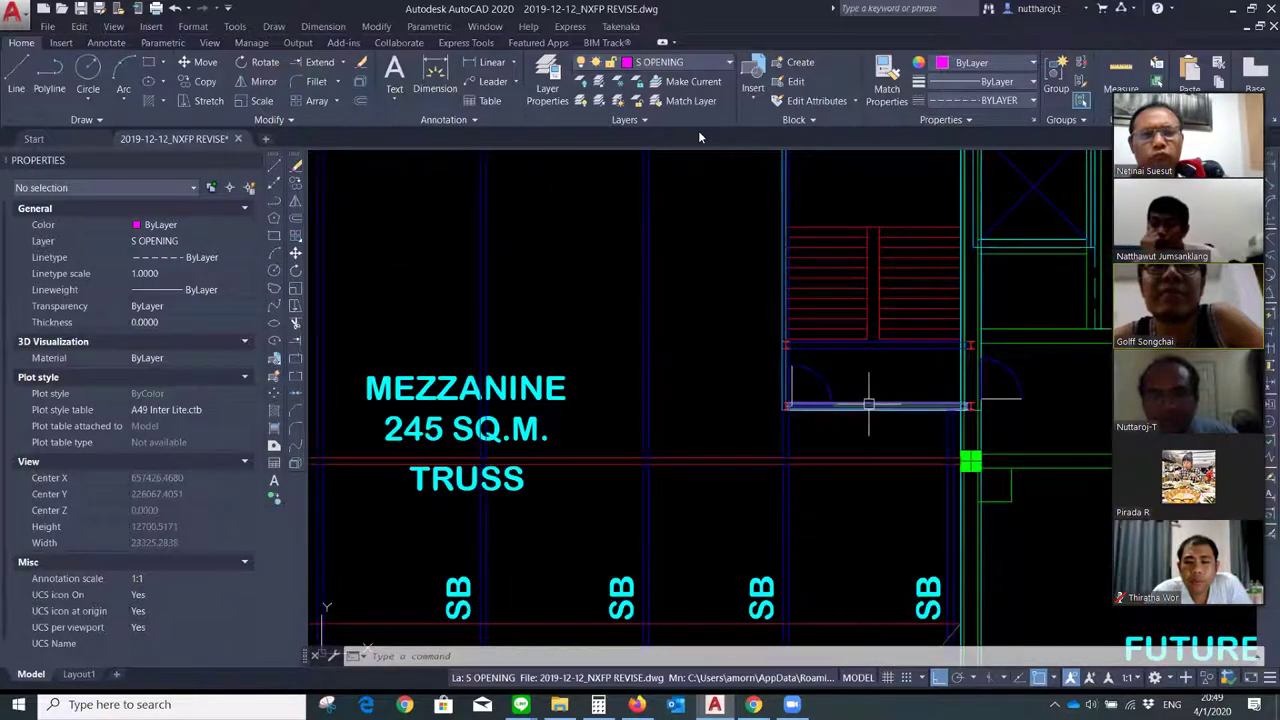
scroll(868, 404, "down", 1)
scroll(871, 409, "down", 1)
scroll(700, 555, "down", 1)
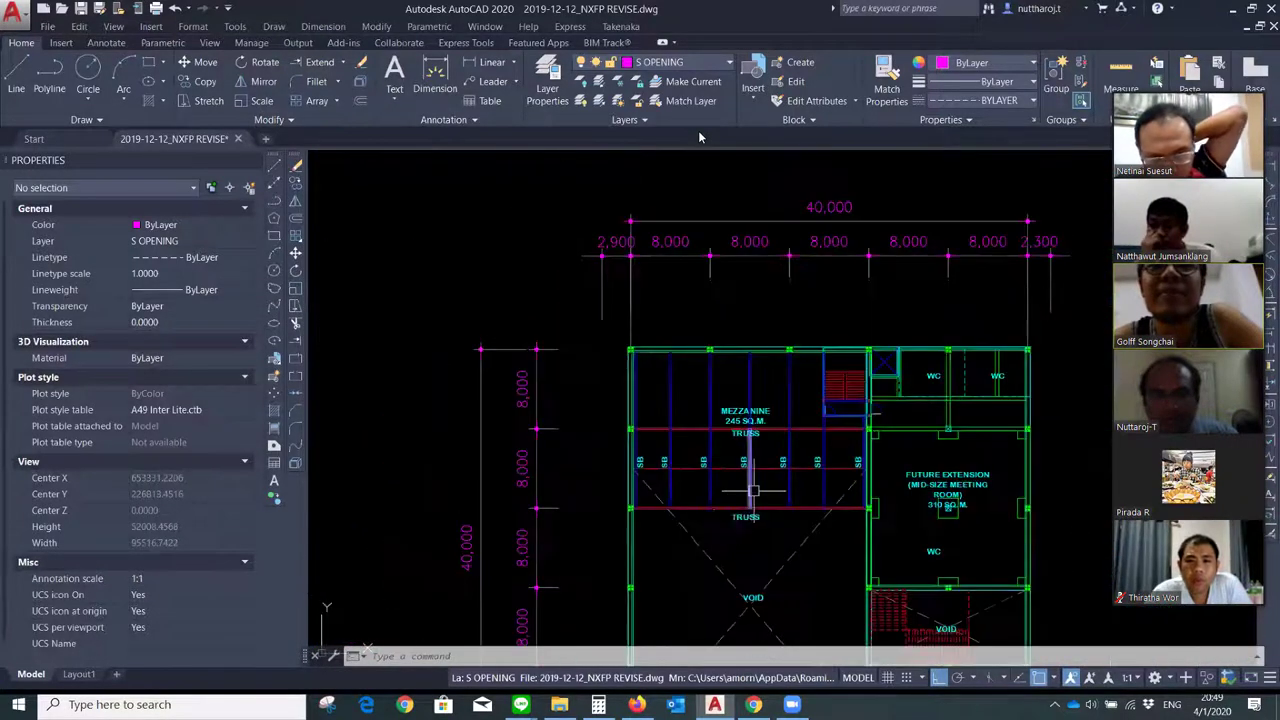
scroll(750, 495, "up", 1)
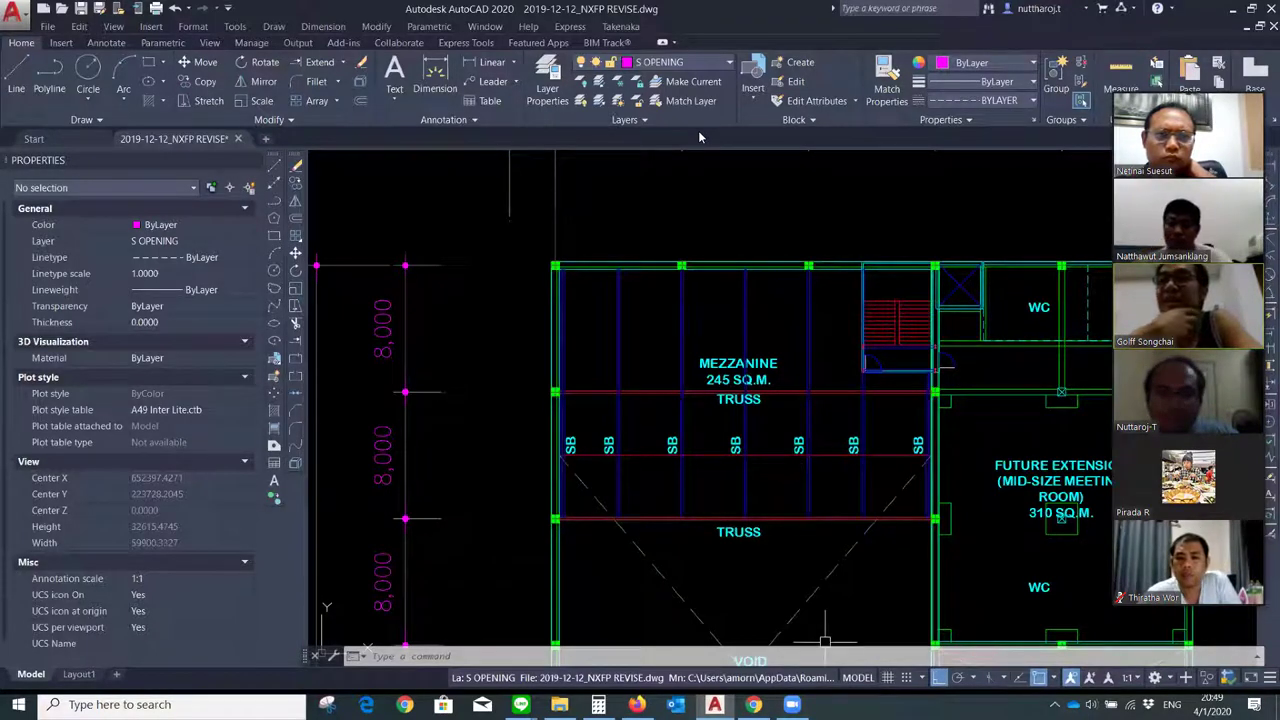
middle_click_drag(758, 597, 785, 541)
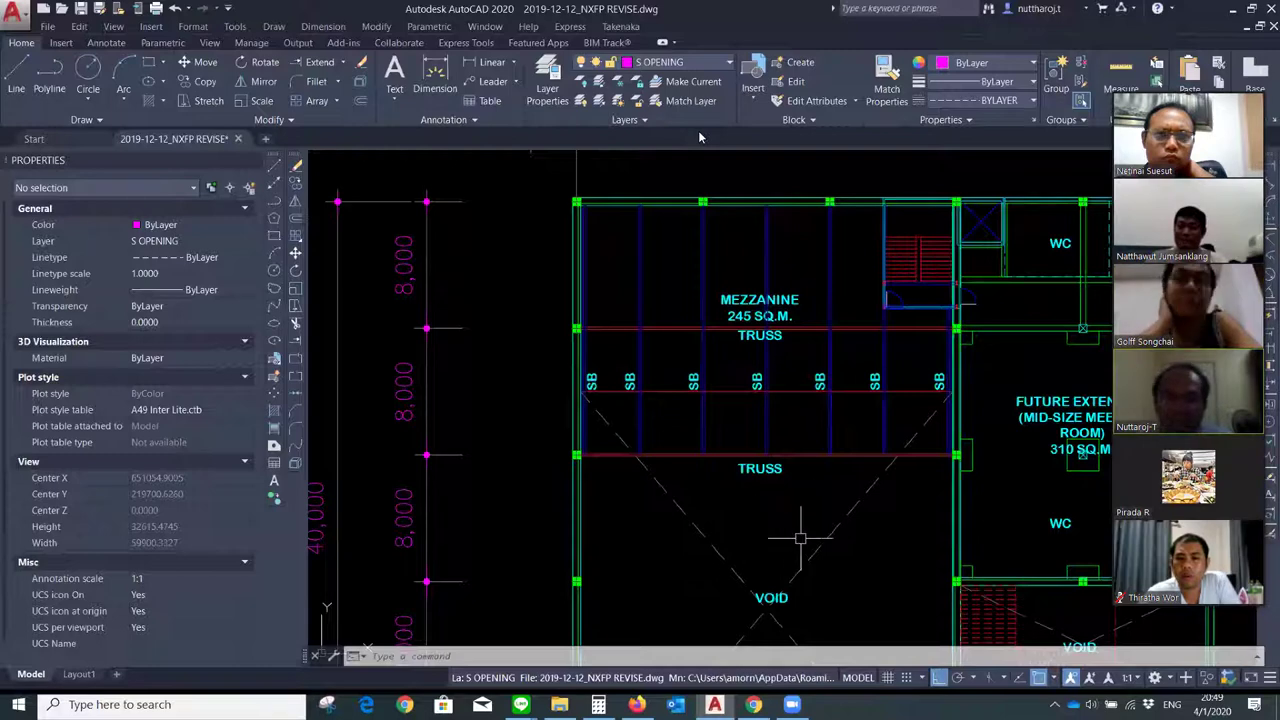
scroll(887, 455, "up", 2)
middle_click_drag(886, 449, 886, 495)
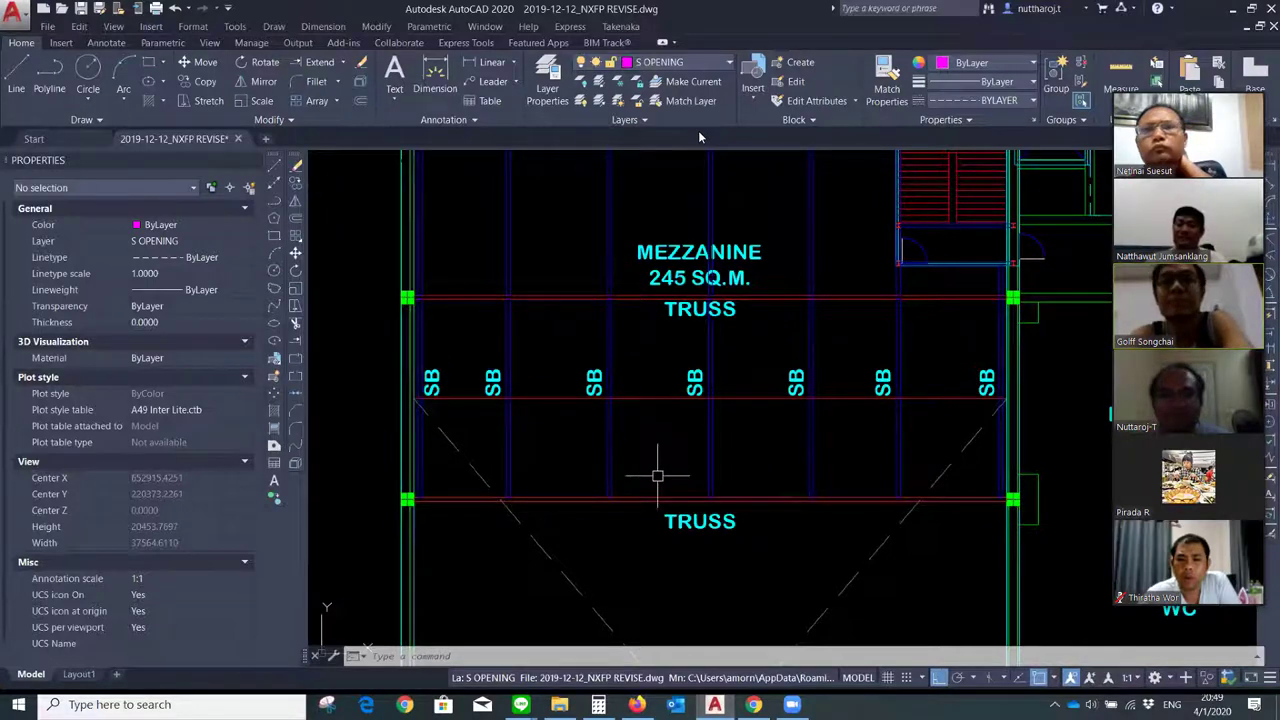
scroll(855, 420, "down", 2)
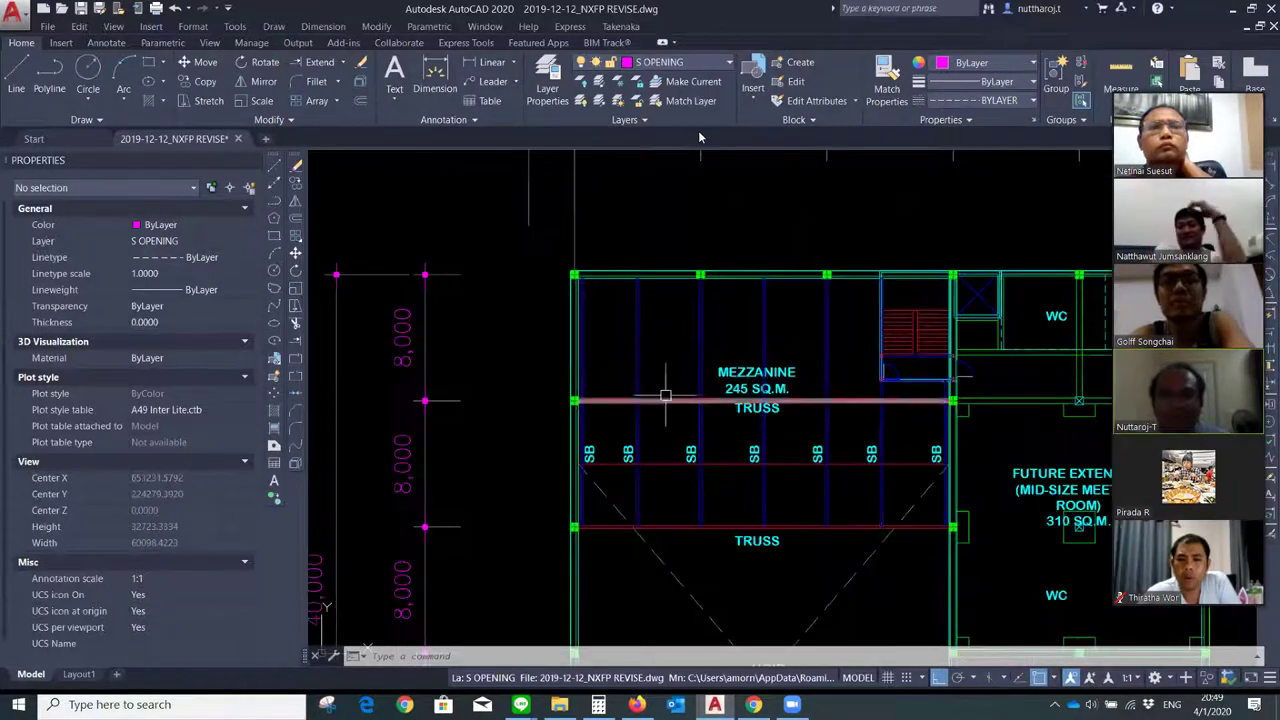
scroll(692, 540, "up", 2)
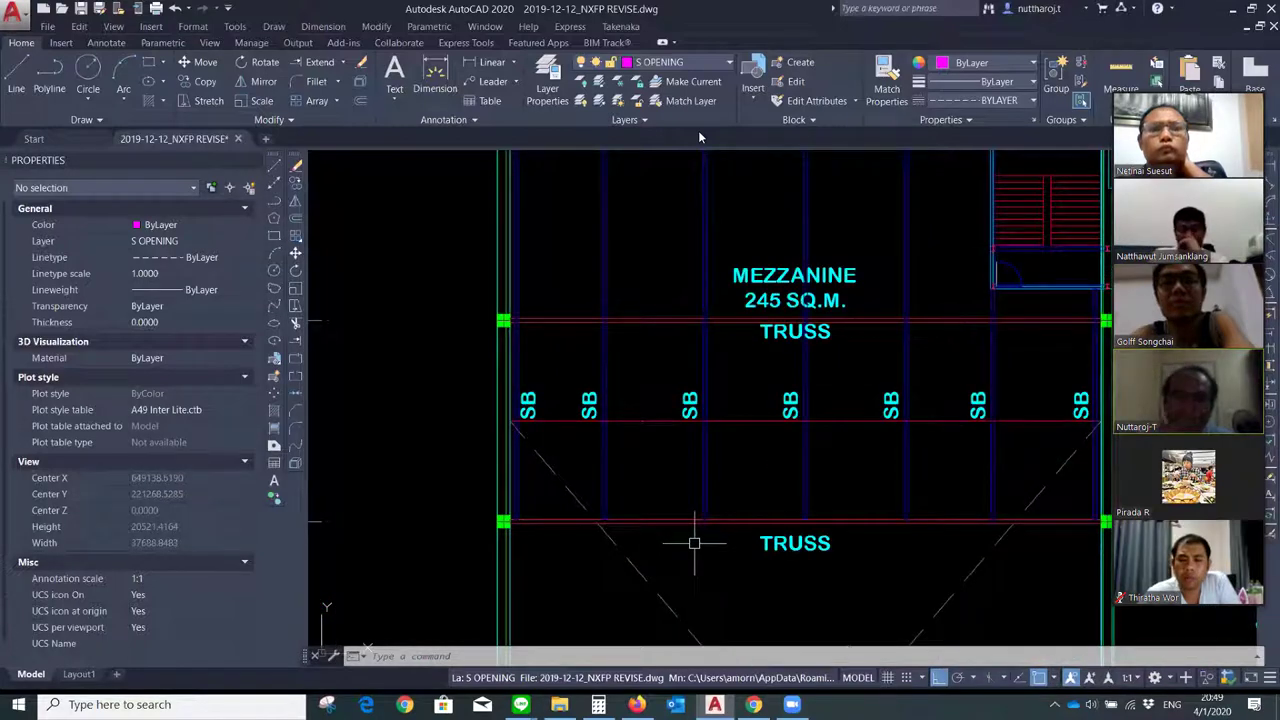
scroll(731, 452, "down", 2)
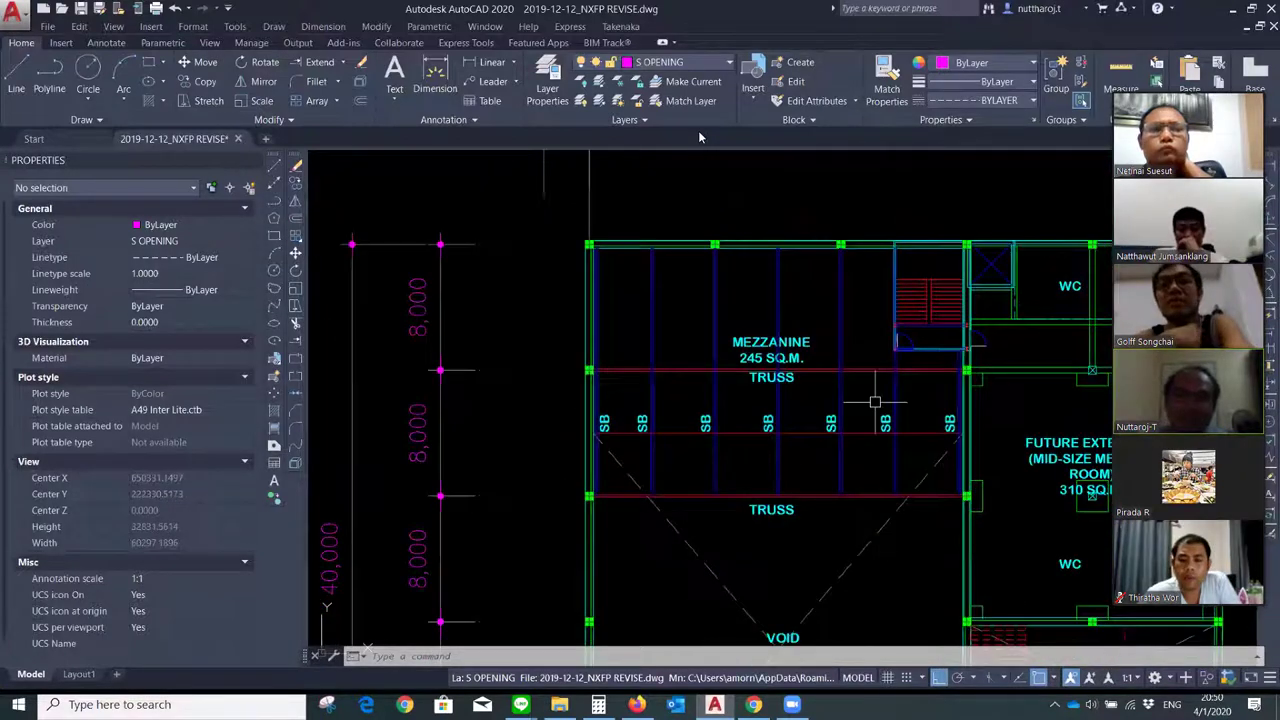
scroll(875, 402, "down", 2)
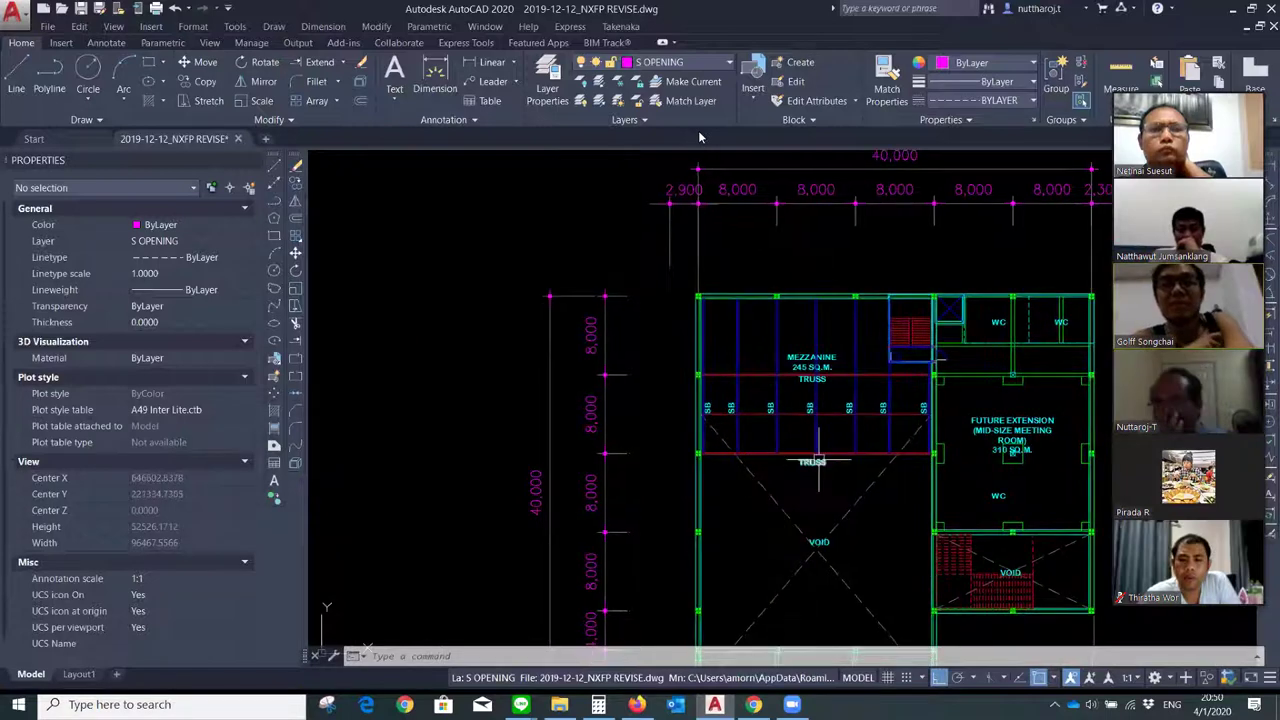
mouse_move(812, 462)
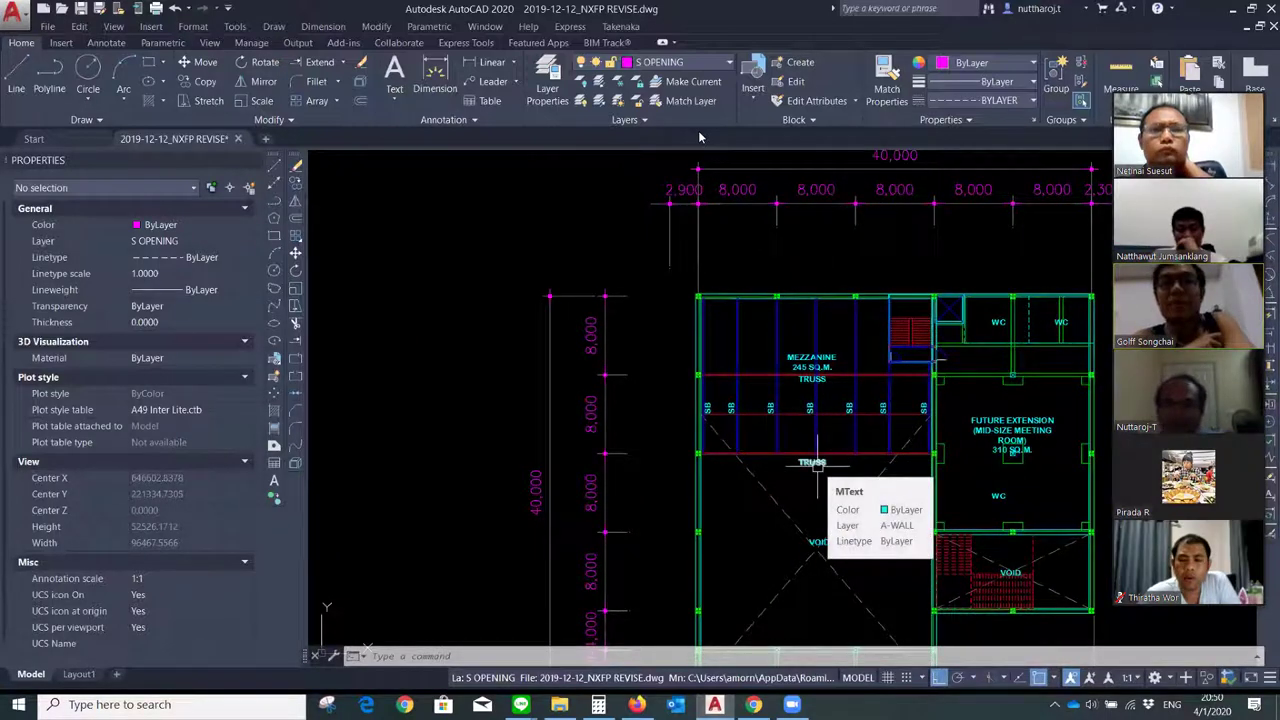
scroll(811, 418, "up", 4)
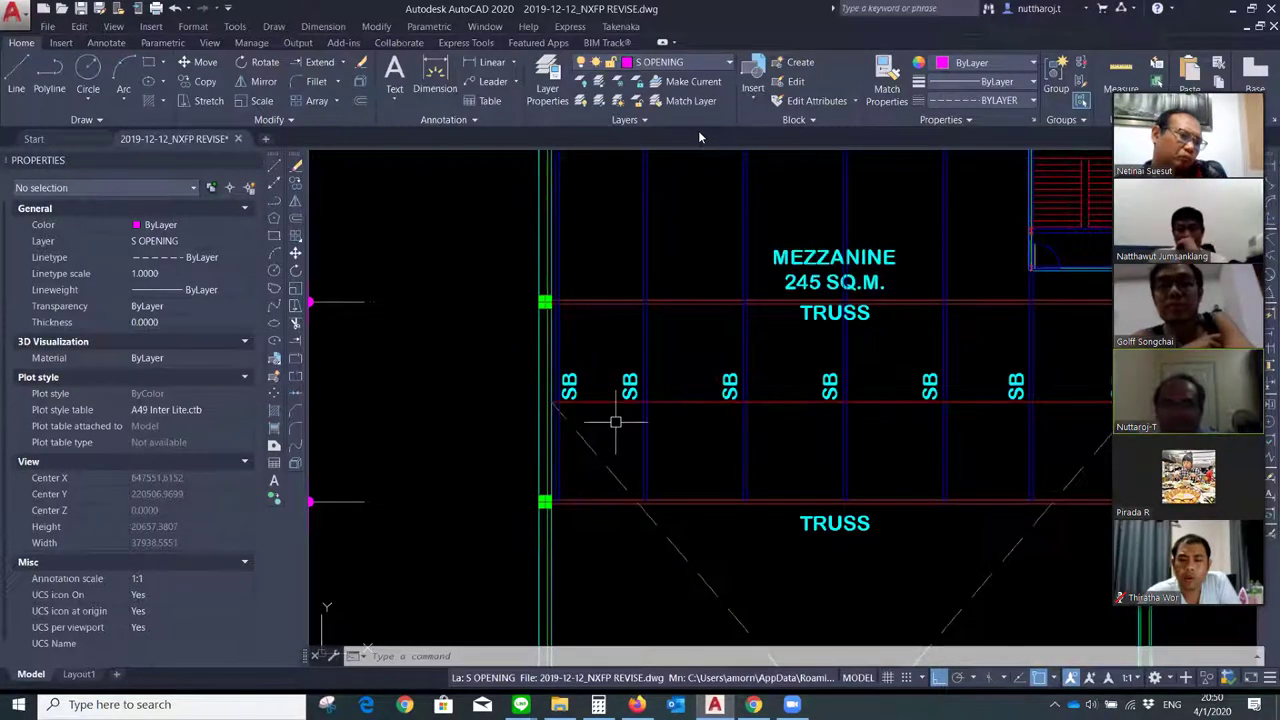
scroll(623, 423, "down", 3)
scroll(625, 410, "up", 3)
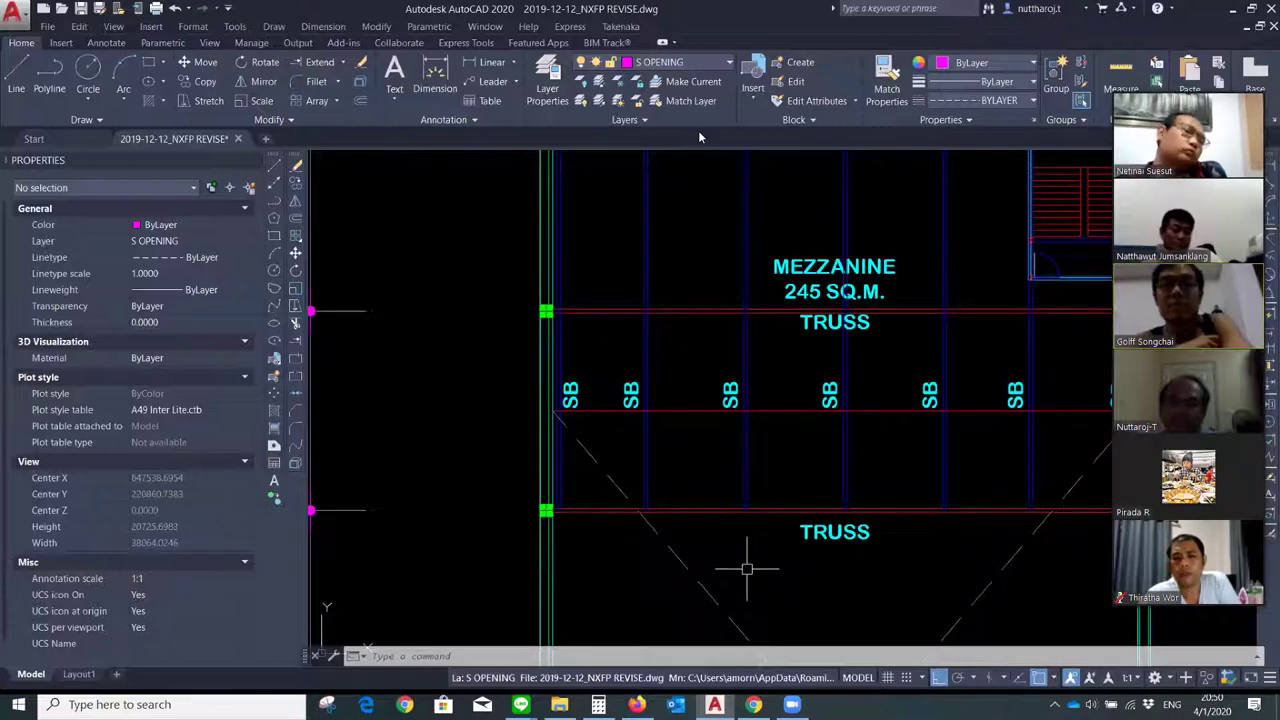
scroll(731, 429, "down", 2)
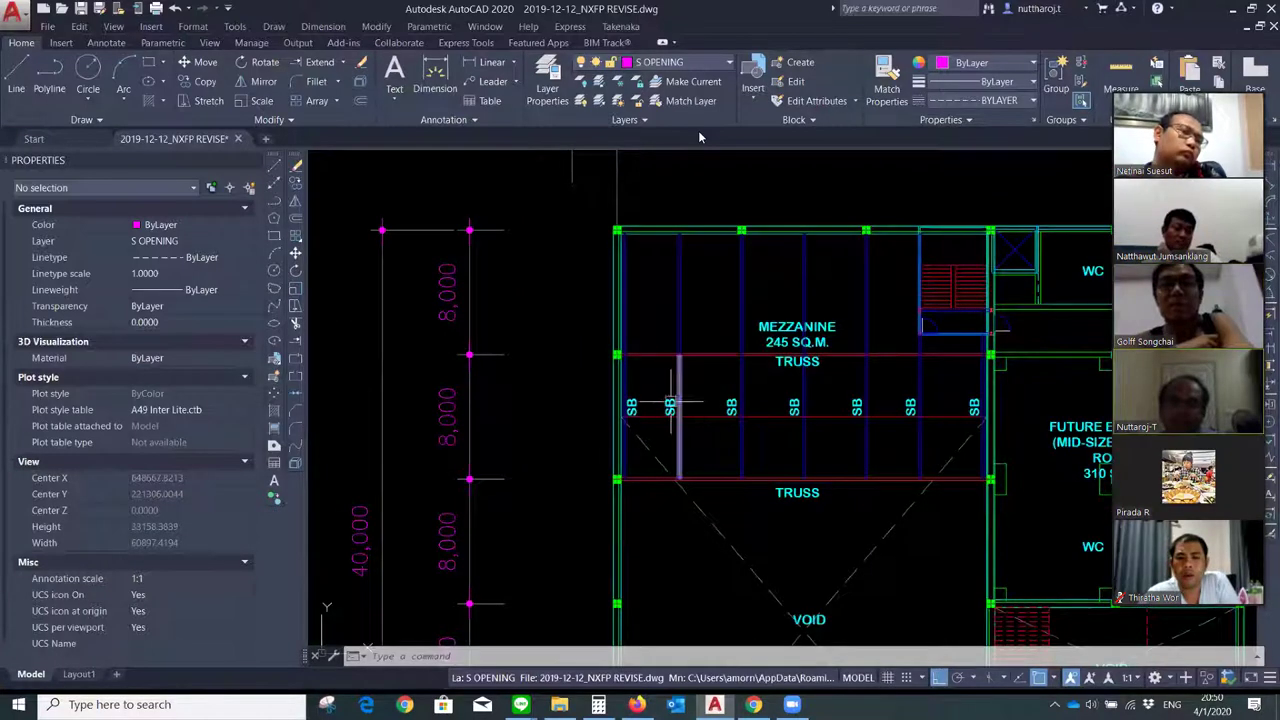
scroll(663, 445, "up", 2)
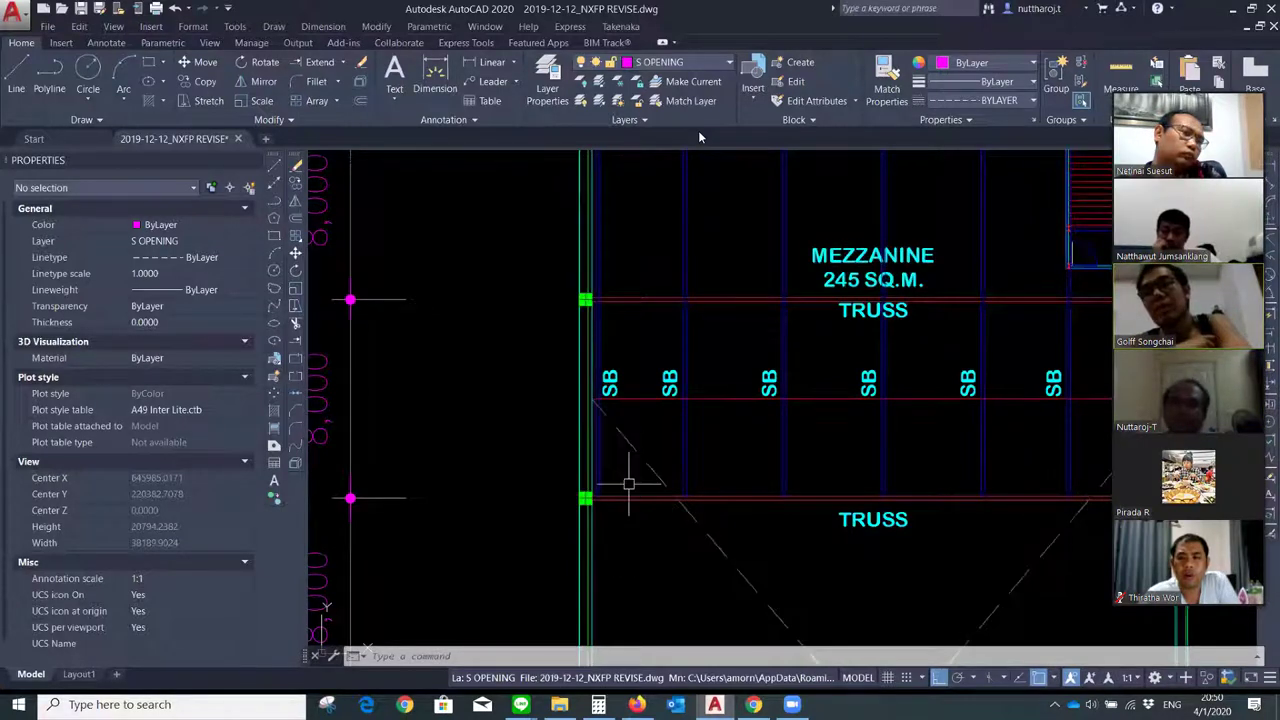
scroll(633, 432, "down", 2)
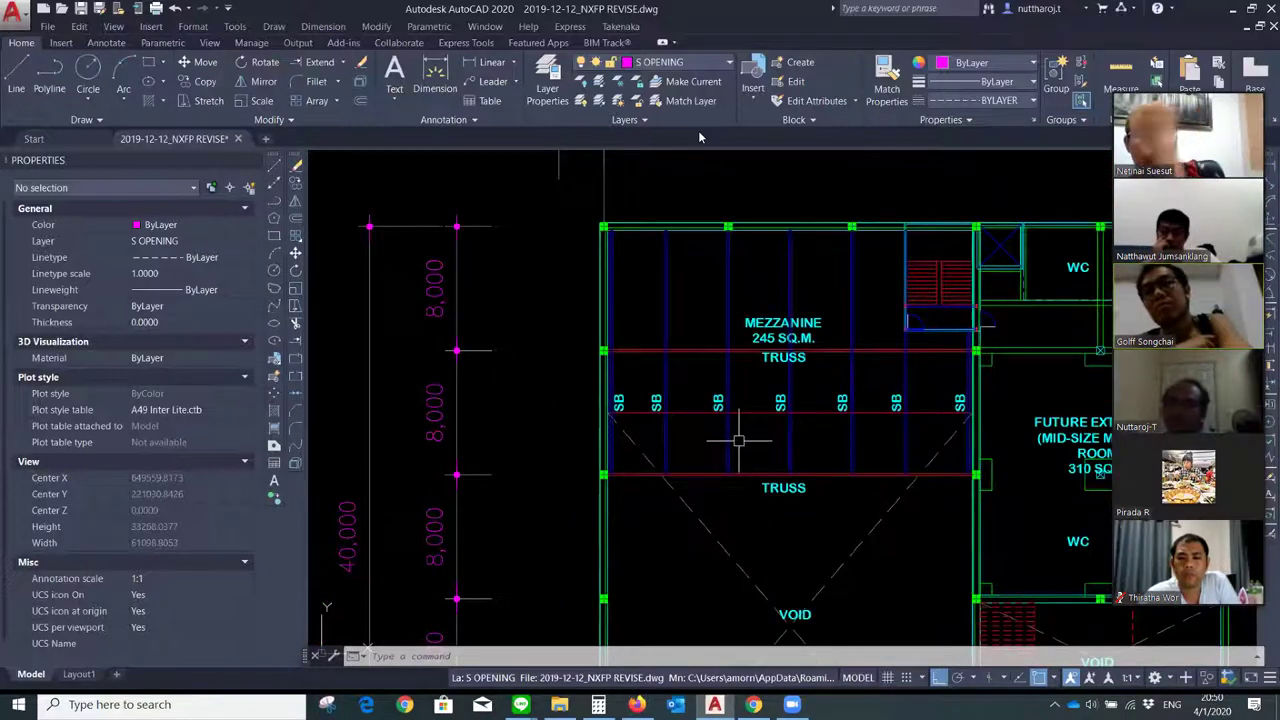
scroll(743, 434, "up", 1)
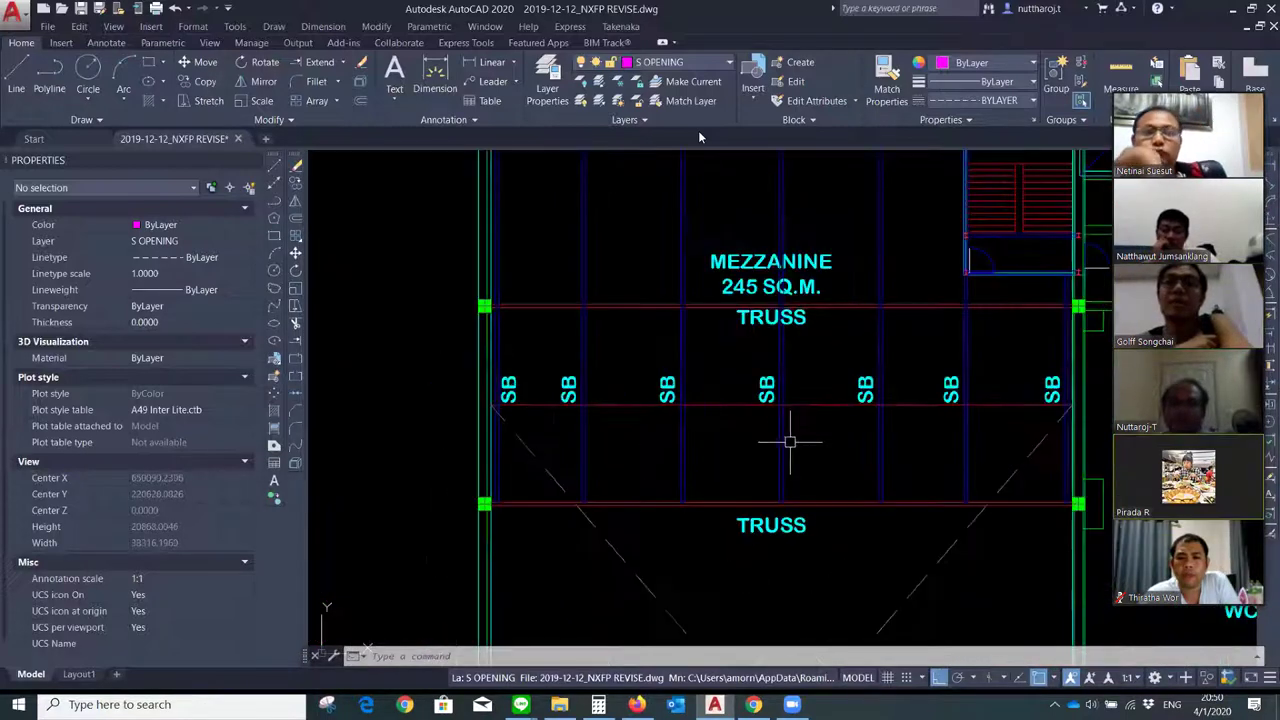
scroll(789, 437, "up", 1)
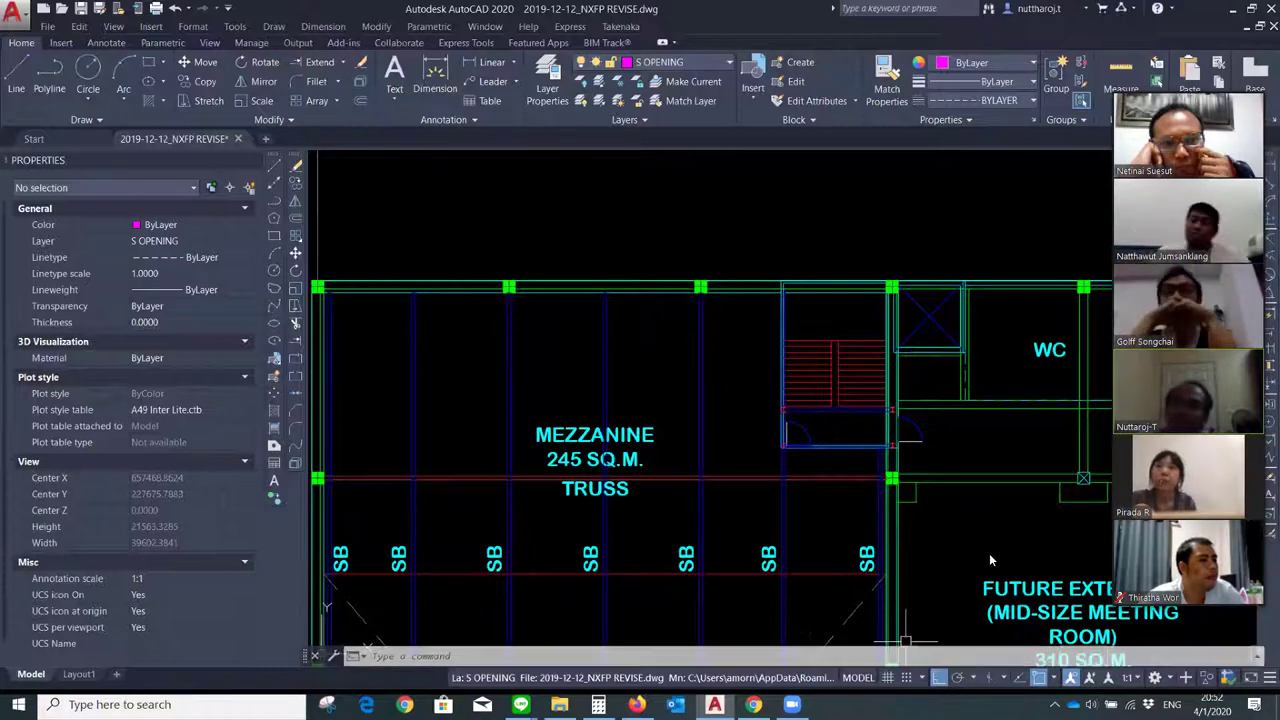
scroll(833, 425, "up", 2)
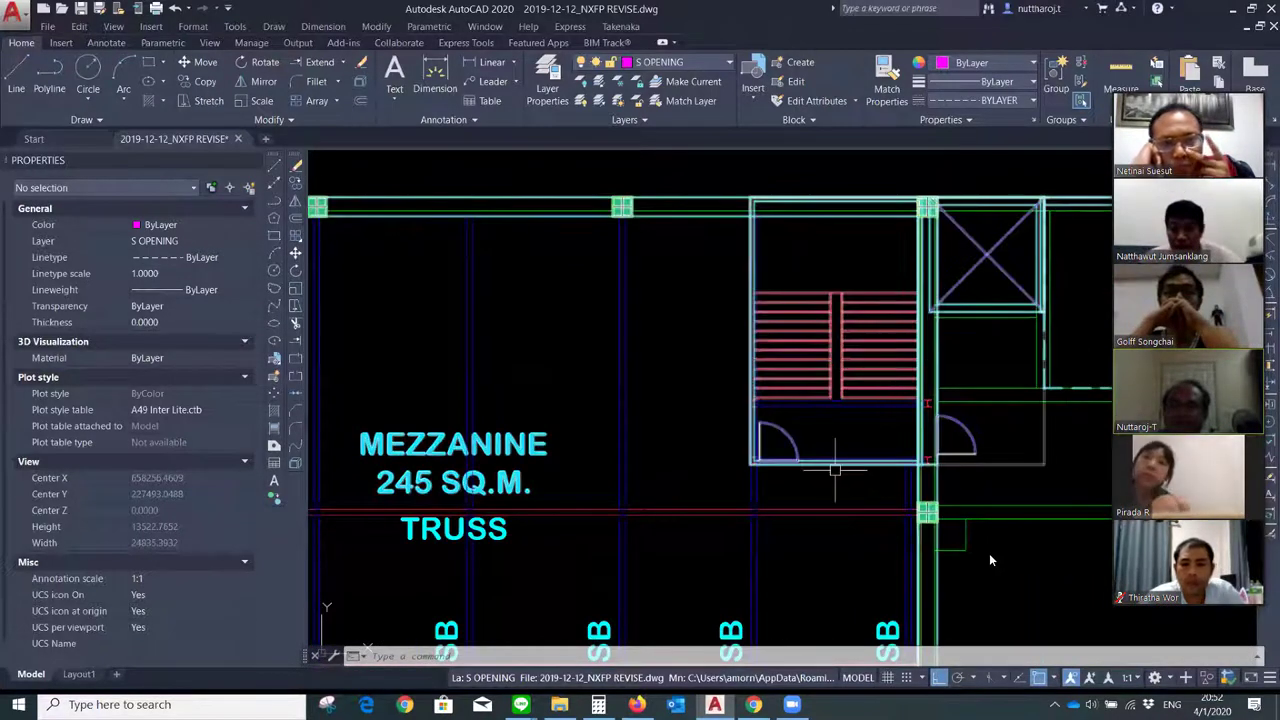
scroll(800, 362, "down", 2)
scroll(791, 366, "down", 2)
middle_click_drag(535, 548, 825, 475)
scroll(760, 490, "down", 4)
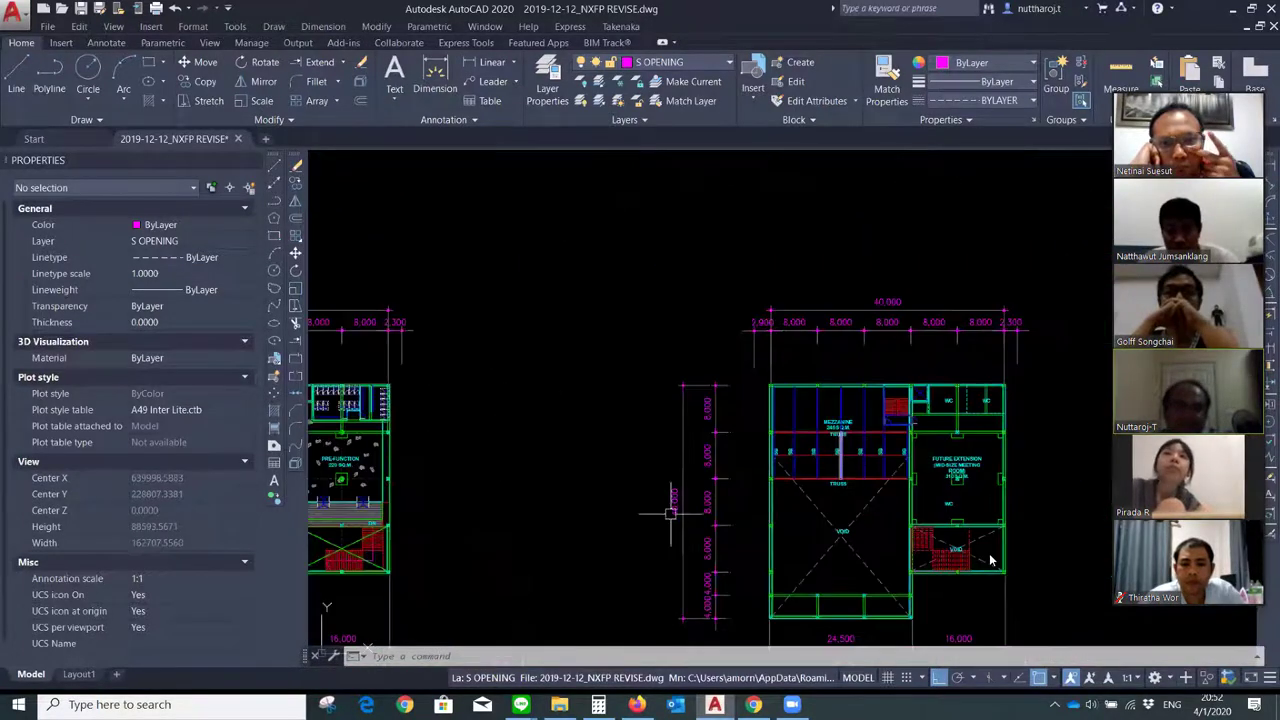
scroll(651, 523, "up", 2)
scroll(540, 505, "down", 4)
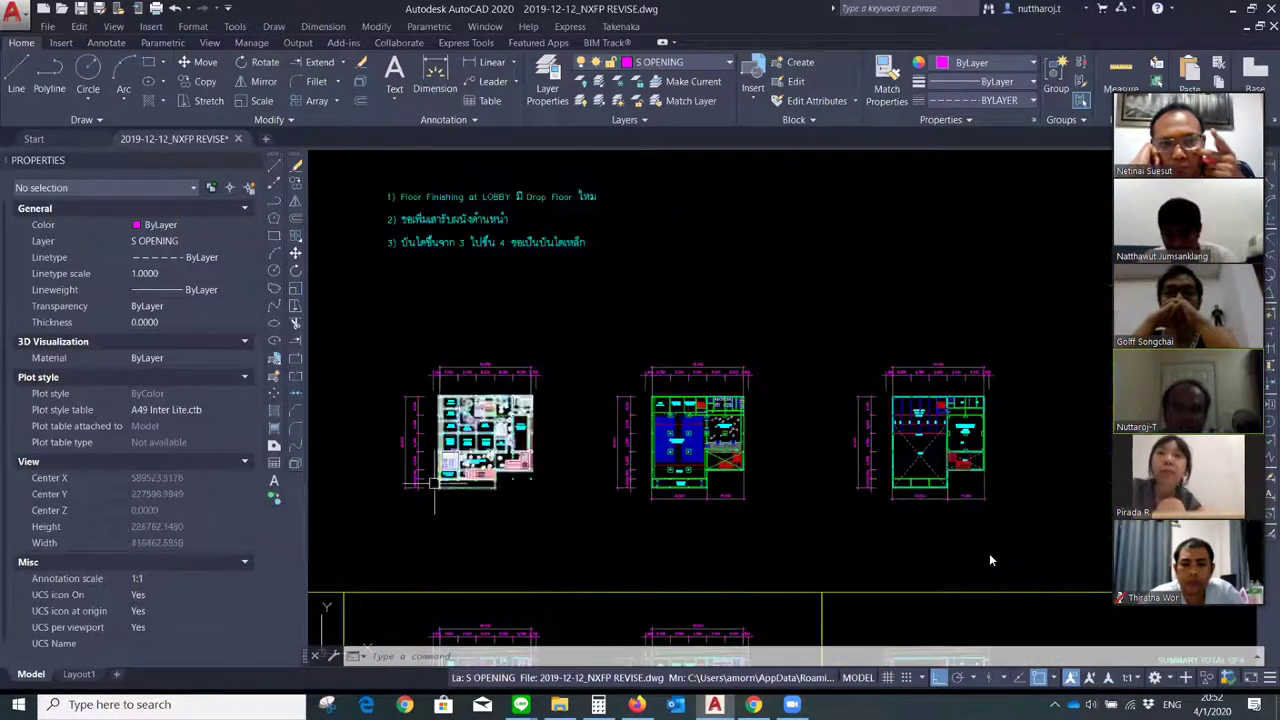
scroll(528, 537, "down", 2)
scroll(532, 512, "up", 2)
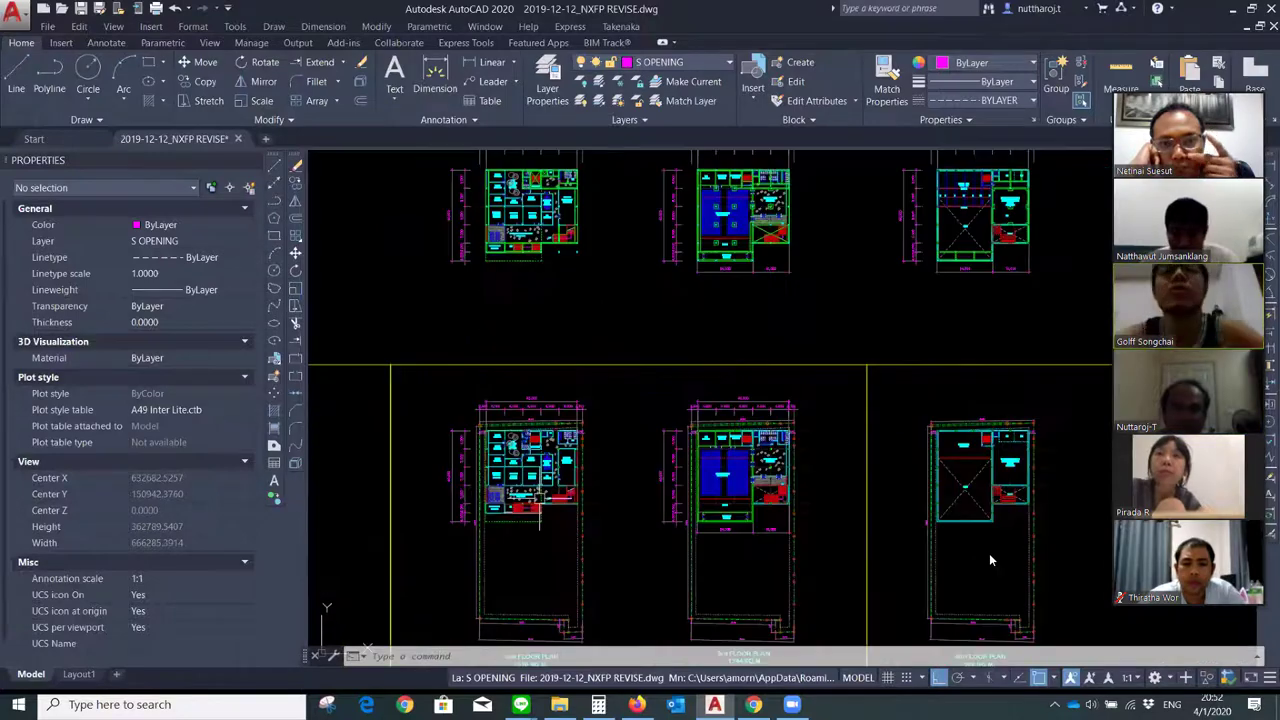
scroll(532, 512, "up", 2)
scroll(532, 512, "up", 2)
scroll(989, 560, "down", 2)
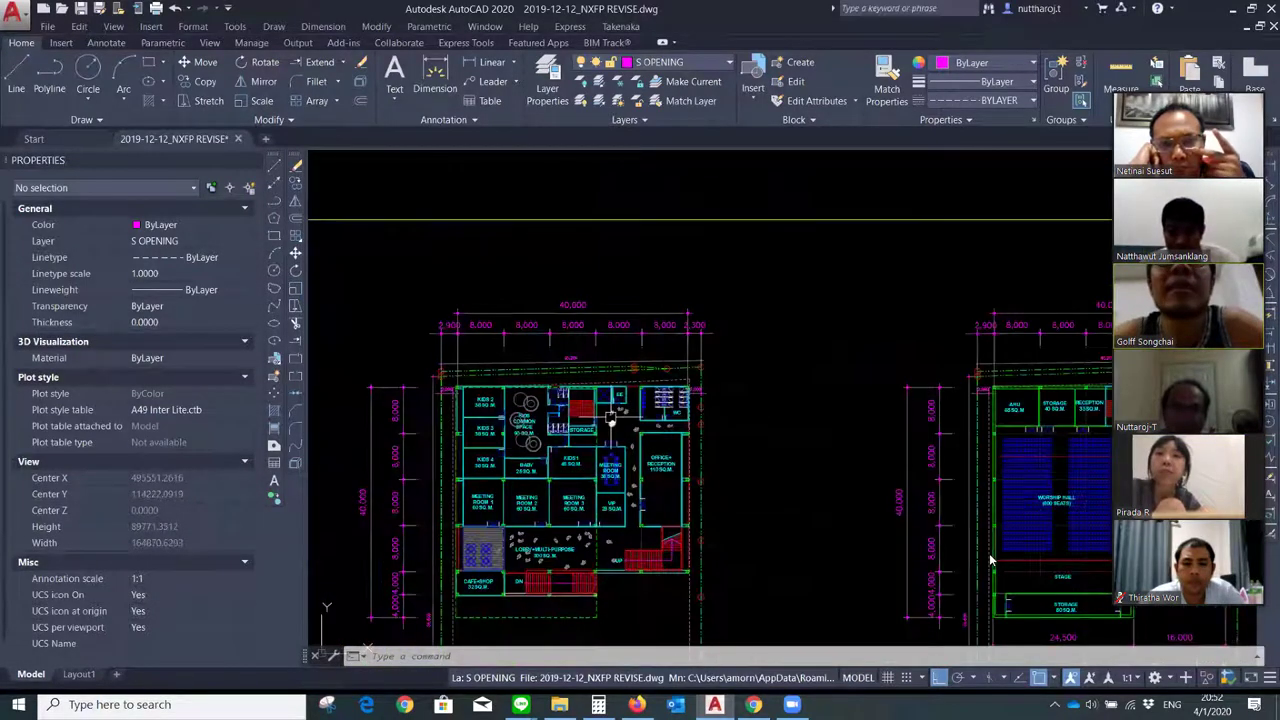
scroll(989, 560, "down", 2)
scroll(989, 560, "up", 1)
scroll(626, 487, "up", 5)
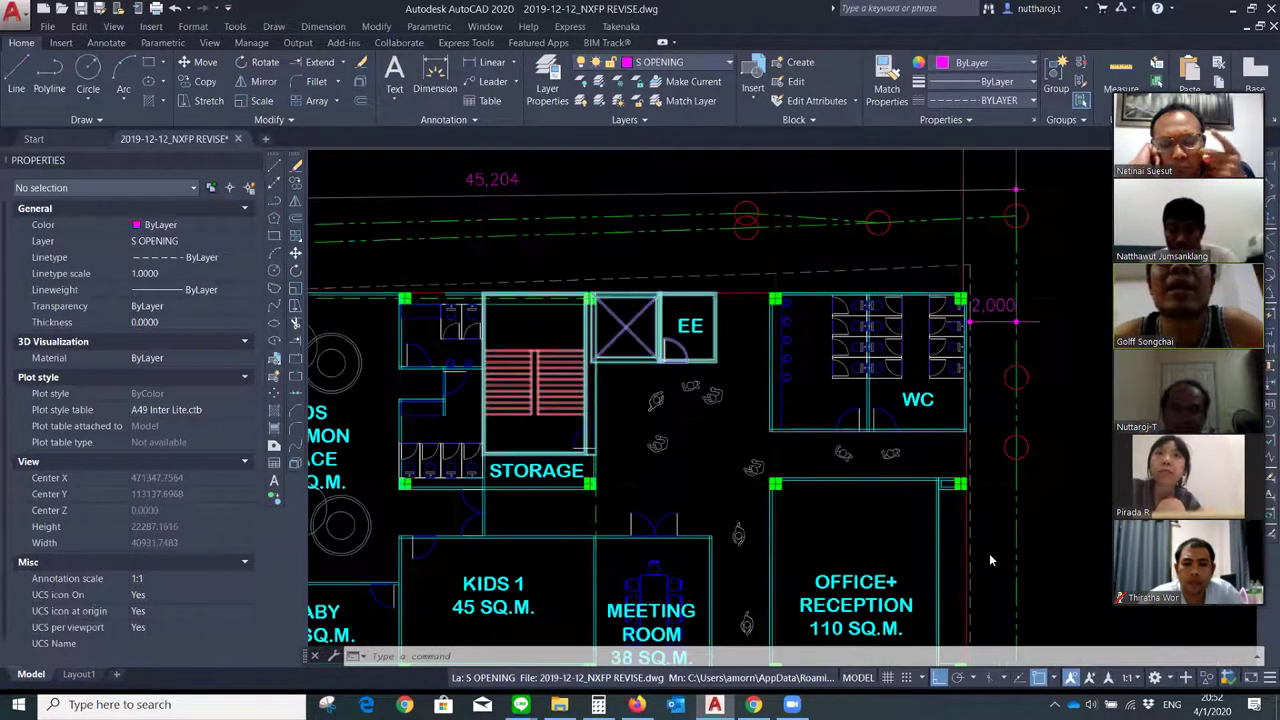
scroll(640, 510, "up", 3)
scroll(677, 543, "up", 3)
scroll(677, 543, "down", 10)
scroll(648, 517, "down", 3)
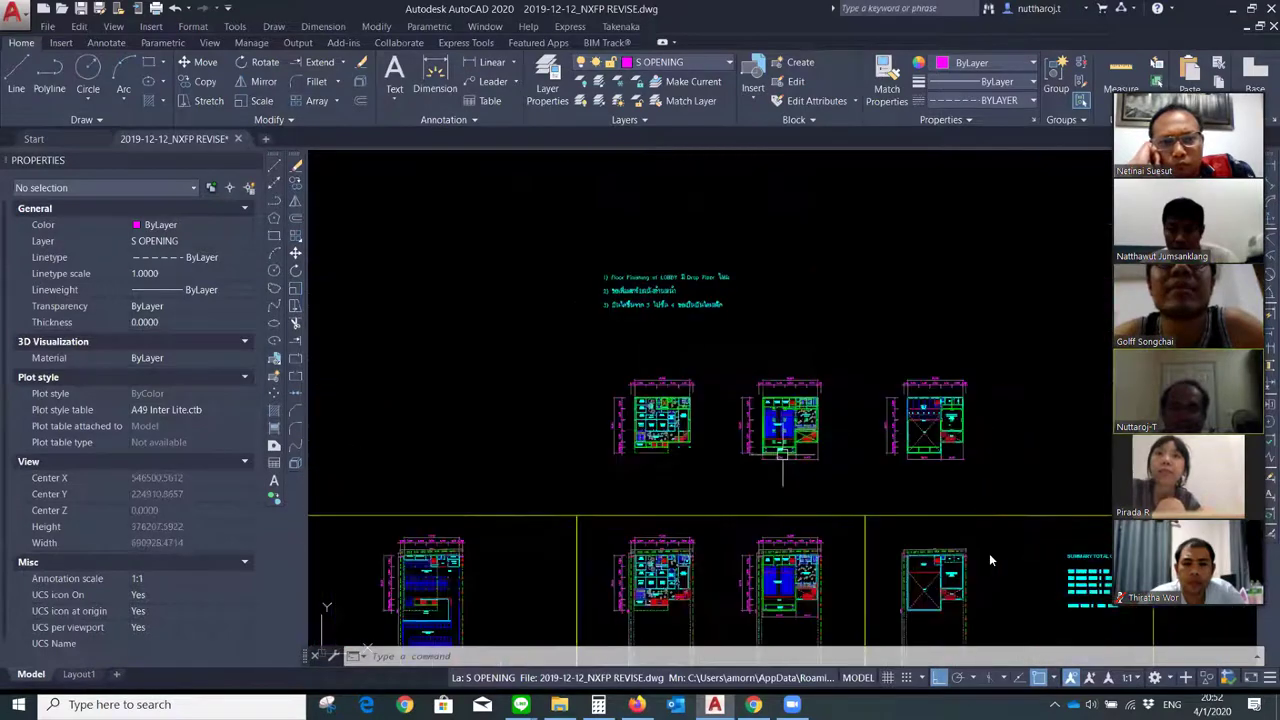
scroll(648, 517, "up", 5)
scroll(648, 517, "up", 3)
scroll(648, 517, "up", 3)
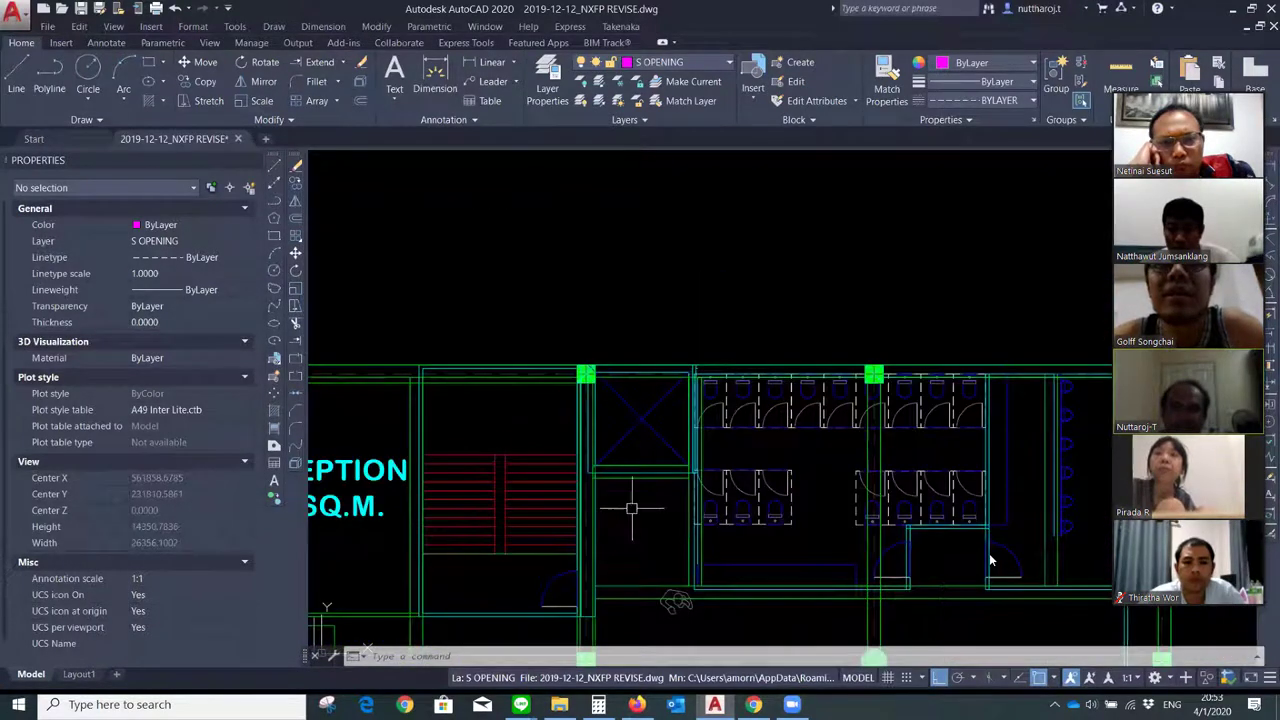
scroll(631, 509, "down", 4)
scroll(700, 509, "down", 4)
scroll(900, 503, "up", 4)
scroll(978, 501, "up", 1)
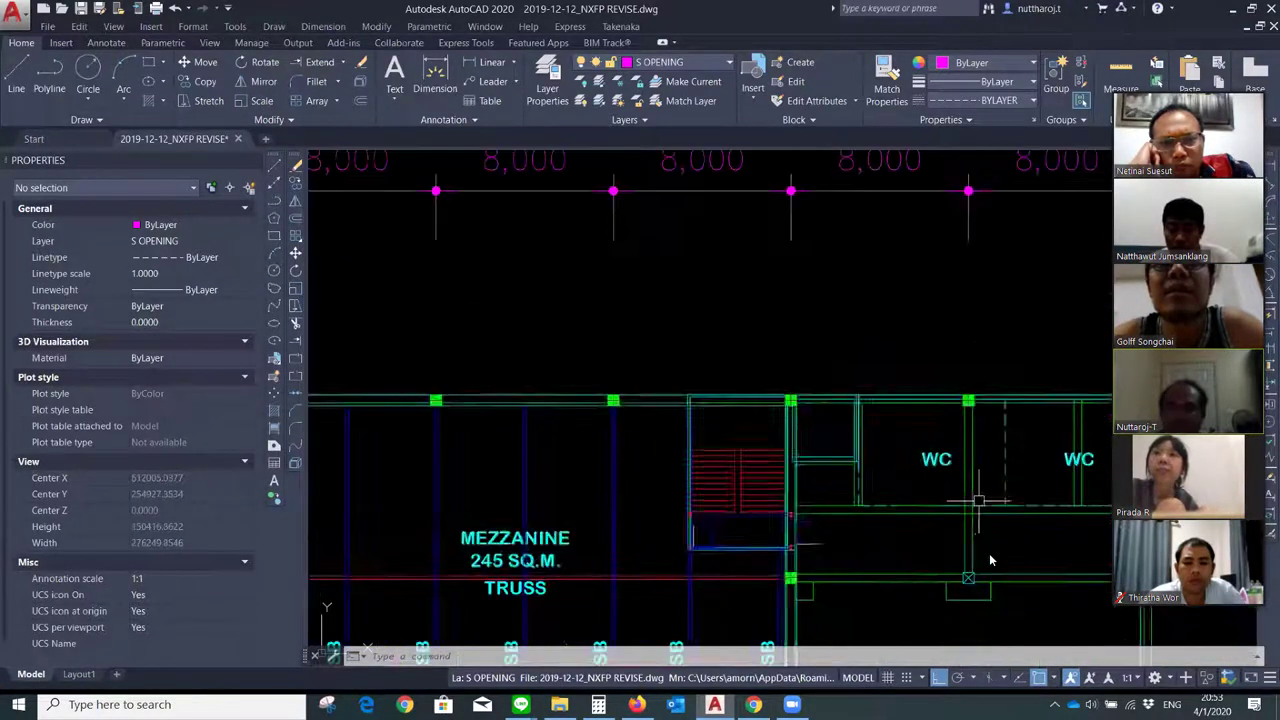
scroll(832, 473, "up", 4)
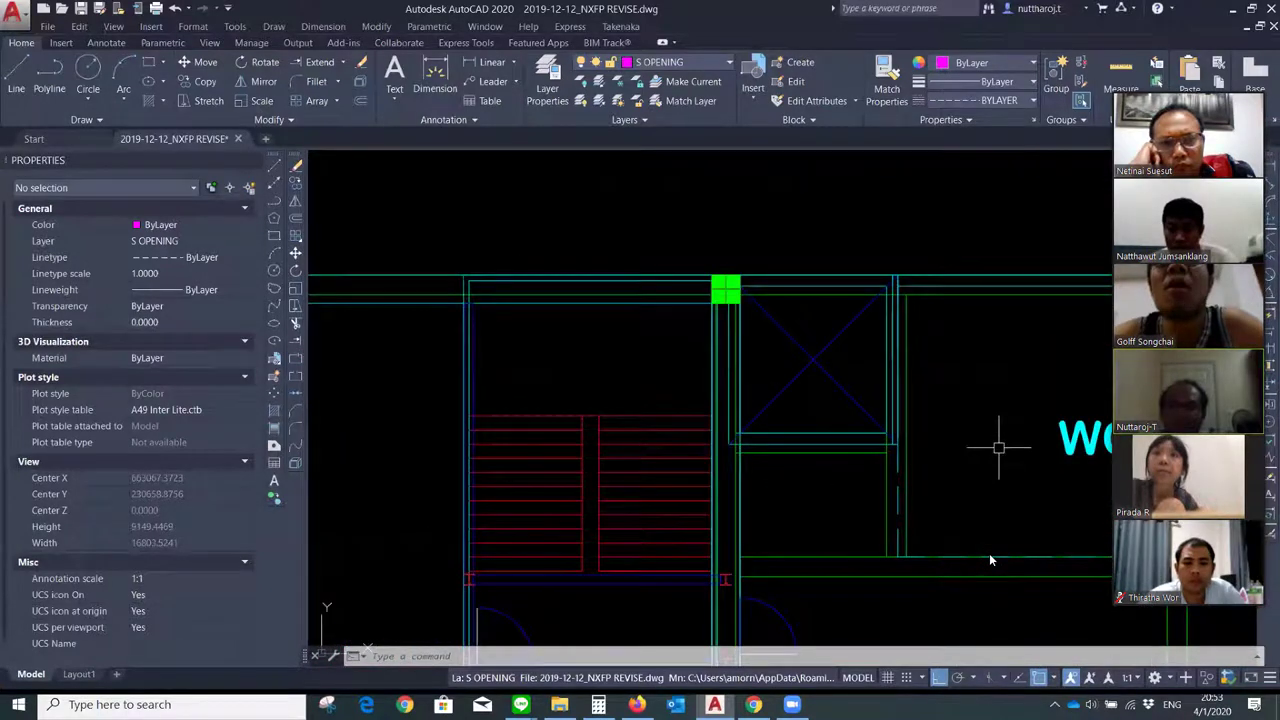
scroll(998, 450, "down", 4)
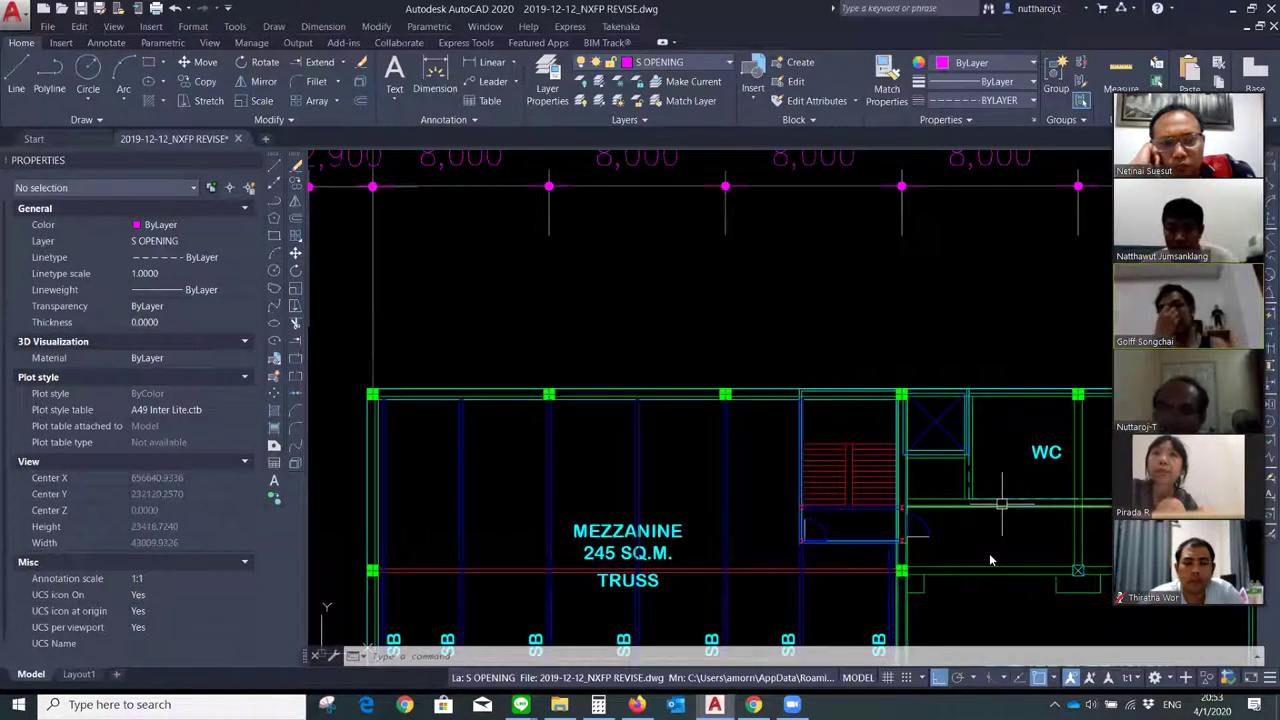
scroll(920, 509, "up", 4)
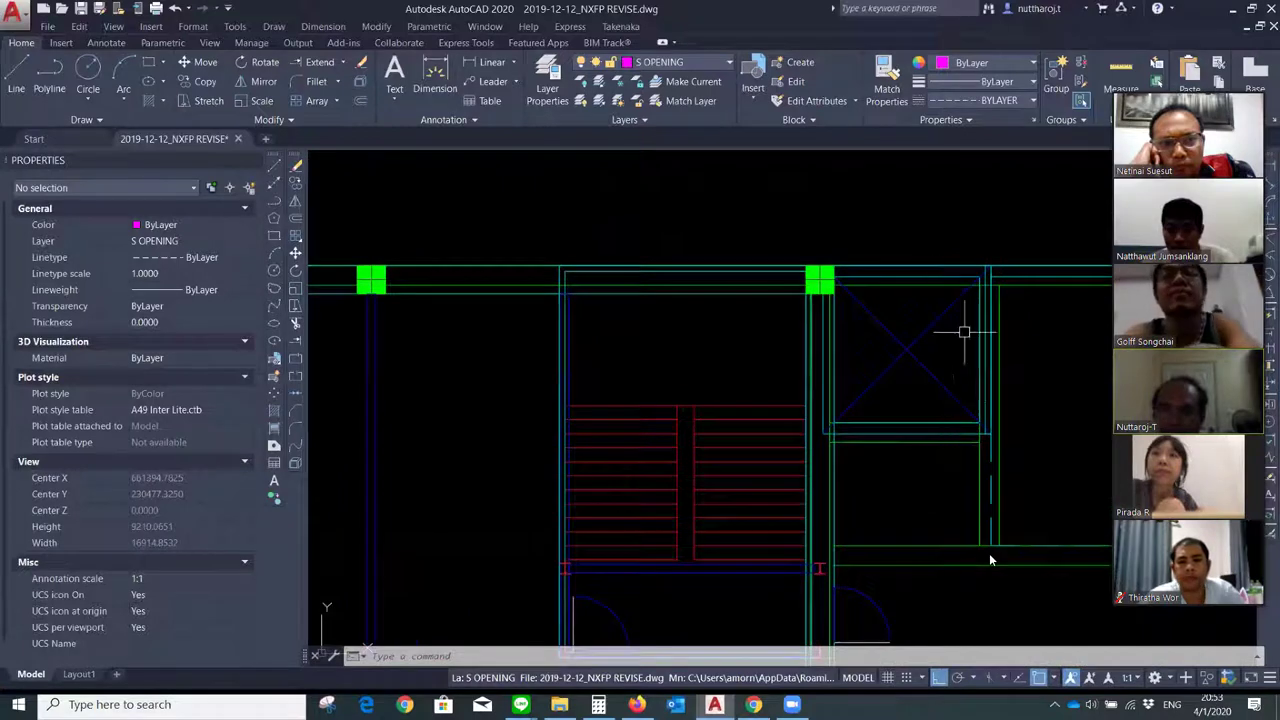
scroll(934, 340, "down", 2)
scroll(949, 329, "down", 4)
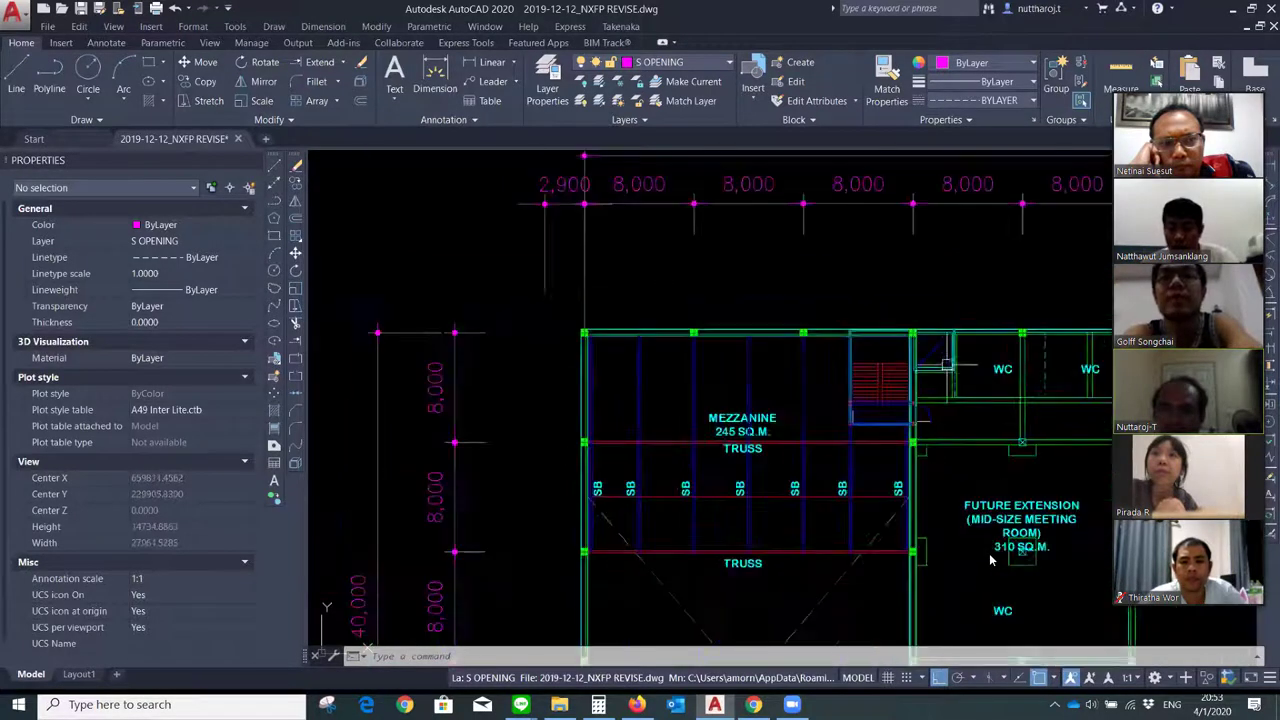
scroll(946, 364, "down", 3)
scroll(943, 386, "up", 7)
scroll(923, 289, "up", 3)
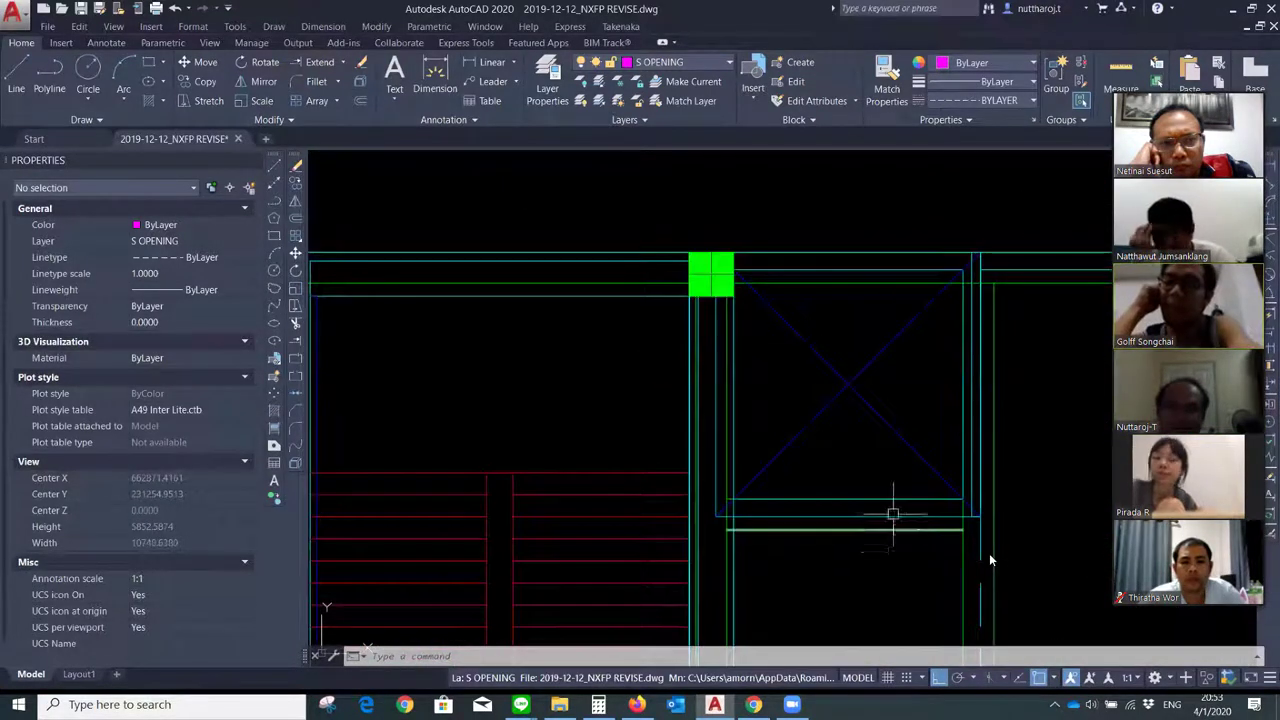
scroll(889, 491, "down", 2)
middle_click_drag(909, 549, 907, 487)
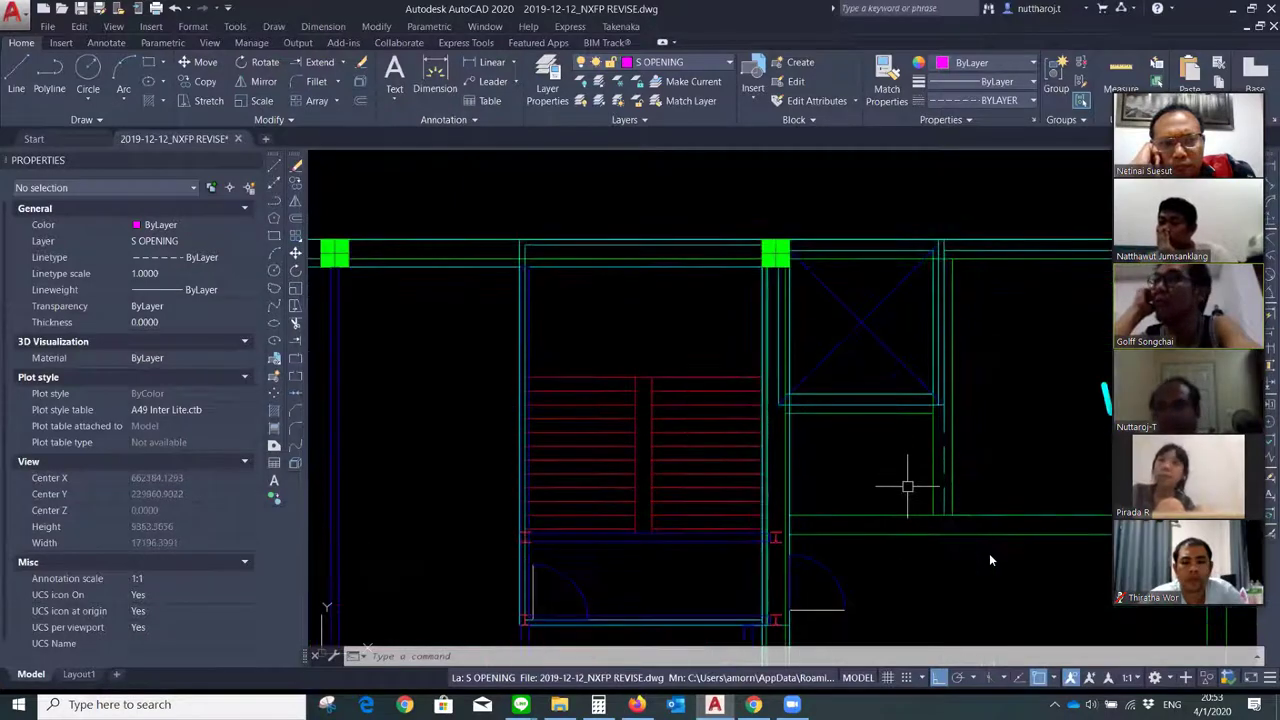
scroll(907, 487, "down", 2)
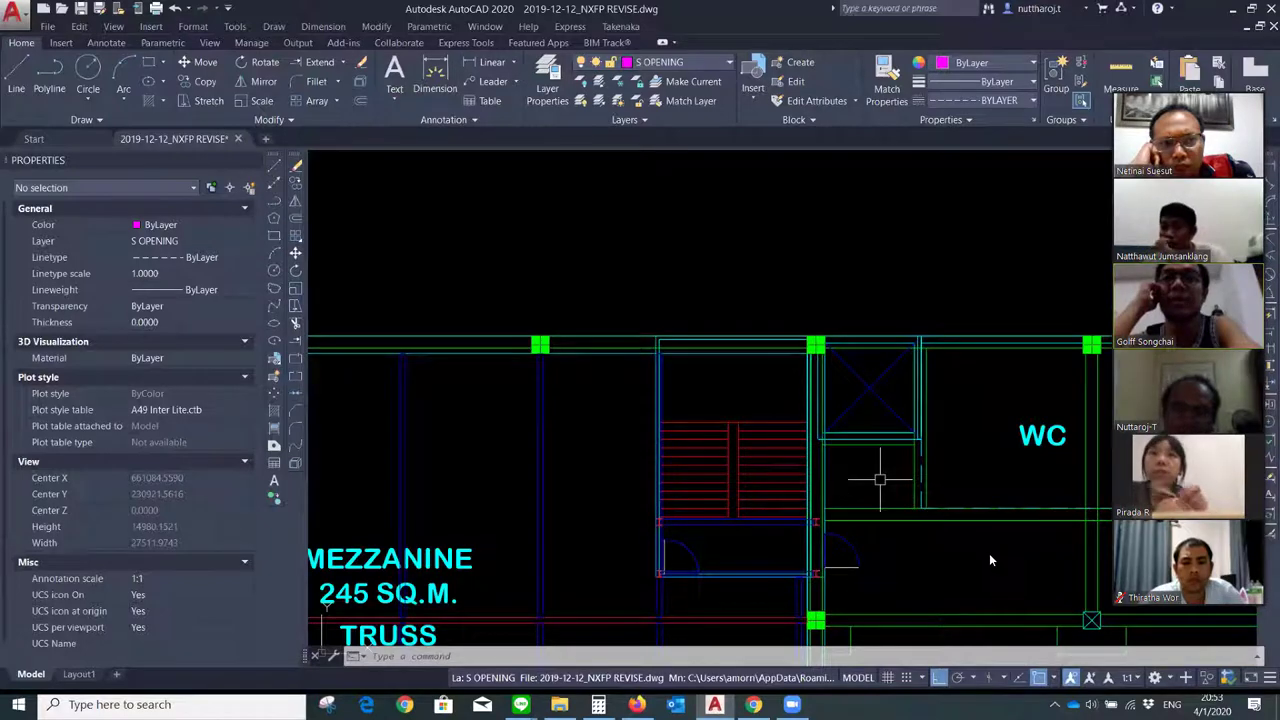
scroll(884, 470, "down", 4)
scroll(884, 470, "down", 3)
scroll(884, 472, "up", 3)
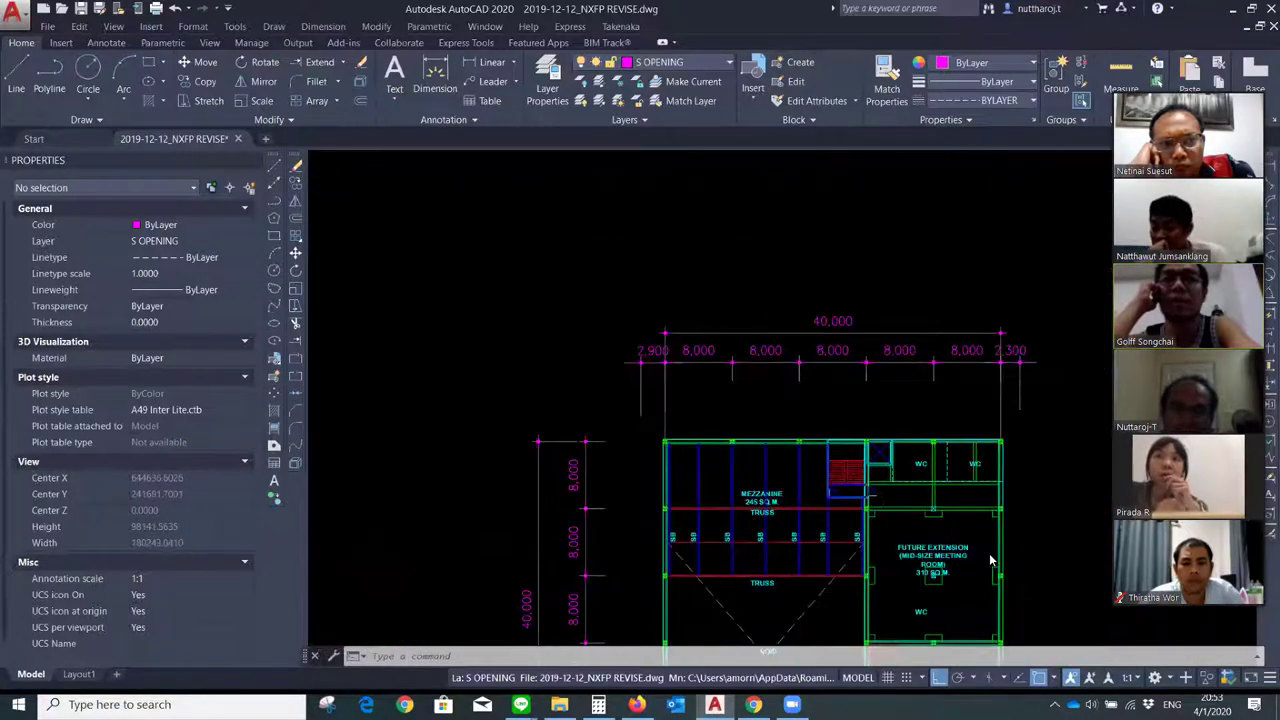
scroll(884, 478, "up", 2)
scroll(892, 466, "up", 3)
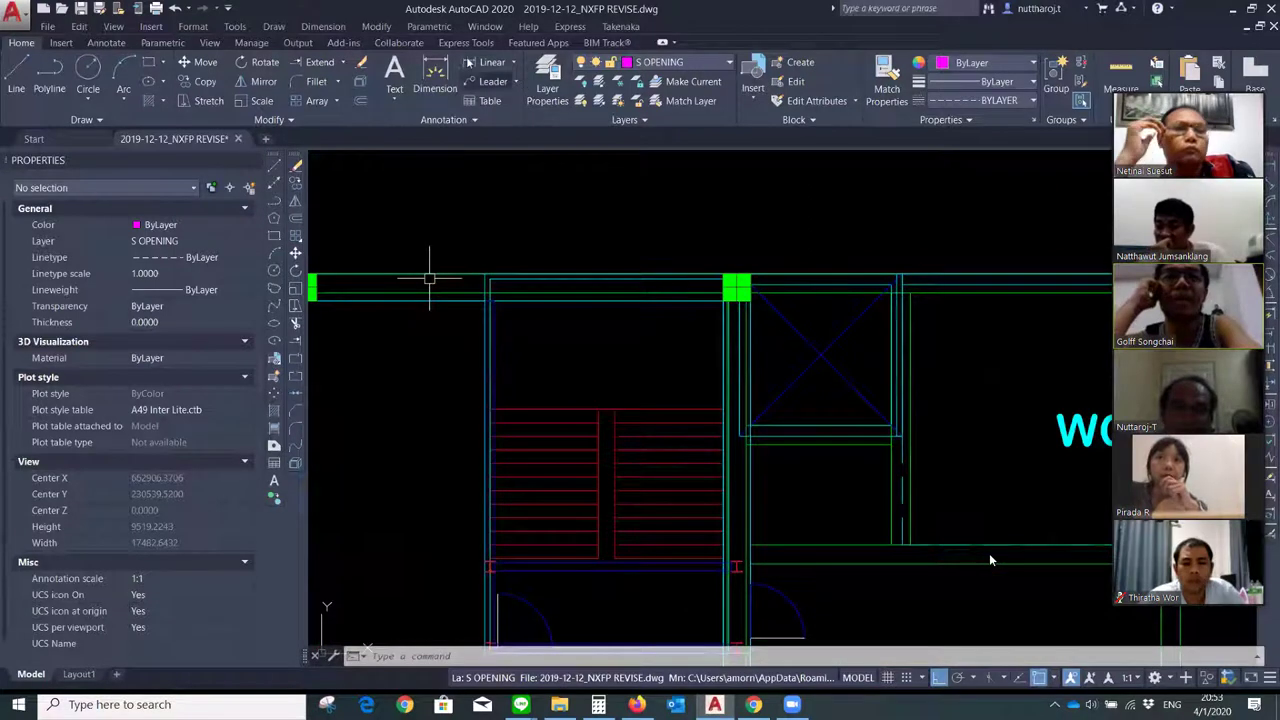
Add a 2,600 horizontal linear dimension across the X-marked shaft opening
left_click(492, 62)
scroll(875, 362, "up", 2)
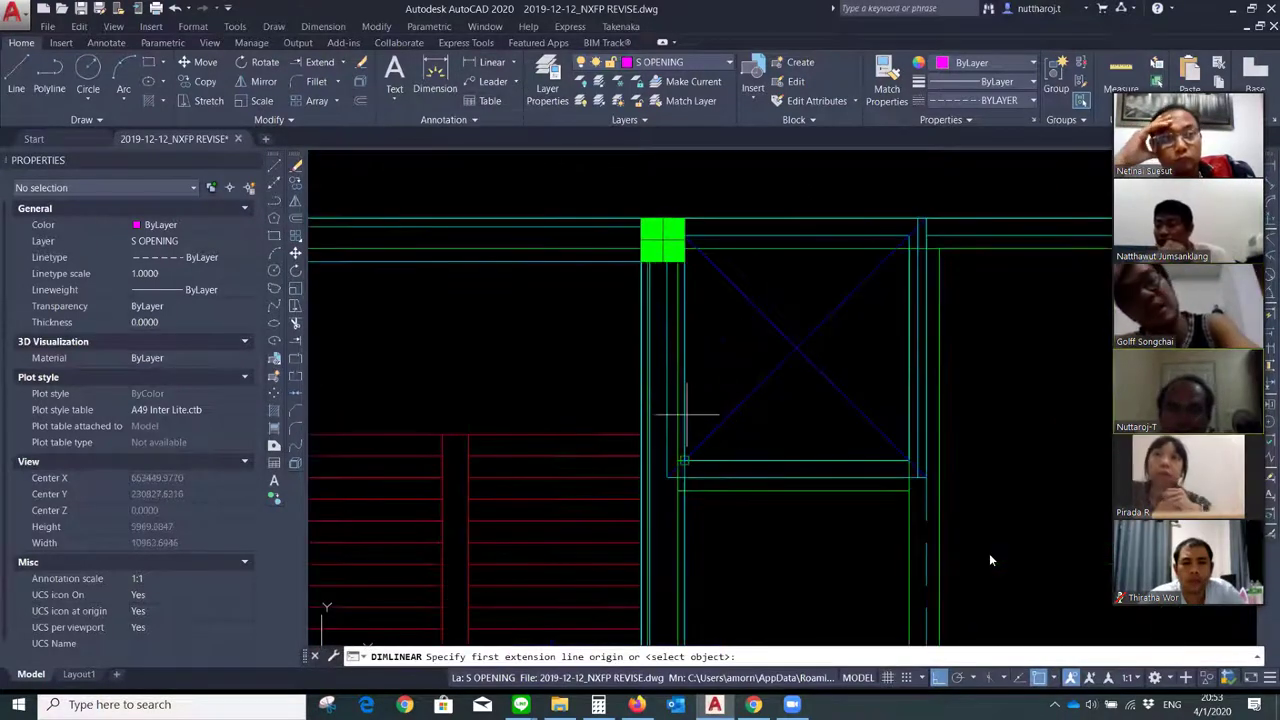
left_click(686, 414)
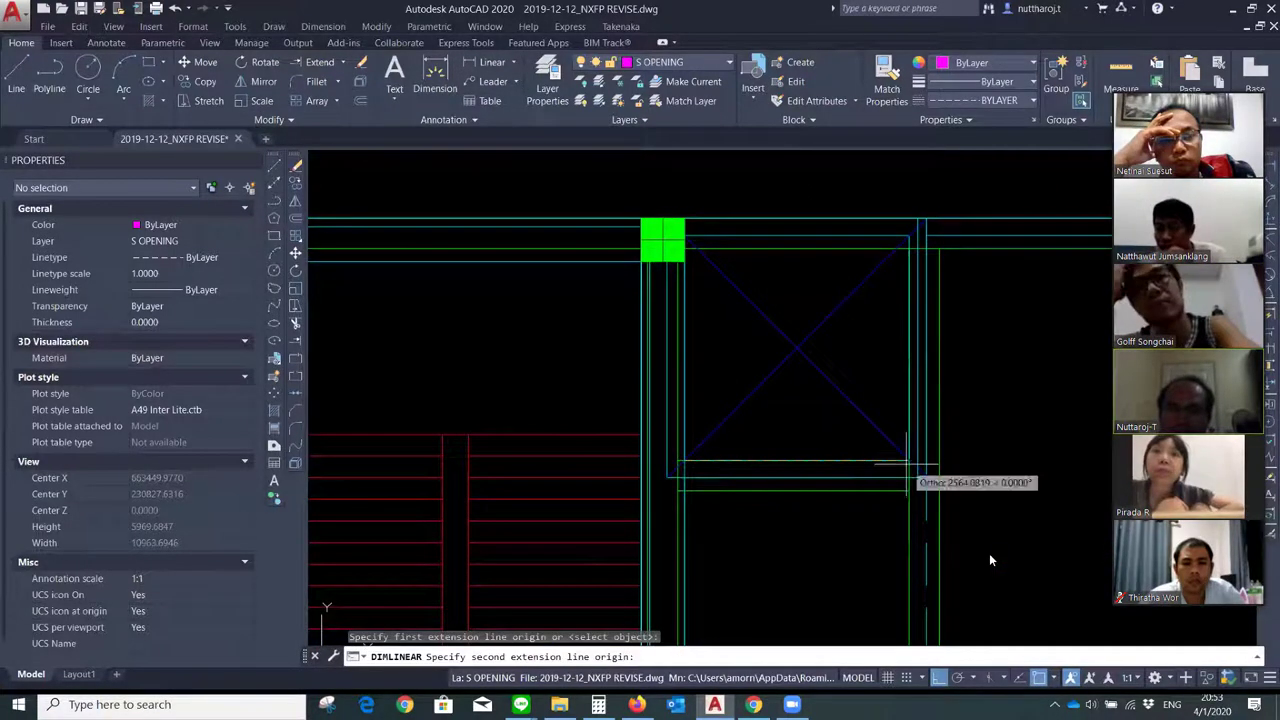
left_click(910, 466)
left_click(865, 358)
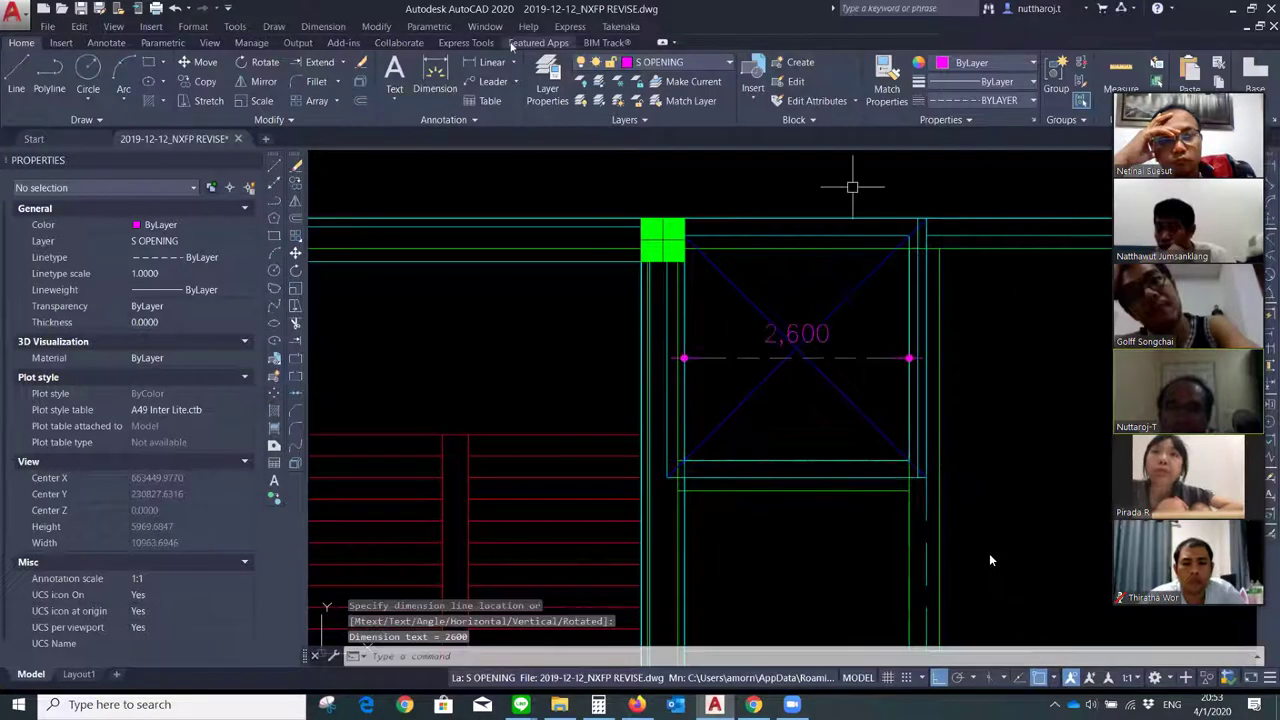
Add a 2,450 vertical dimension beside the opening and reposition the 2,600 dimension
key("Return")
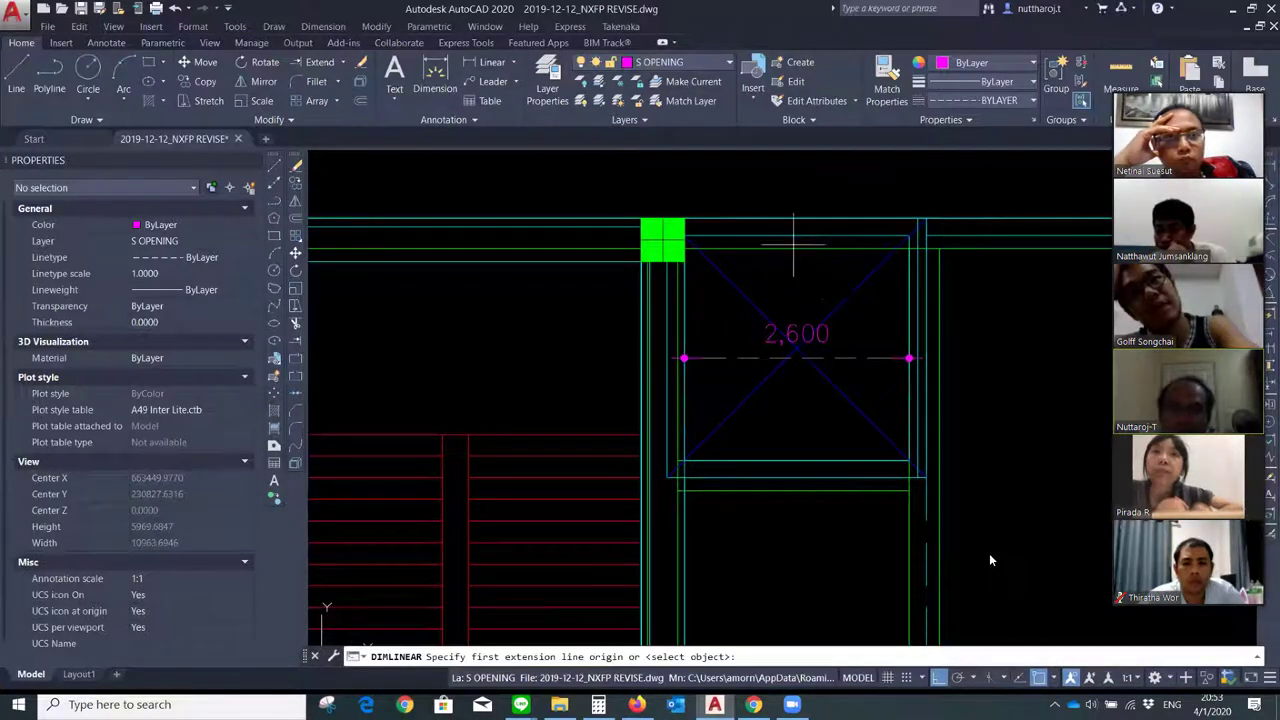
left_click(868, 250)
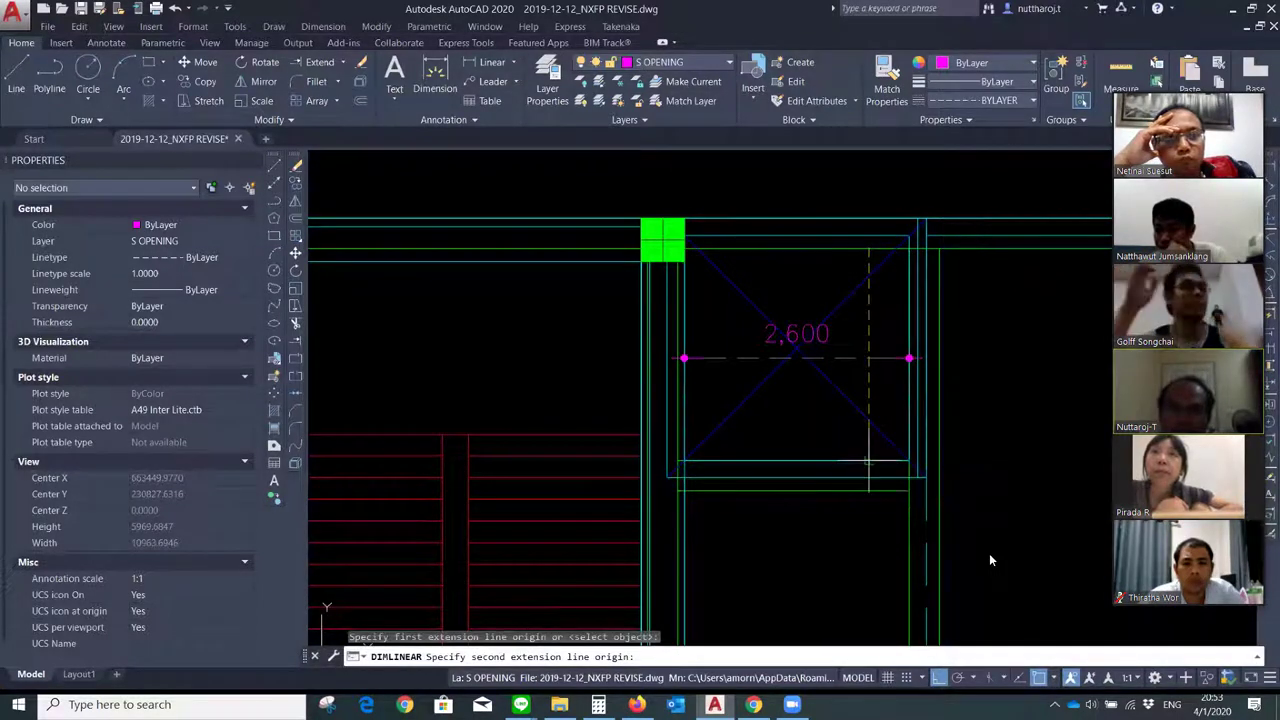
left_click(881, 461)
scroll(900, 420, "up", 3)
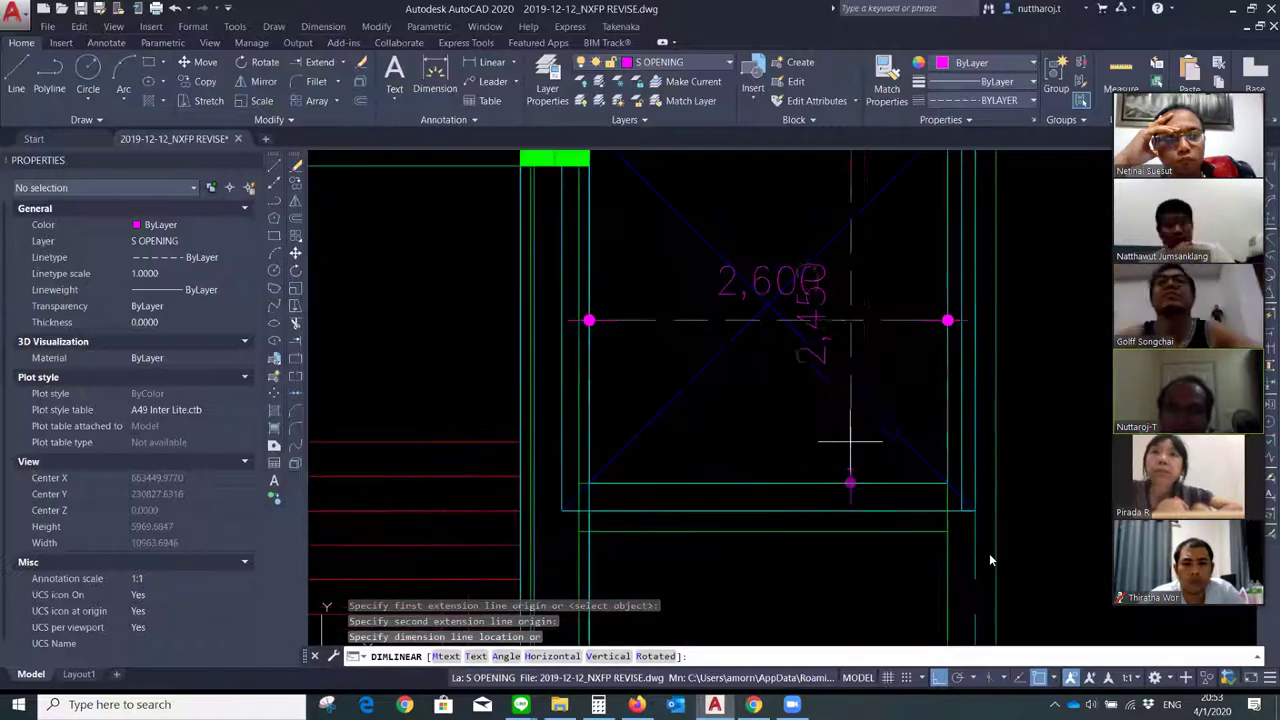
scroll(860, 440, "down", 3)
scroll(840, 500, "up", 2)
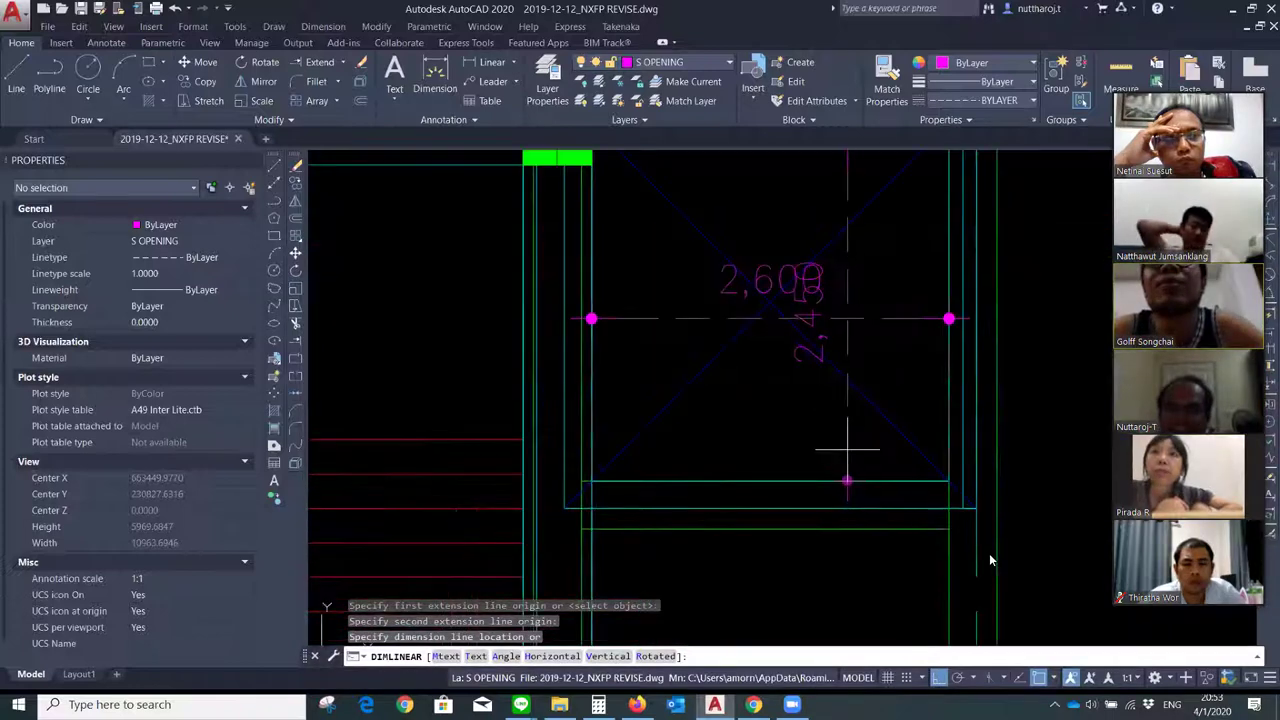
scroll(830, 460, "up", 1)
left_click(711, 443)
scroll(830, 430, "down", 2)
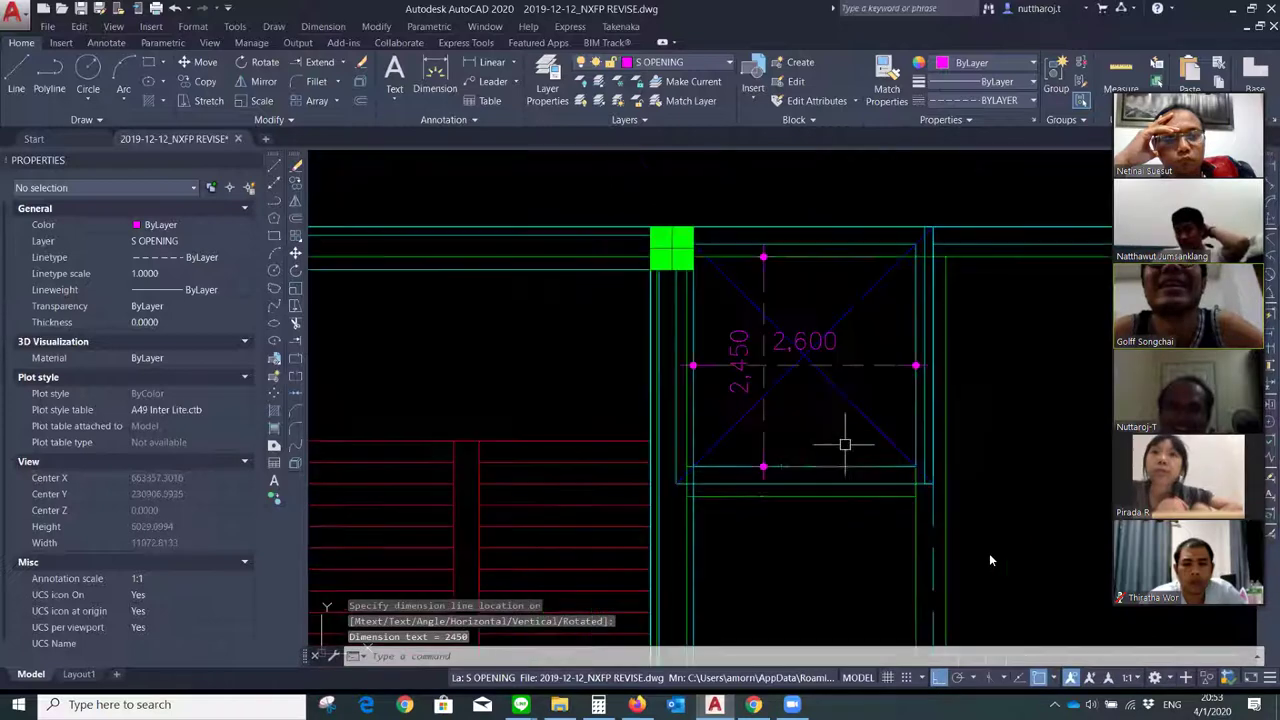
scroll(760, 375, "up", 2)
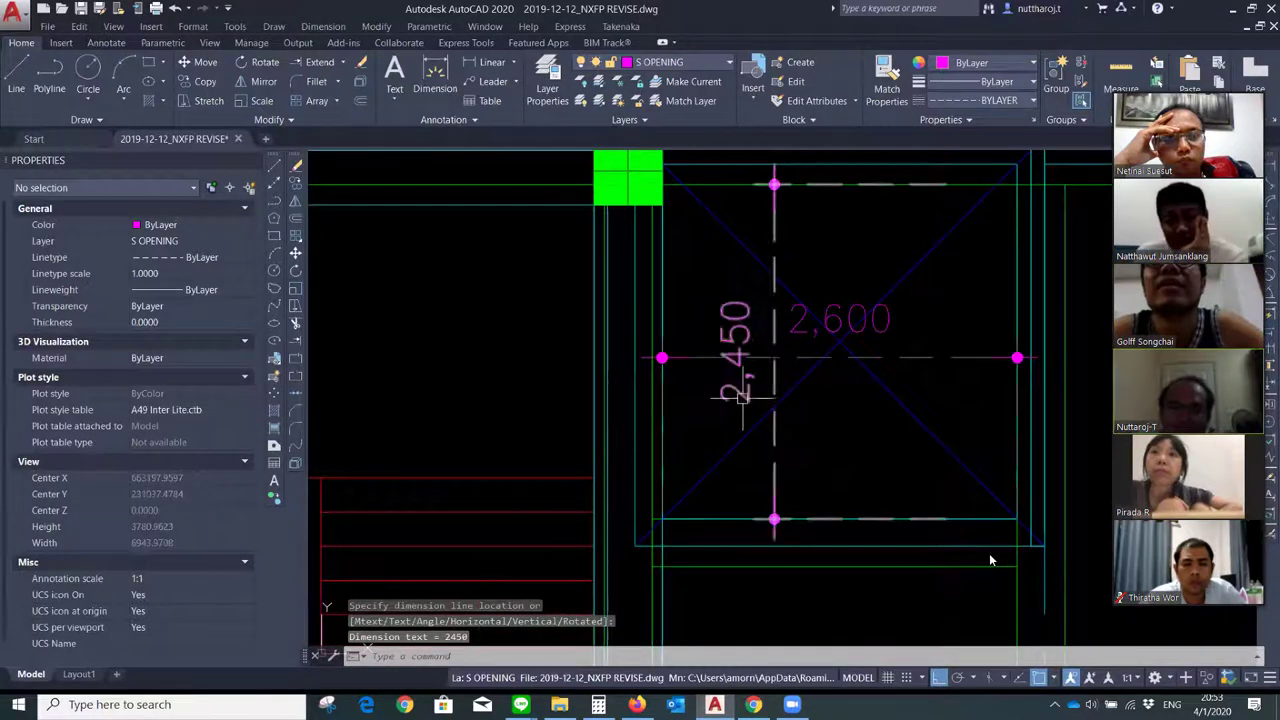
scroll(740, 400, "down", 2)
scroll(815, 360, "up", 2)
left_click(822, 345)
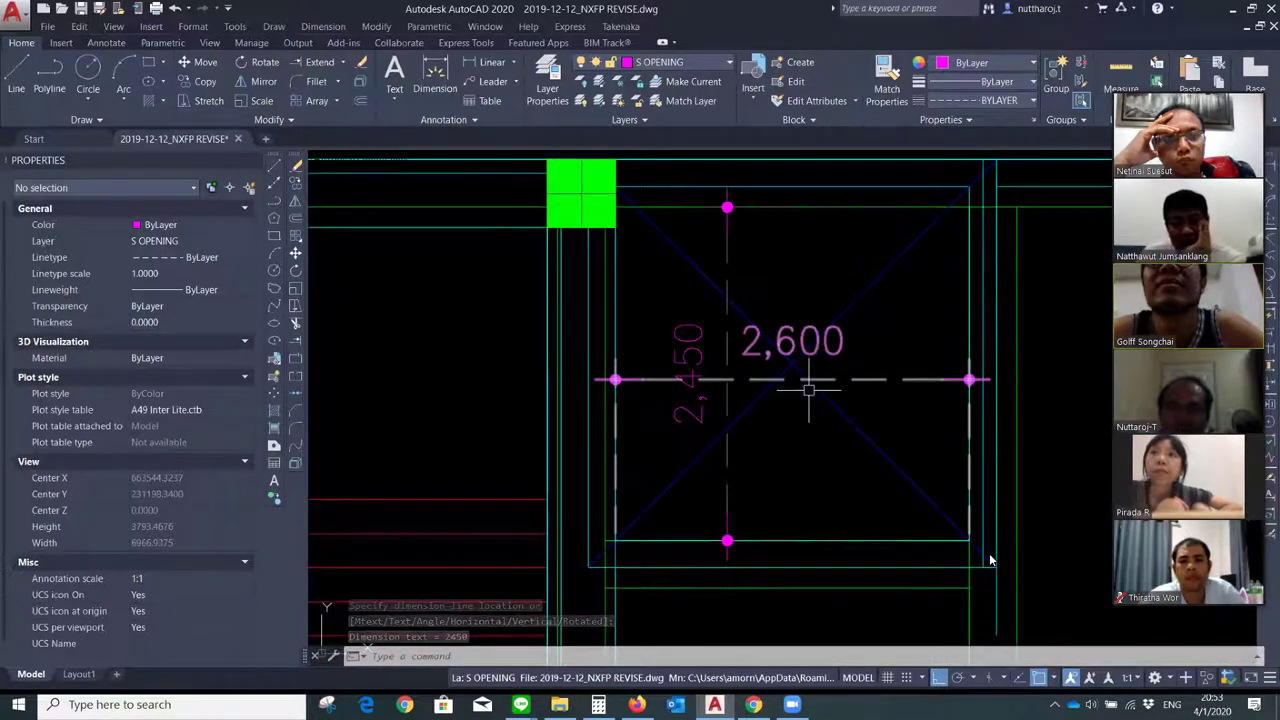
scroll(785, 420, "down", 2)
scroll(765, 436, "down", 2)
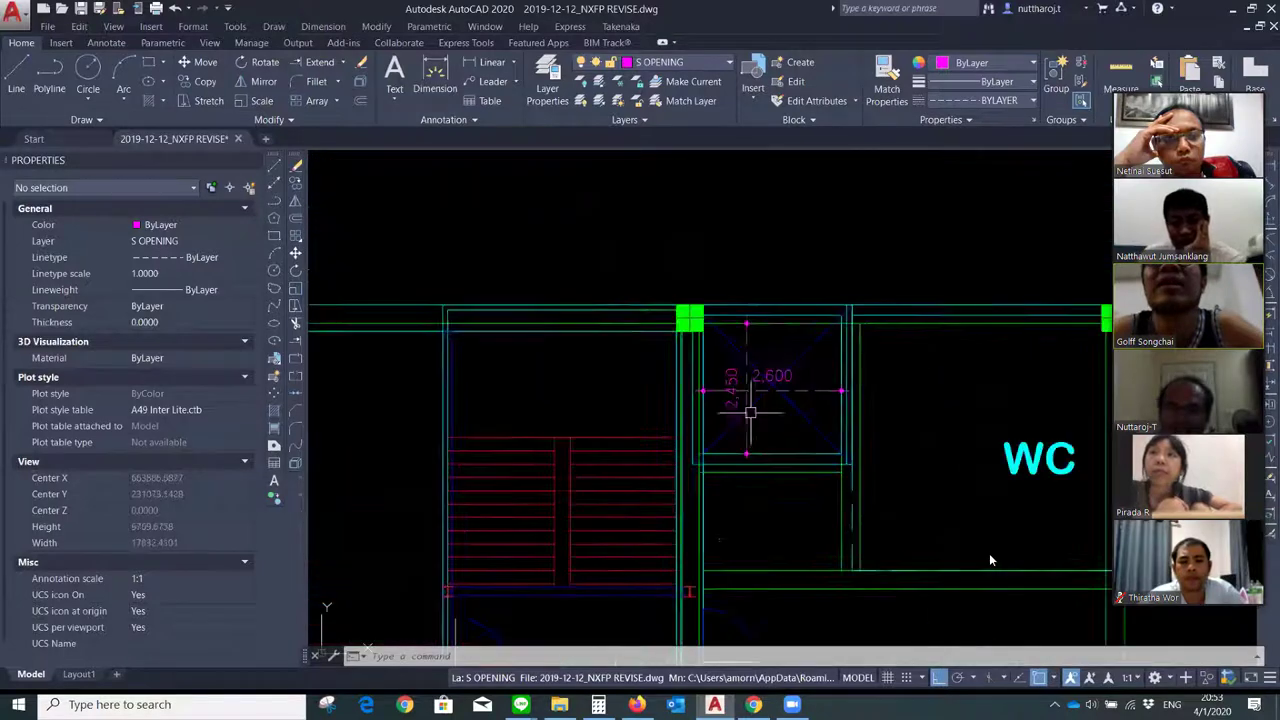
scroll(877, 329, "down", 2)
scroll(822, 442, "up", 2)
Zoom out and pan across to the neighbouring floor plans
scroll(826, 386, "up", 2)
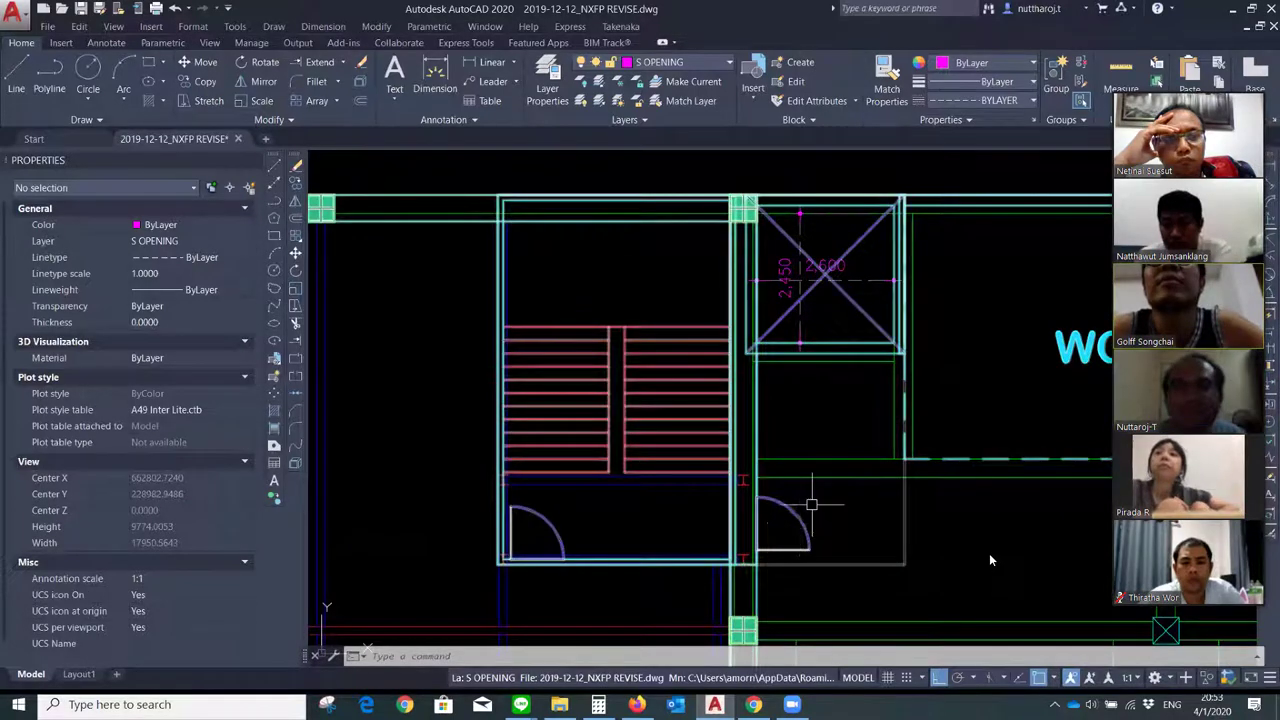
scroll(858, 415, "down", 1)
scroll(789, 363, "down", 3)
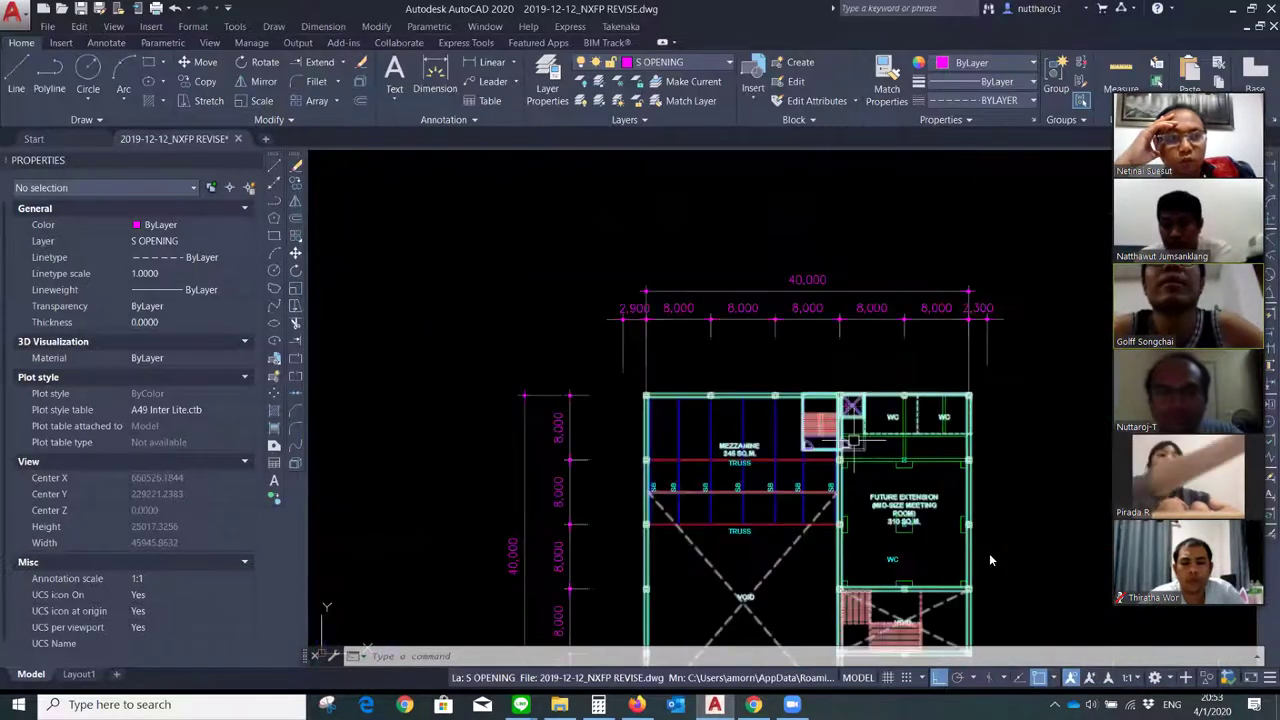
scroll(789, 363, "down", 3)
middle_click_drag(611, 591, 818, 620)
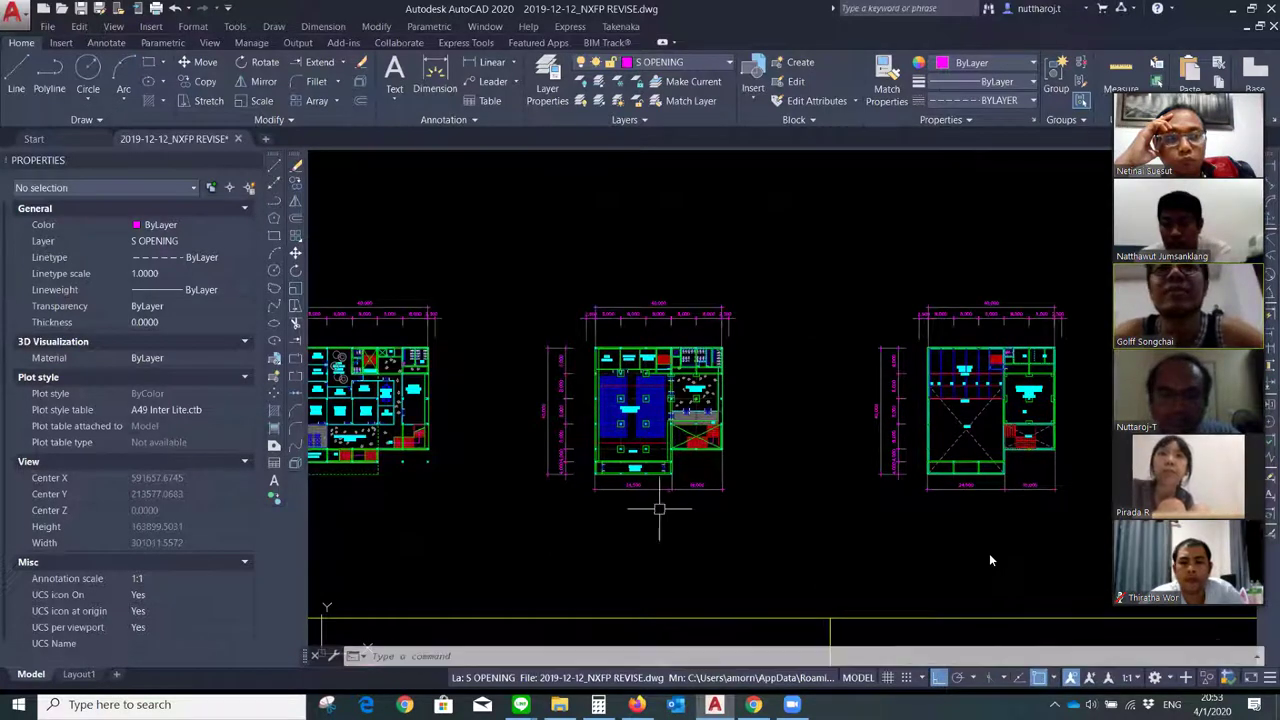
Zoom in on the mezzanine plan's TRUSS line and VOID beside the 310 sq.m. extension
scroll(657, 470, "down", 2)
scroll(510, 500, "up", 2)
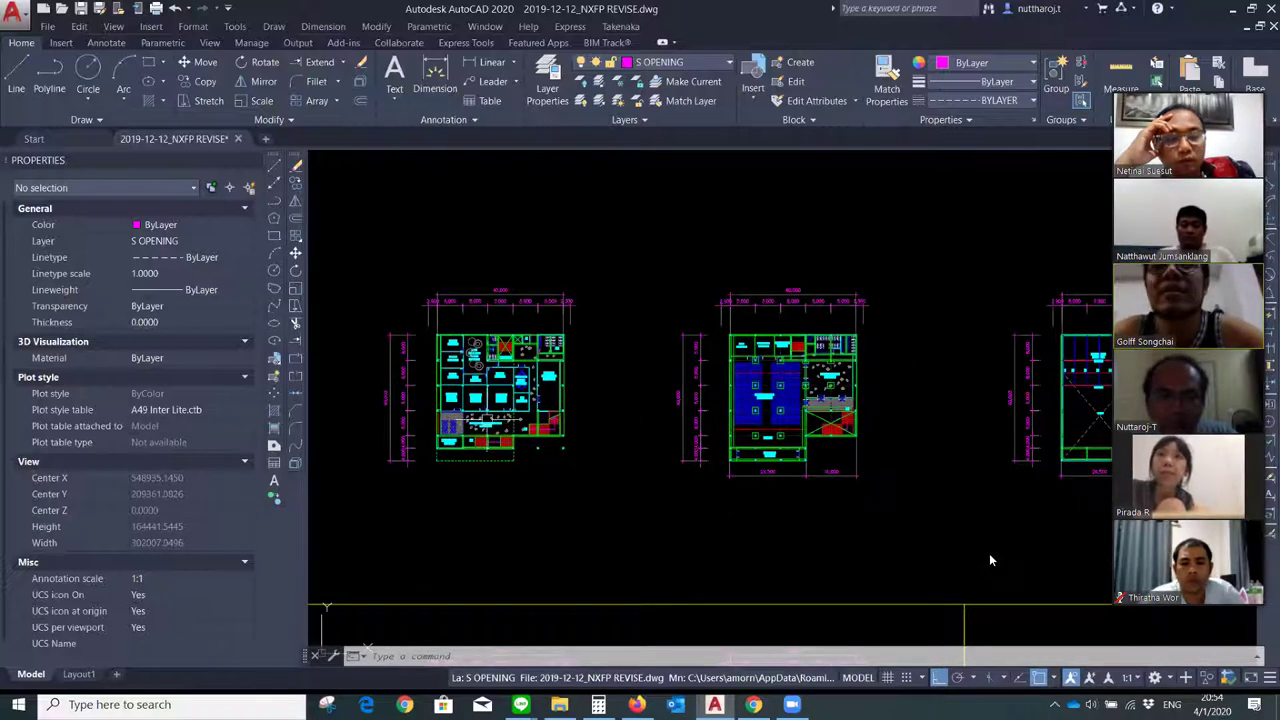
scroll(630, 398, "up", 3)
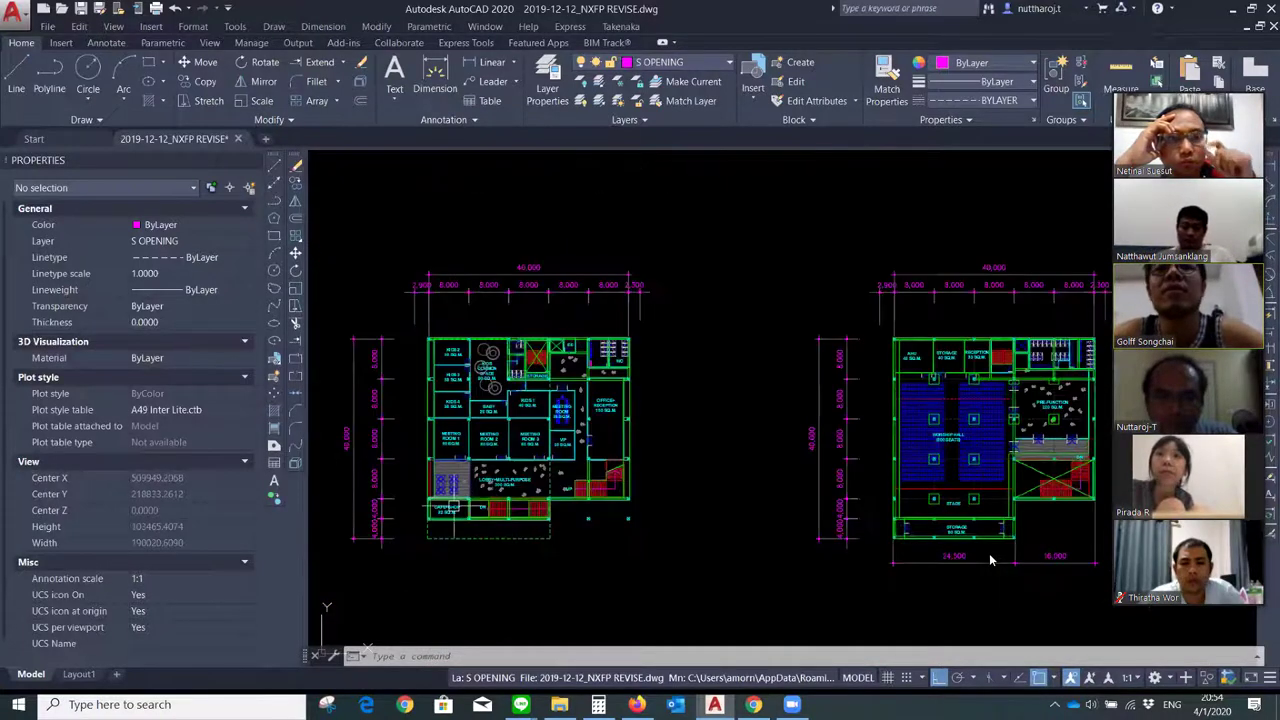
scroll(440, 510, "down", 2)
middle_click_drag(1000, 566, 792, 536)
scroll(1040, 488, "up", 2)
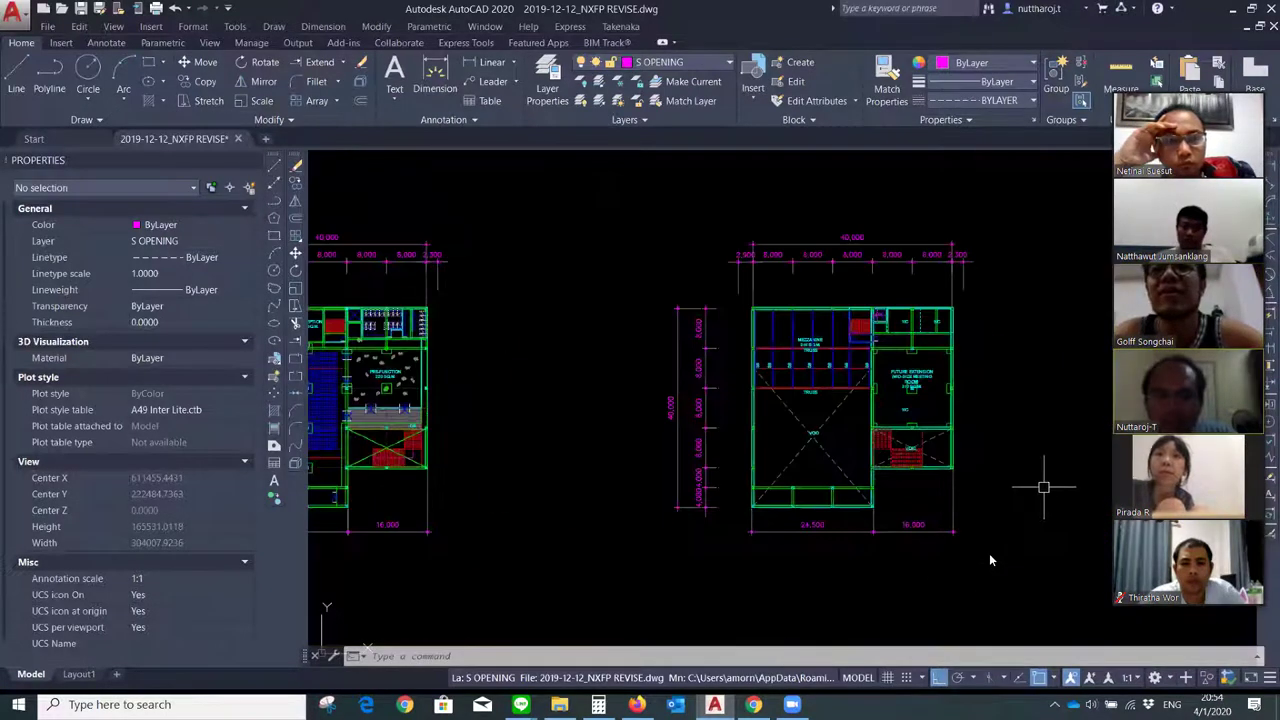
scroll(1012, 492, "down", 2)
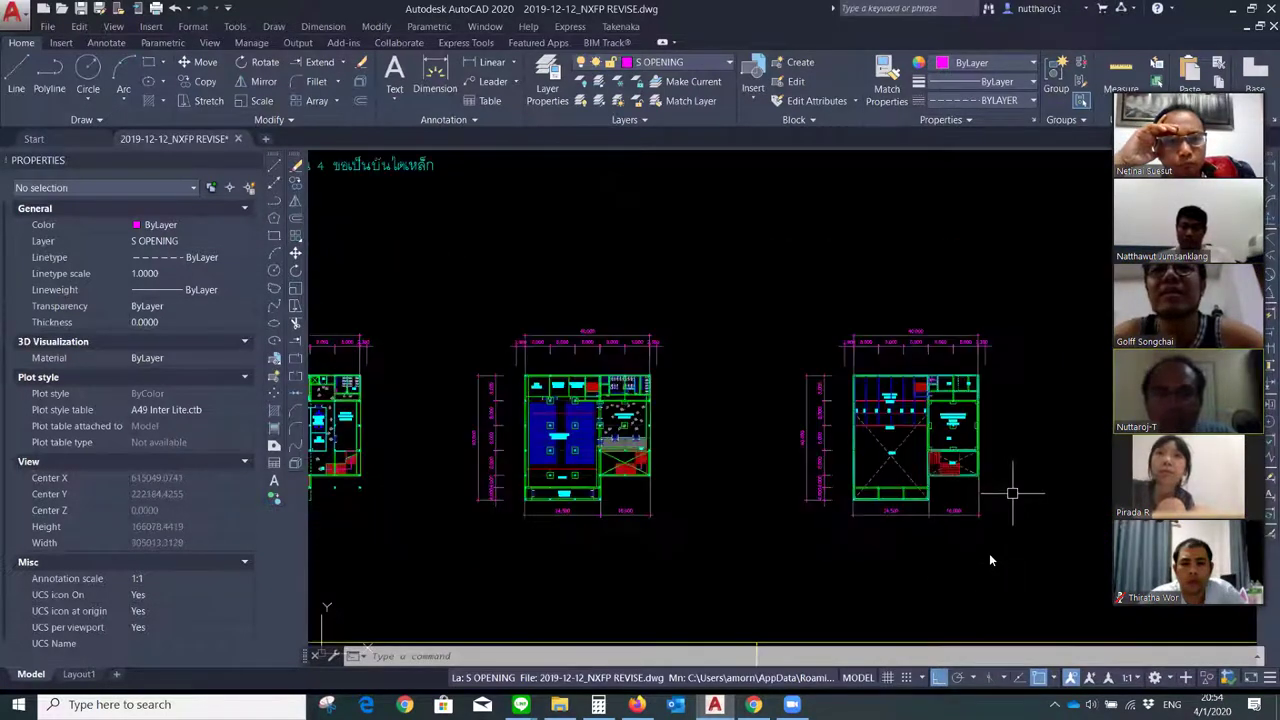
scroll(947, 491, "up", 3)
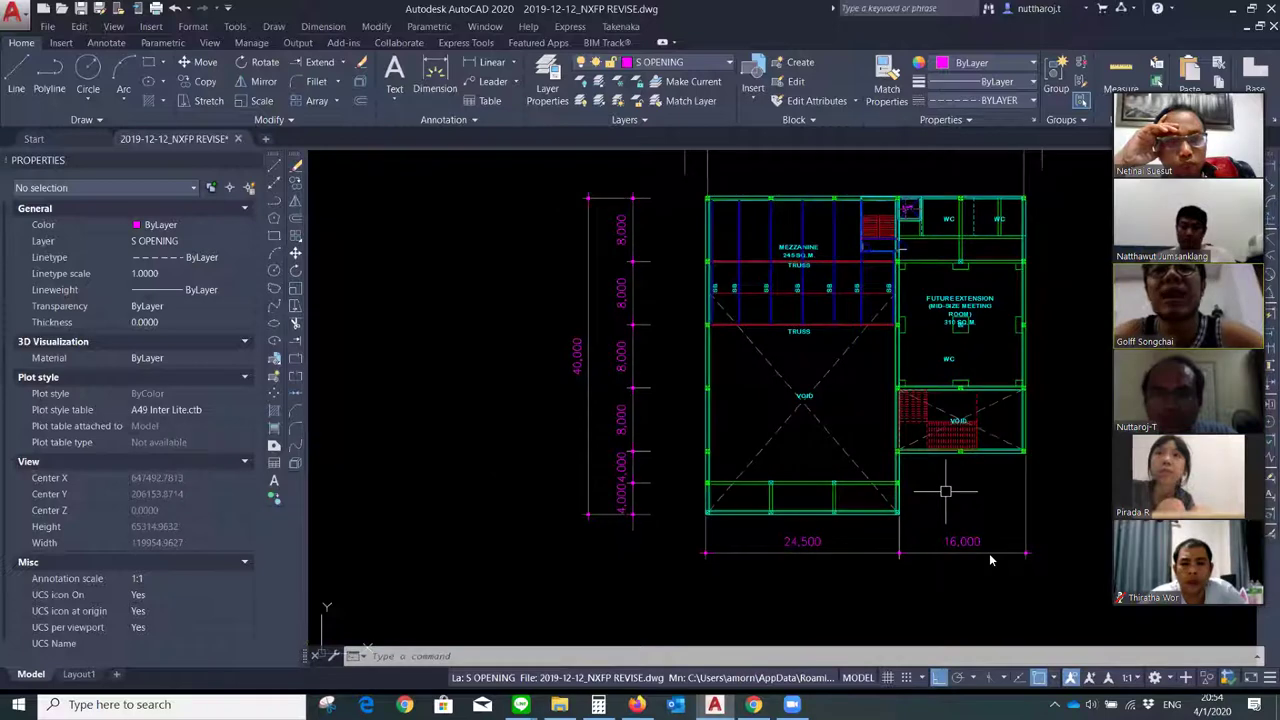
scroll(945, 491, "down", 2)
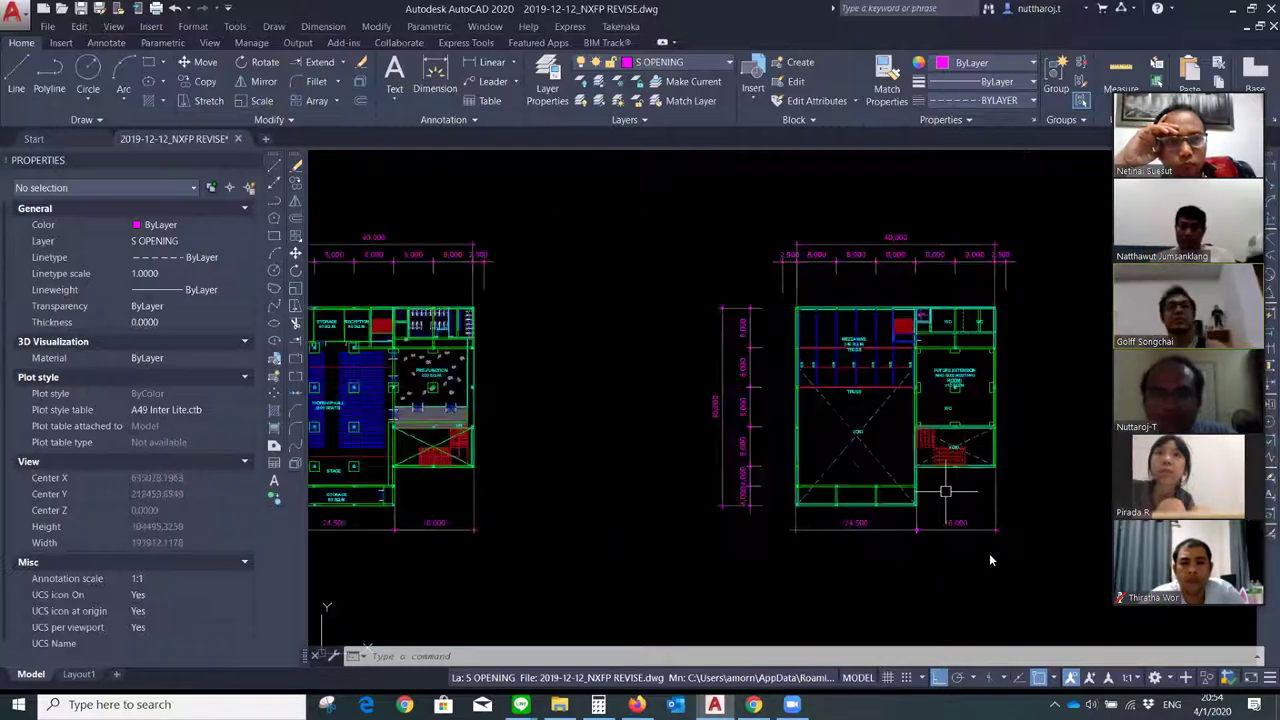
scroll(886, 442, "up", 2)
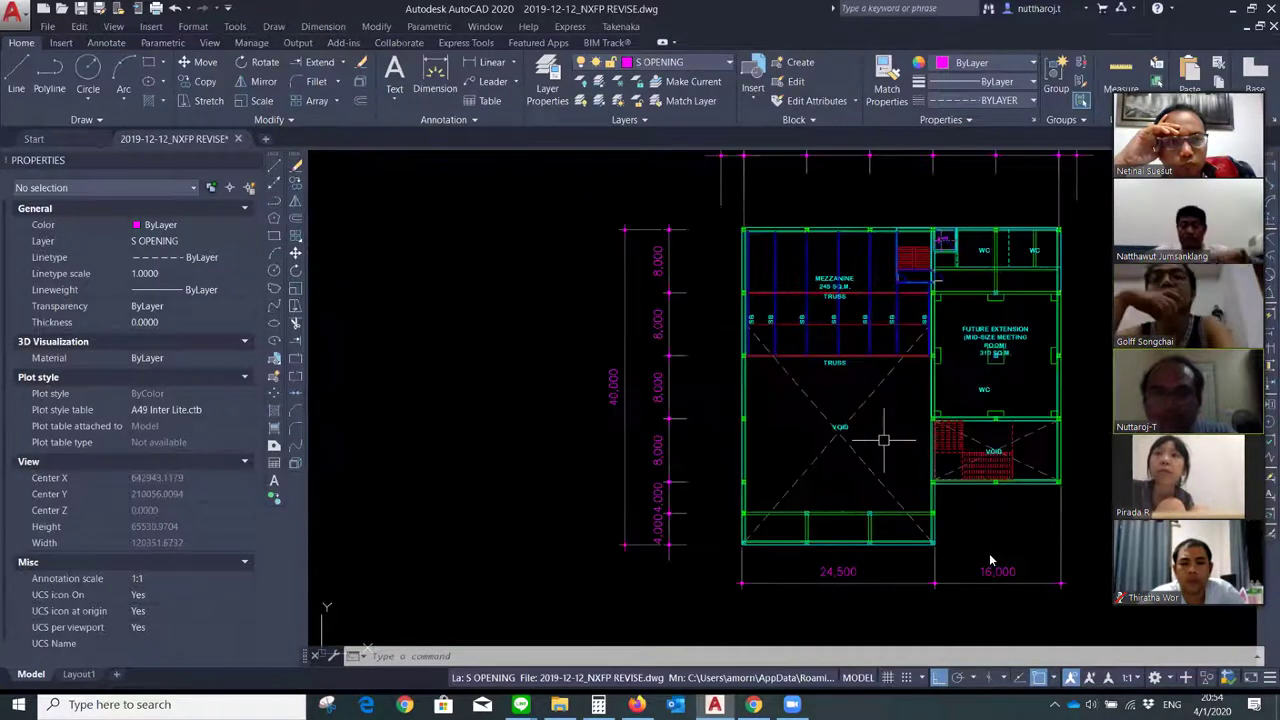
scroll(899, 431, "up", 1)
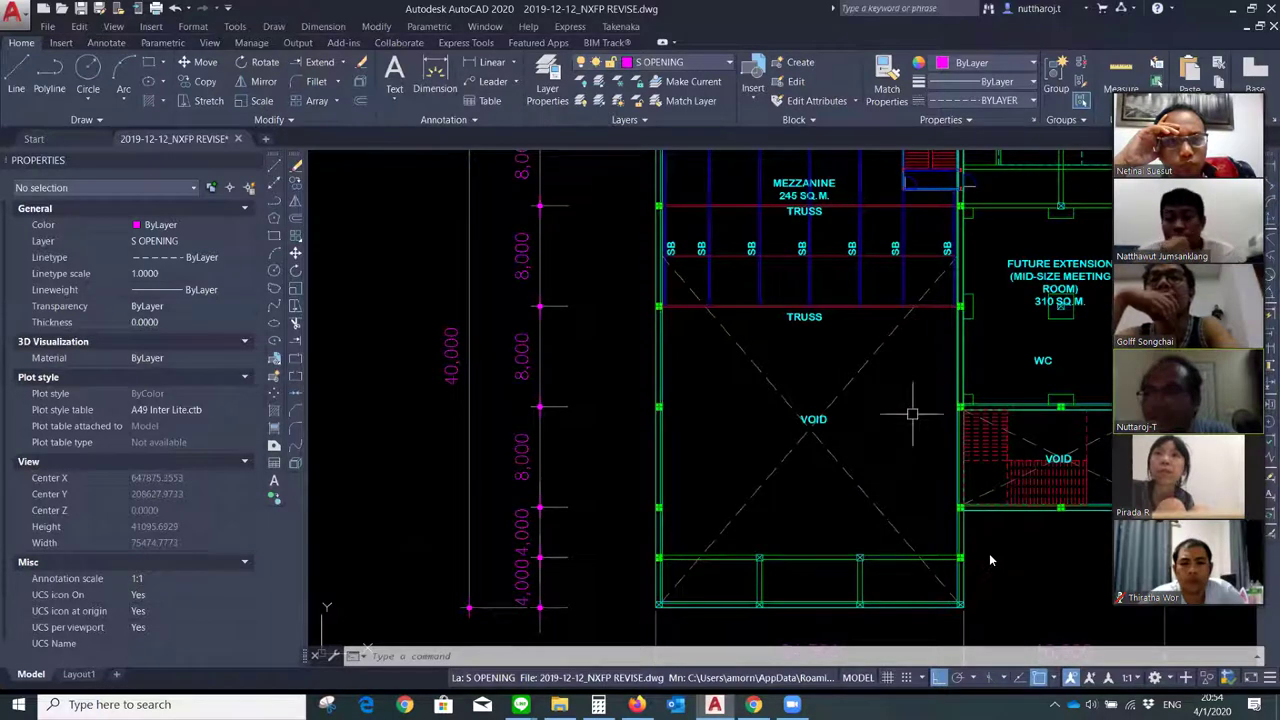
scroll(912, 420, "down", 2)
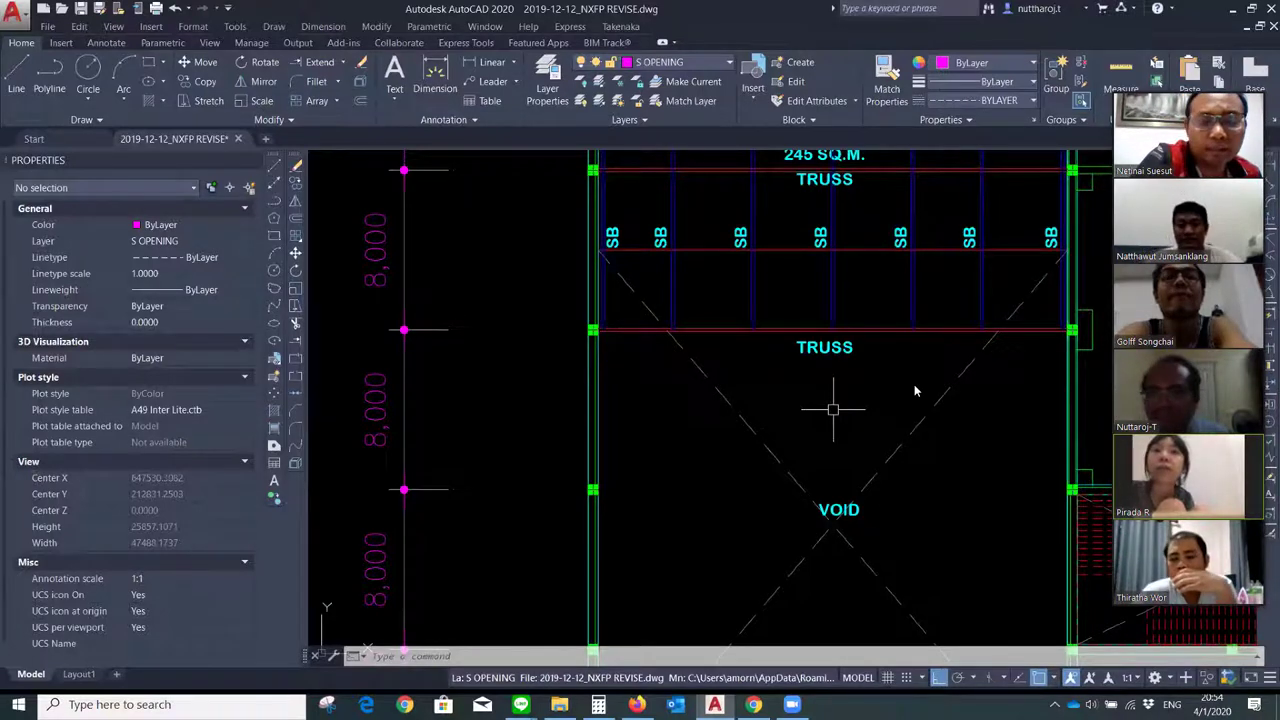
scroll(824, 419, "down", 2)
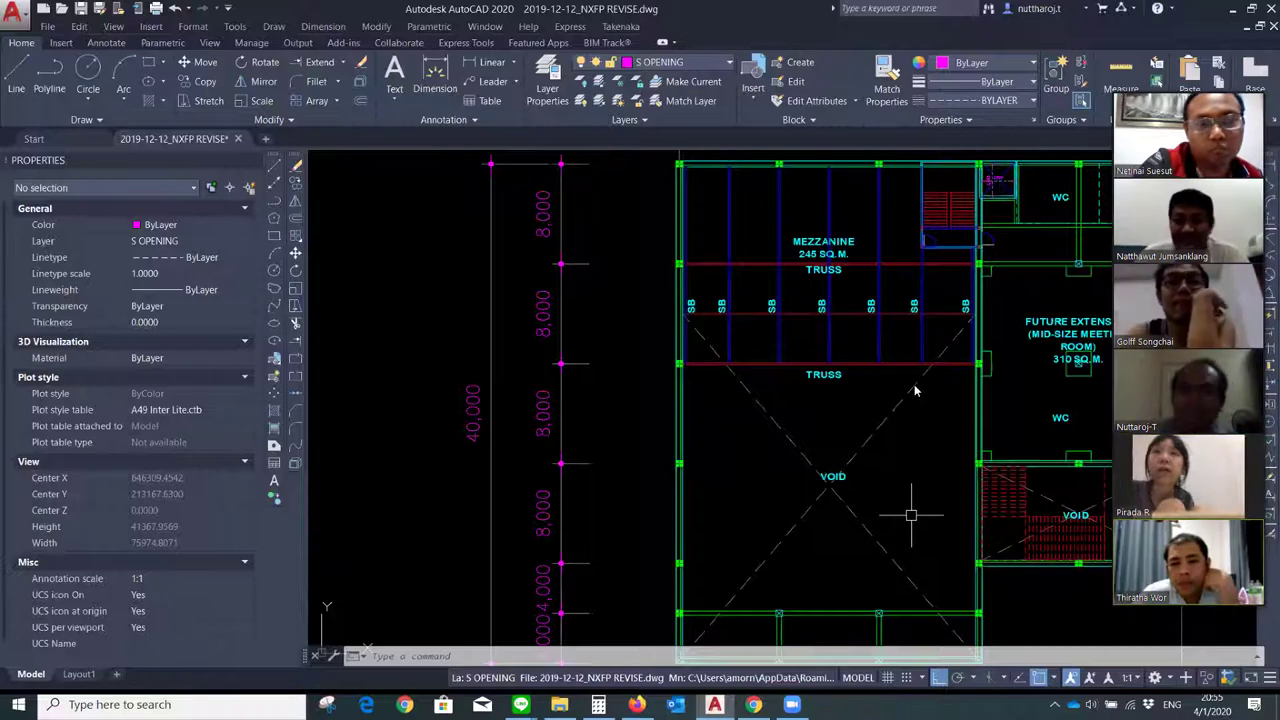
Zoom out to show both rows of three floor plans and the SUMMARY TOTAL GFA table
scroll(910, 515, "down", 4)
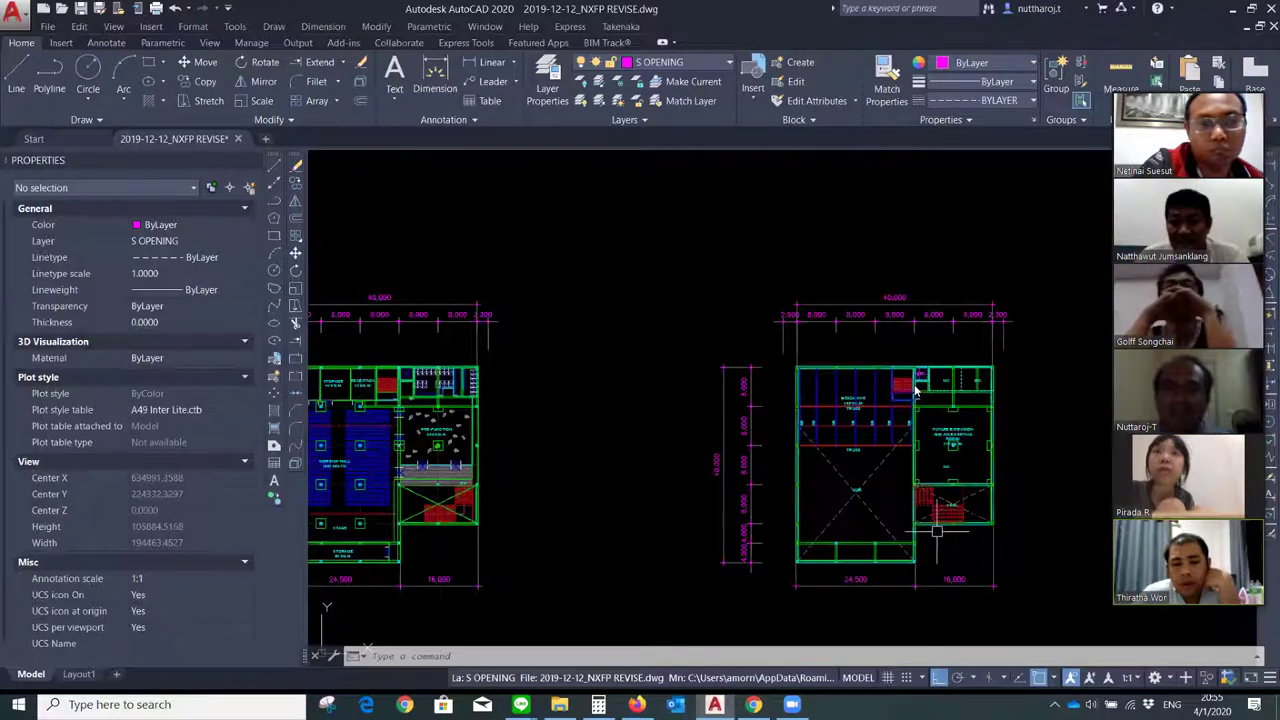
scroll(900, 500, "down", 2)
scroll(872, 470, "down", 2)
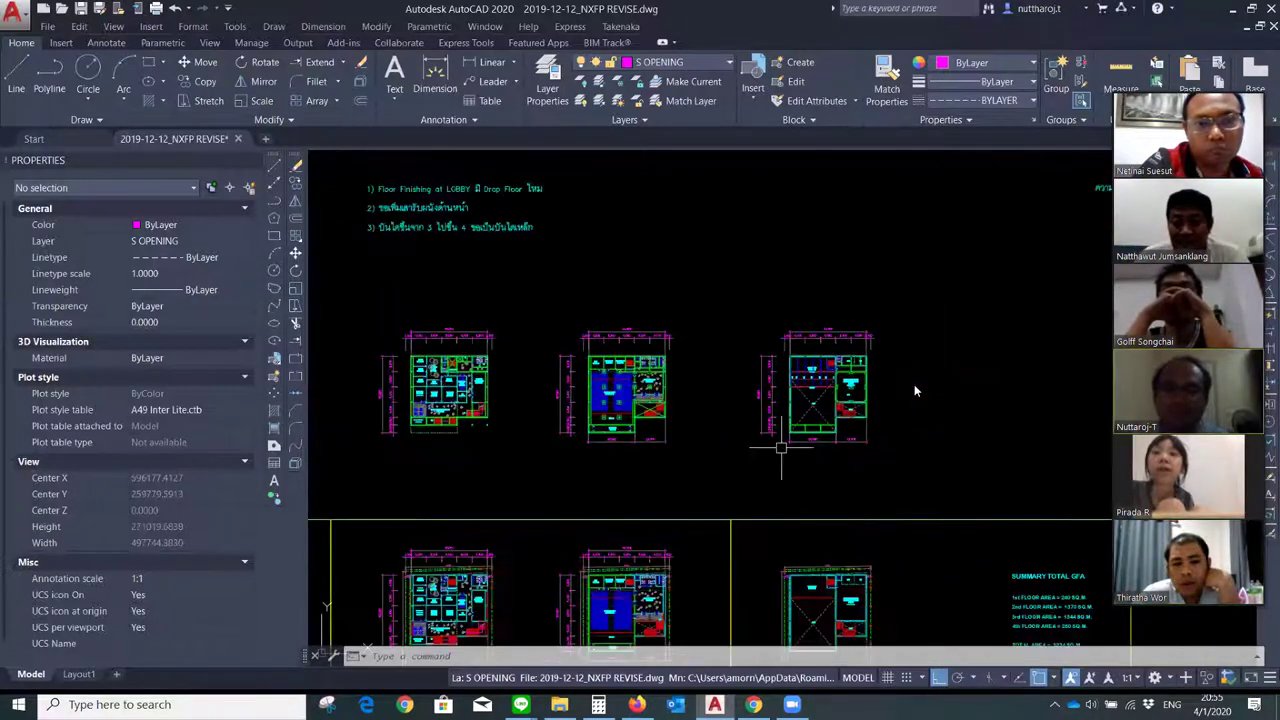
middle_click_drag(842, 612, 850, 520)
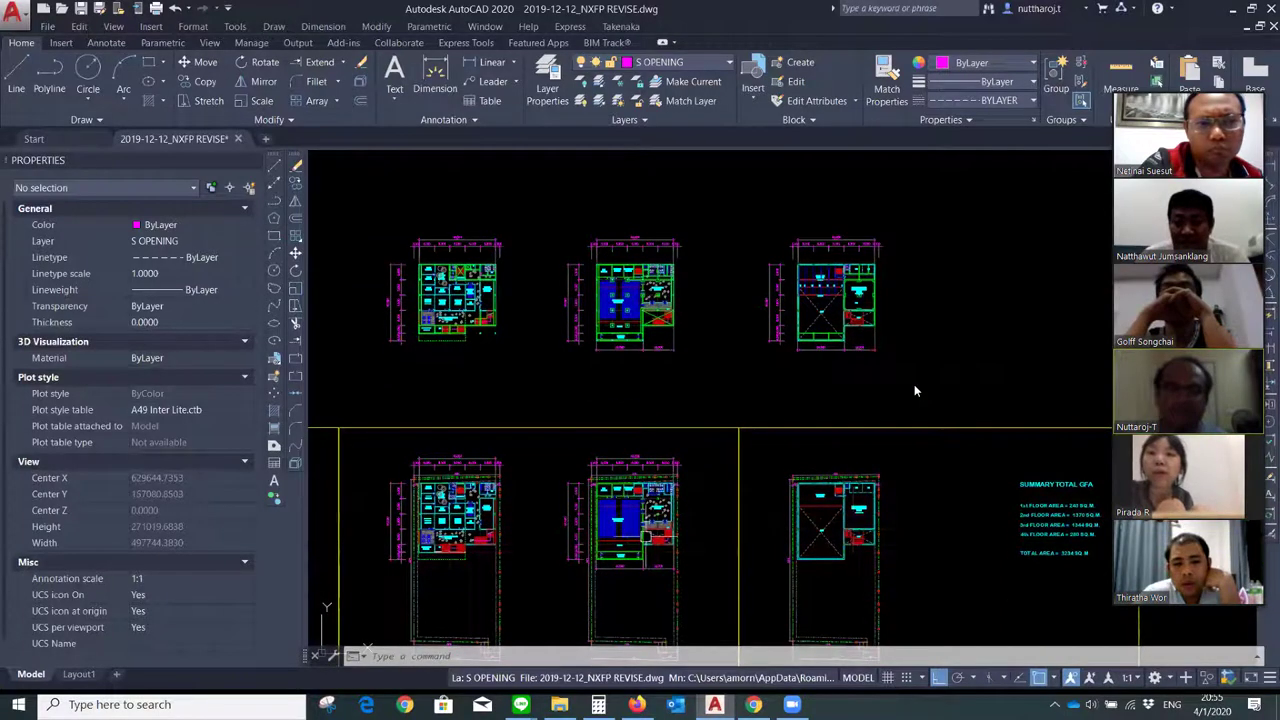
scroll(751, 580, "up", 2)
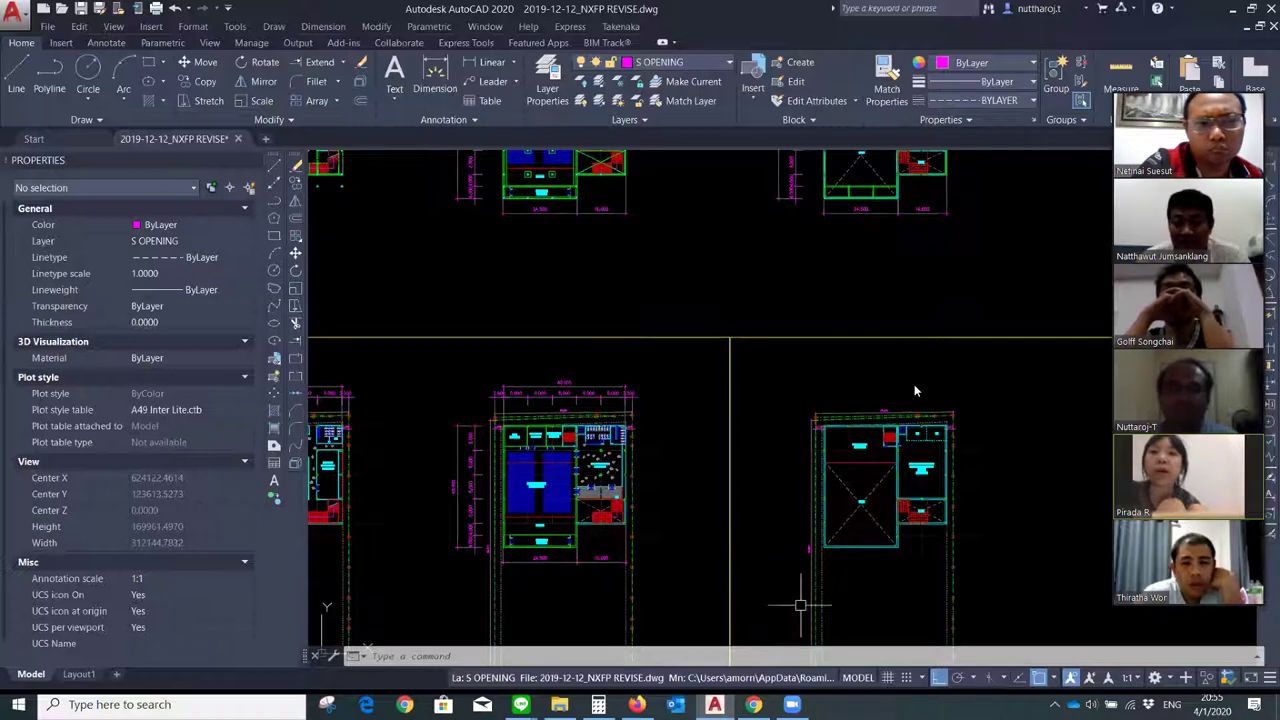
scroll(921, 611, "down", 2)
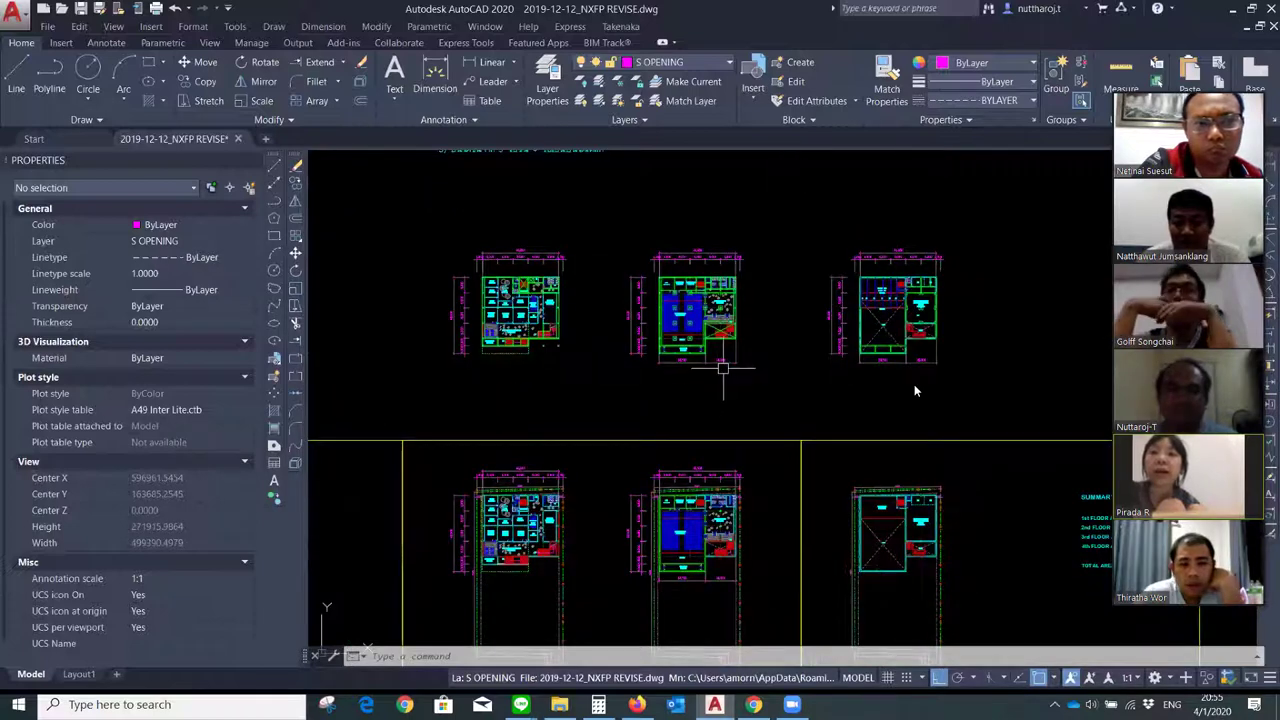
scroll(723, 368, "up", 2)
scroll(914, 371, "down", 2)
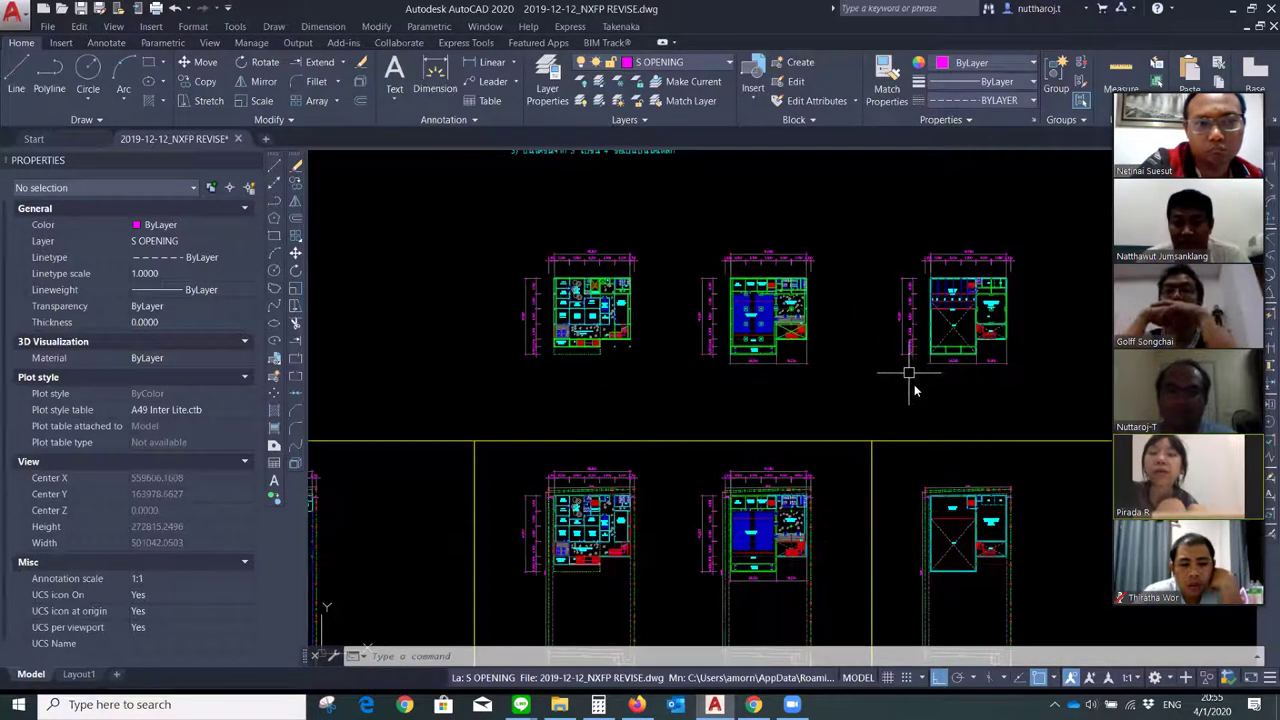
Zoom through the floor plans to inspect the KIDS rooms
scroll(917, 380, "up", 2)
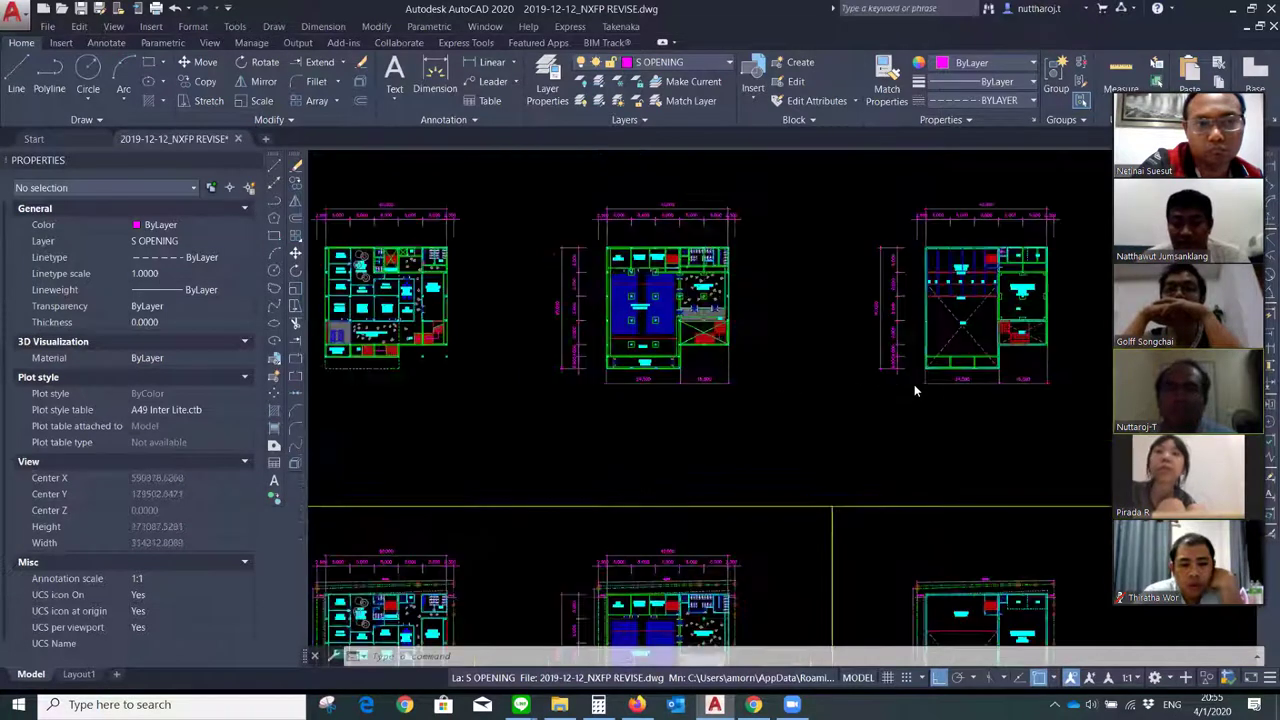
scroll(948, 330, "up", 2)
scroll(945, 350, "up", 4)
scroll(1000, 415, "down", 1)
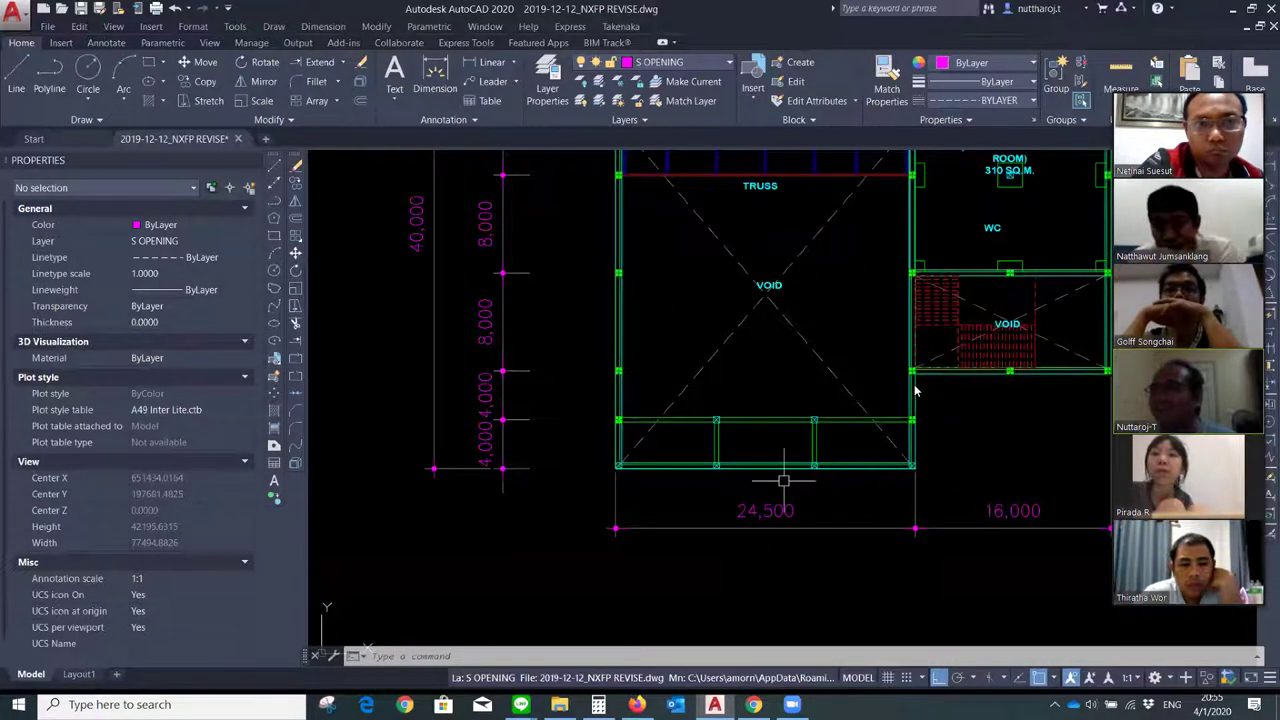
scroll(782, 476, "down", 2)
scroll(700, 330, "down", 1)
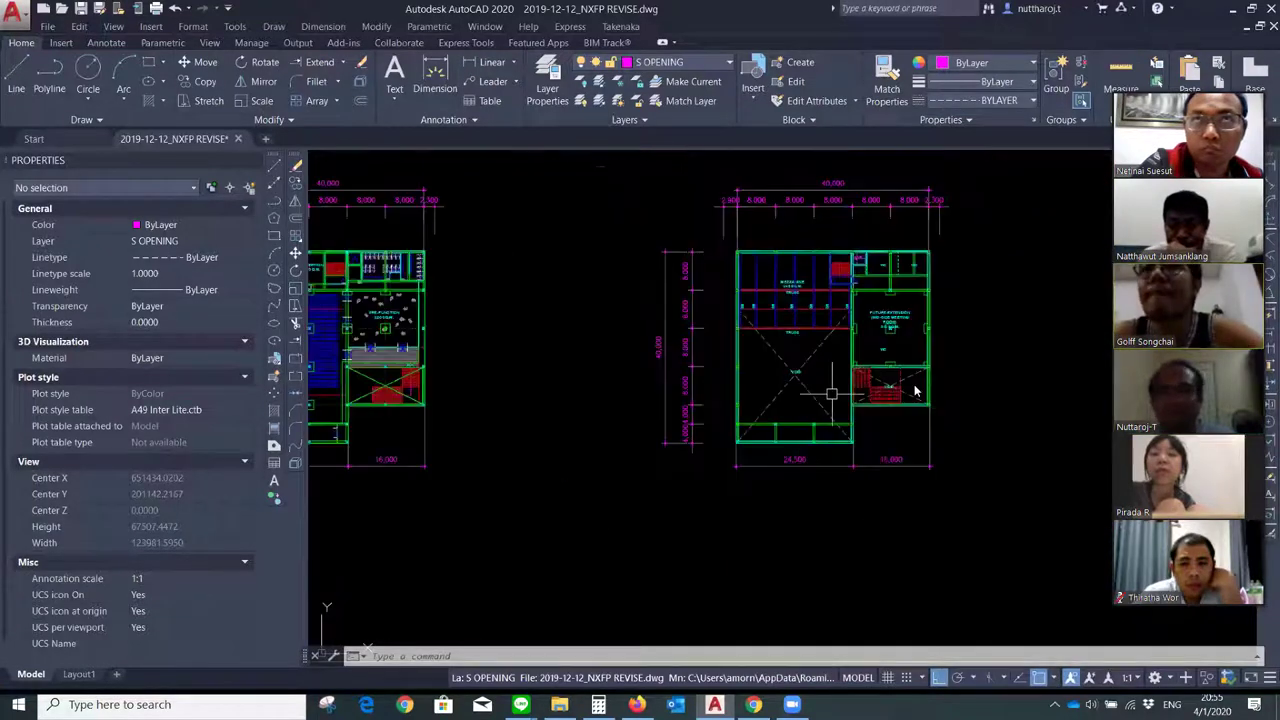
scroll(820, 380, "down", 3)
scroll(414, 394, "up", 2)
scroll(414, 394, "up", 2)
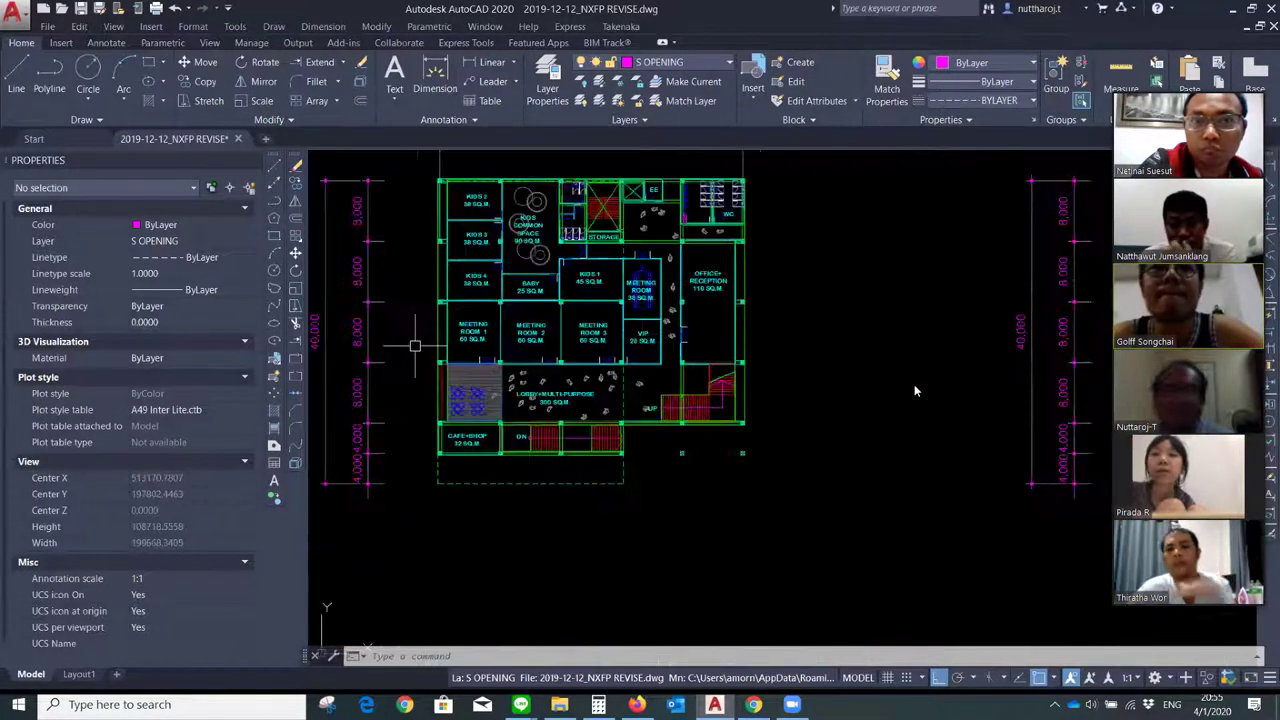
scroll(914, 390, "up", 5)
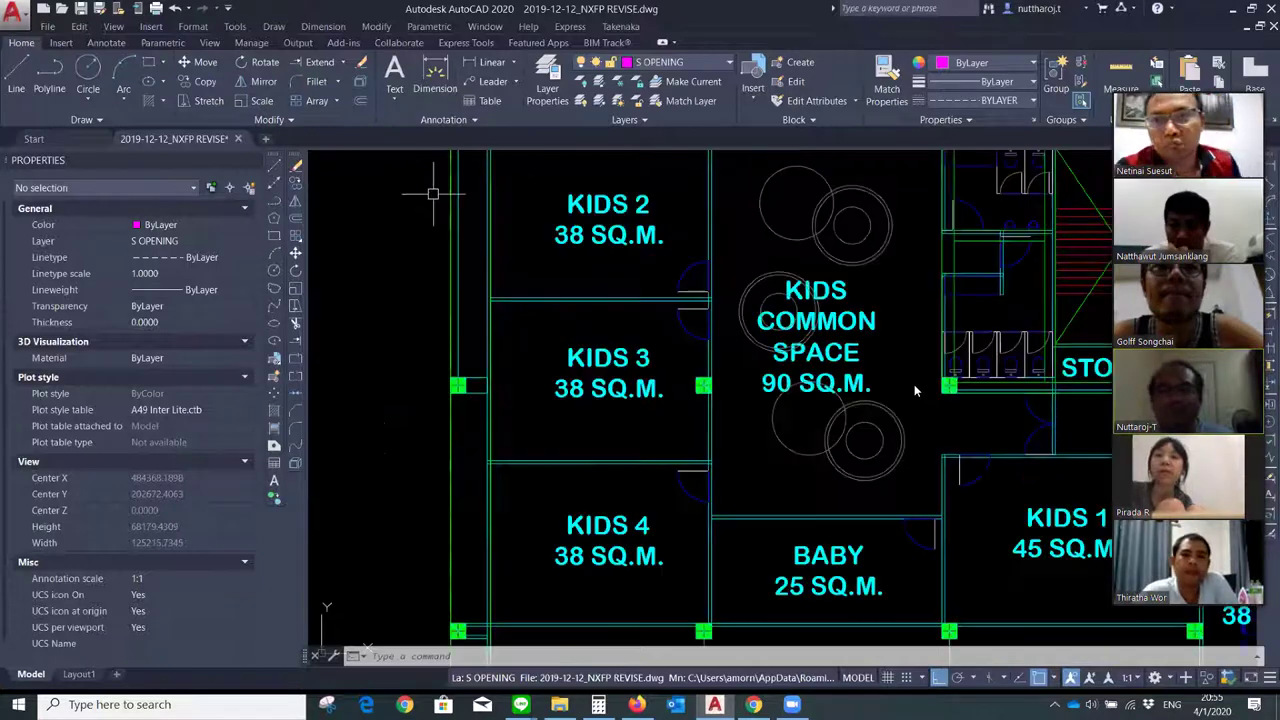
Zoom in close on the 32 sq.m. CAFE+SHOP room
scroll(914, 390, "down", 5)
scroll(491, 251, "up", 4)
scroll(614, 266, "up", 2)
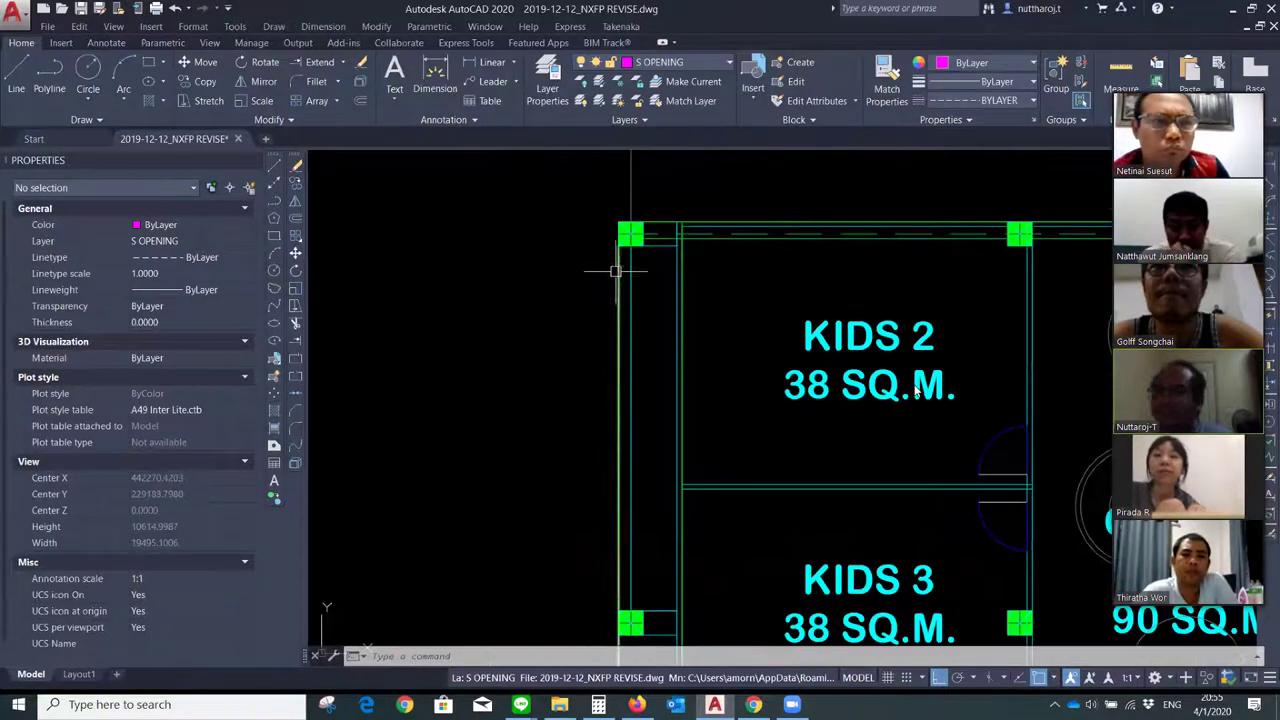
scroll(612, 224, "up", 3)
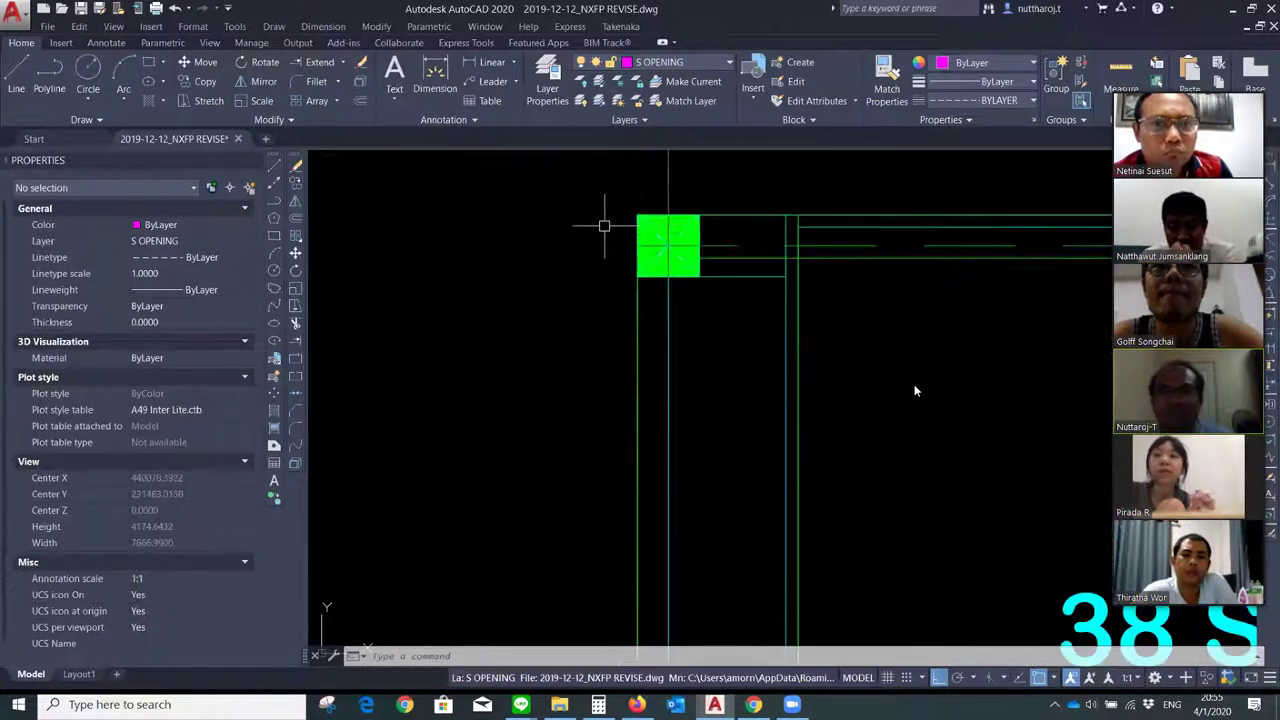
scroll(626, 212, "down", 2)
scroll(623, 206, "down", 2)
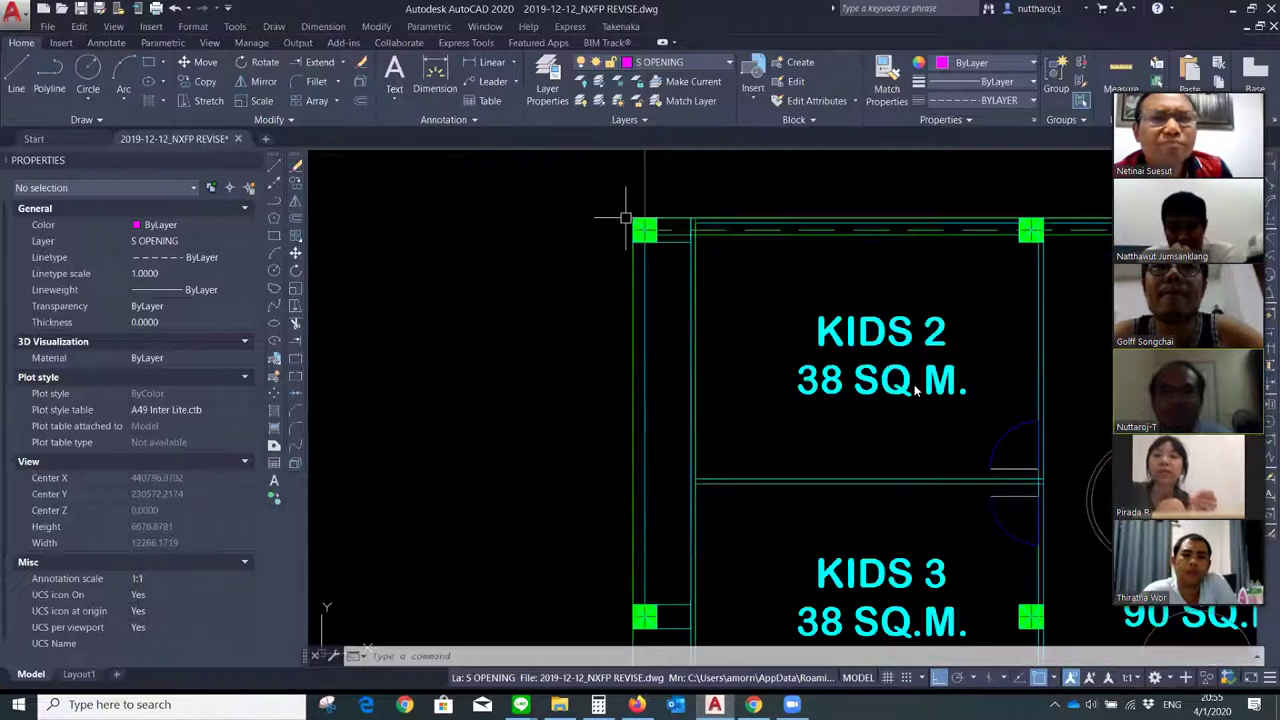
scroll(623, 206, "down", 3)
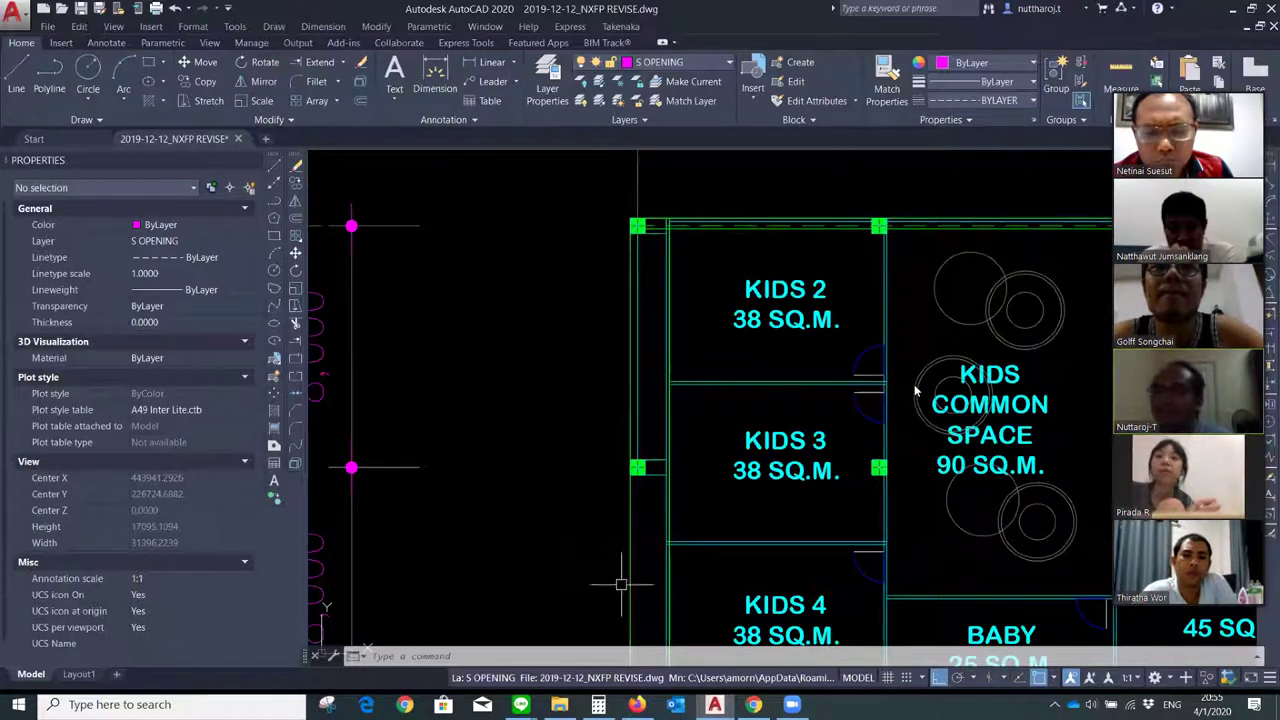
scroll(660, 390, "down", 10)
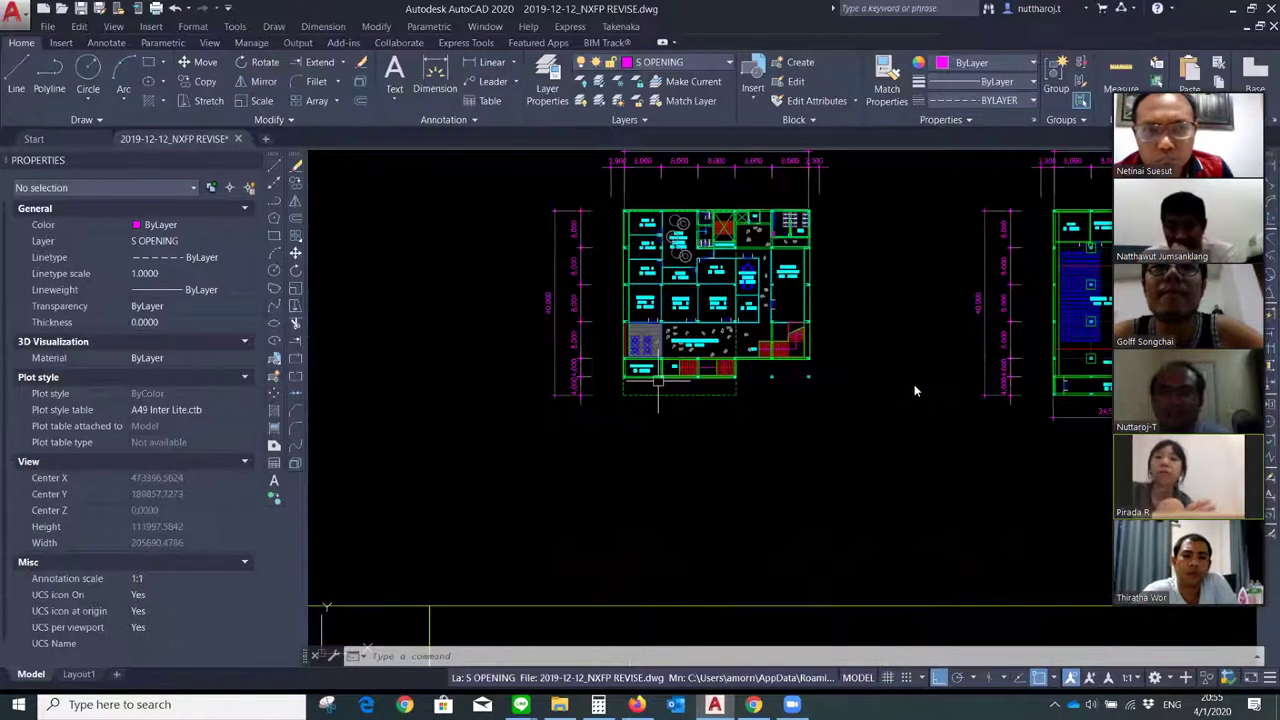
scroll(592, 470, "up", 8)
scroll(585, 456, "up", 2)
scroll(529, 411, "up", 2)
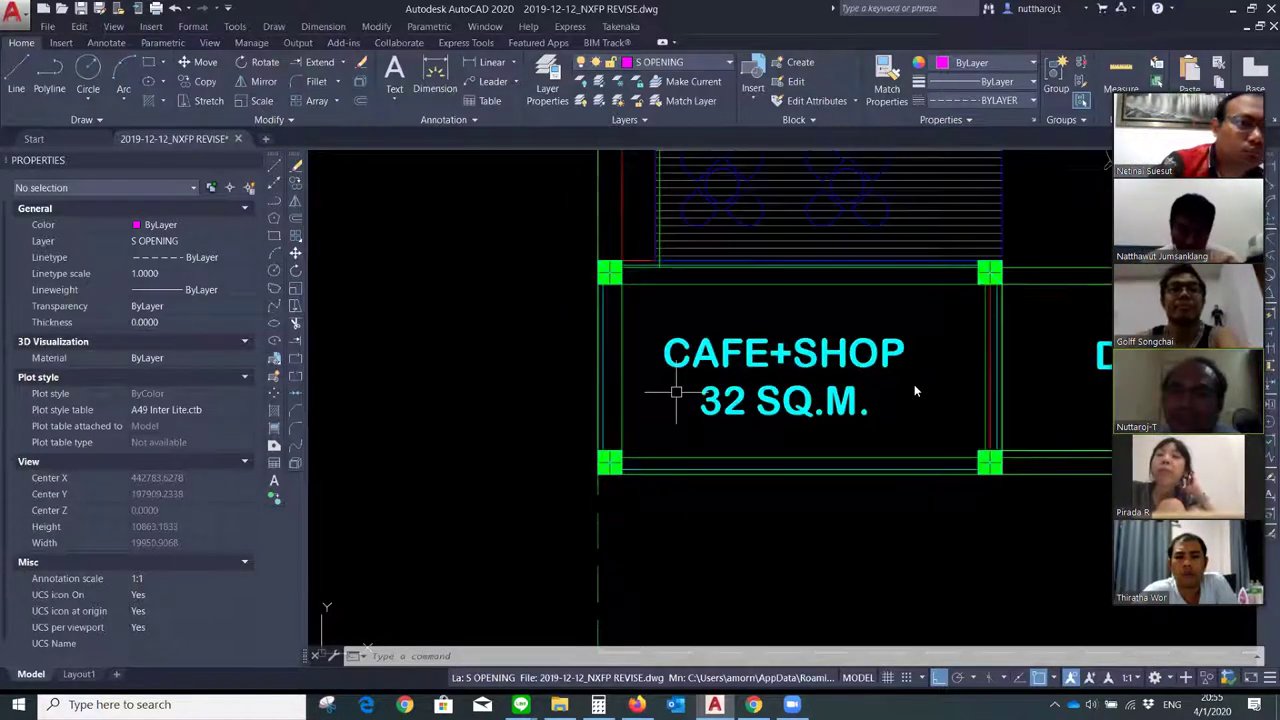
Zoom out to the whole plans, then in on the worship hall's stage and 80 sq.m. storage
scroll(665, 420, "down", 4)
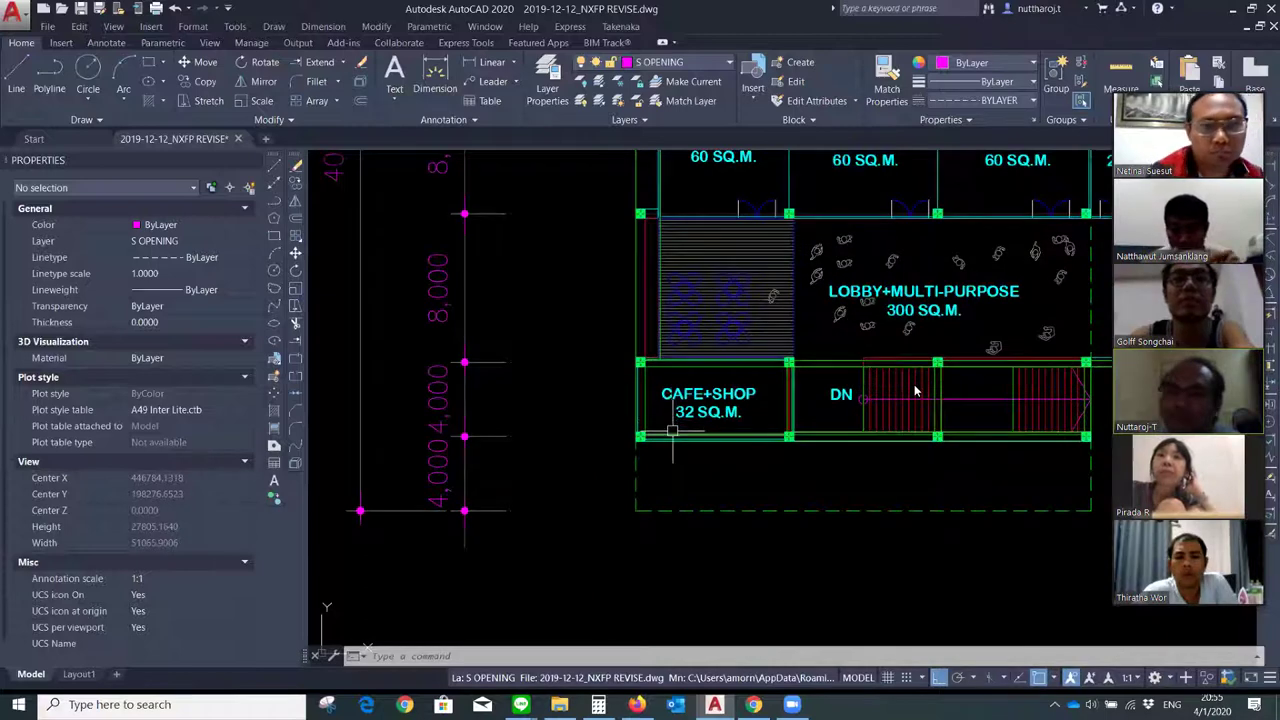
scroll(672, 432, "down", 3)
scroll(807, 455, "up", 3)
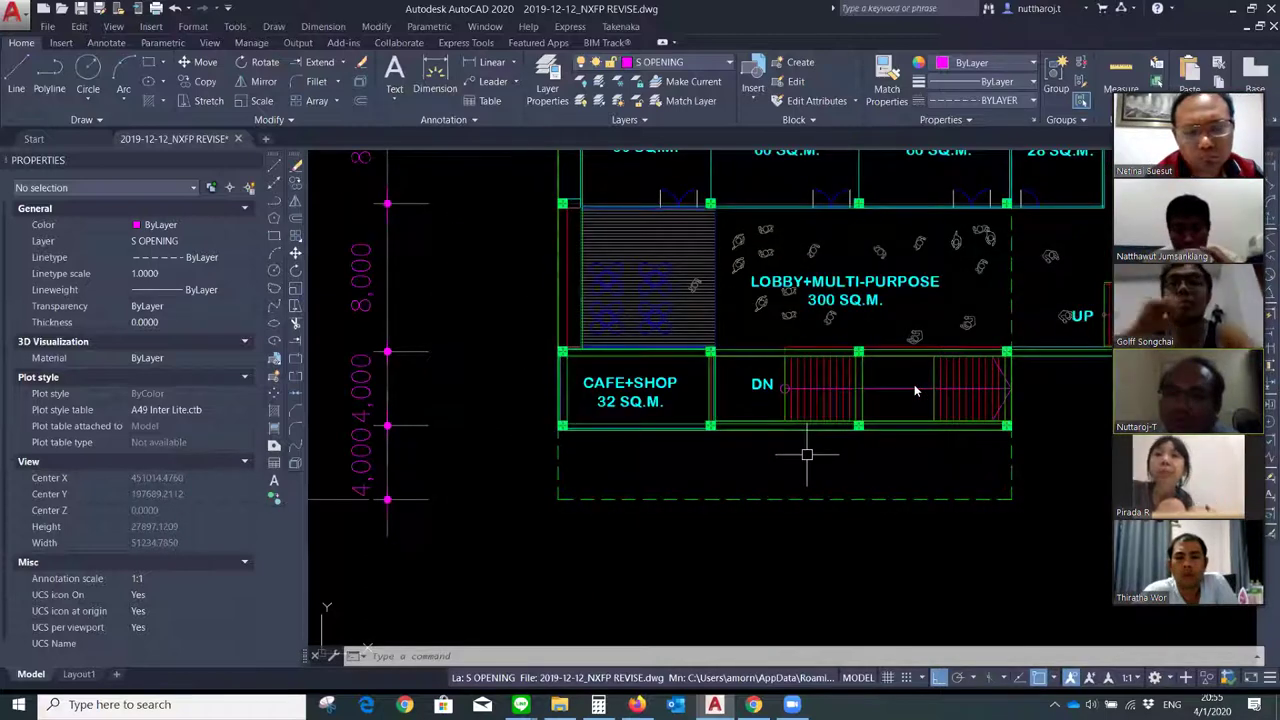
scroll(807, 455, "down", 2)
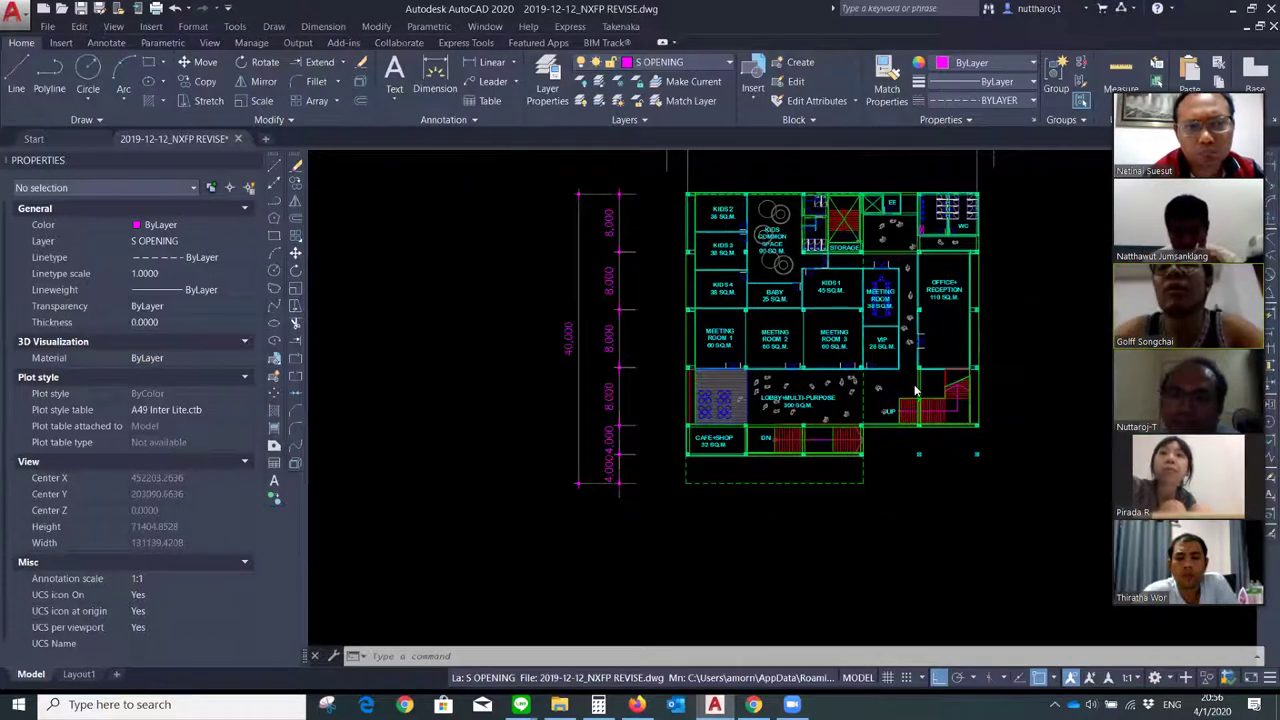
scroll(676, 200, "up", 2)
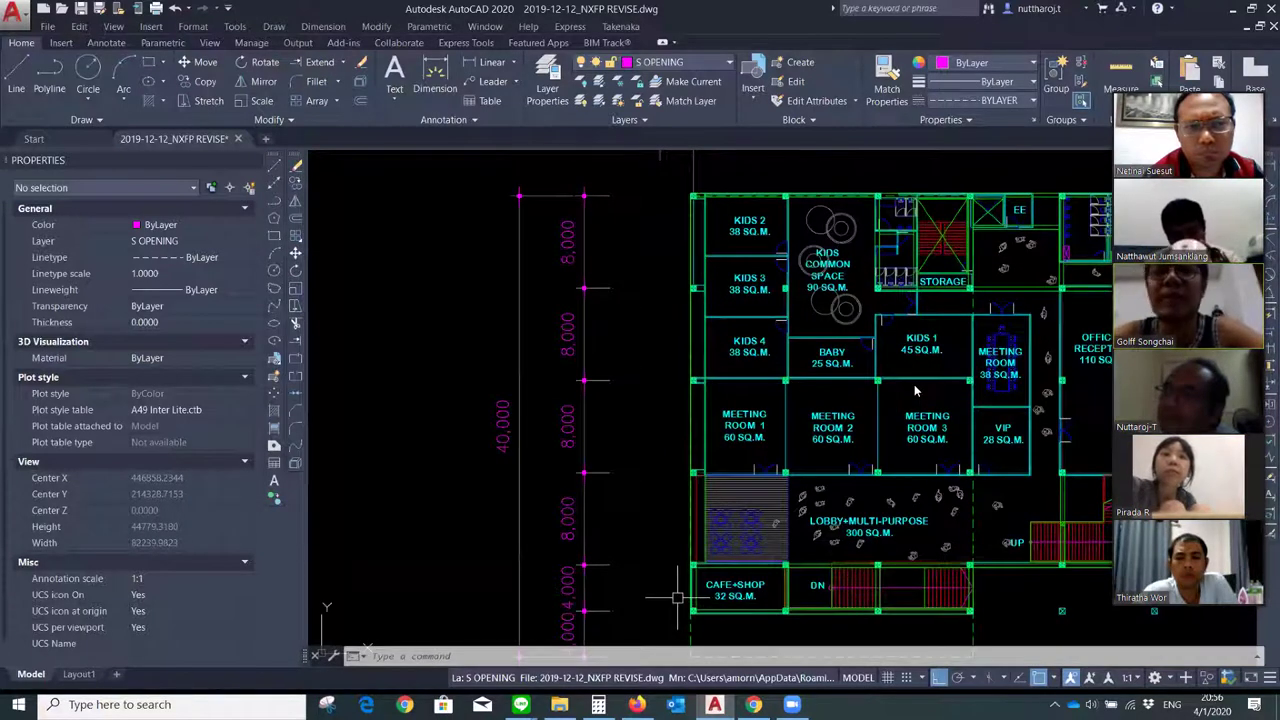
scroll(914, 391, "down", 3)
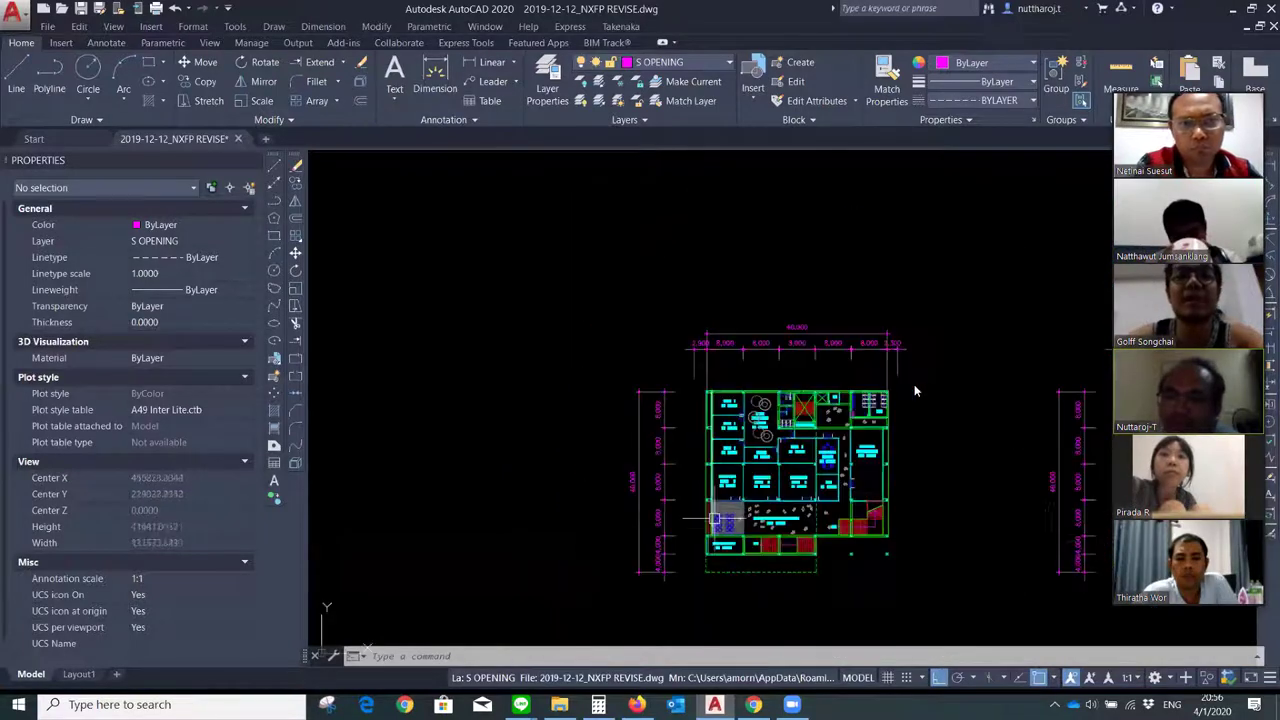
scroll(914, 391, "up", 3)
scroll(914, 391, "up", 5)
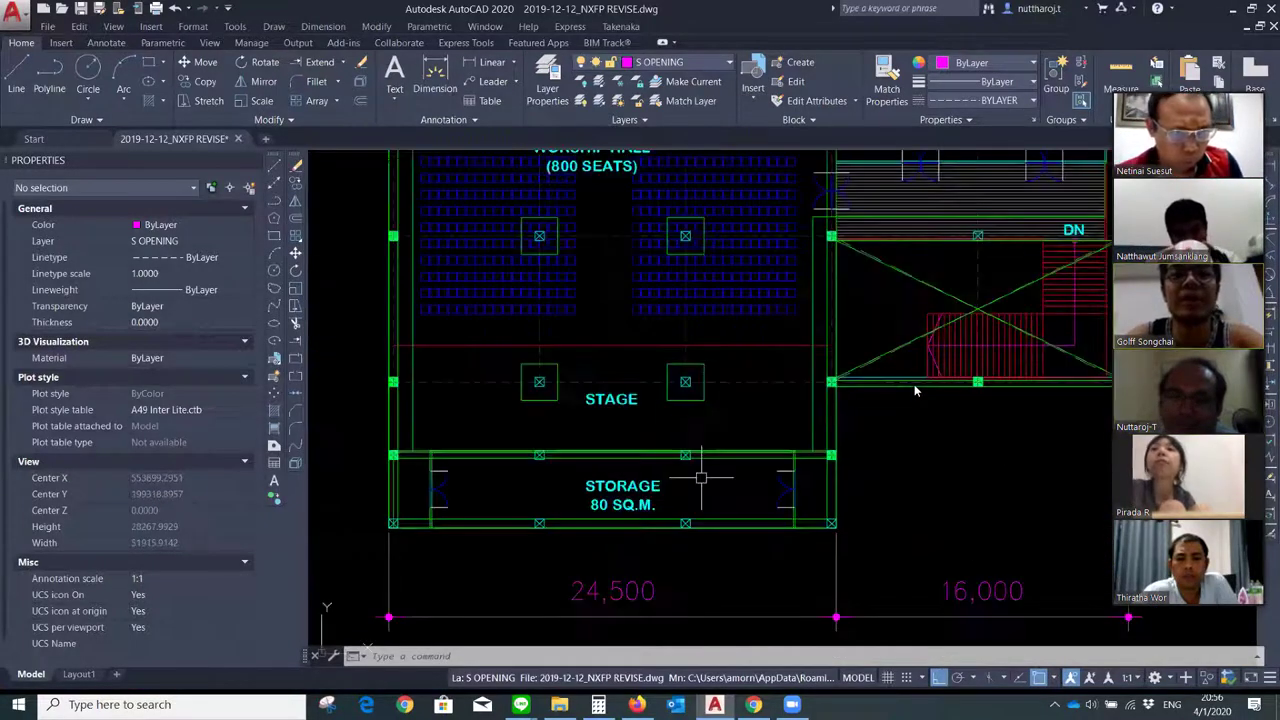
scroll(914, 391, "up", 2)
scroll(914, 391, "down", 2)
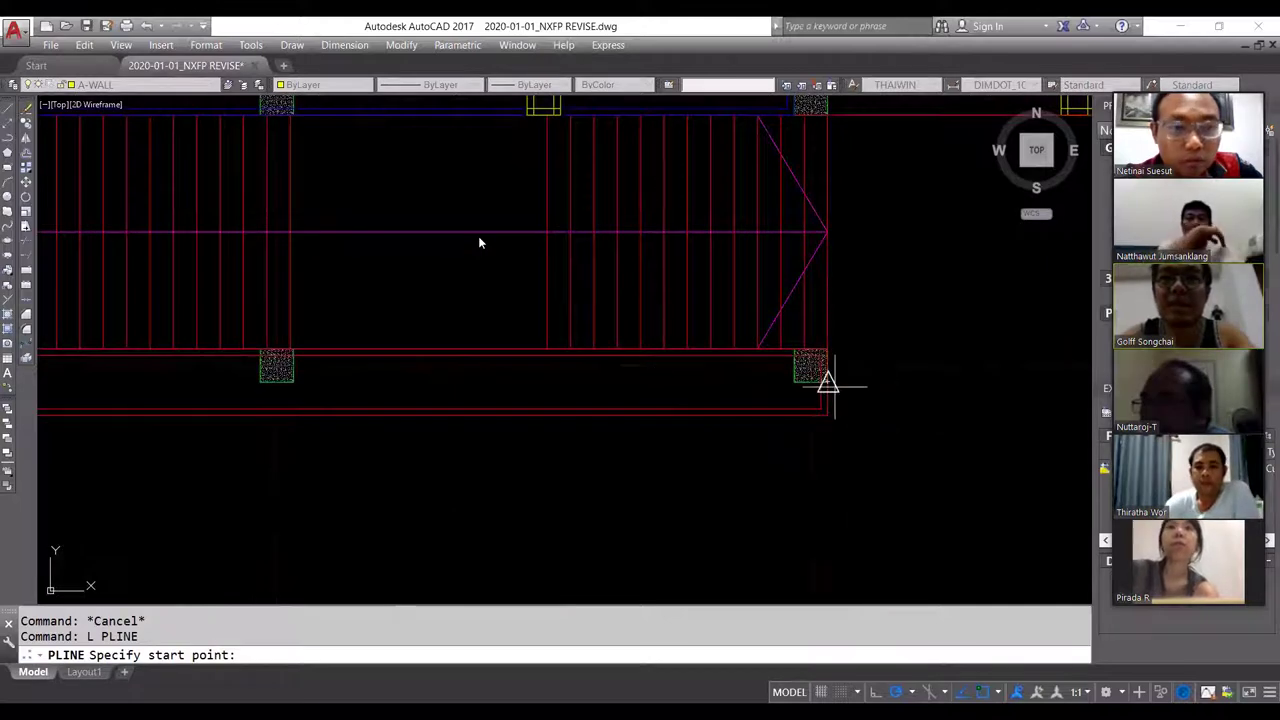
Attempt to fillet the stair corner, cancelling when the locked layer rejects it
key("Escape")
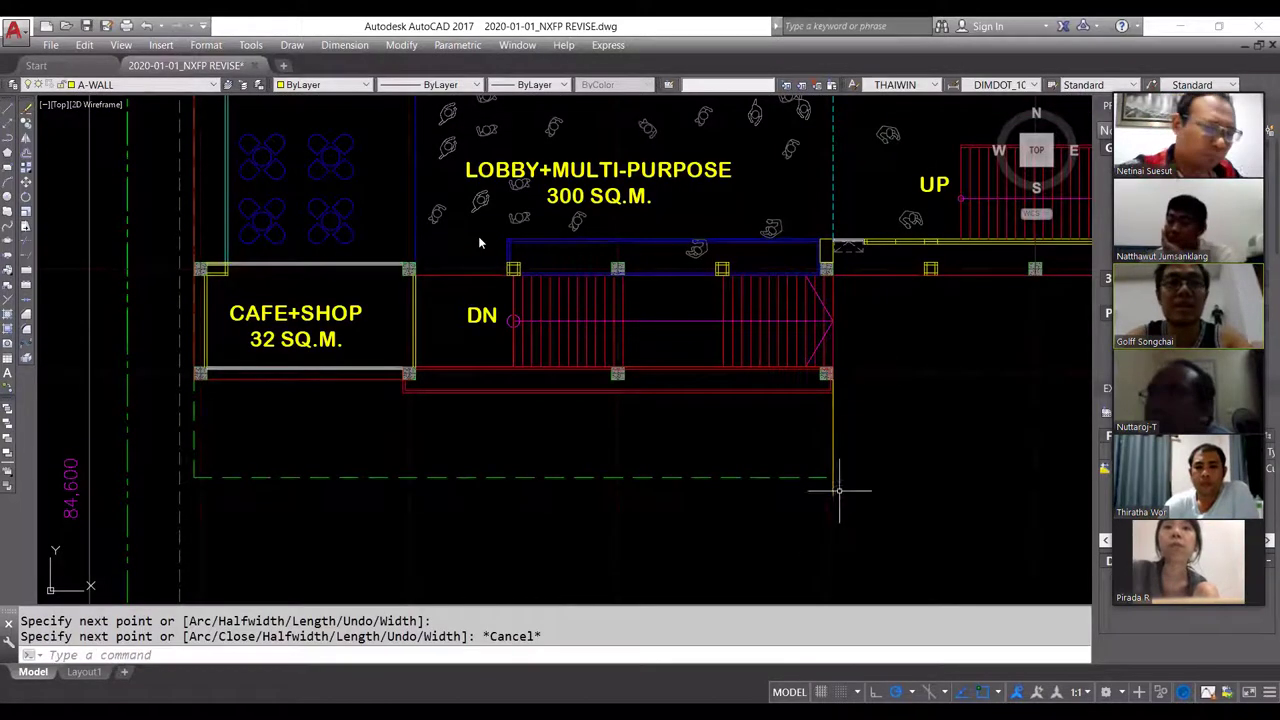
type("f")
key("Return")
left_click(833, 458)
left_click(835, 455)
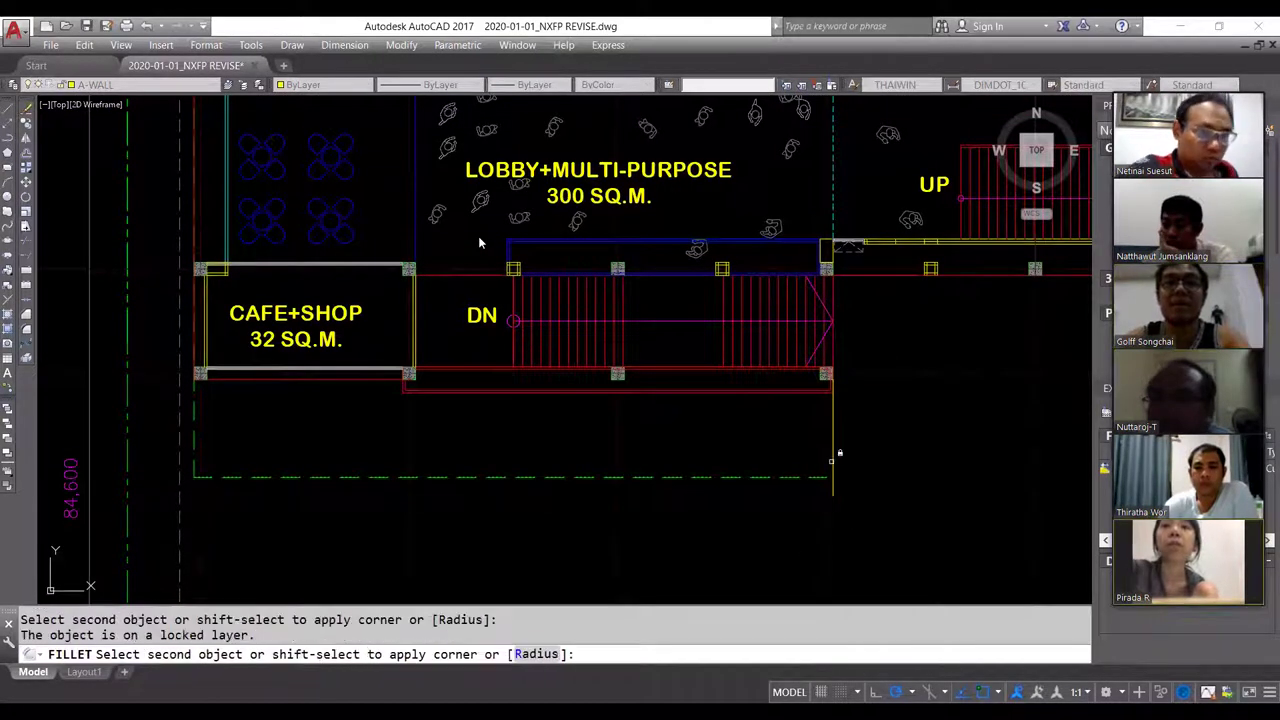
key("Escape")
Zoom out to see all floor-plan sheets, including the 40,000-wide ground floor plan
scroll(968, 410, "down", 5)
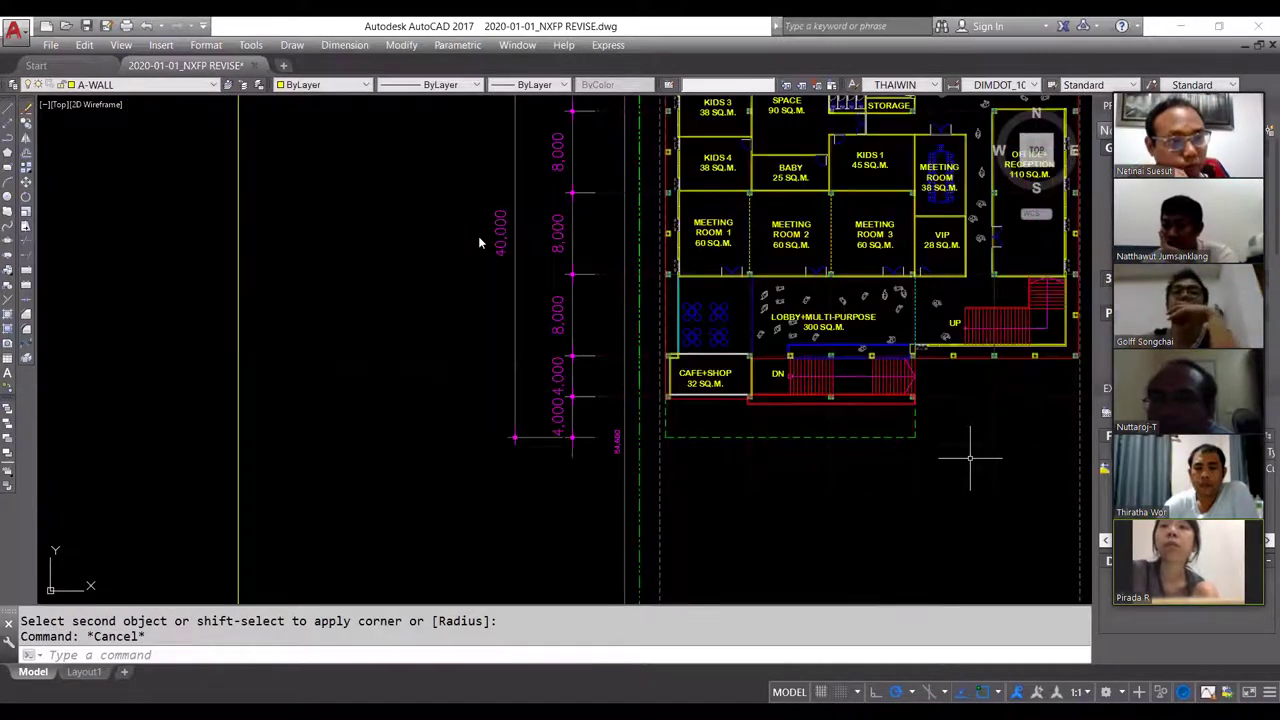
scroll(990, 440, "up", 1)
scroll(994, 451, "down", 2)
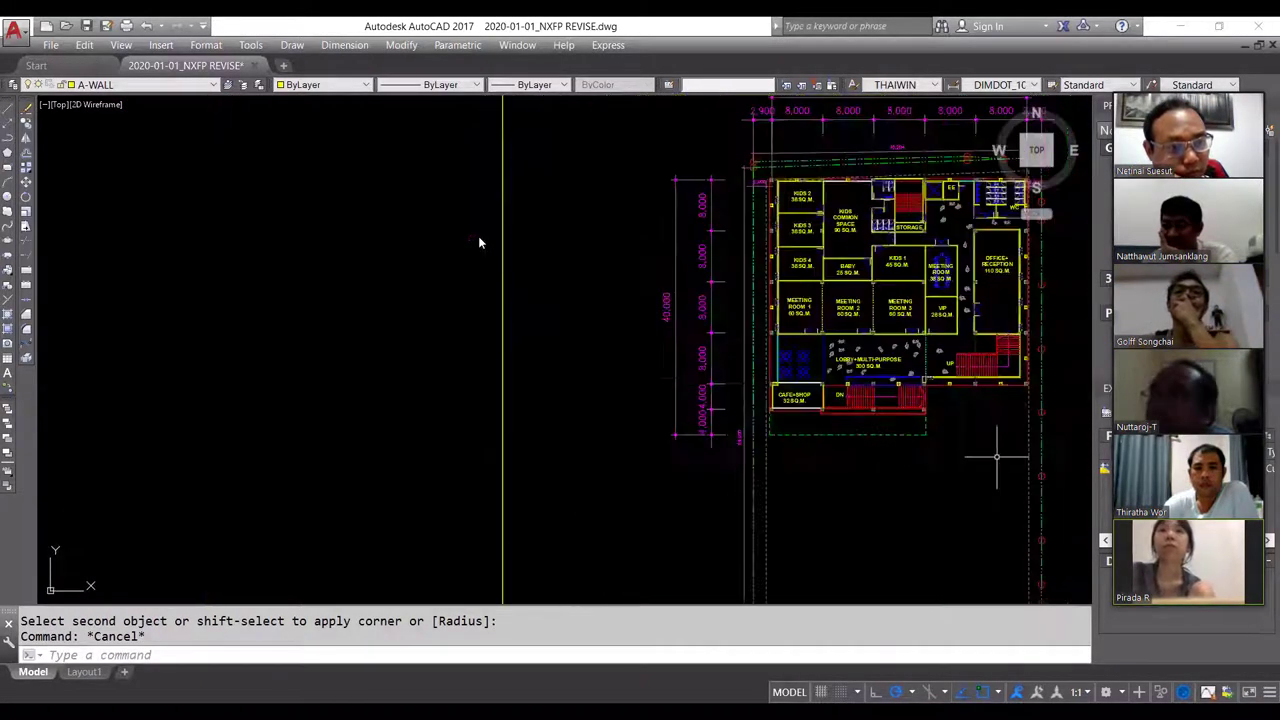
scroll(908, 466, "down", 1)
scroll(753, 487, "down", 1)
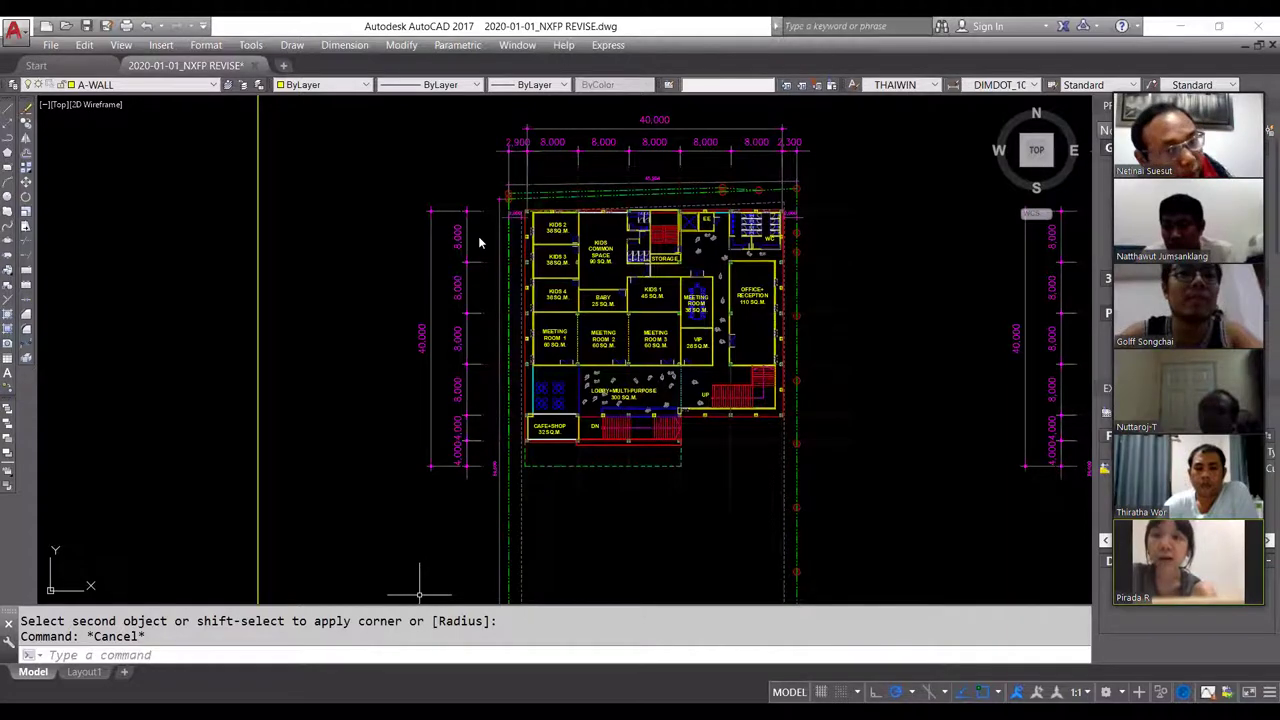
Zoom in on the AutoCAD section drawing
scroll(479, 242, "down", 5)
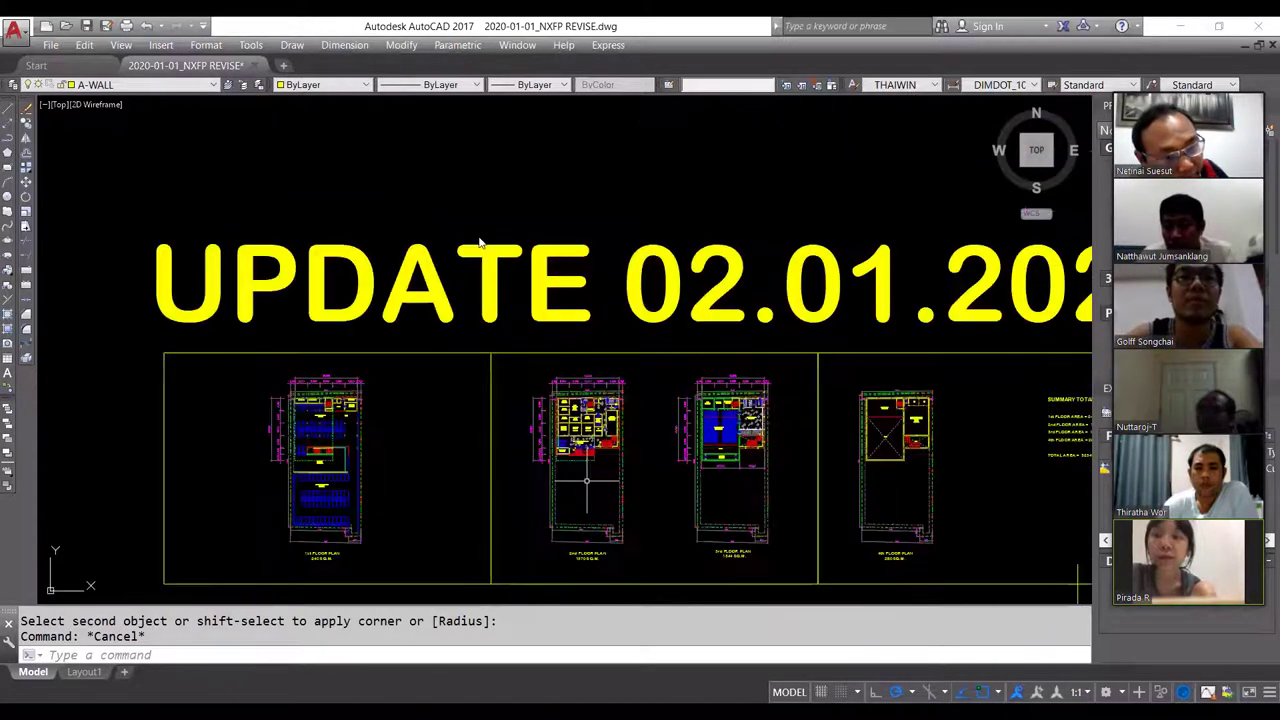
scroll(816, 470, "up", 4)
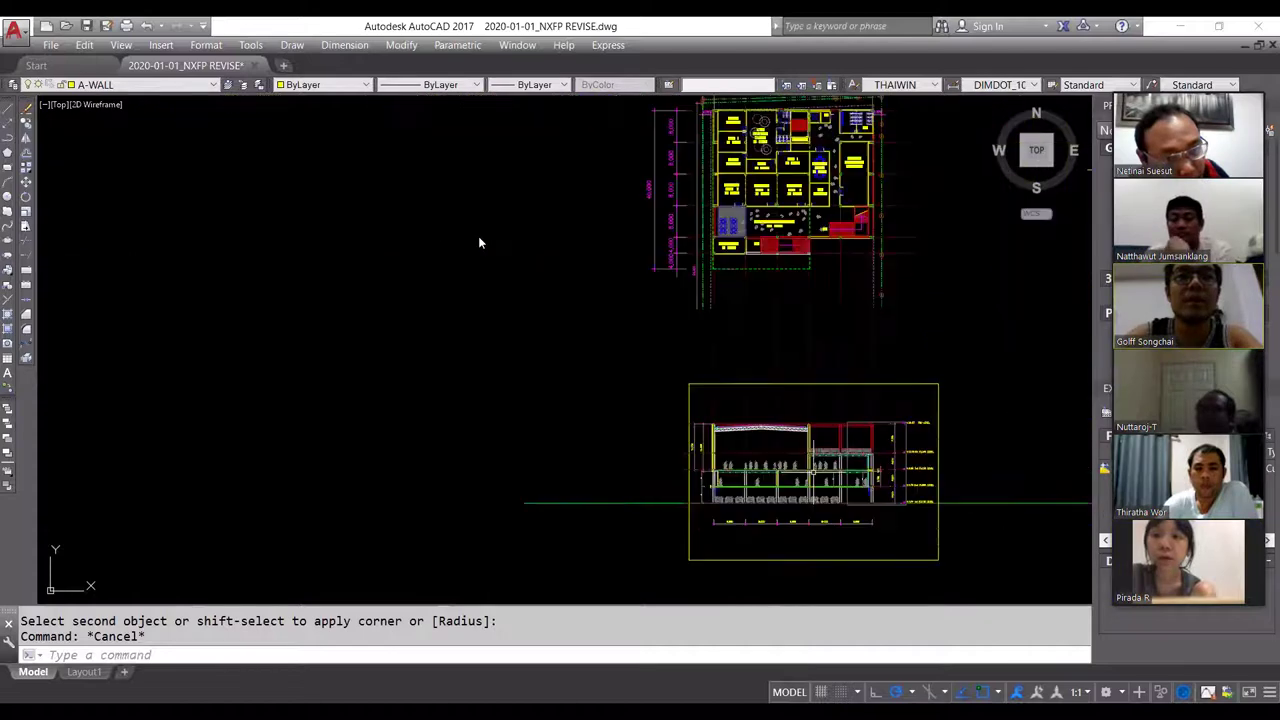
scroll(816, 472, "up", 4)
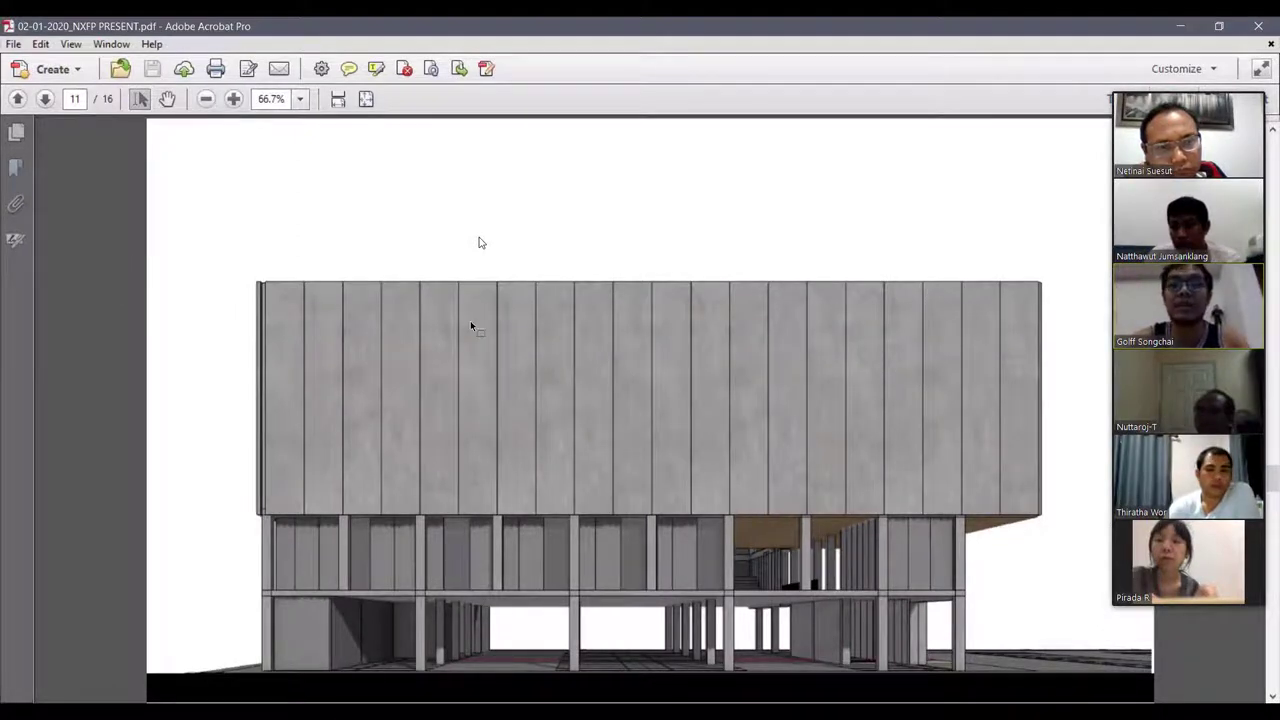
Fit the whole page and settle on the page 12 NEXUS CHURCH elevation
key("ctrl+0")
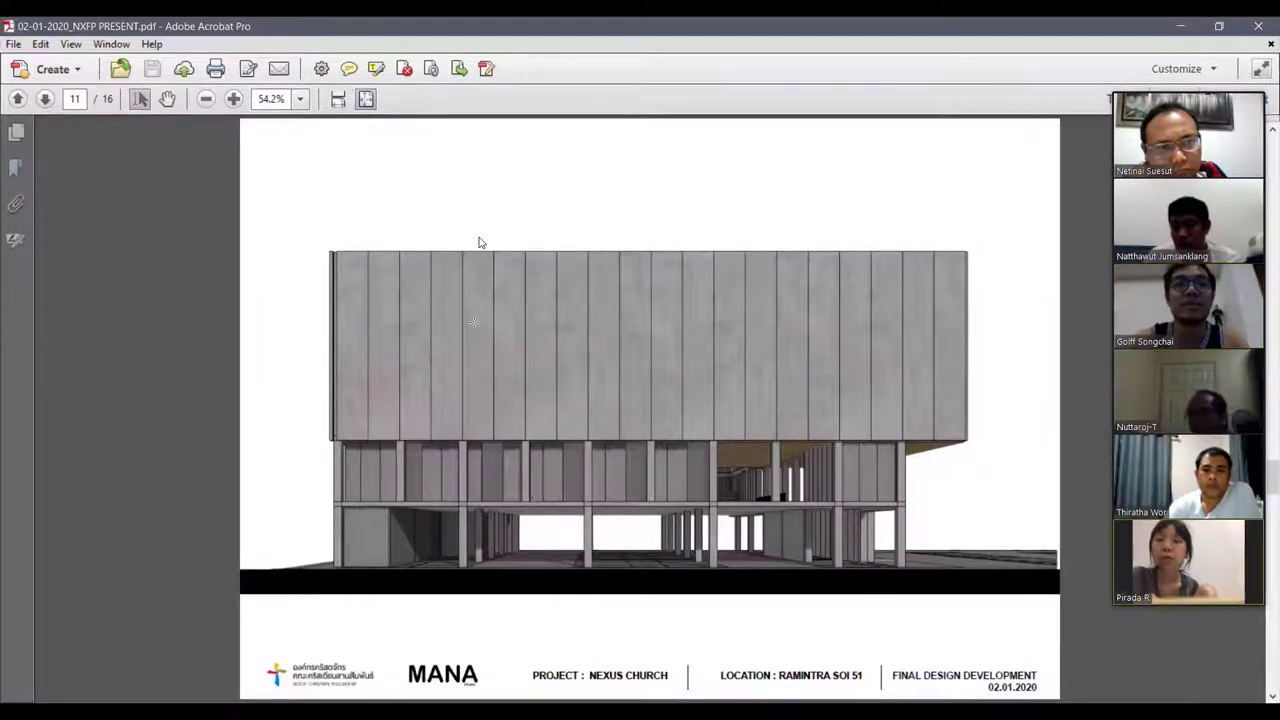
key("Right")
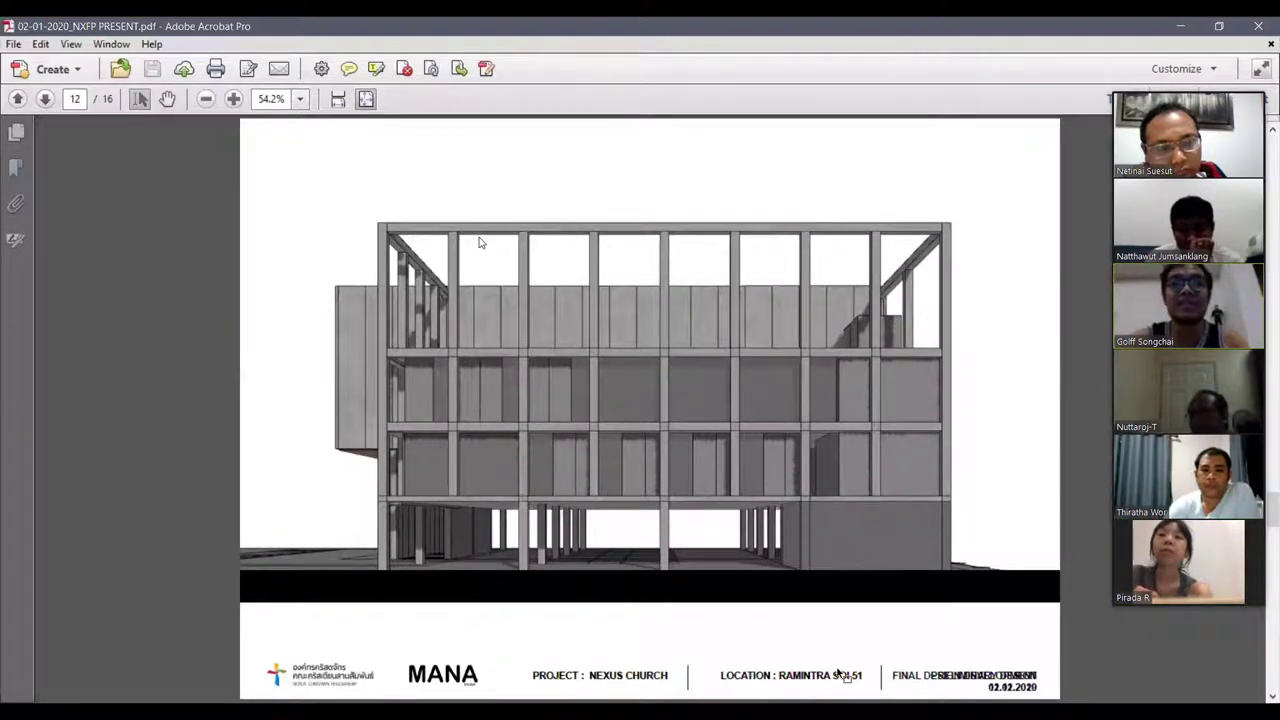
key("Right")
key("Left")
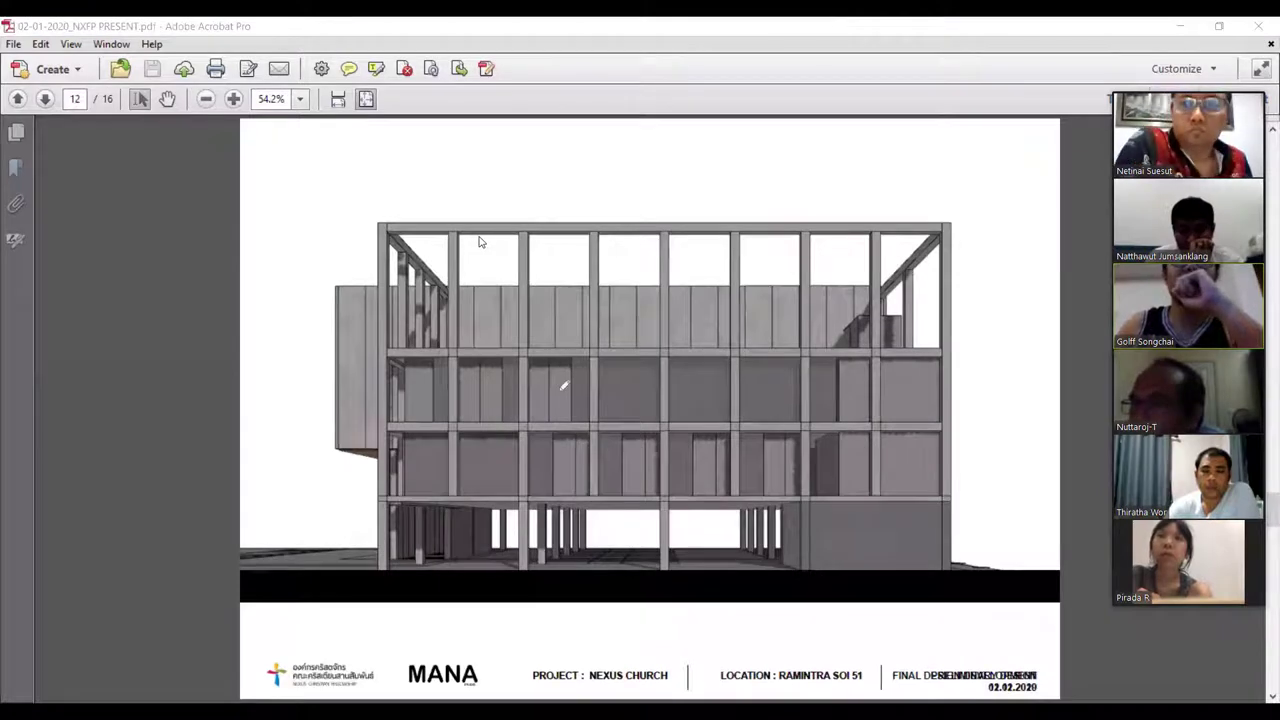
Draw short red pen marks over the elevation's window bays
mouse_move(539, 378)
left_mouse_down()
mouse_move(539, 392)
mouse_move(560, 392)
left_mouse_up()
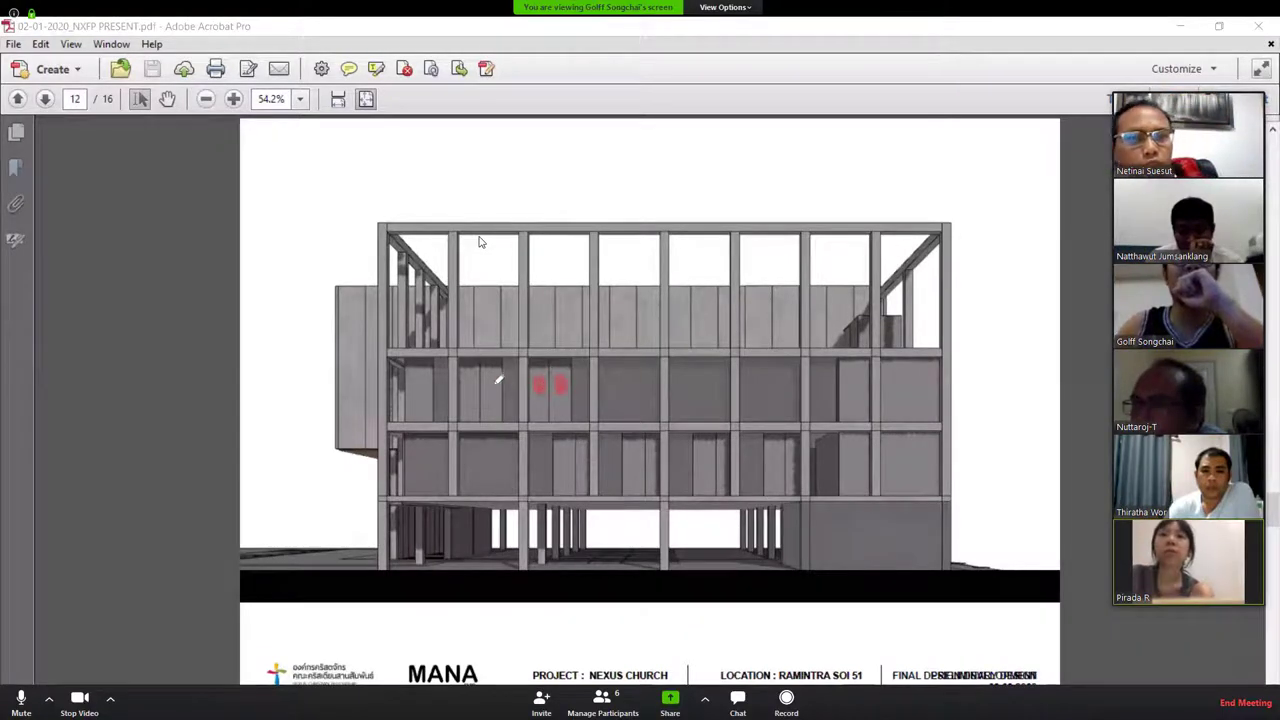
left_click_drag(486, 377, 486, 392)
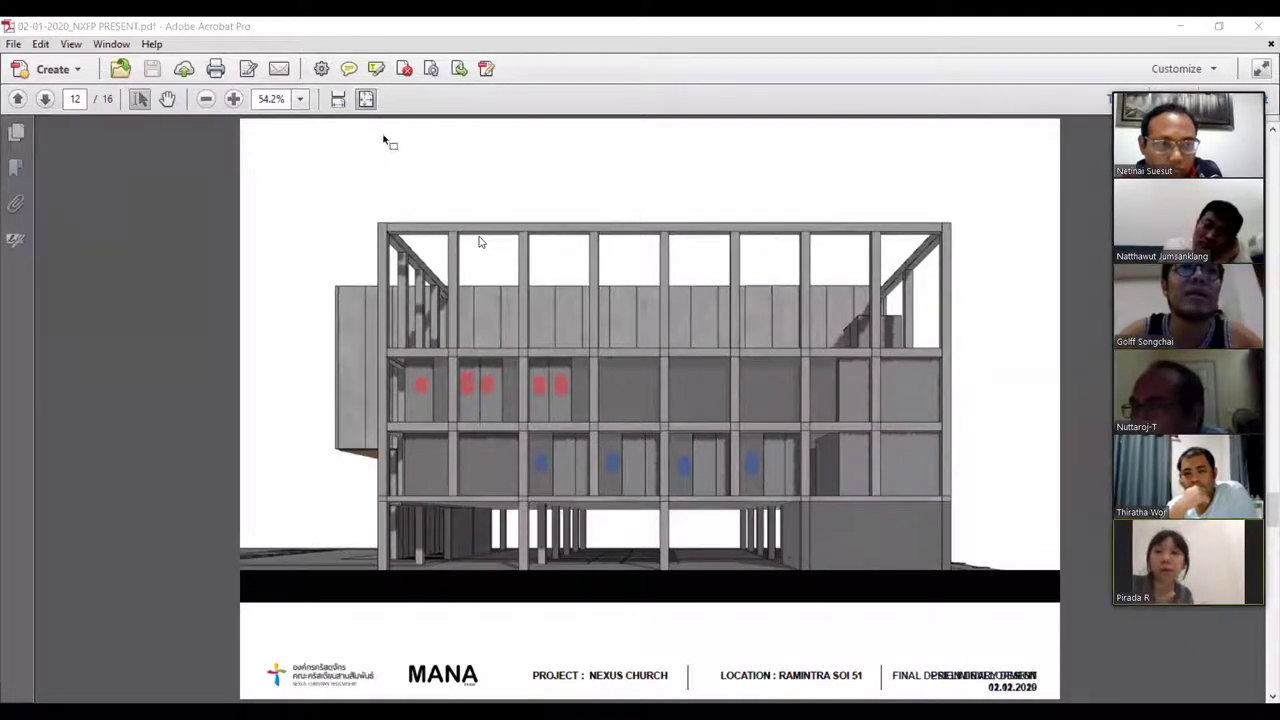
Page back to page 5, the 2nd floor plans
key("Left")
key("Left")
key("Left")
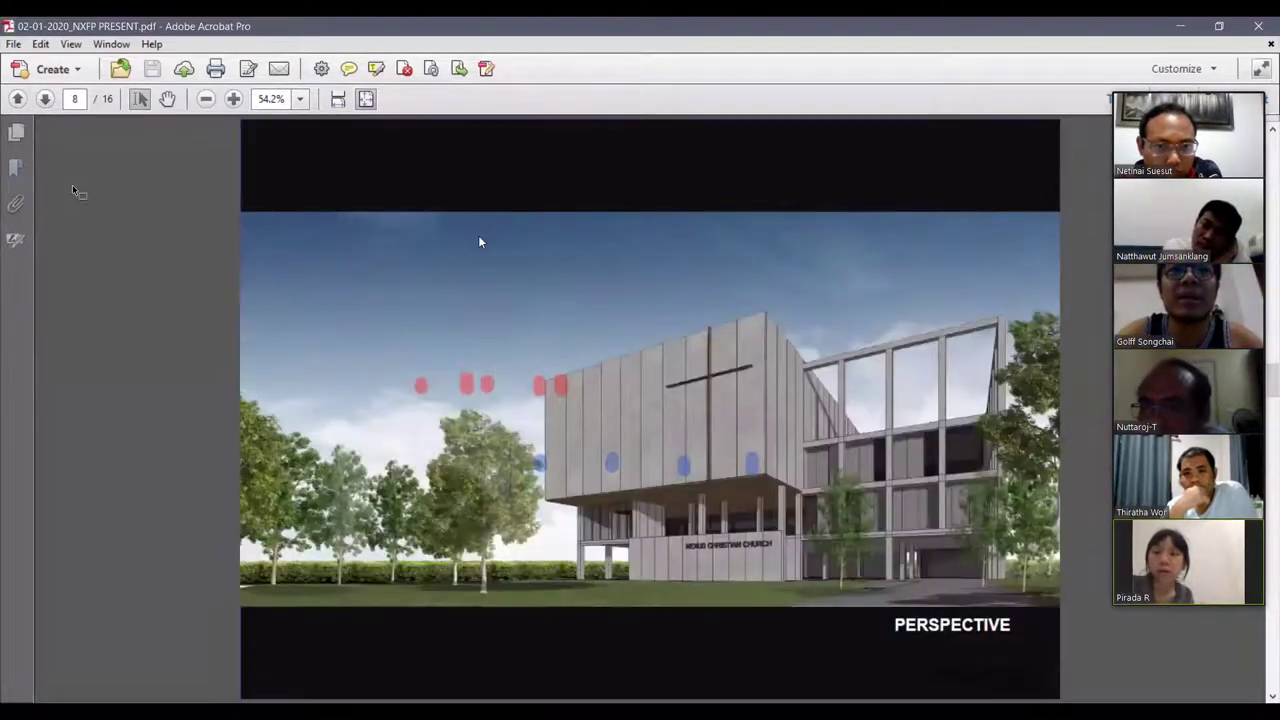
key("Left")
key("Left")
key("Left")
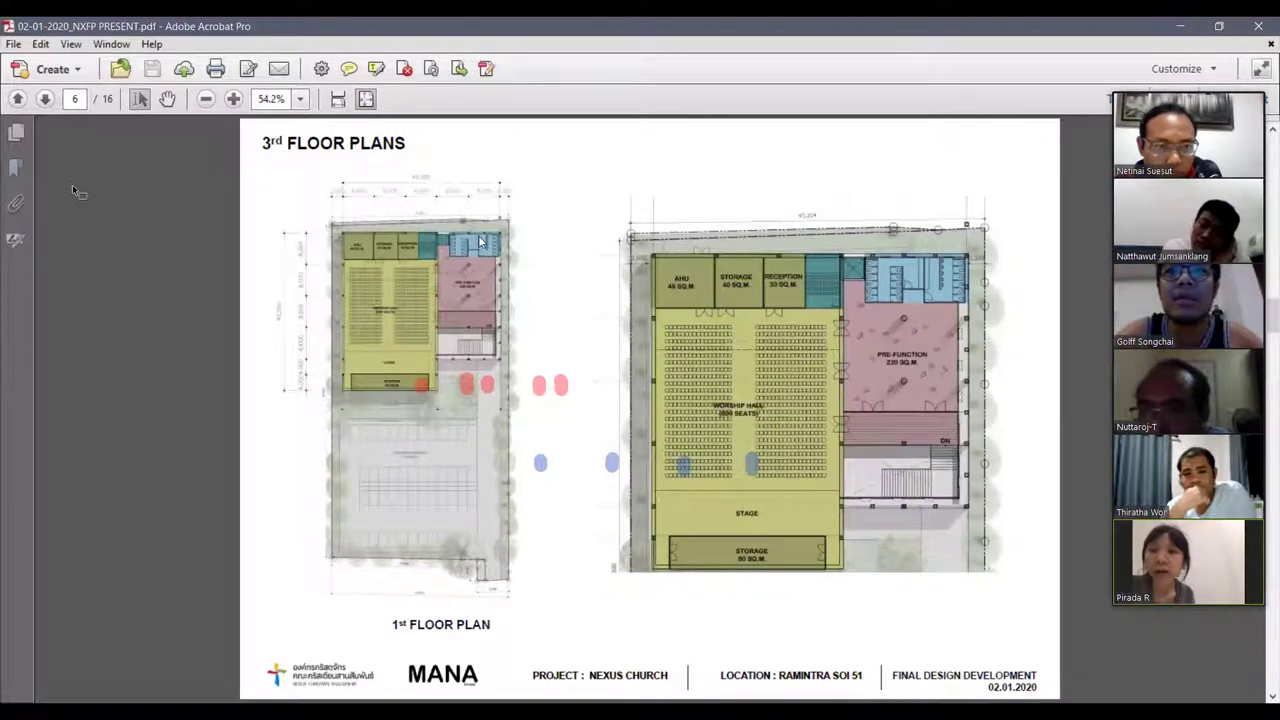
key("Left")
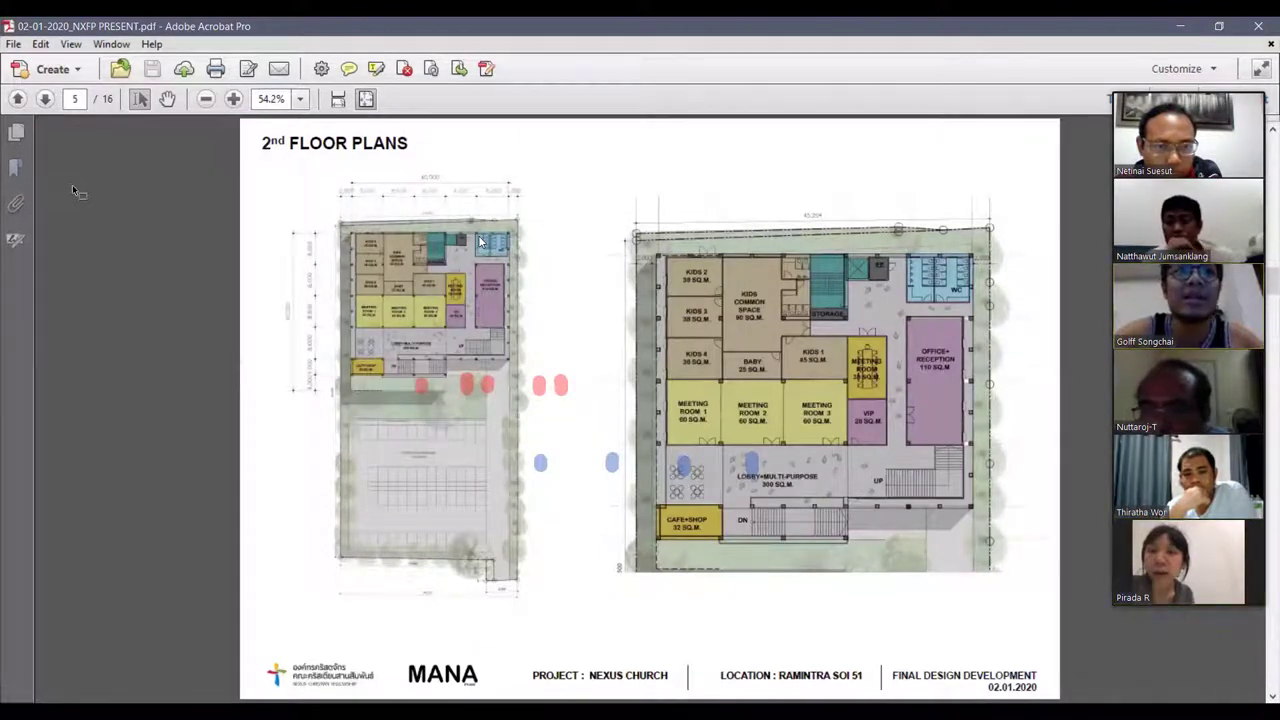
Zoom in and pan across Kids 1, the meeting rooms, VIP and Office+Reception
scroll(72, 190, "up", 2, "ctrl")
scroll(100, 178, "up", 2, "ctrl")
middle_click_drag(549, 525, 688, 425)
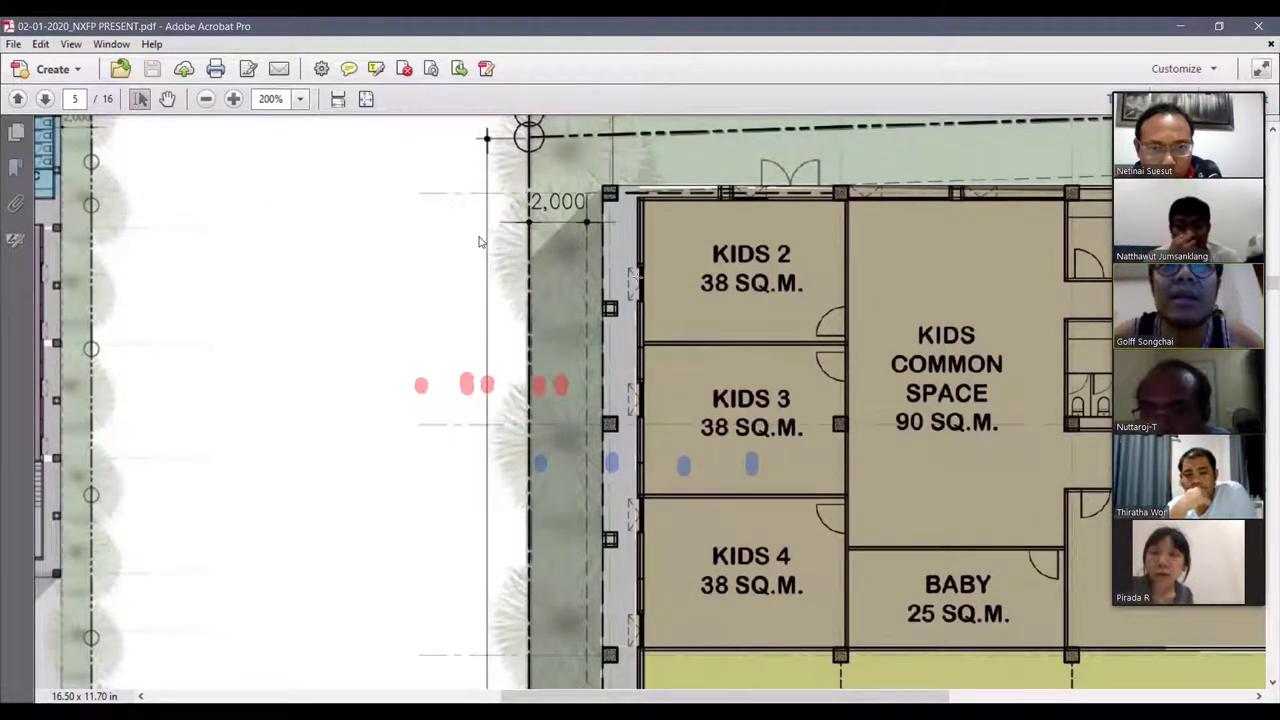
middle_click_drag(638, 278, 648, 395)
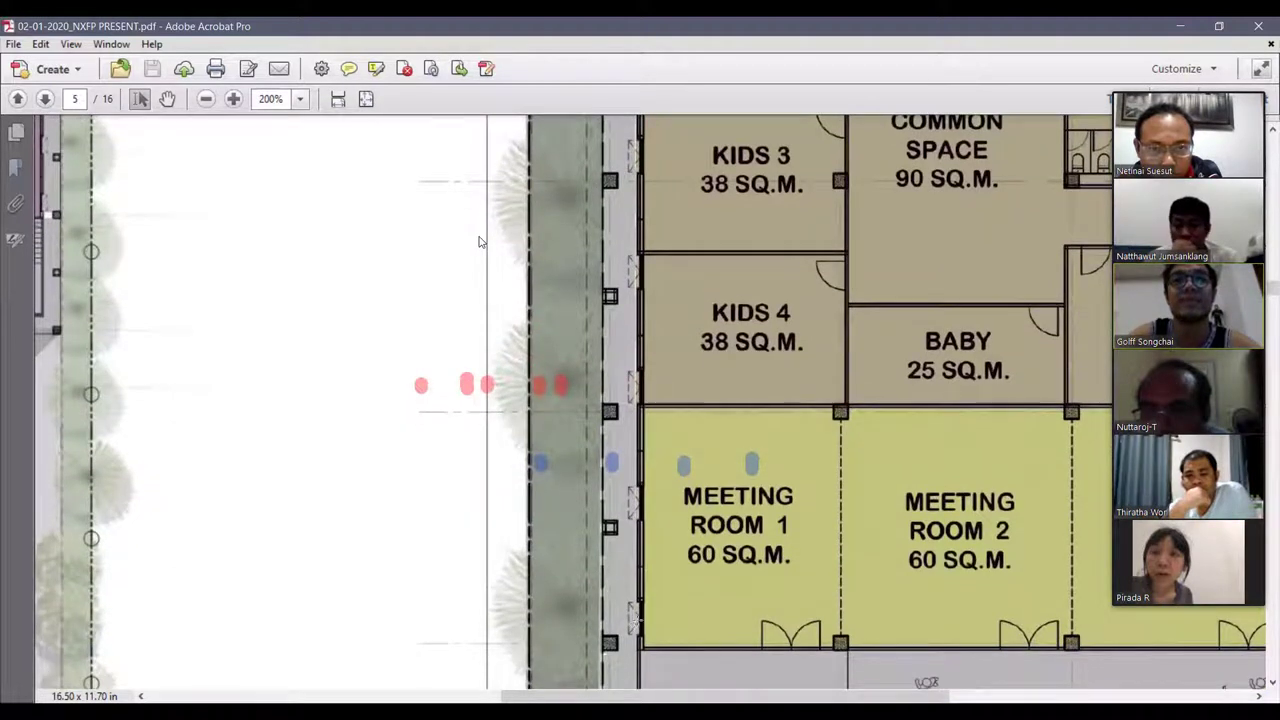
middle_click_drag(657, 597, 477, 570)
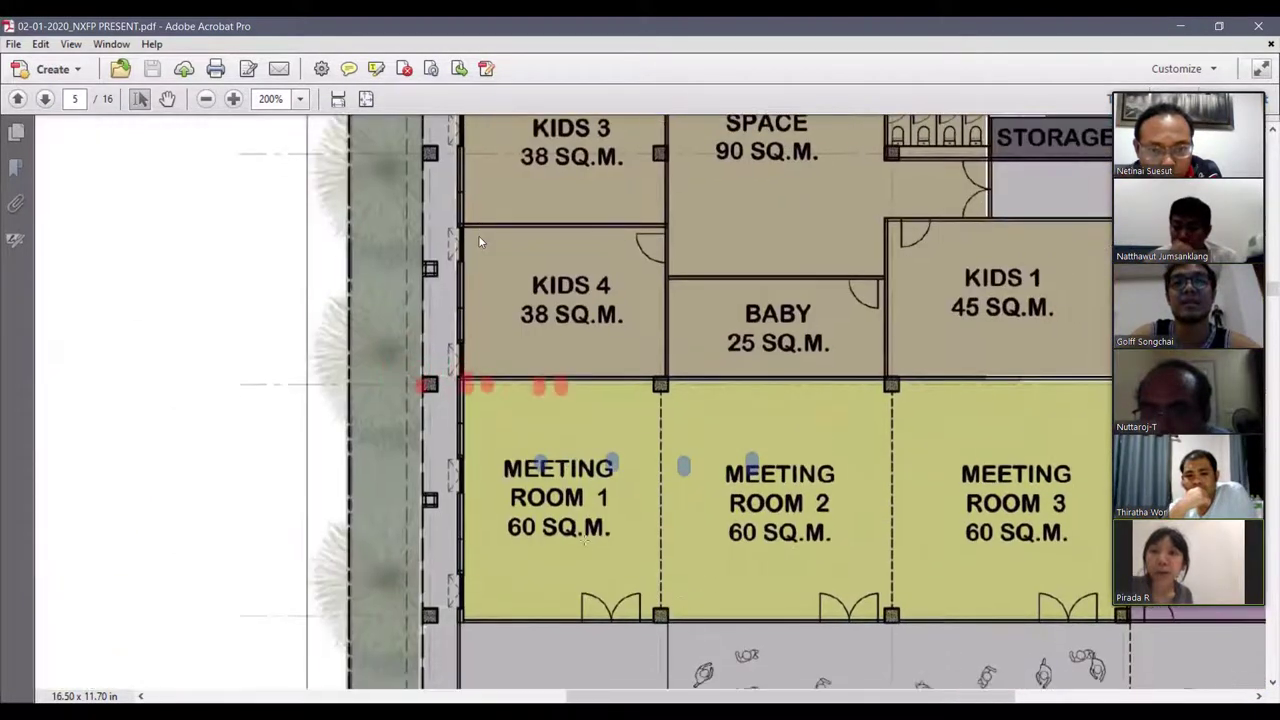
scroll(479, 241, "right", 4)
scroll(479, 241, "right", 3)
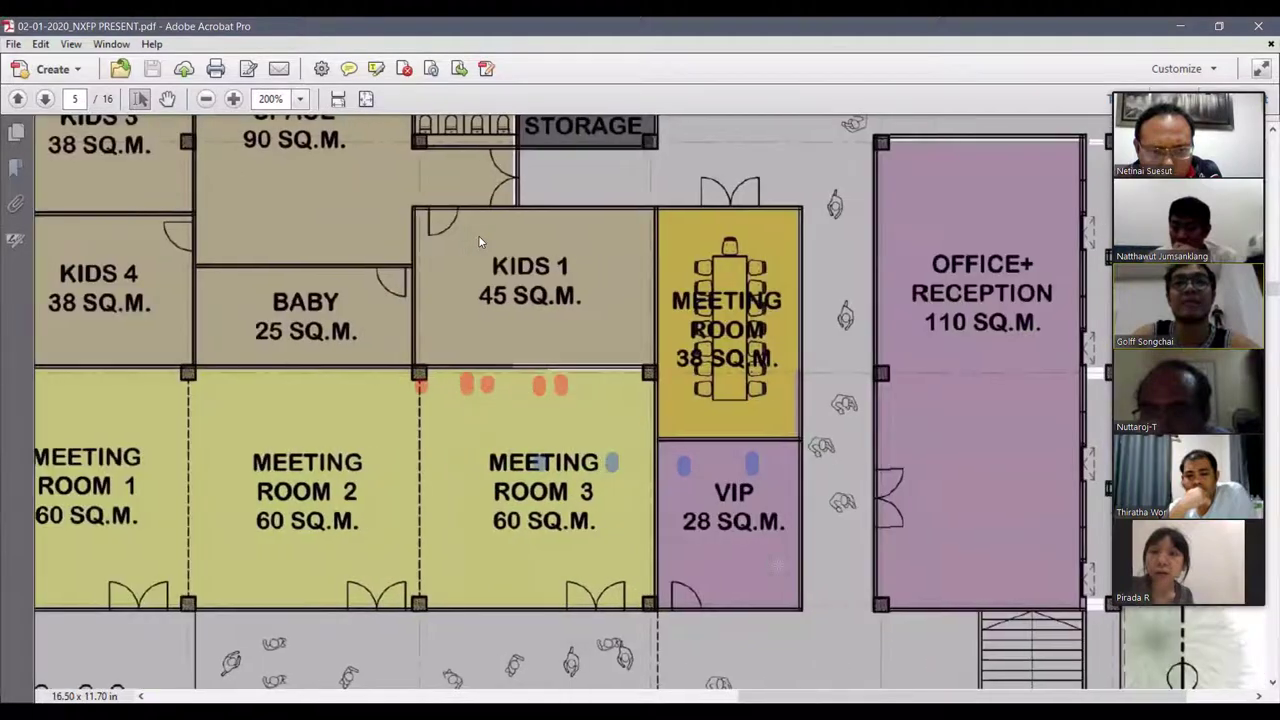
scroll(479, 241, "right", 3)
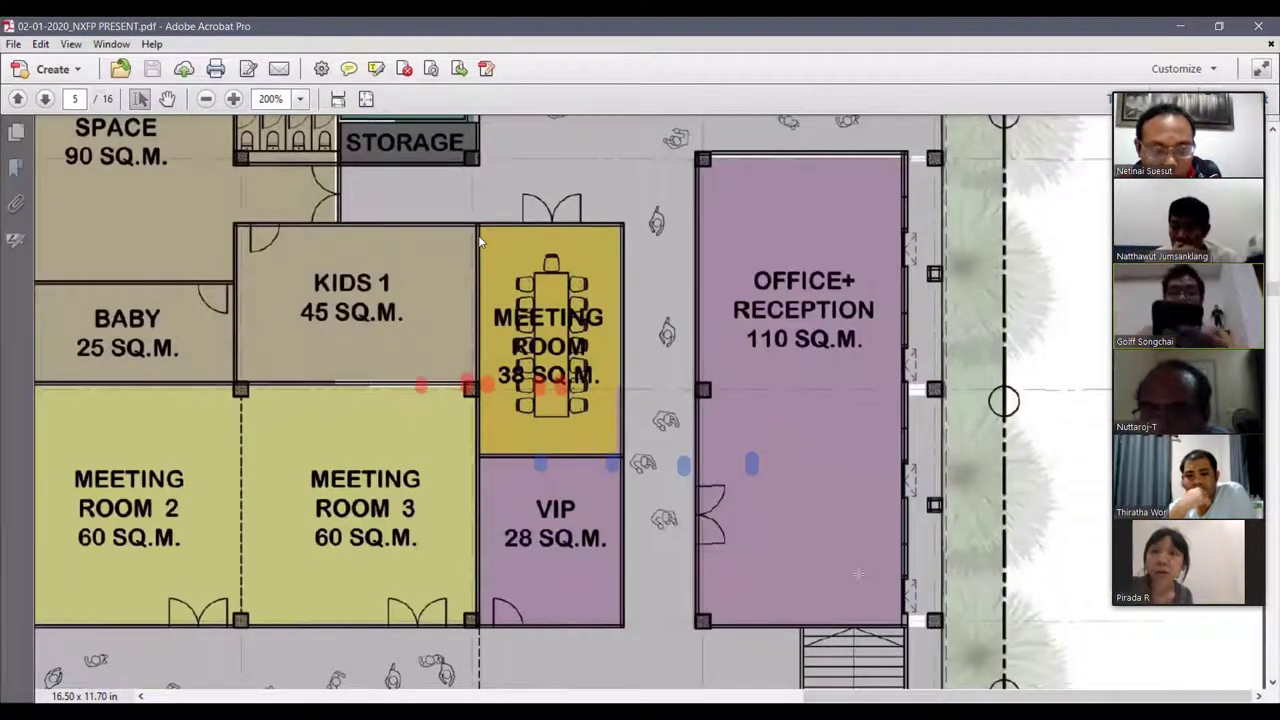
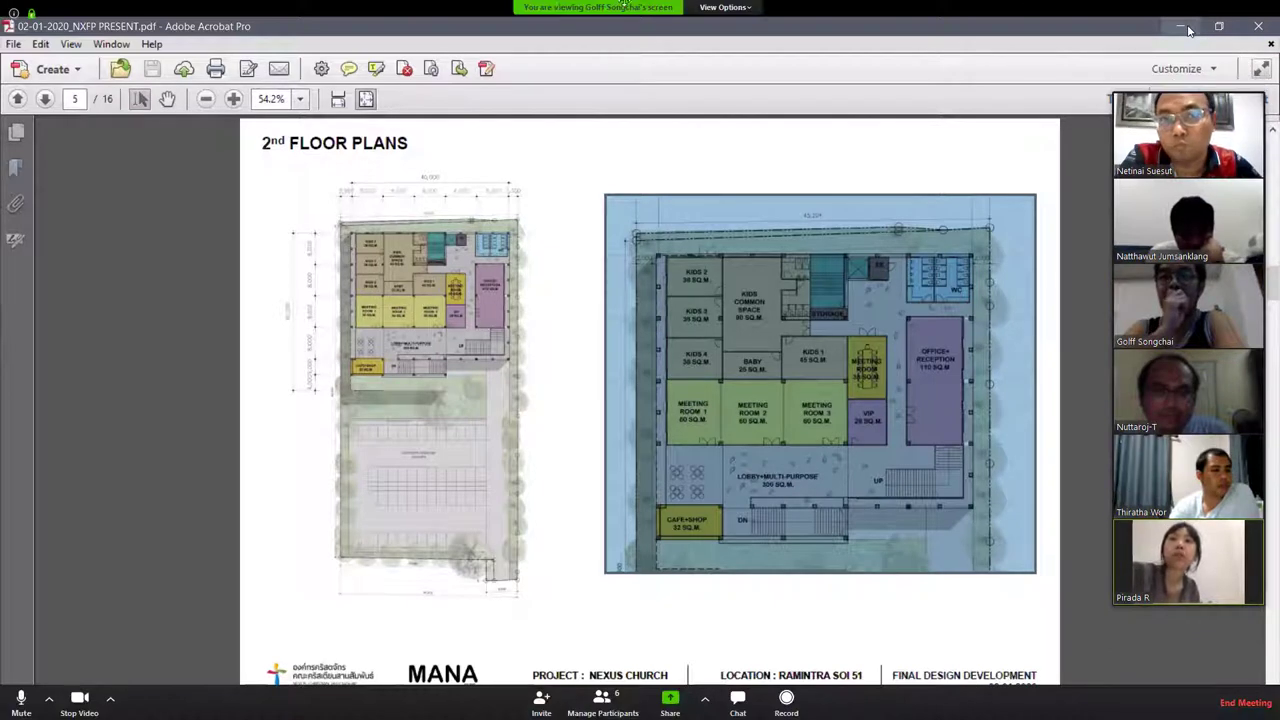
Stop the participant's floor-plan share and share the Autodesk Revit 2019 window in Zoom
left_click(733, 10)
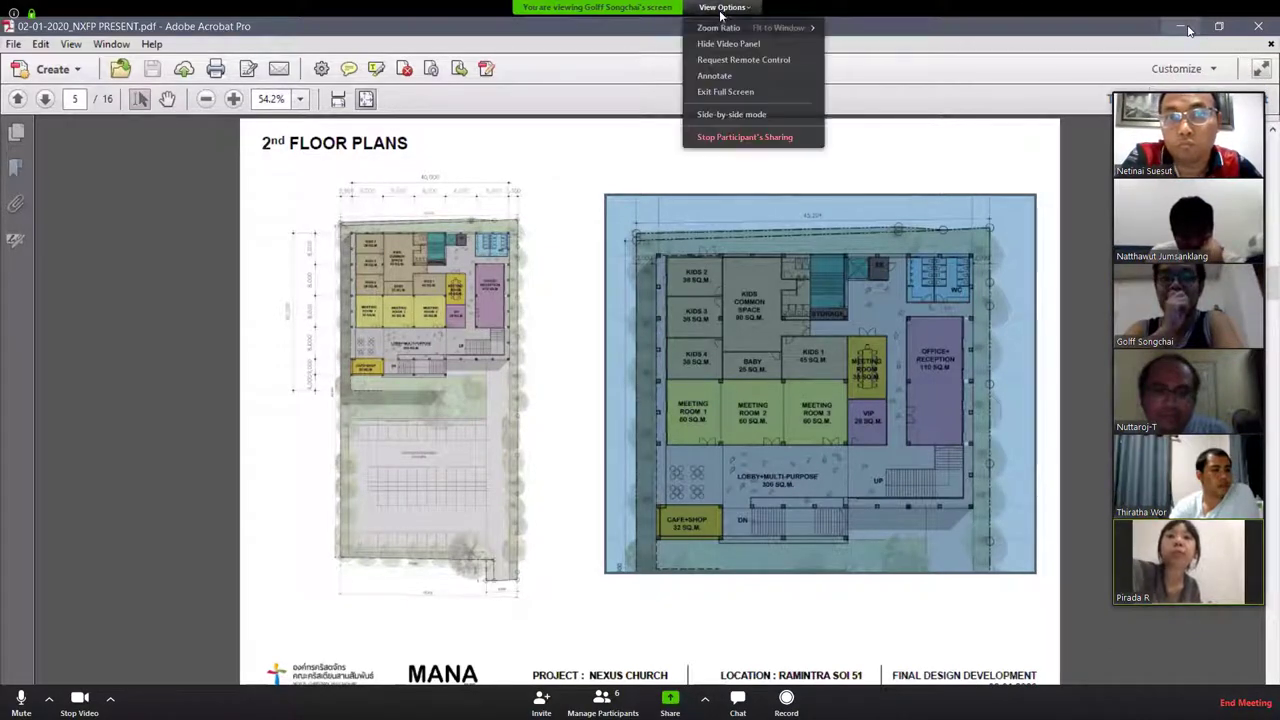
left_click(703, 143)
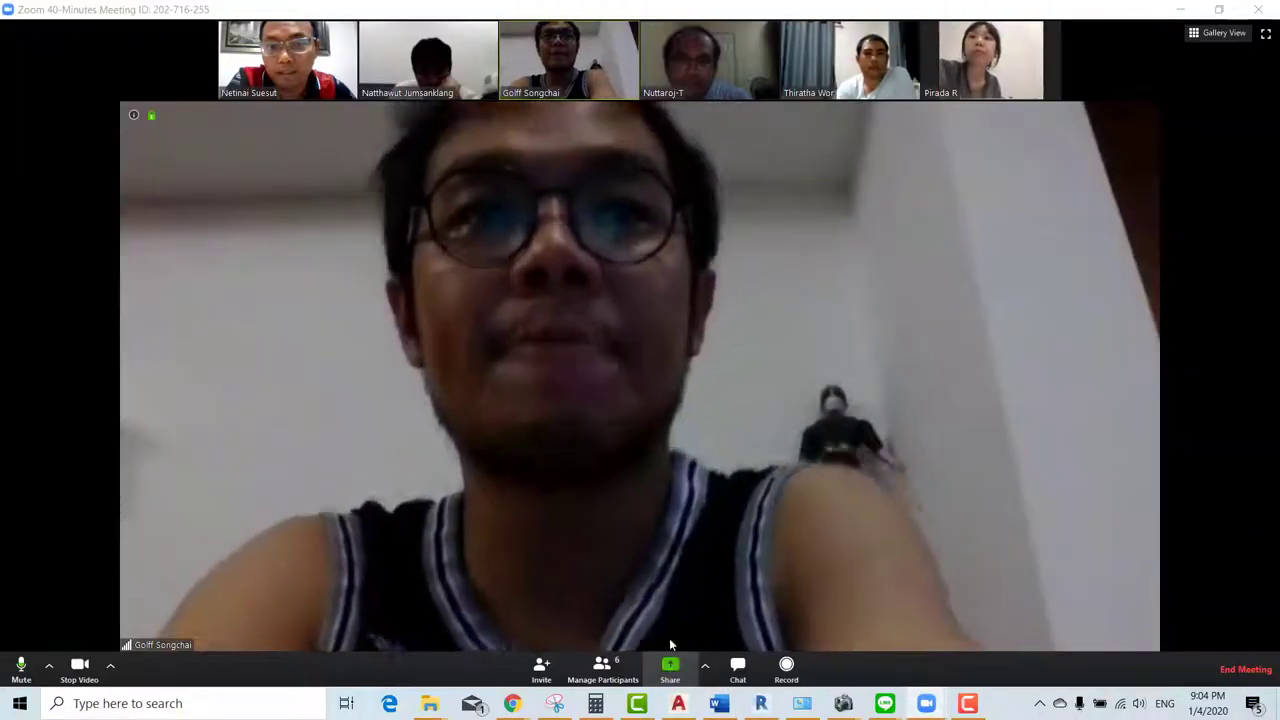
left_click(670, 664)
left_click(396, 345)
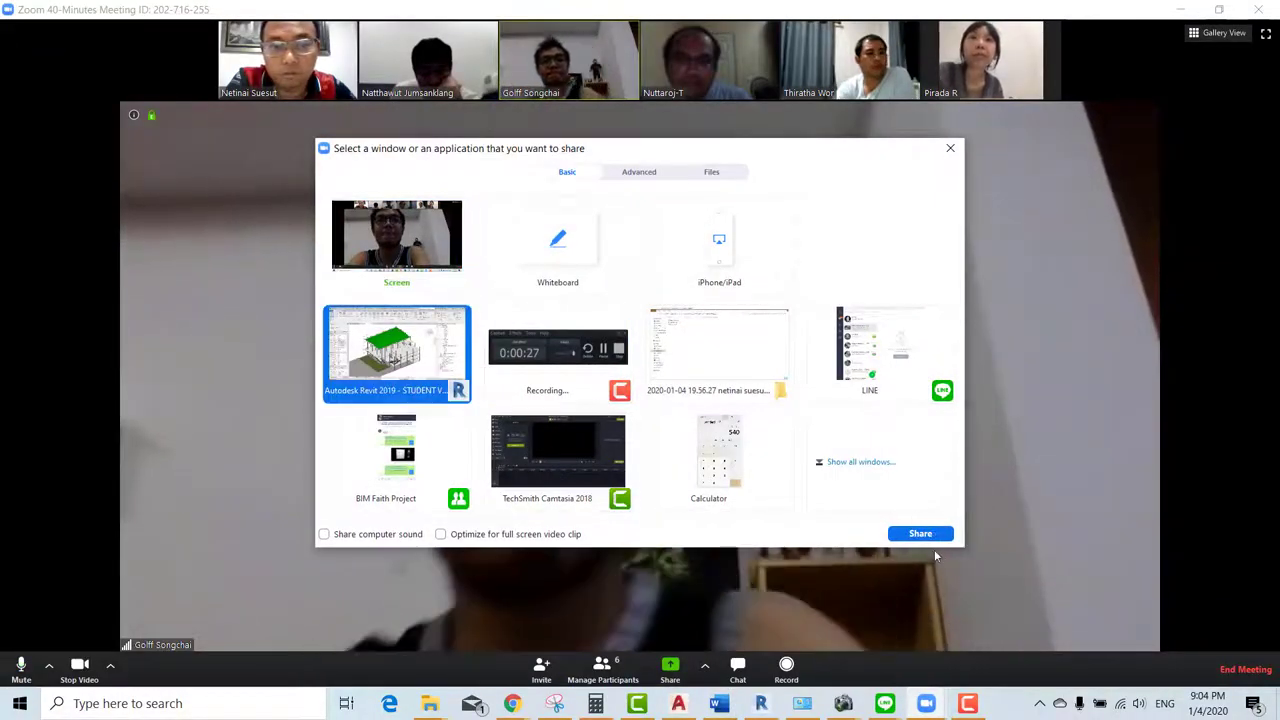
left_click(920, 533)
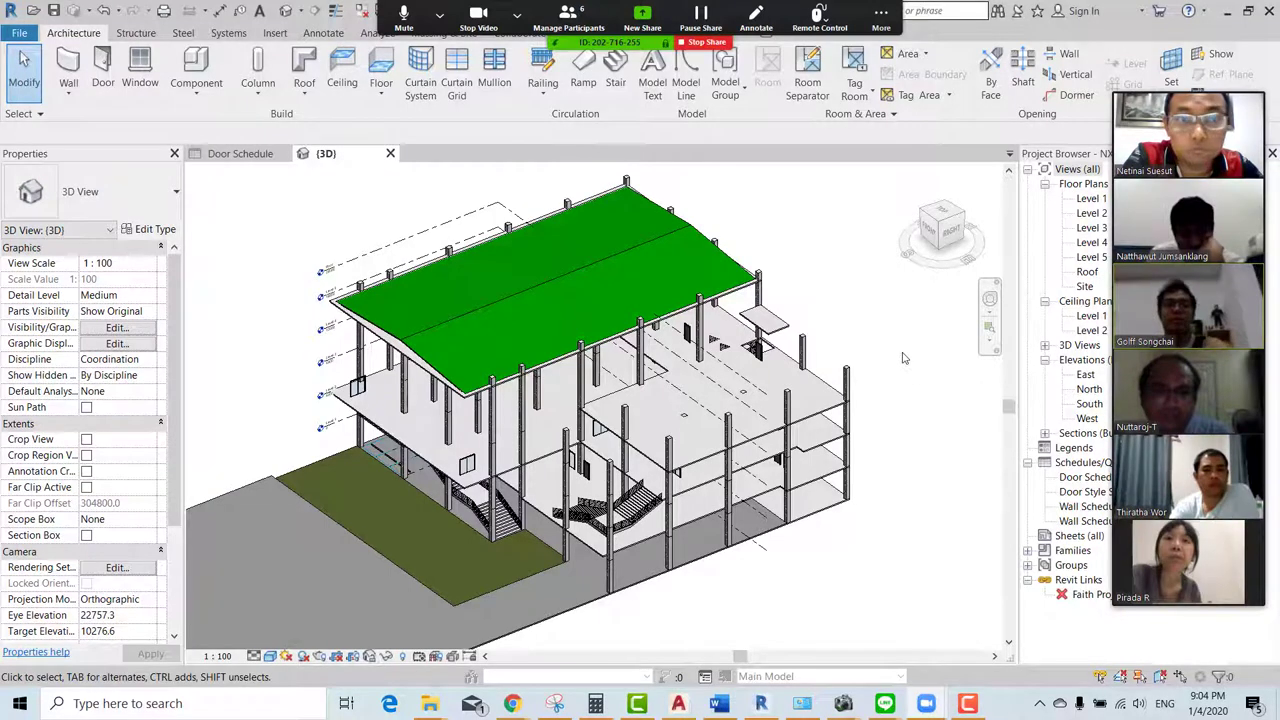
Widen the Project Browser and start a new sheet from Sheets (all)
scroll(903, 357, "down", 2)
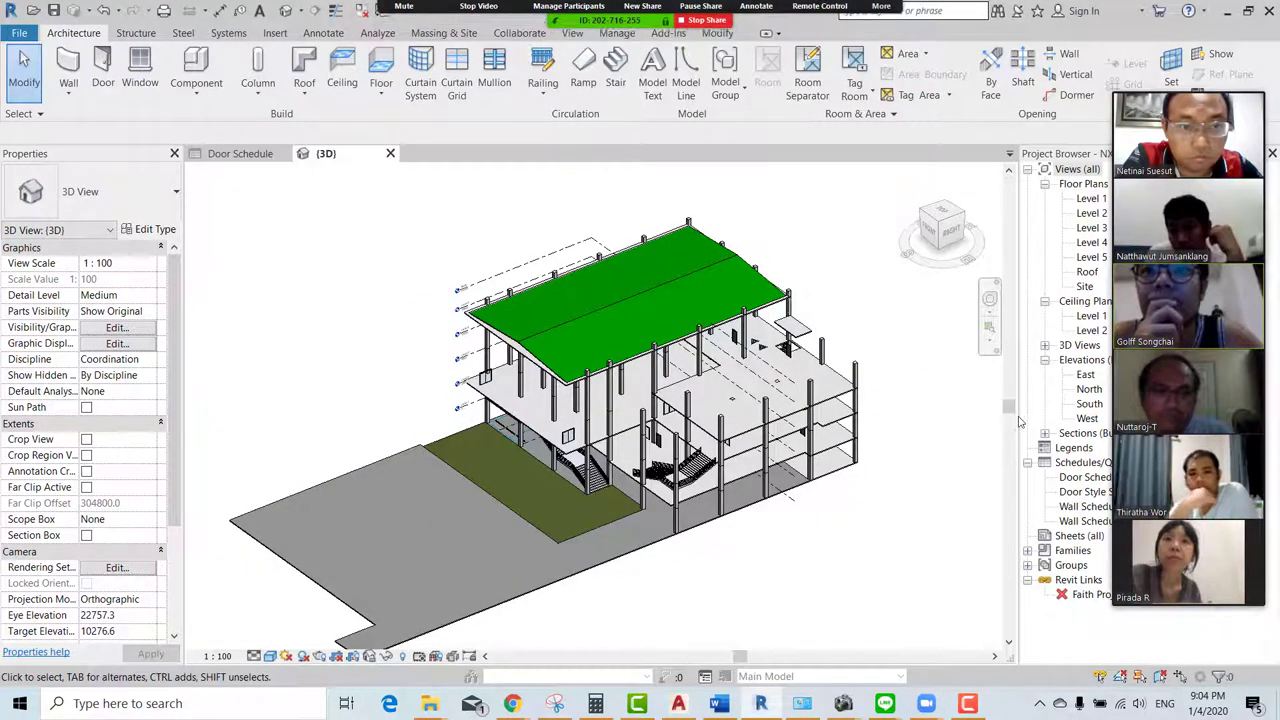
left_click_drag(1016, 415, 917, 416)
right_click(973, 541)
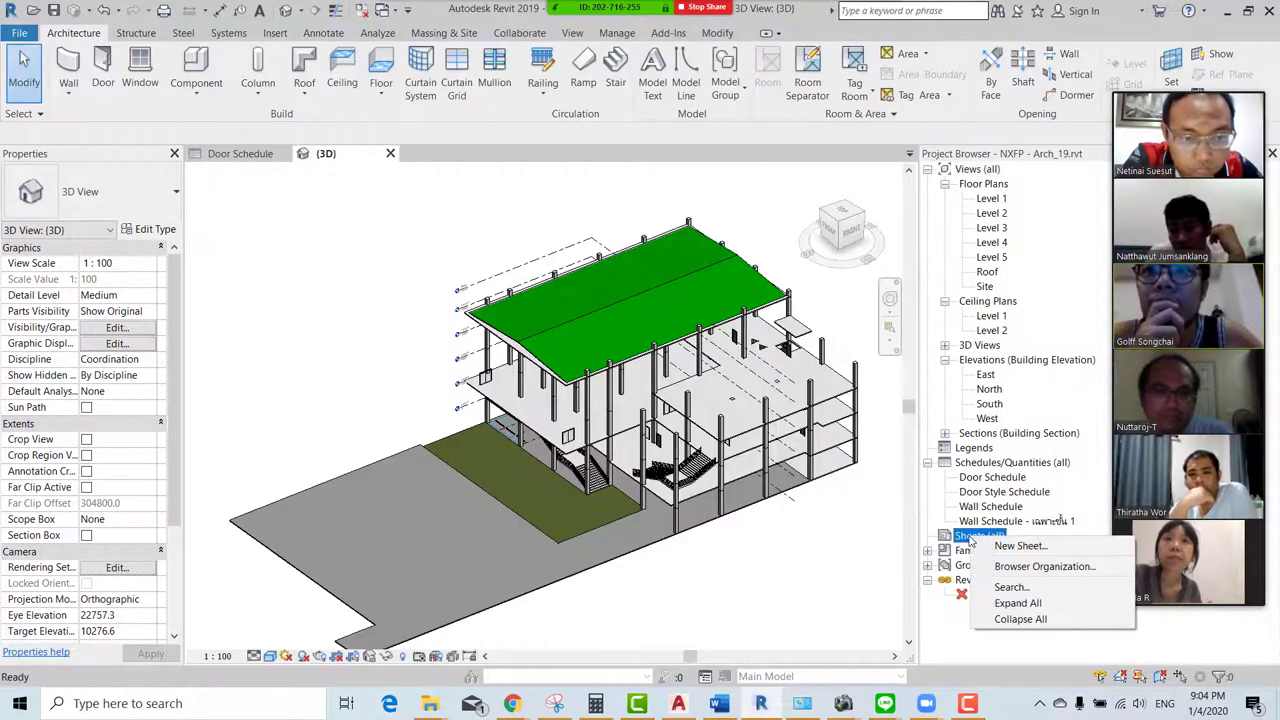
left_click(1010, 541)
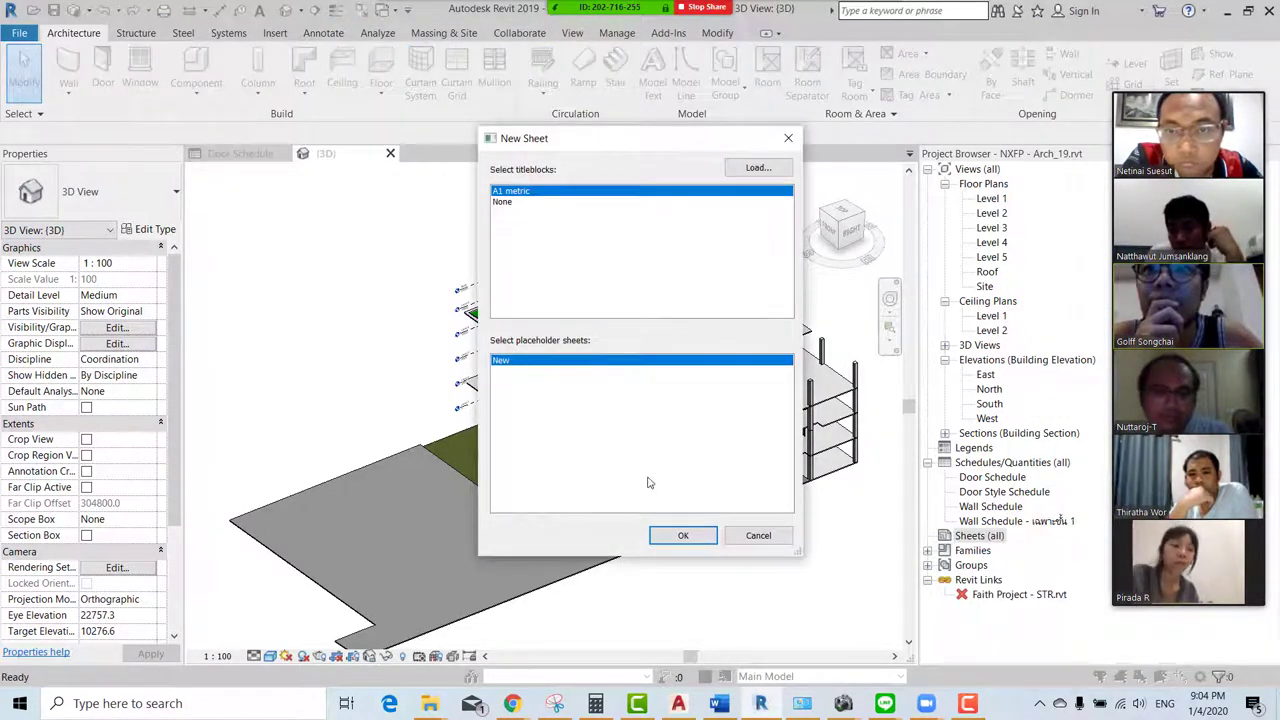
Load A2 and A3 metric titleblocks from Libraries\Thailand\Titleblocks and create sheet A101 on A2 metric
left_click(758, 169)
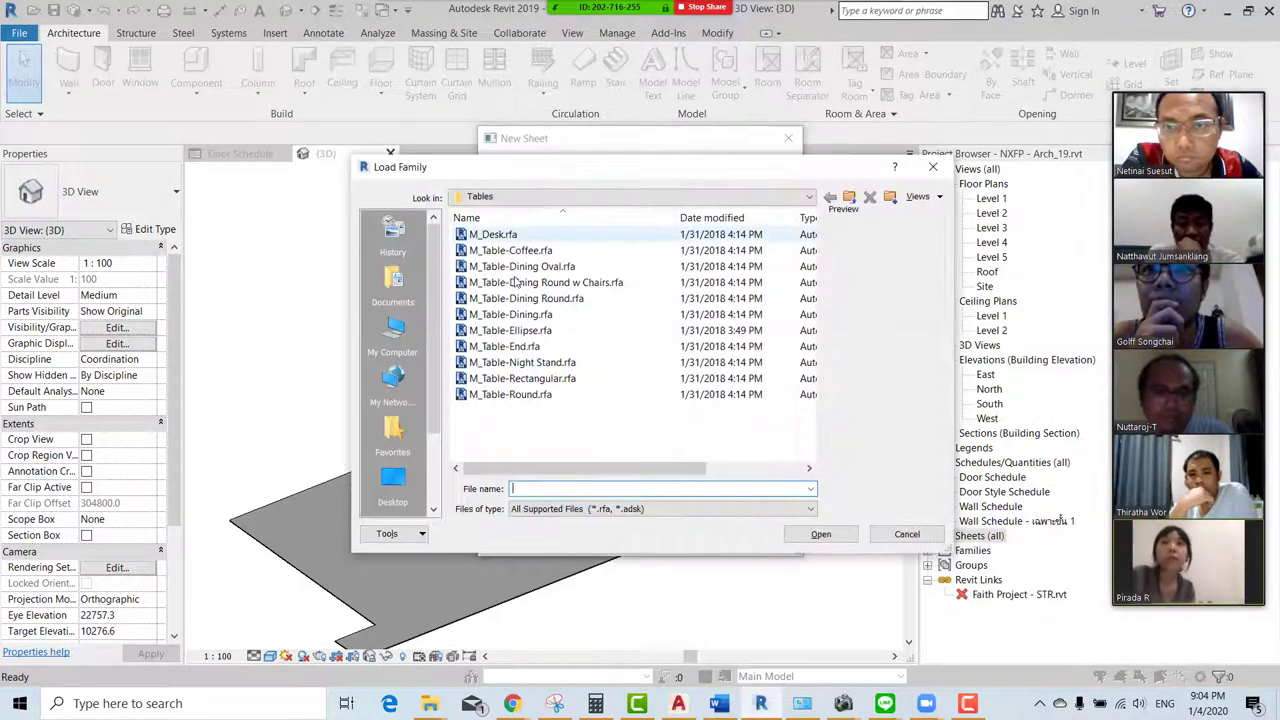
left_click(764, 199)
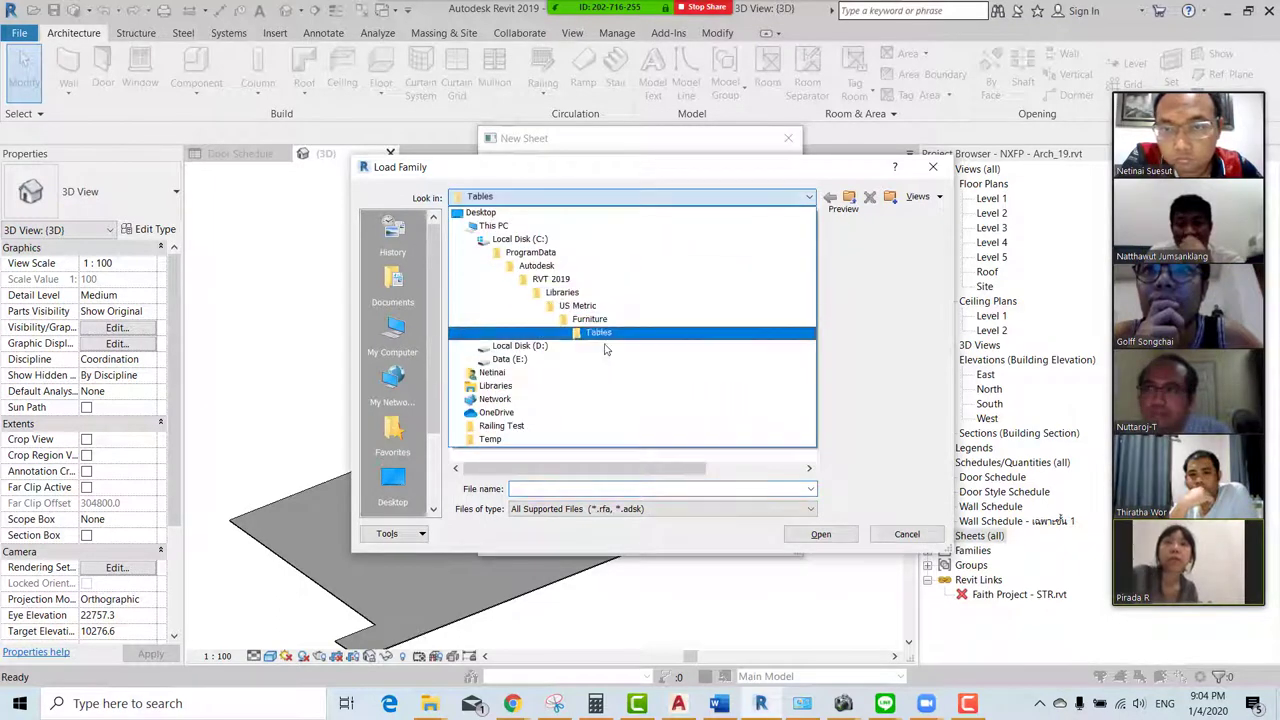
left_click(581, 292)
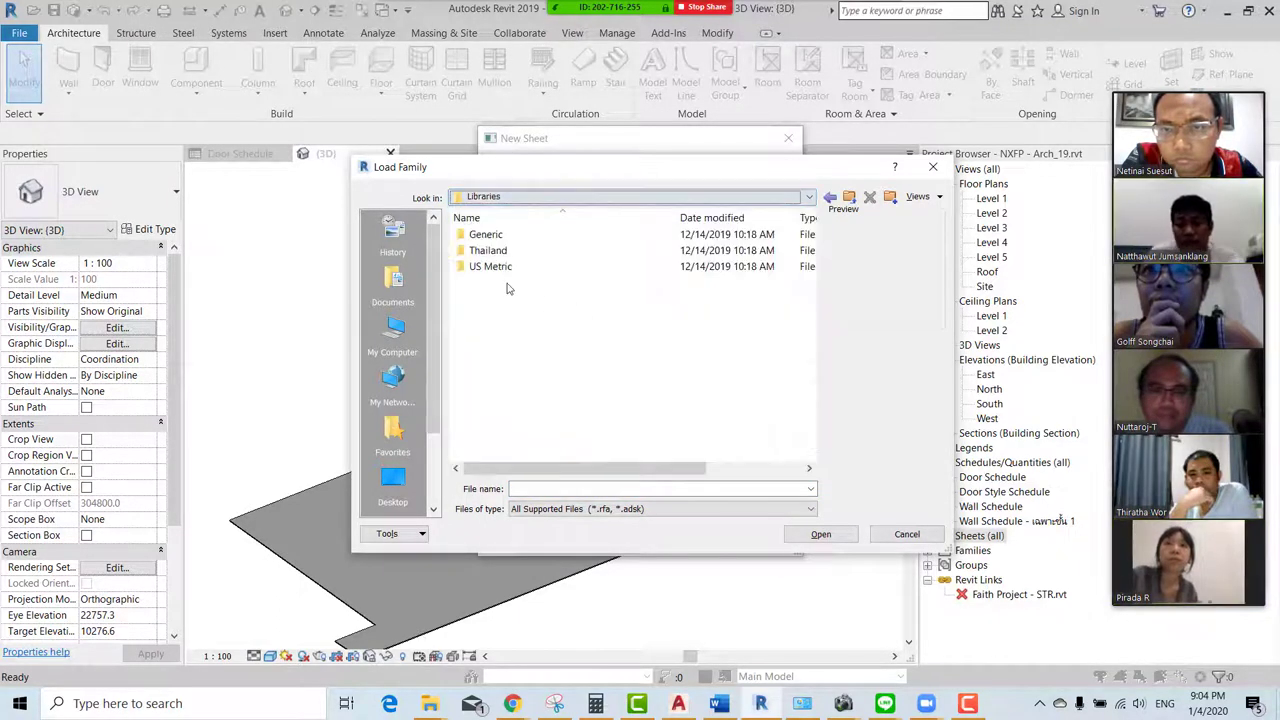
double_click(490, 250)
scroll(554, 300, "down", 5)
scroll(529, 381, "down", 3)
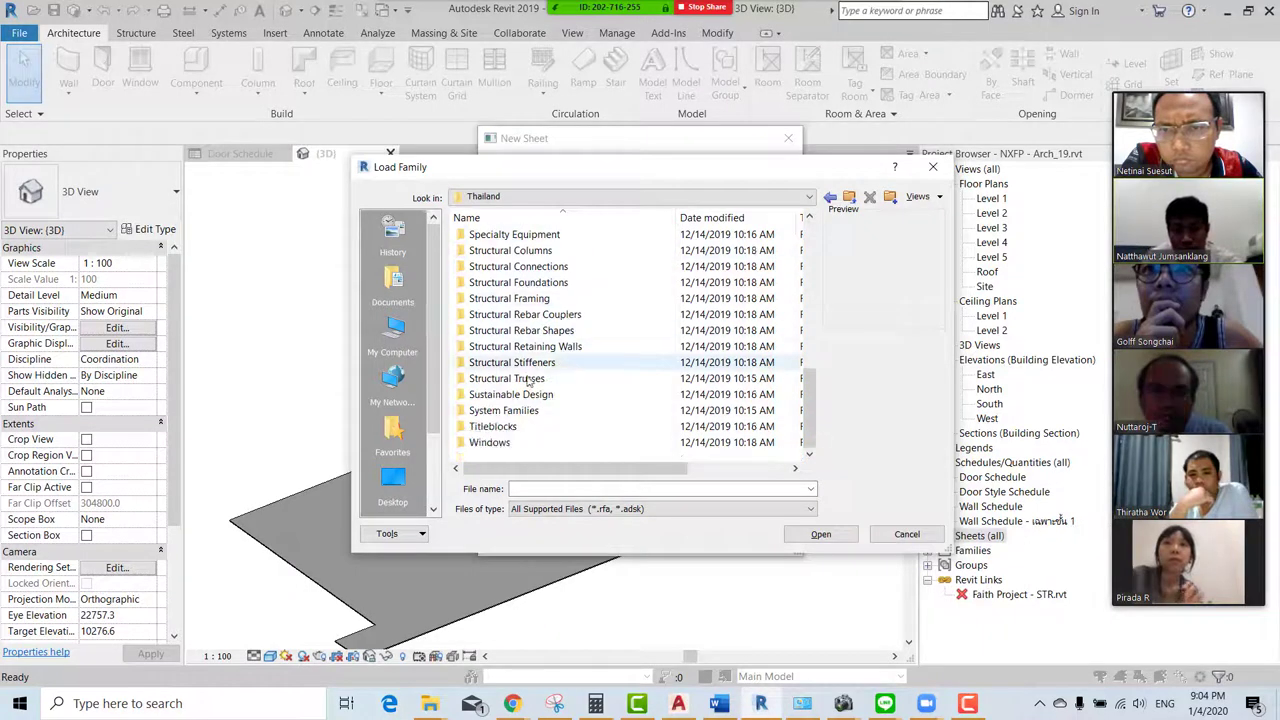
double_click(492, 426)
left_click(497, 268)
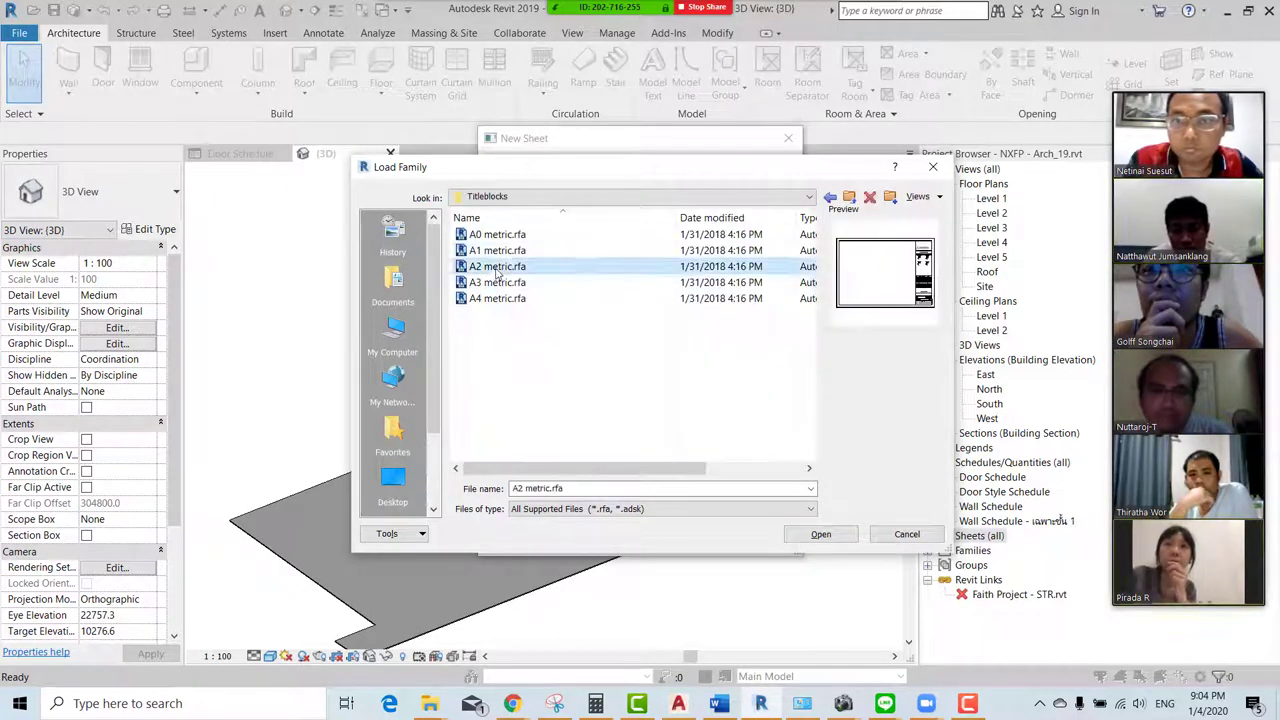
left_click(497, 250)
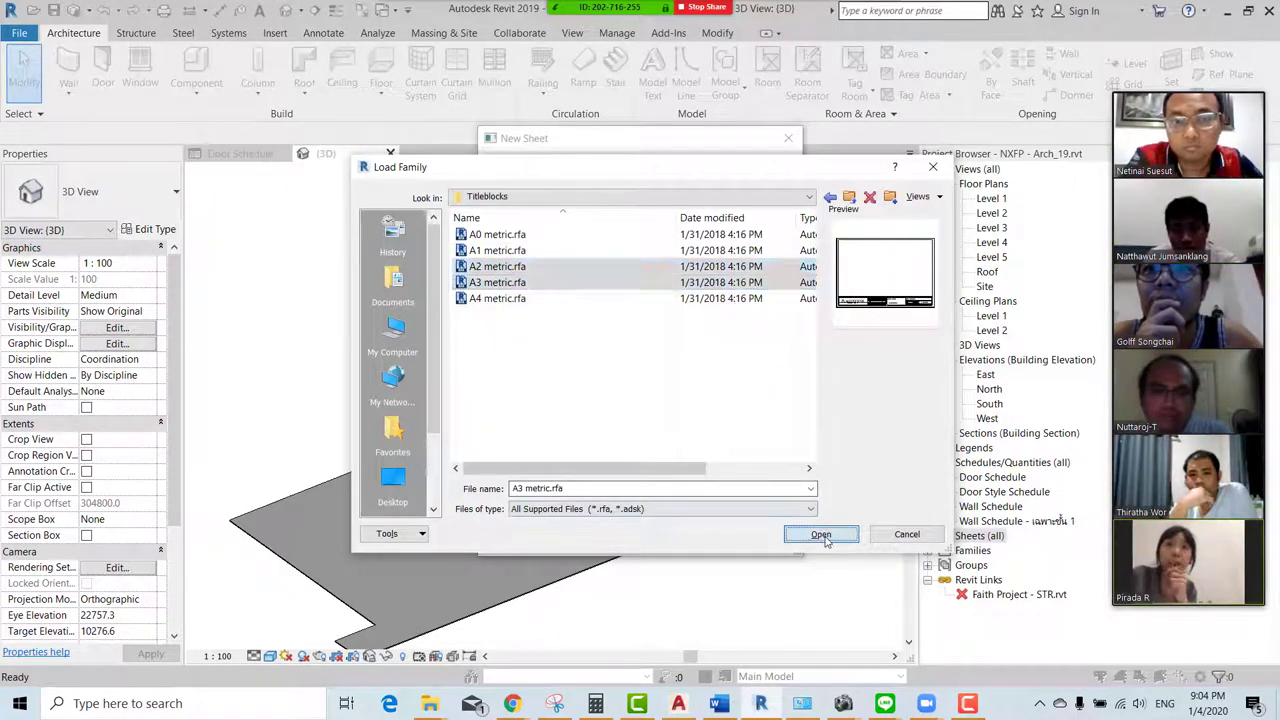
left_click(820, 534)
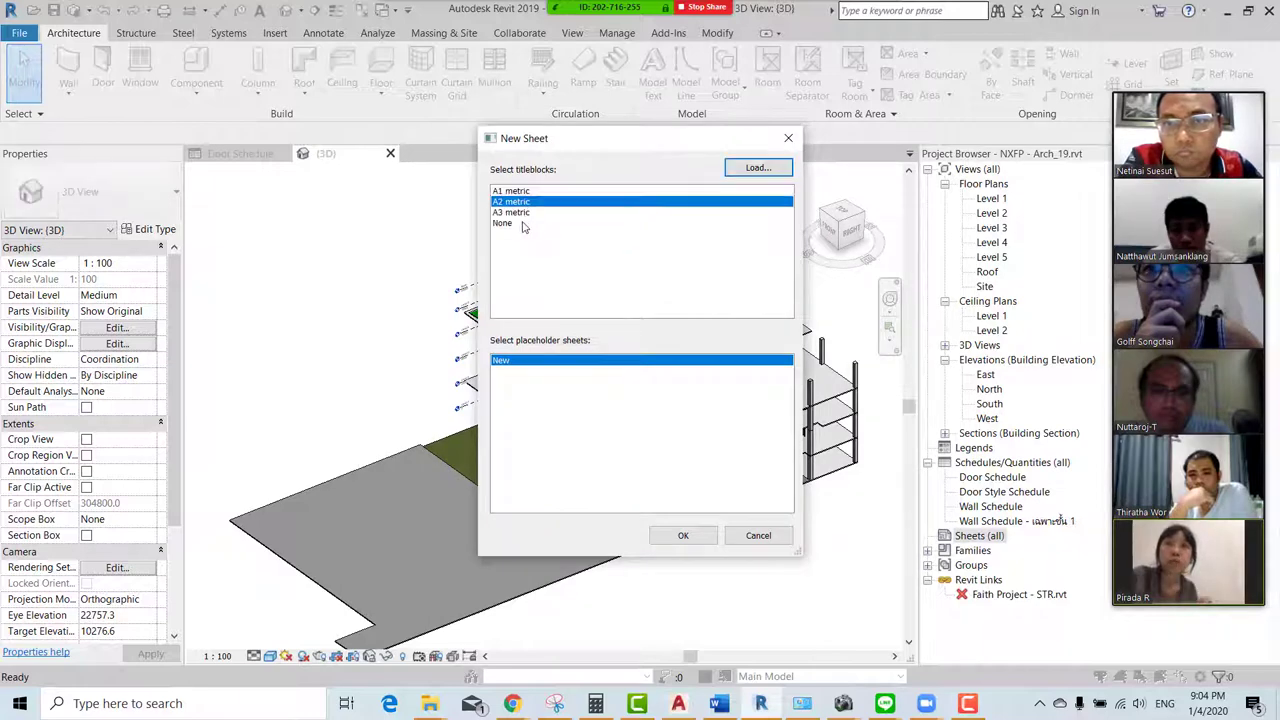
left_click(676, 536)
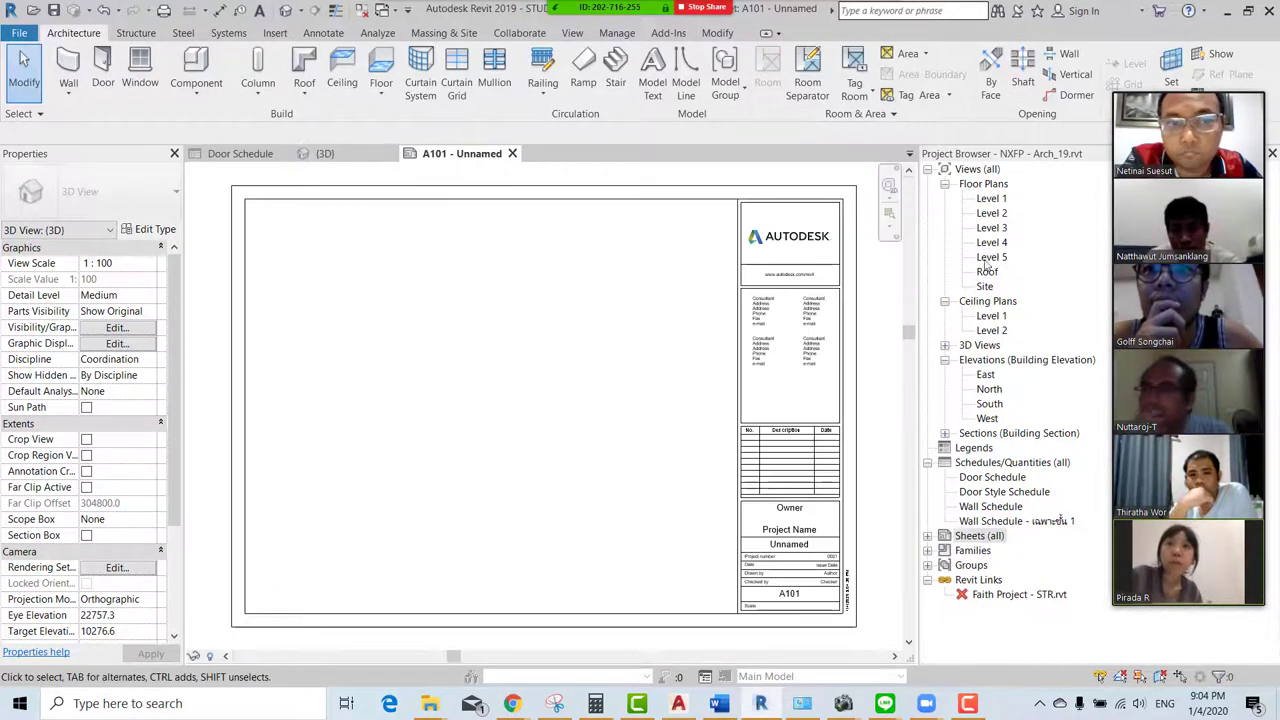
Drag the Level 1 floor plan onto sheet A101 to place its viewport
left_click(991, 199)
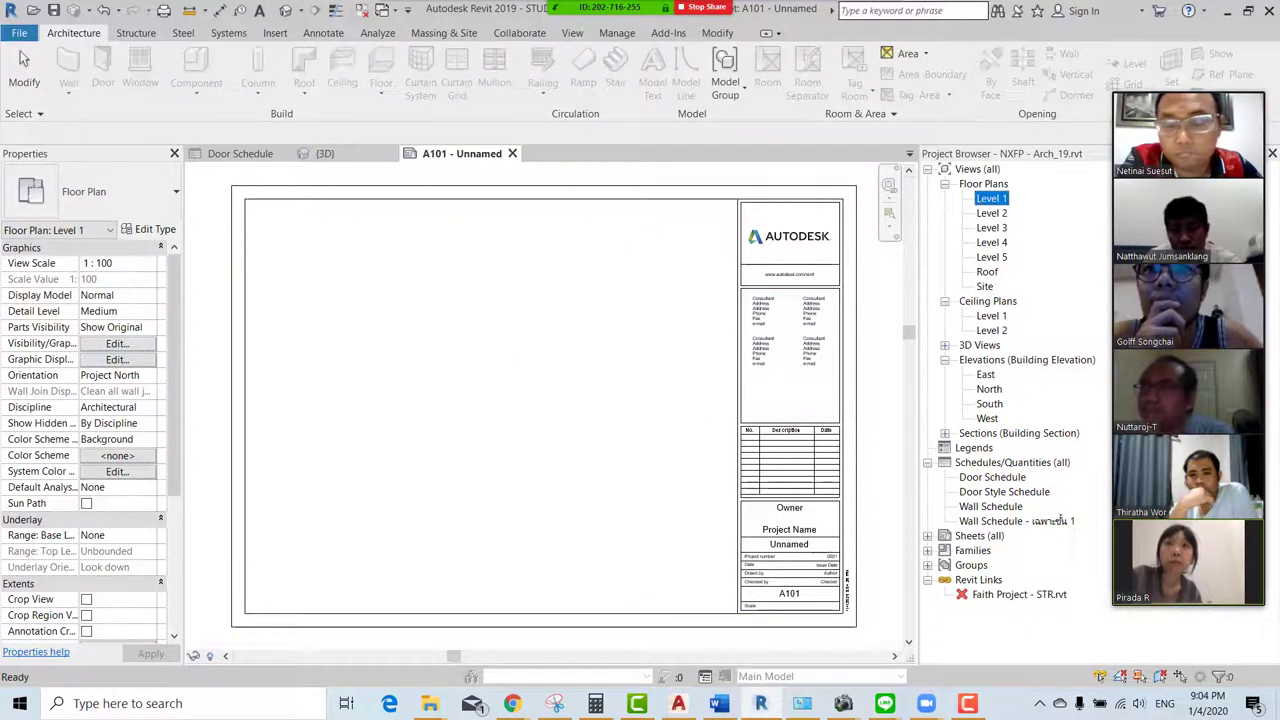
left_click_drag(991, 199, 477, 383)
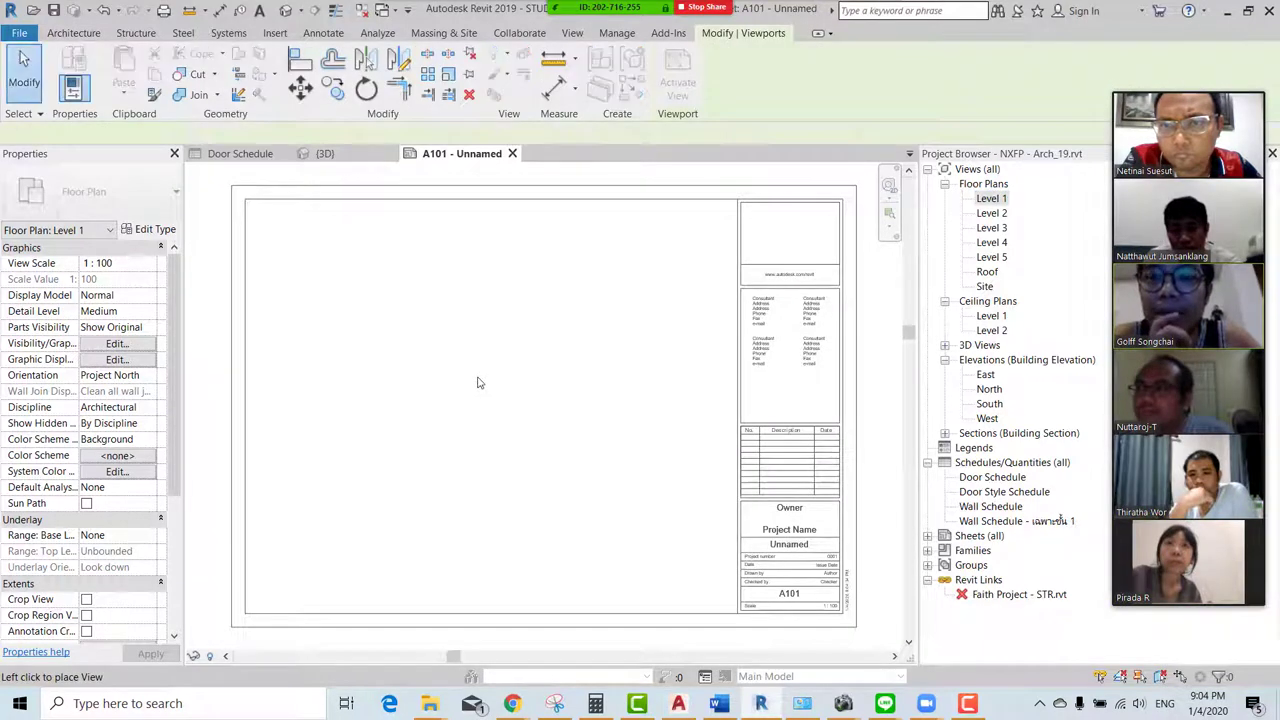
scroll(506, 371, "down", 2)
left_click(507, 370)
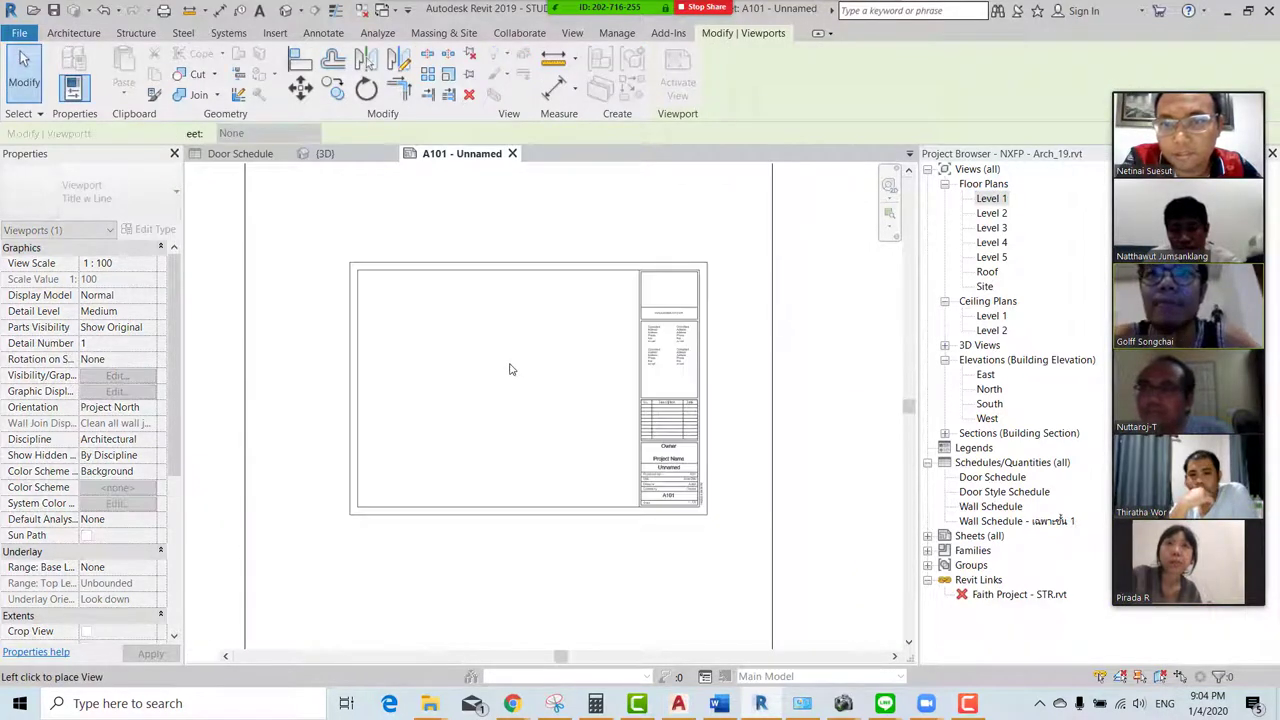
scroll(524, 360, "down", 1)
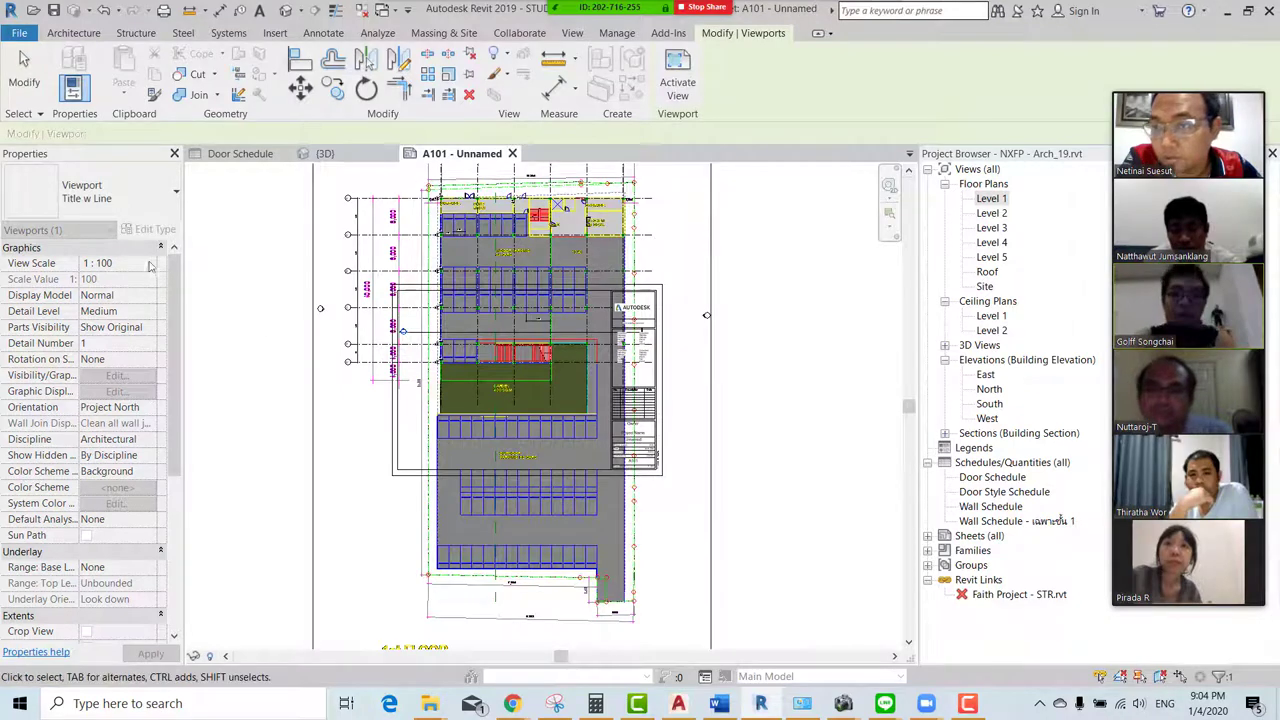
Set the Level 1 viewport's View Scale to 1 : 200, then deselect it
left_click(148, 263)
left_click(100, 284)
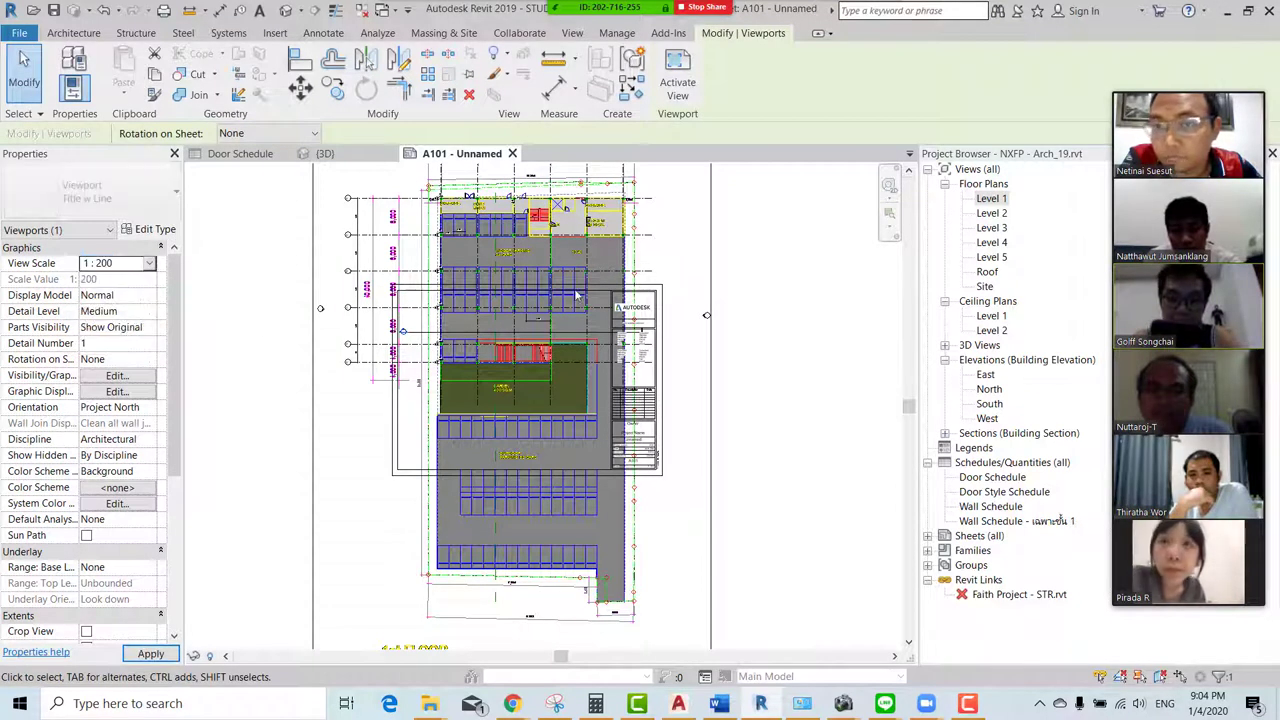
scroll(563, 397, "down", 1)
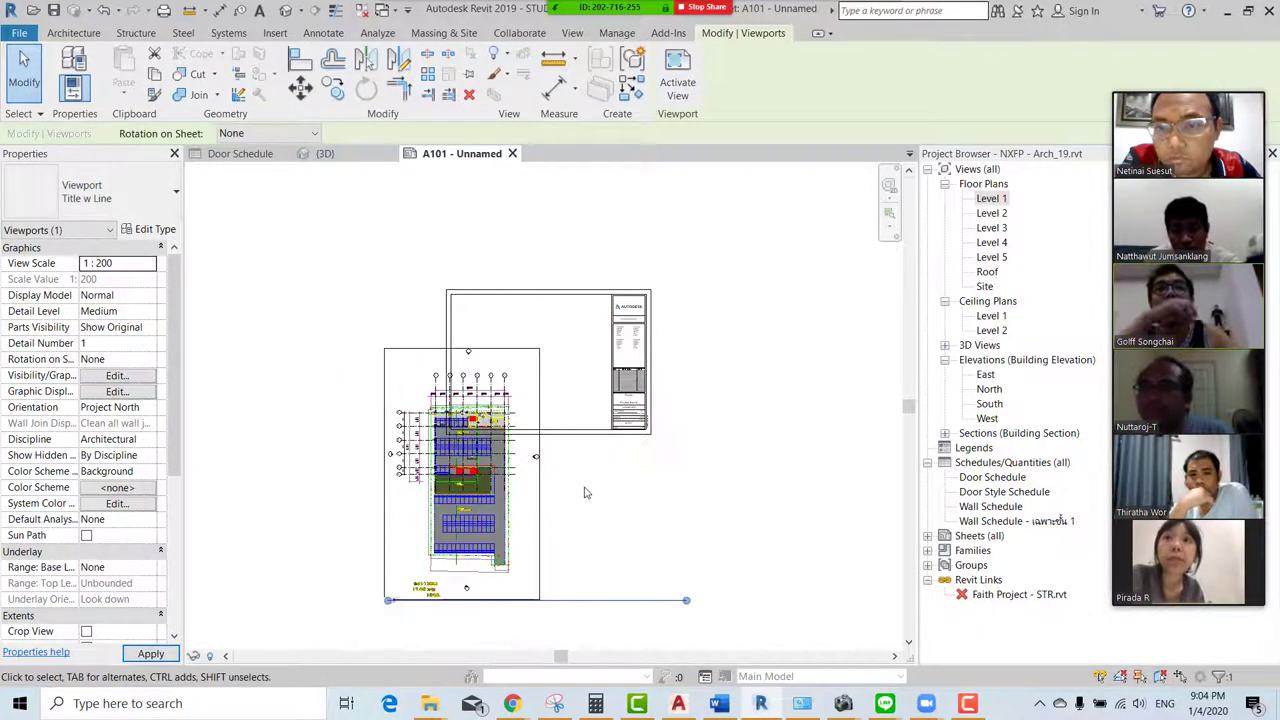
left_click(572, 492)
scroll(571, 492, "up", 2)
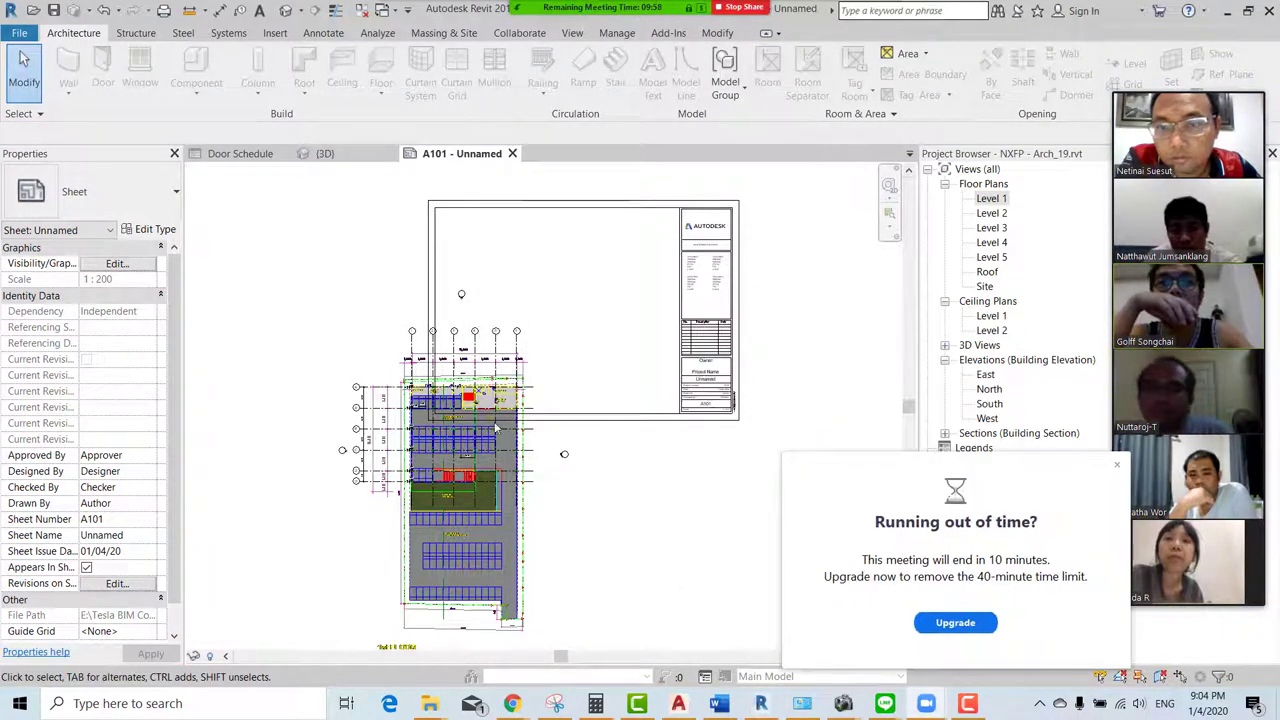
Move the Level 1 viewport further into the titleblock frame
left_click_drag(503, 384, 550, 357)
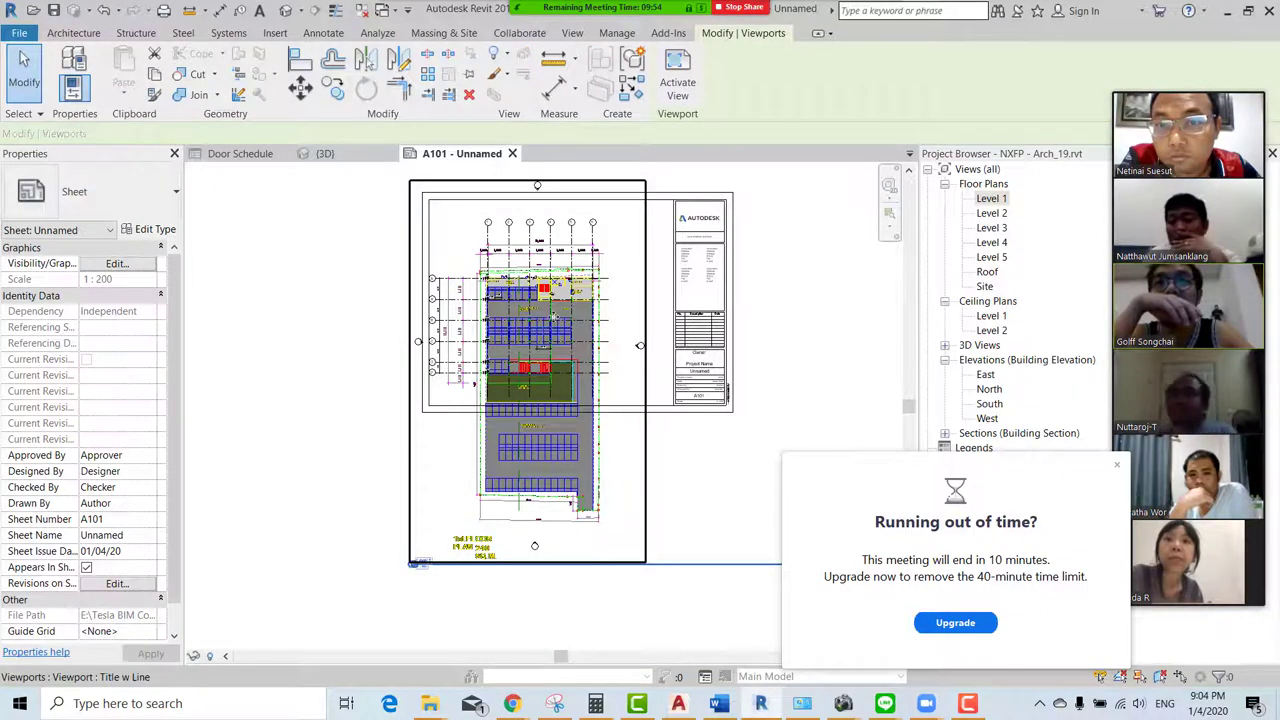
scroll(550, 357, "up", 2)
middle_click_drag(549, 320, 549, 393)
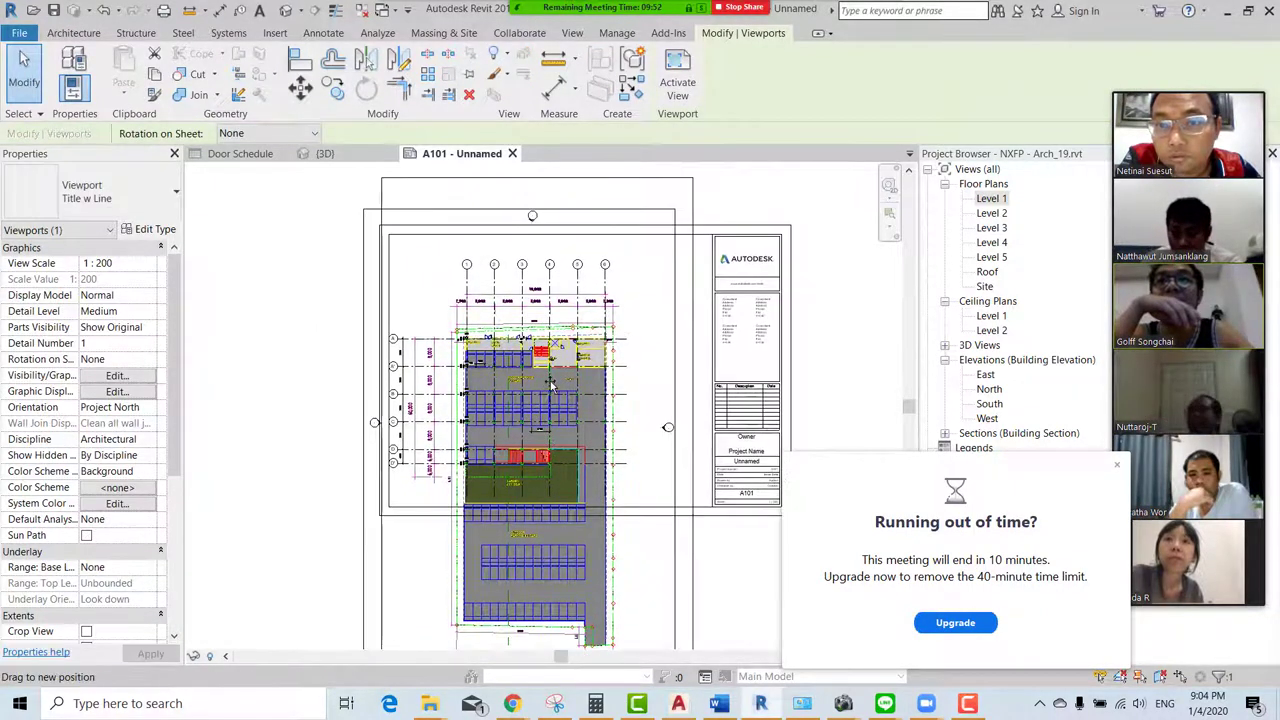
left_click_drag(549, 393, 550, 403)
scroll(378, 412, "up", 2)
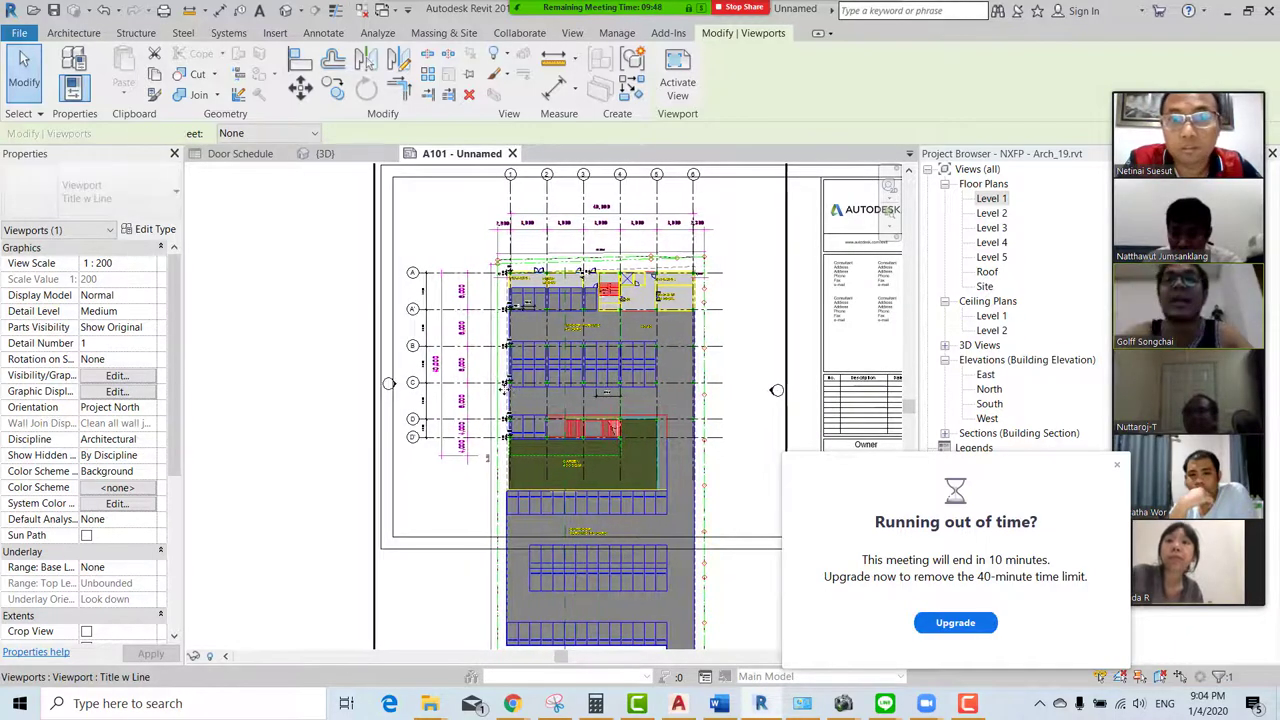
left_click_drag(490, 386, 499, 386)
scroll(499, 386, "down", 2)
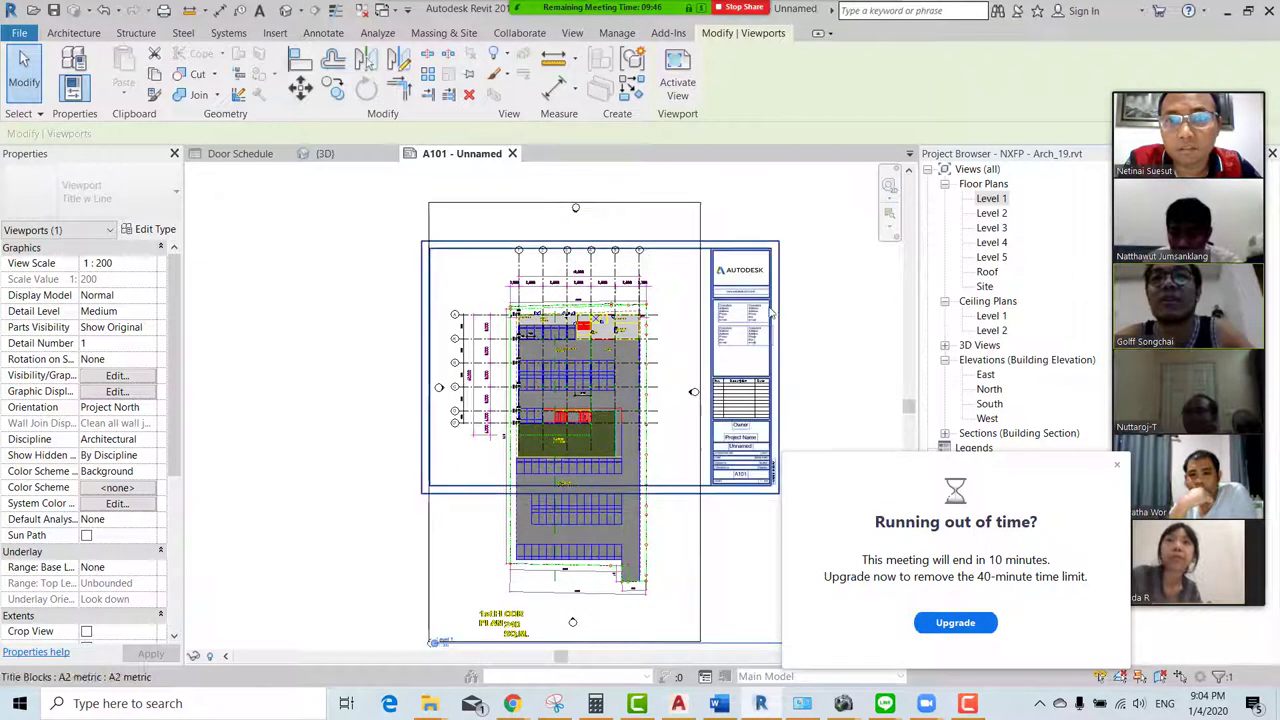
Select the A2 metric titleblock and pan to review the whole sheet
left_click(817, 290)
scroll(544, 291, "up", 1)
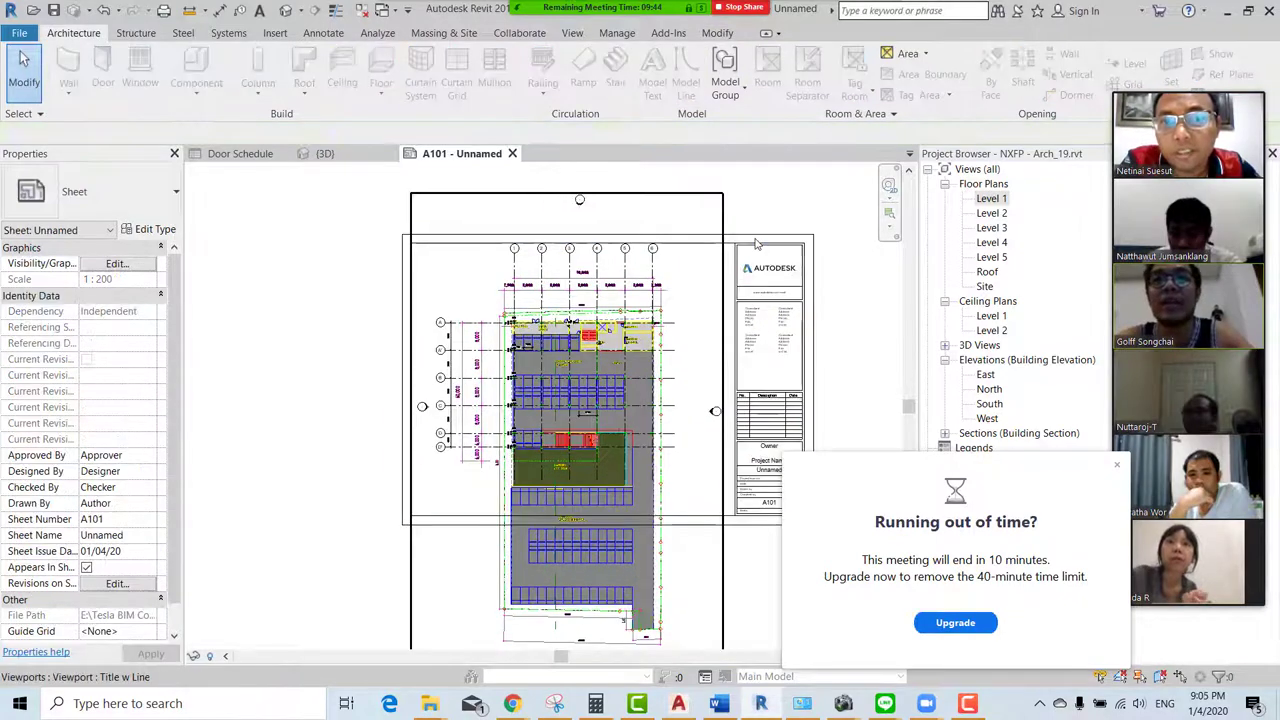
left_click(807, 236)
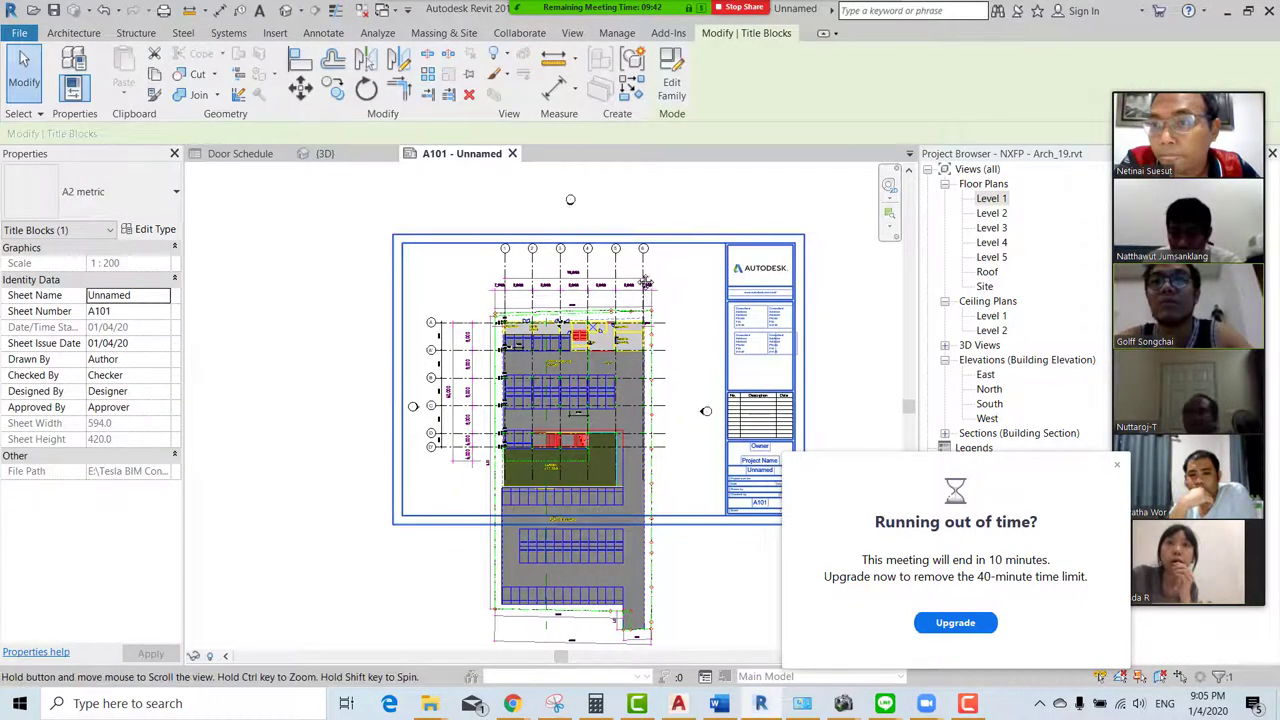
middle_click_drag(808, 271, 665, 271)
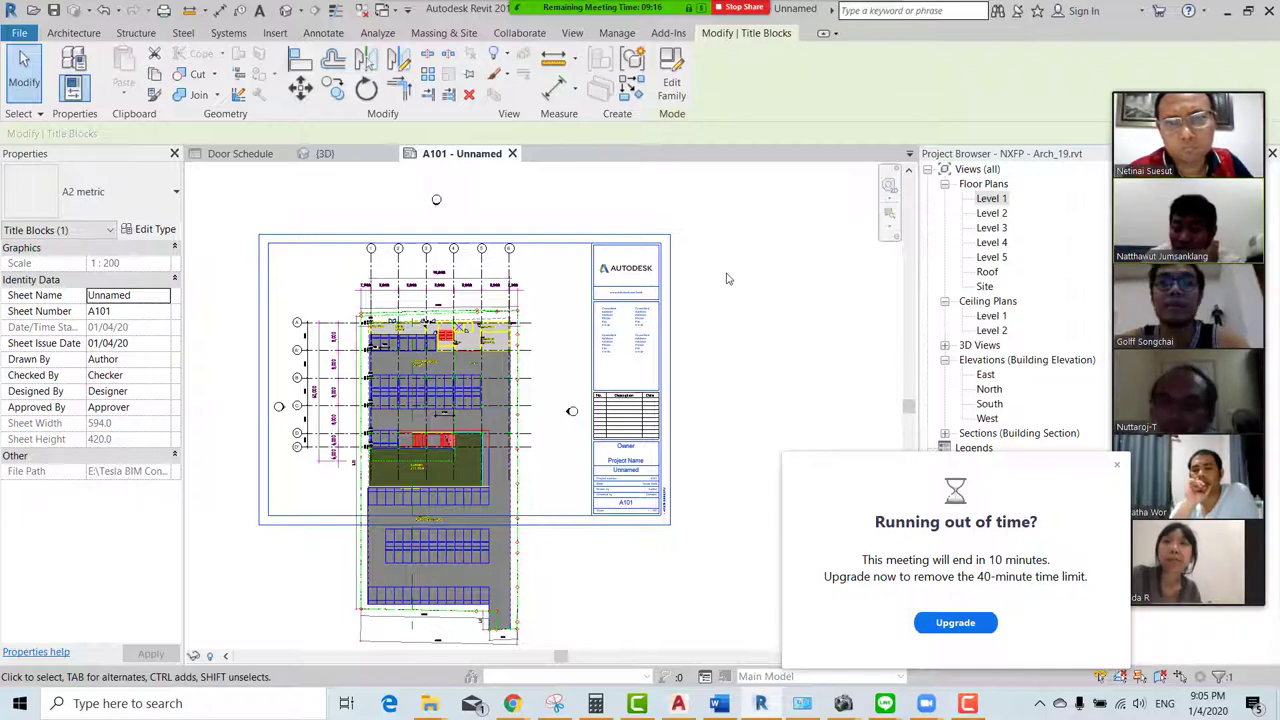
scroll(745, 284, "down", 1)
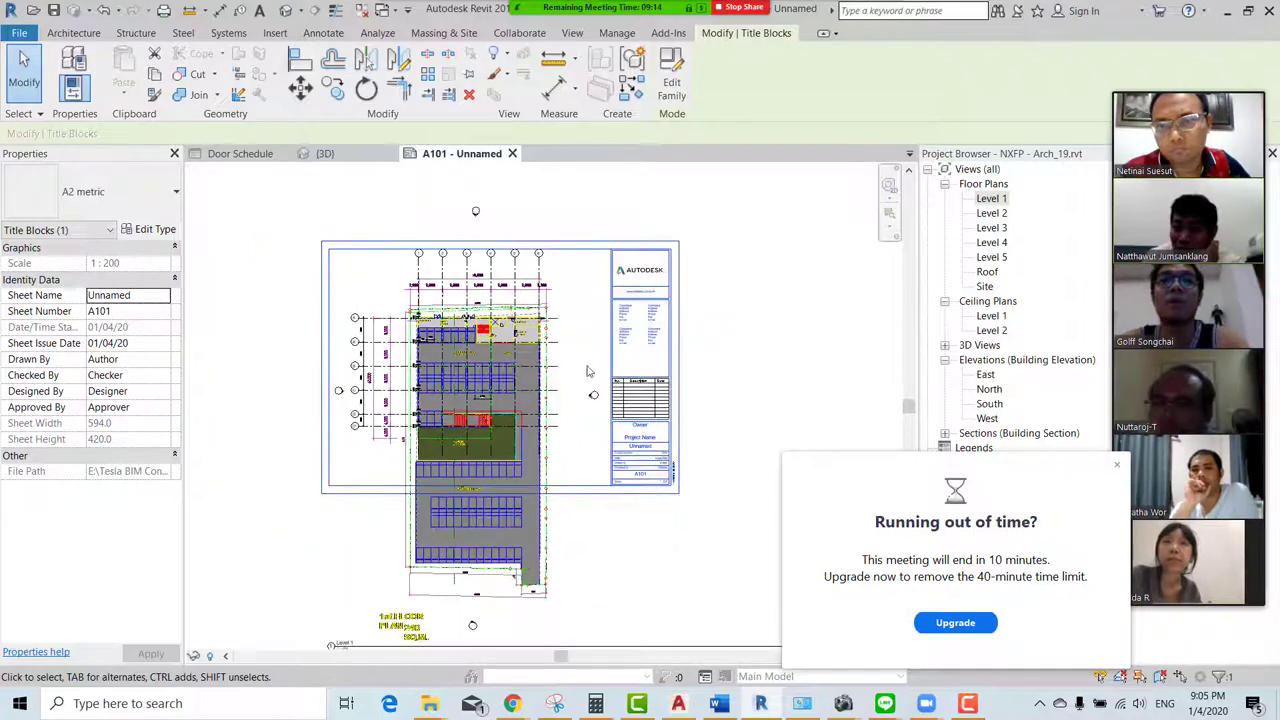
Activate the Level 1 viewport and turn on Crop View and Crop Region Visible
double_click(560, 350)
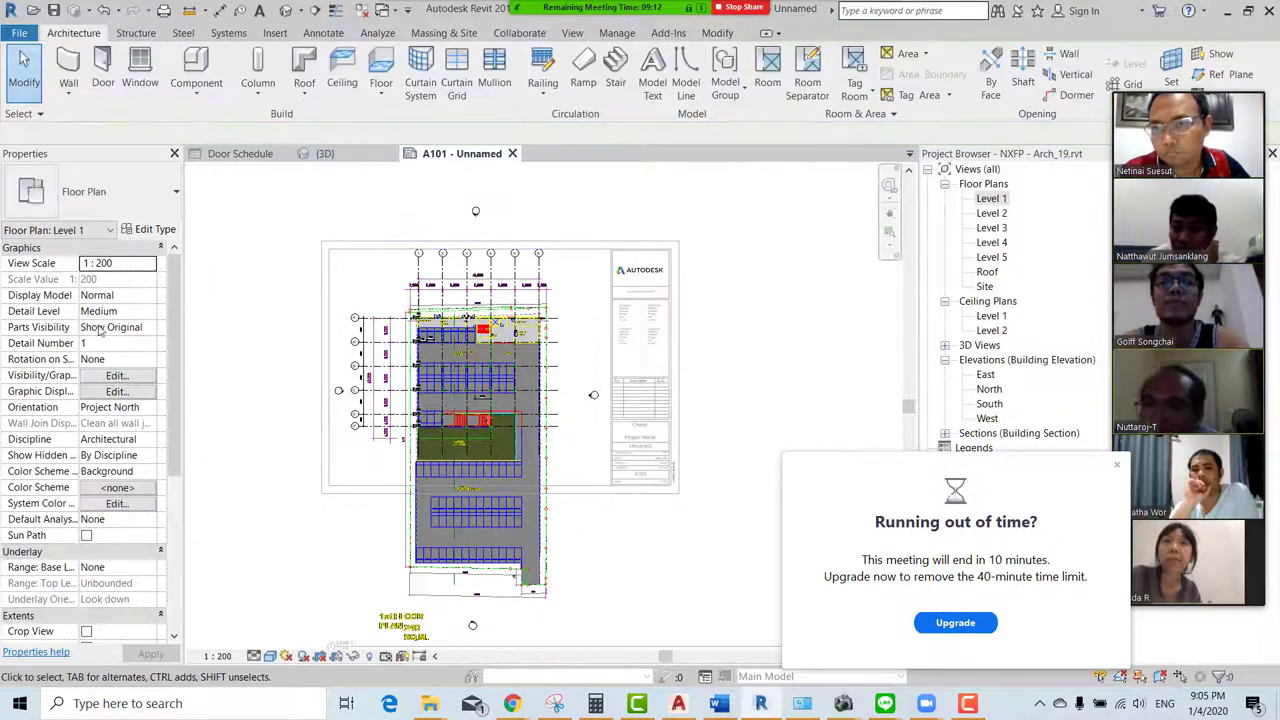
scroll(117, 481, "down", 2)
left_click(86, 551)
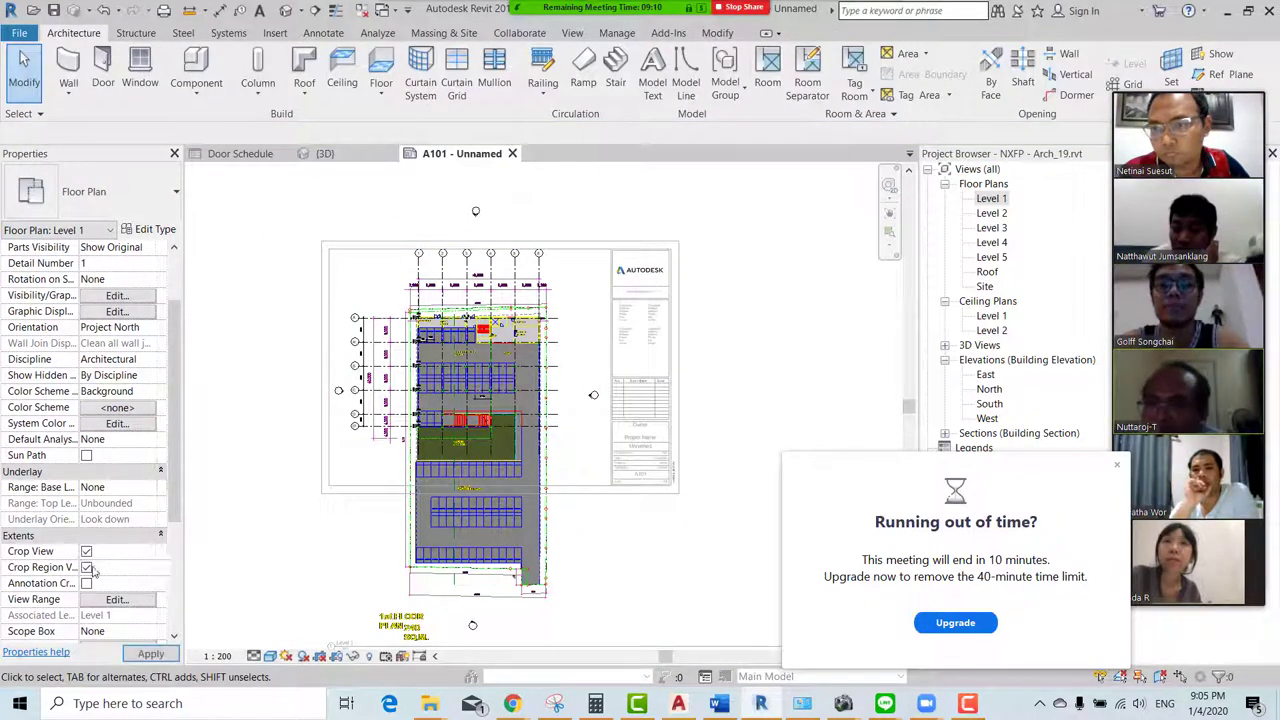
left_click(86, 567)
Pull the crop region's bottom, right and left edges in tight around the building
left_click(531, 251)
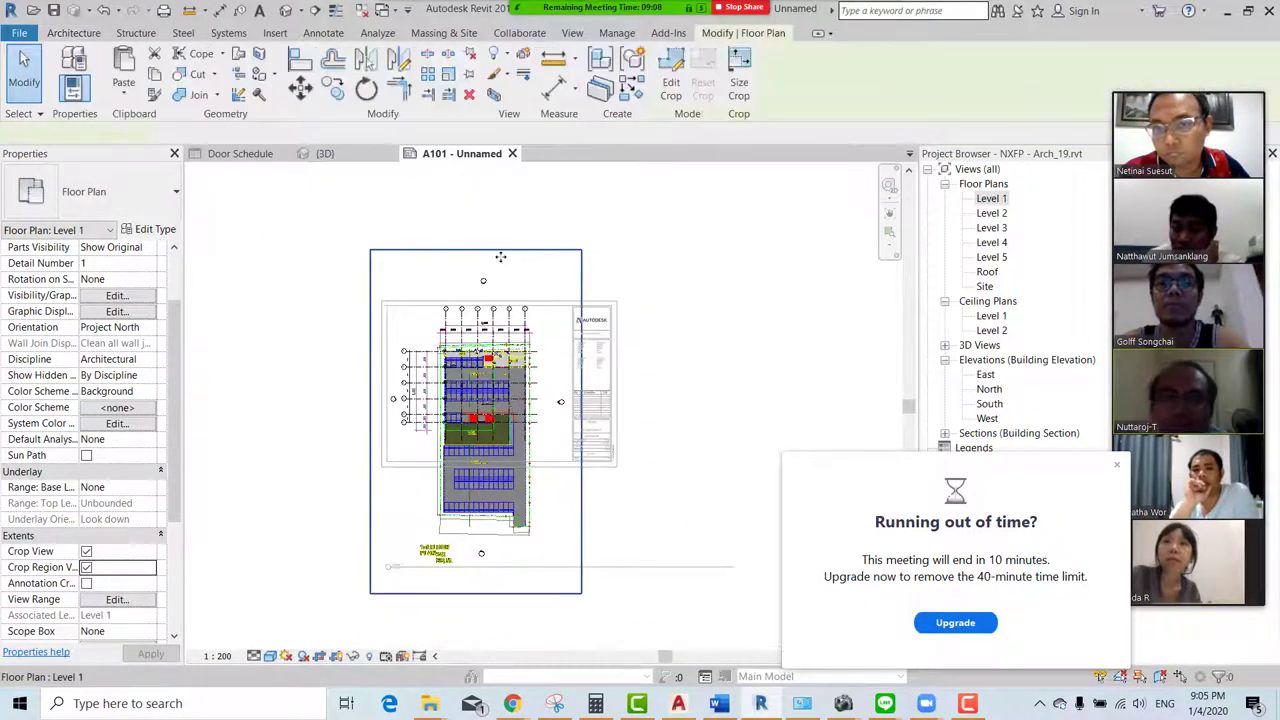
left_click_drag(487, 549, 484, 478)
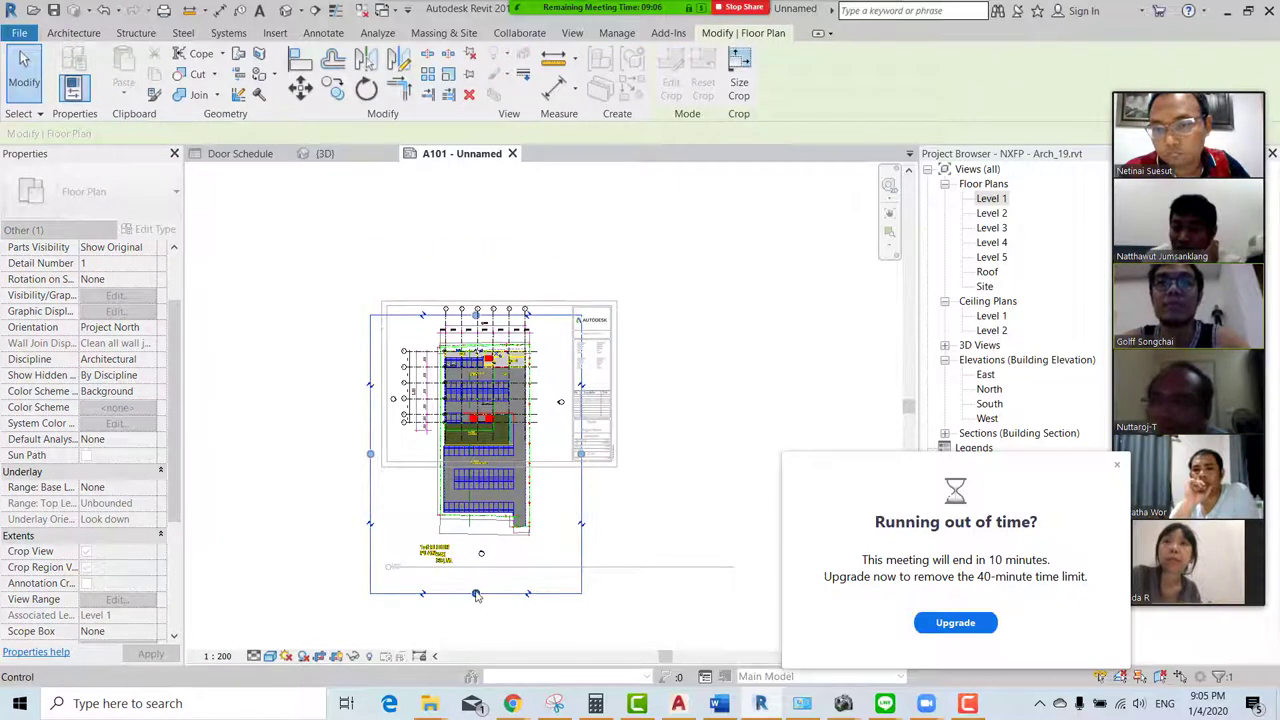
scroll(540, 385, "up", 2)
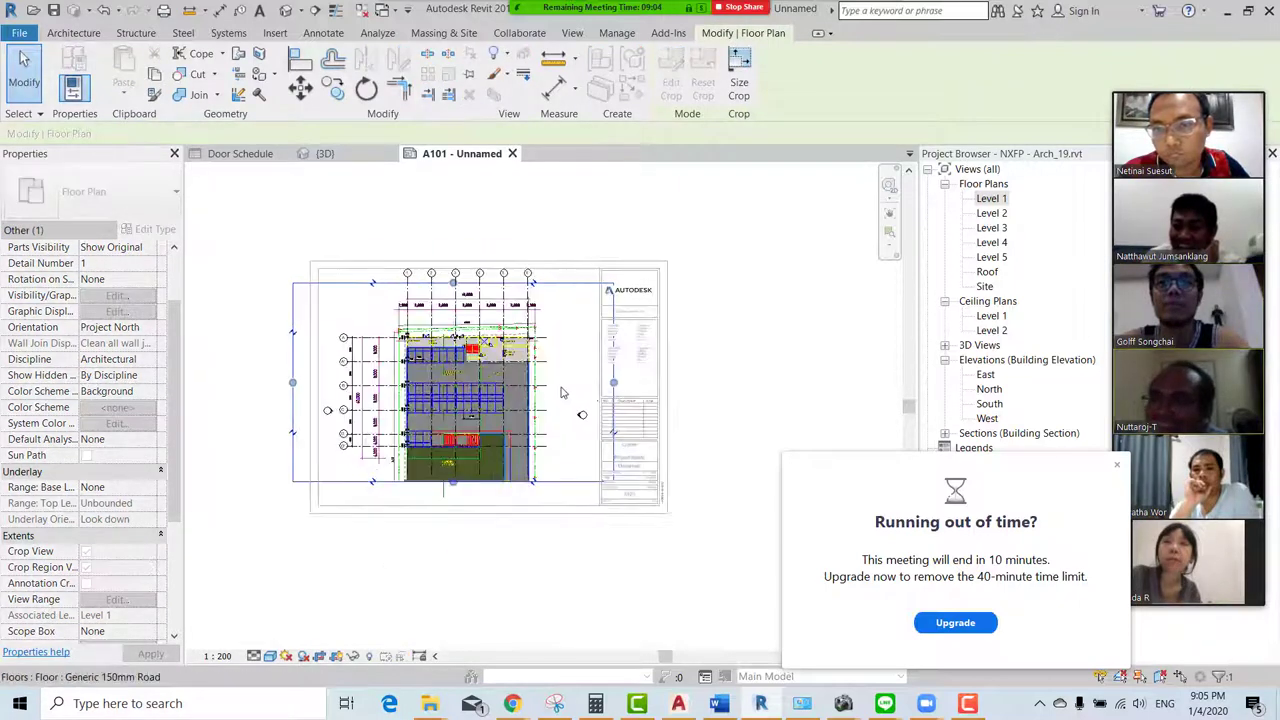
scroll(570, 386, "up", 1)
left_click_drag(626, 383, 568, 383)
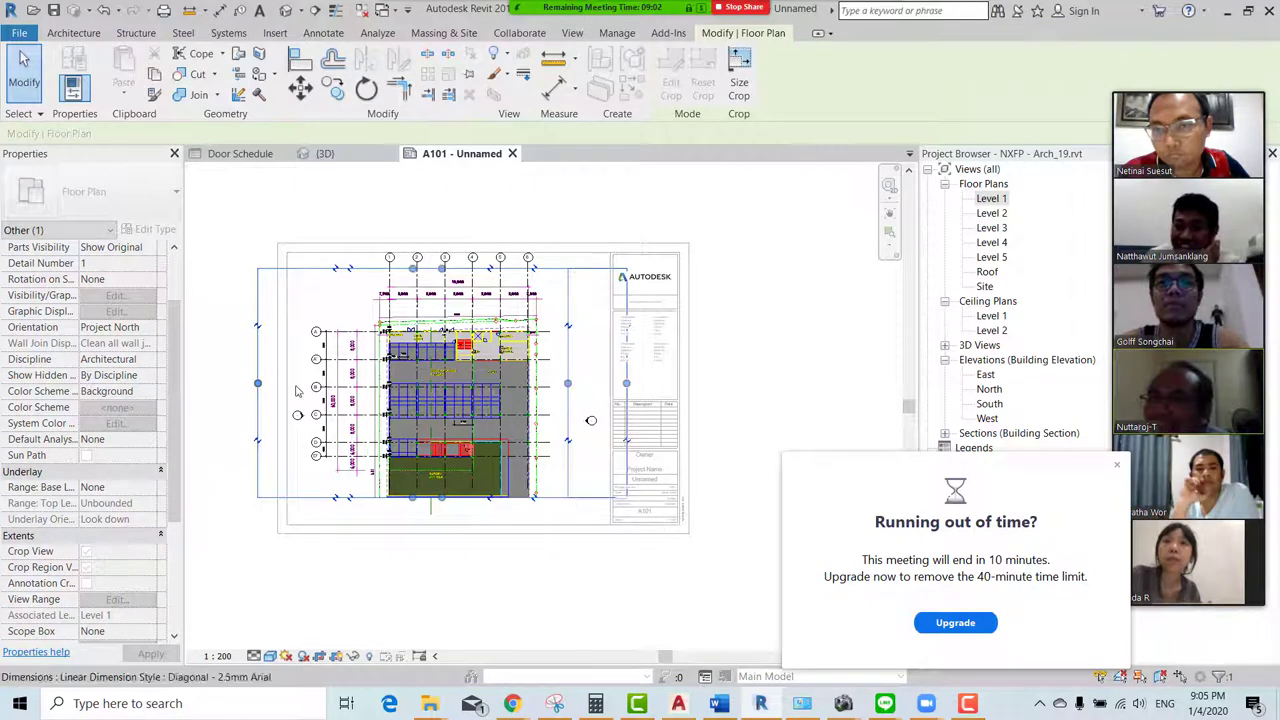
left_click_drag(295, 392, 316, 392)
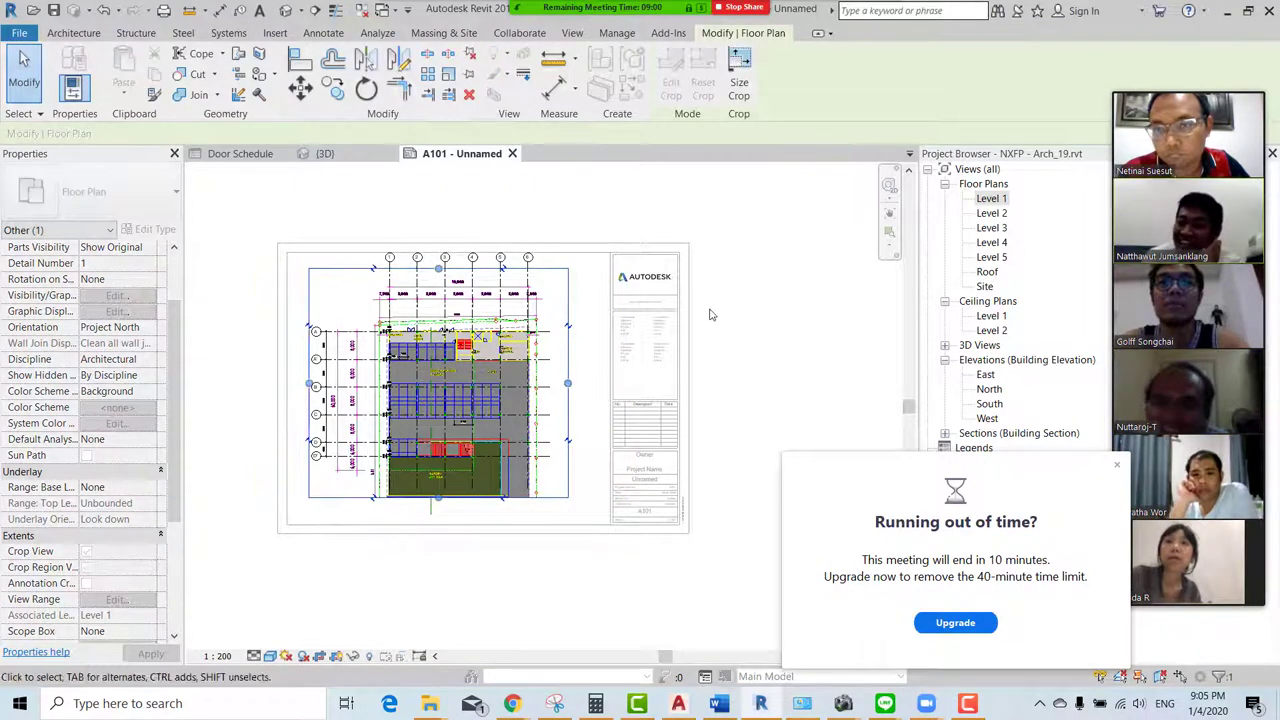
Deactivate the view, set the viewport scale to 1:100 and move it onto the title block
left_click(760, 302)
left_click(540, 300)
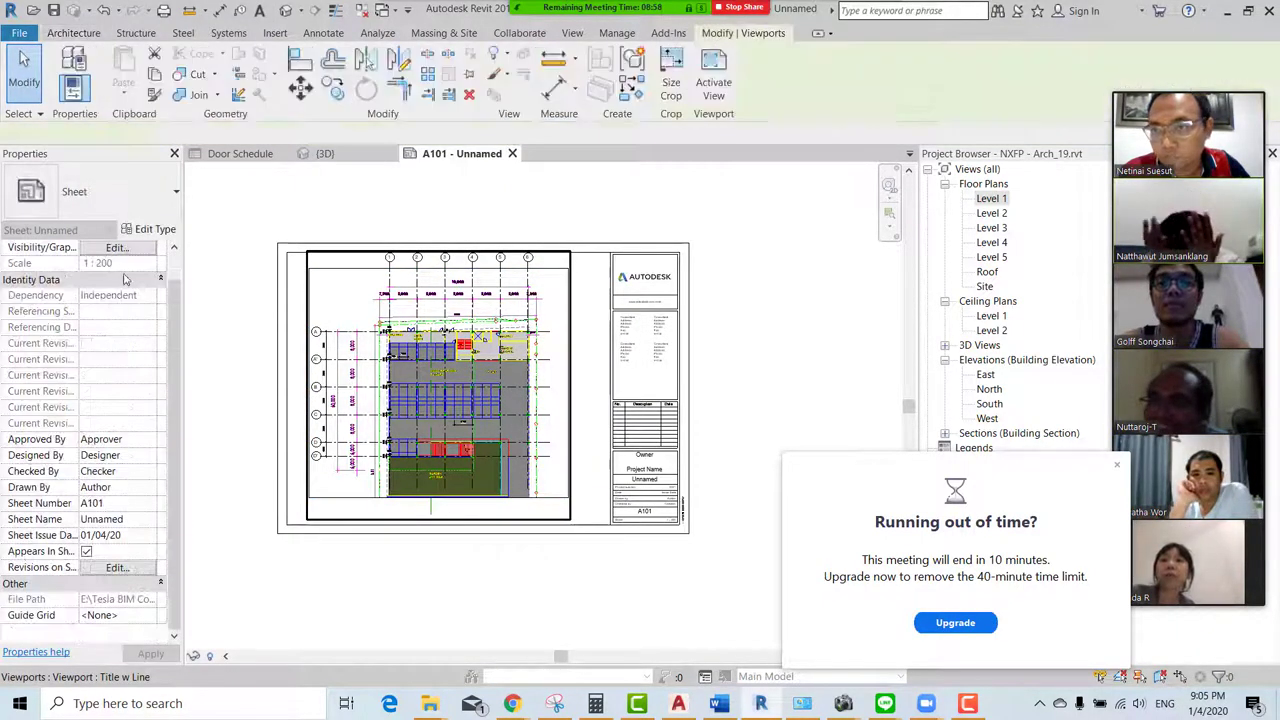
left_click(149, 247)
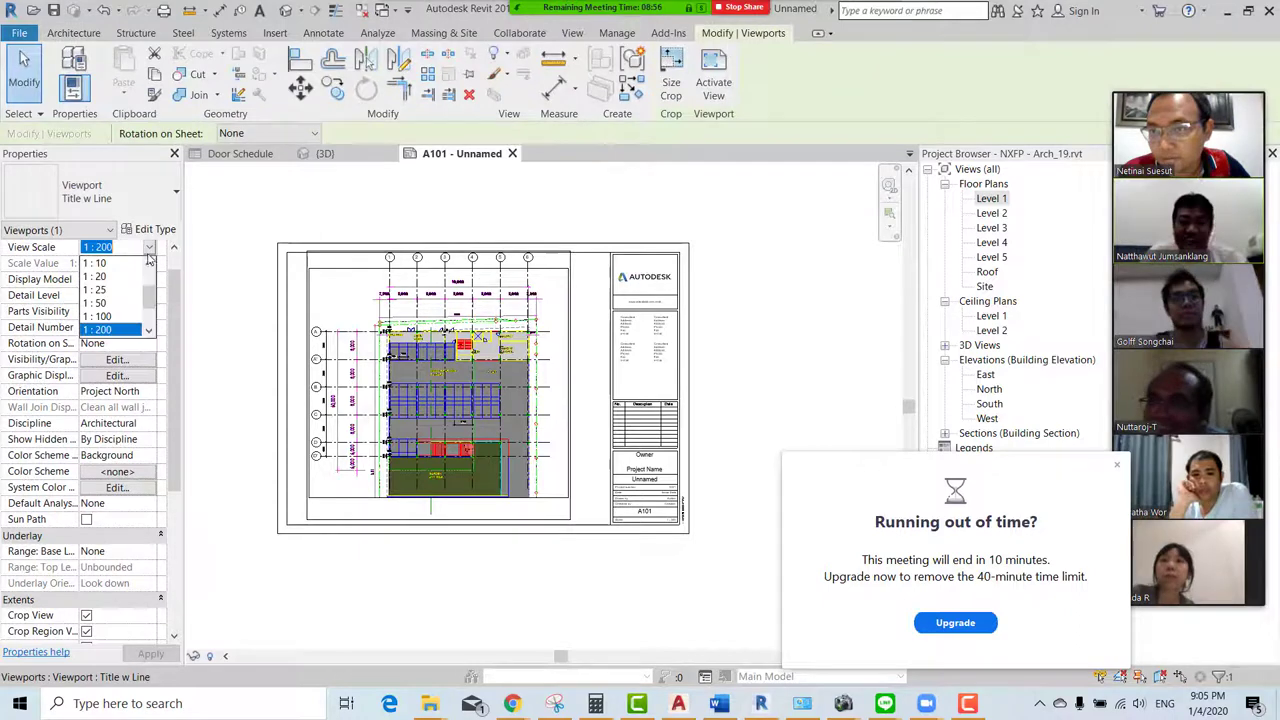
left_click(97, 316)
scroll(505, 393, "down", 3)
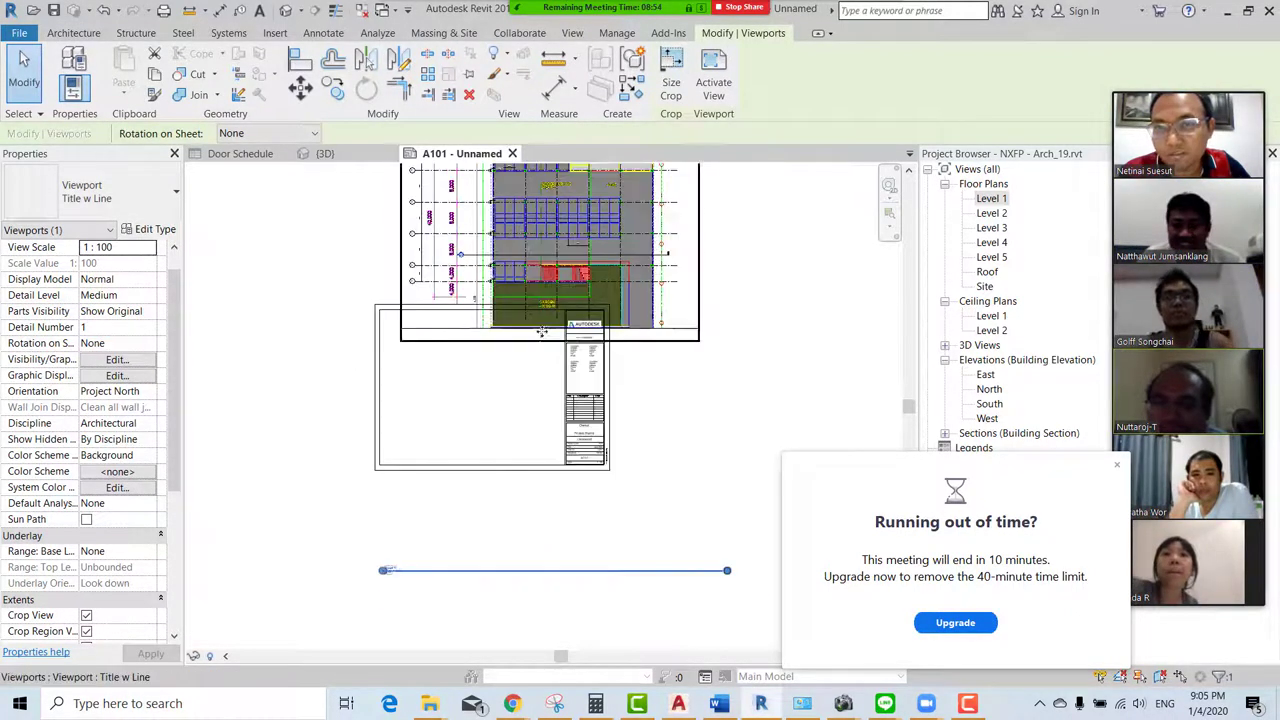
middle_click_drag(505, 393, 610, 409)
left_click(610, 409)
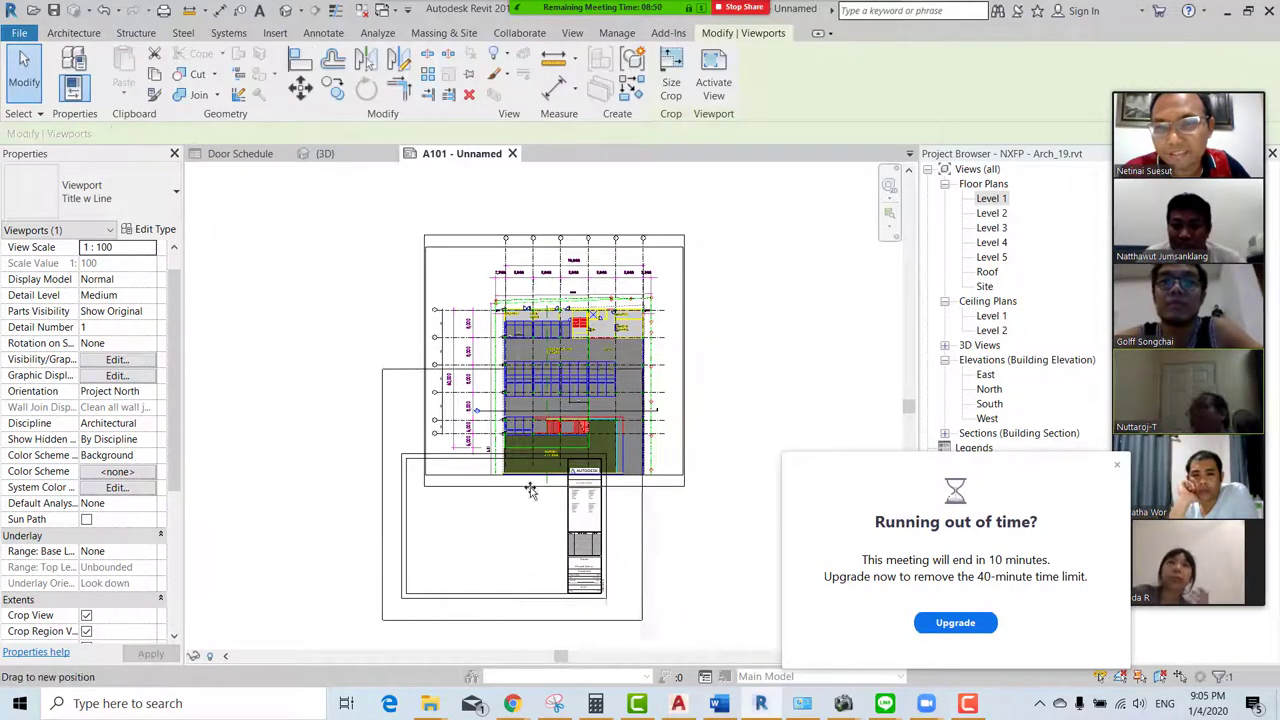
left_click_drag(568, 344, 527, 488)
Change the sheet's title block type to A1 metric
scroll(379, 478, "up", 2)
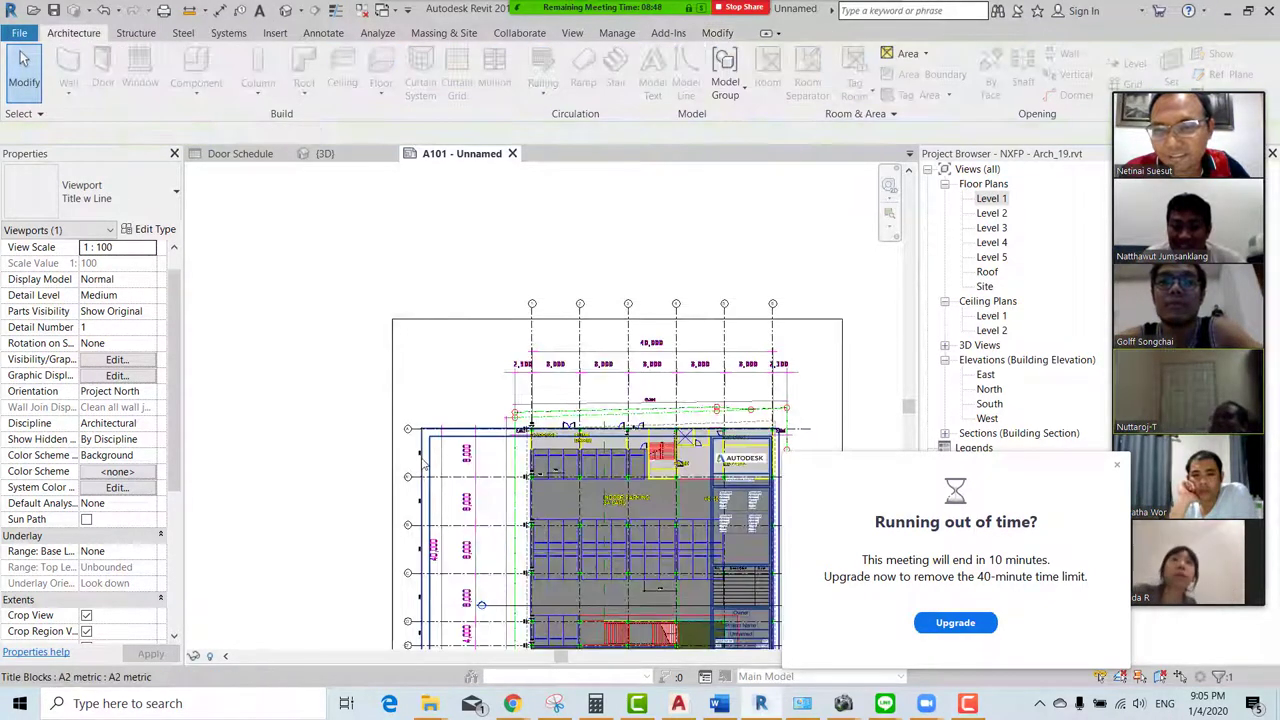
left_click(393, 478)
left_click(86, 205)
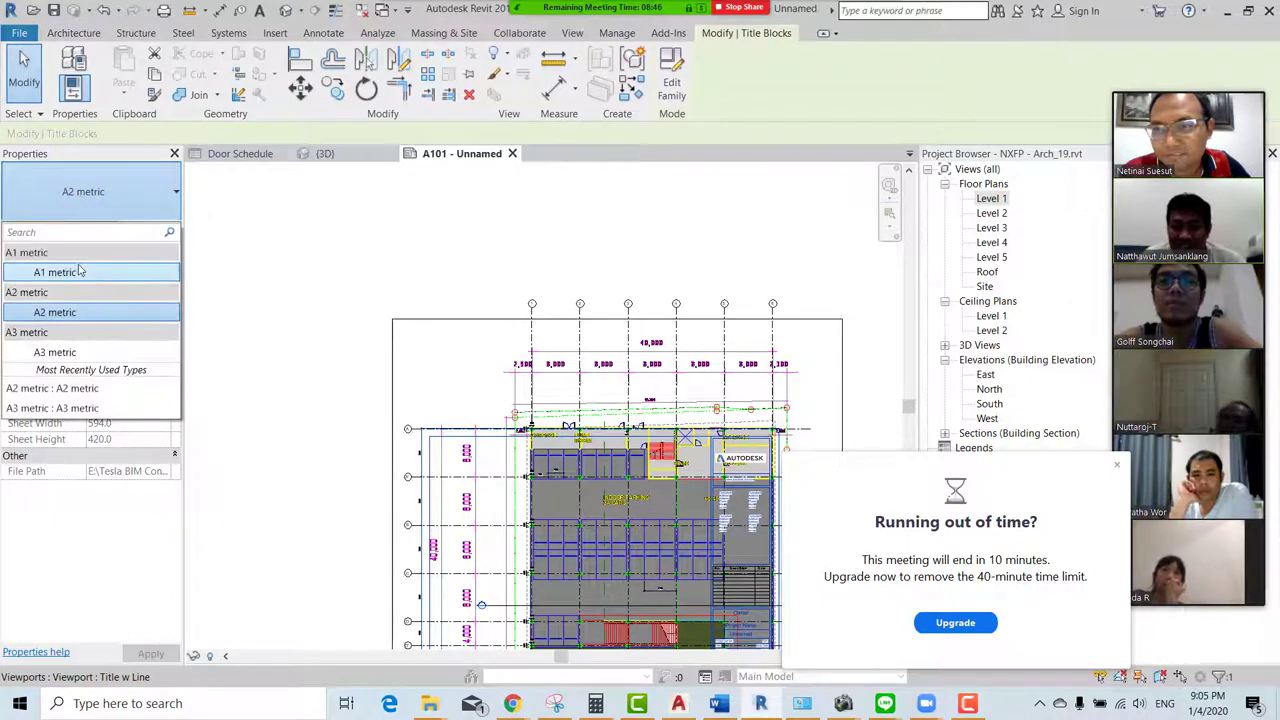
left_click(78, 273)
scroll(406, 337, "down", 2)
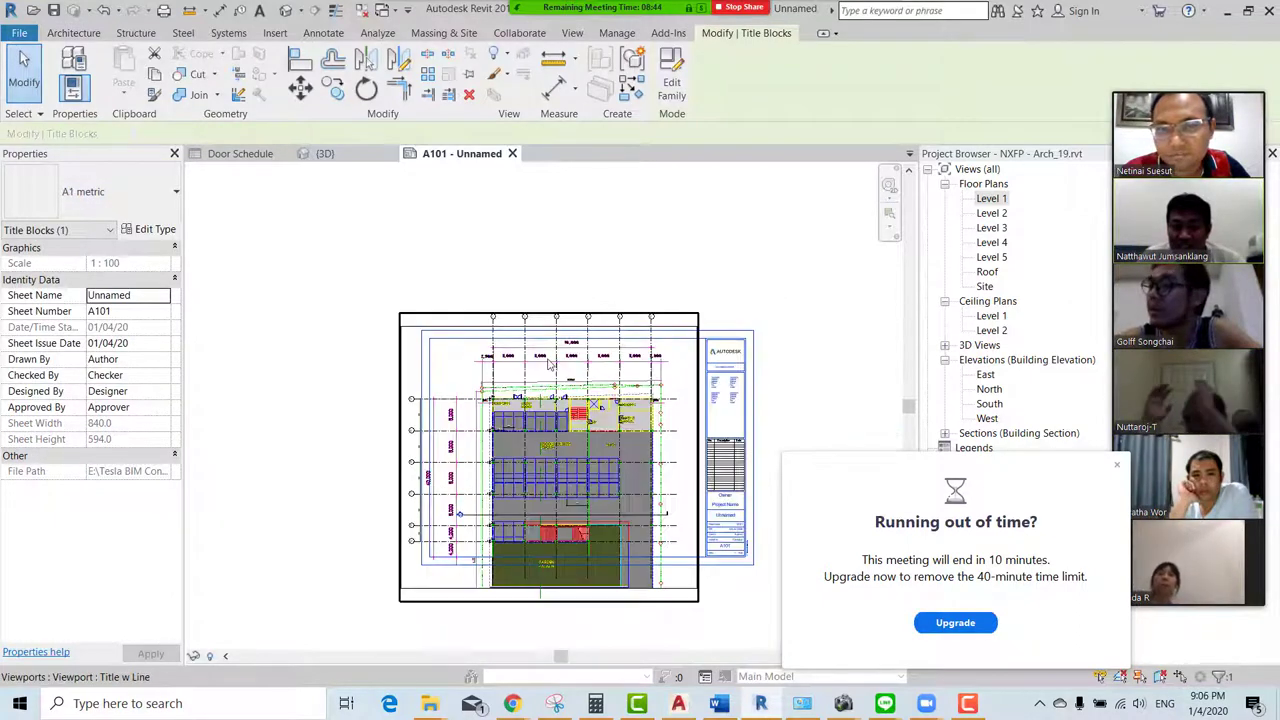
key("Escape")
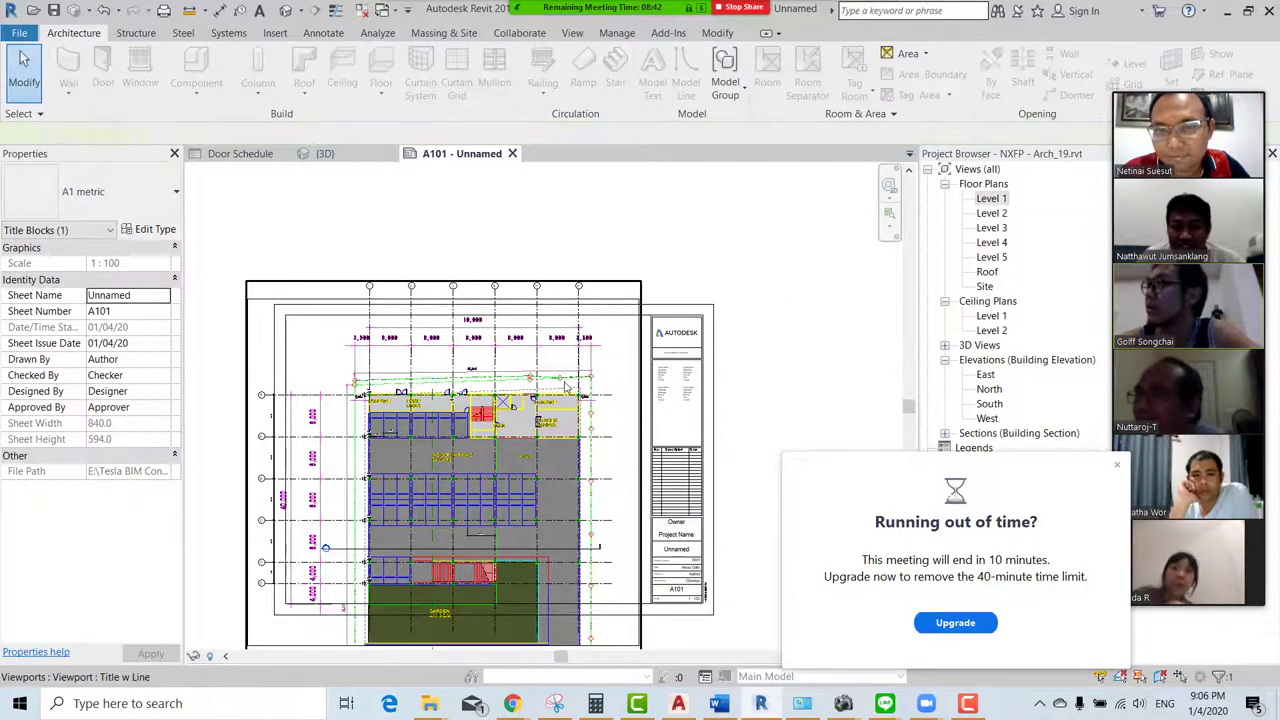
Nudge the Level 1 viewport slightly on the sheet, then deselect it
left_click(565, 385)
mouse_move(565, 385)
left_mouse_down()
mouse_move(578, 372)
mouse_move(565, 387)
left_mouse_up()
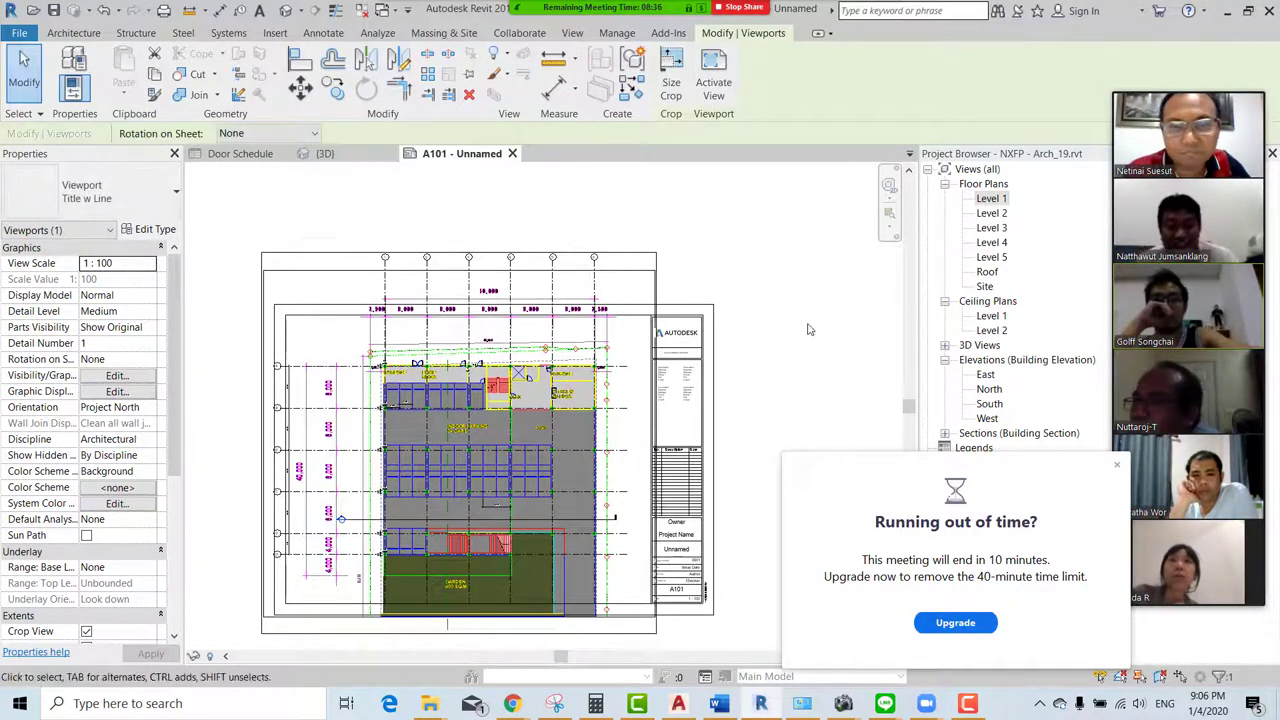
left_click(840, 322)
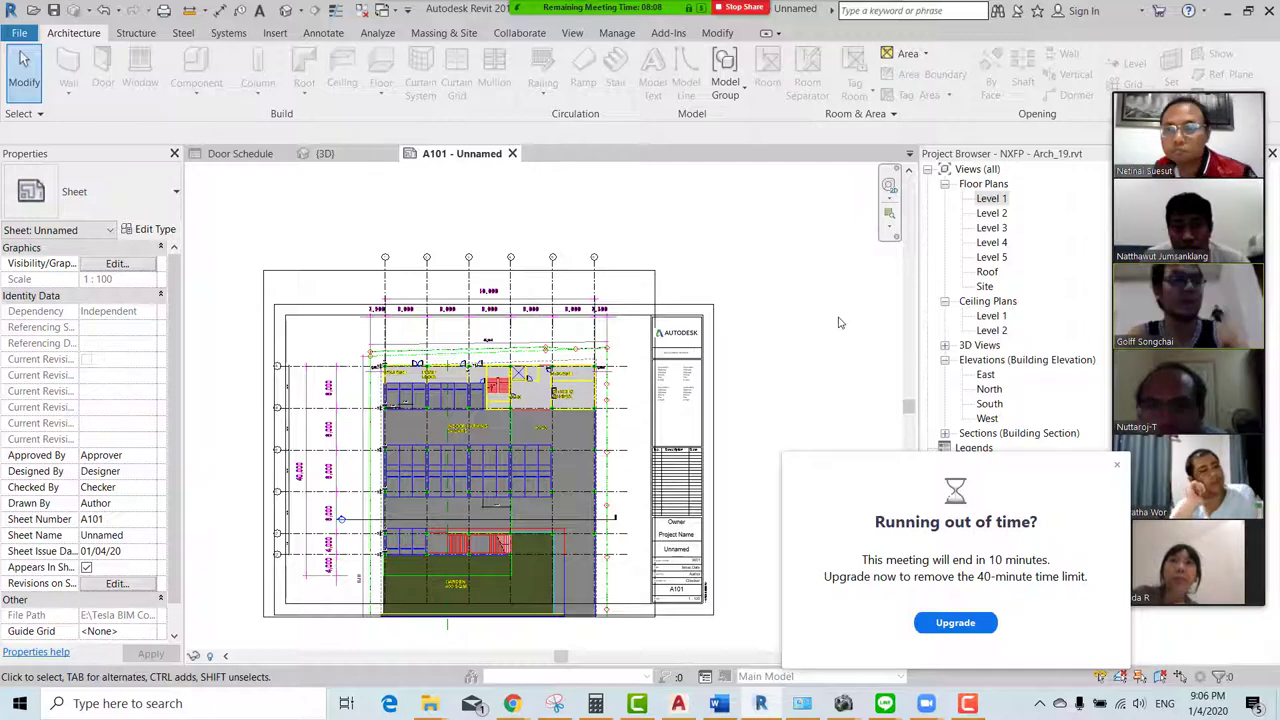
Set the Level 1 viewport back to 1:200 and move it to the middle of the sheet
left_click(620, 300)
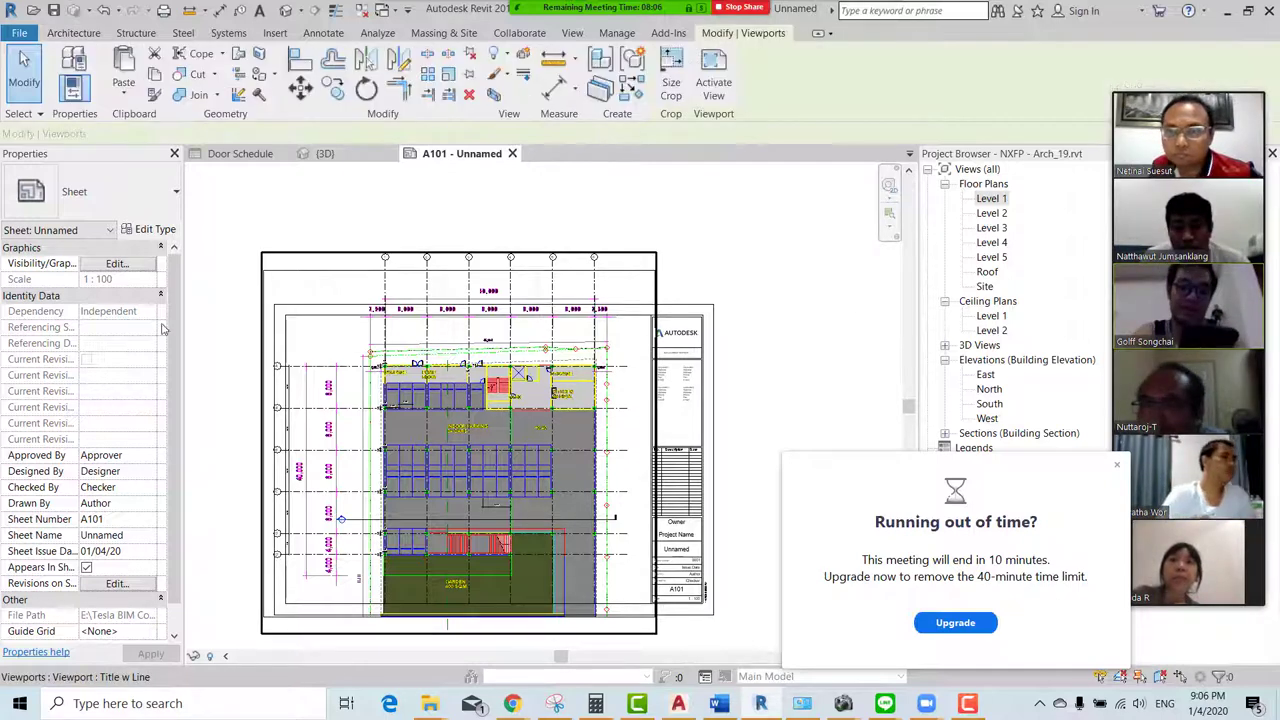
left_click(148, 265)
left_click(148, 265)
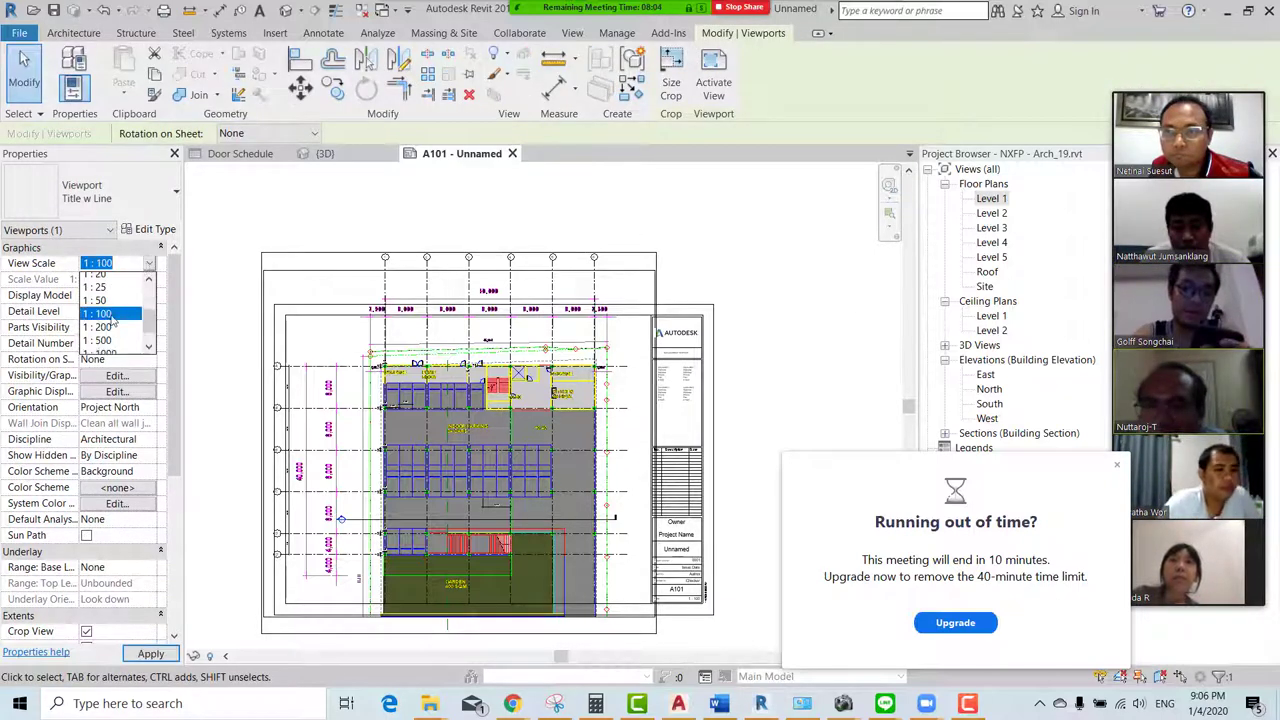
left_click(110, 316)
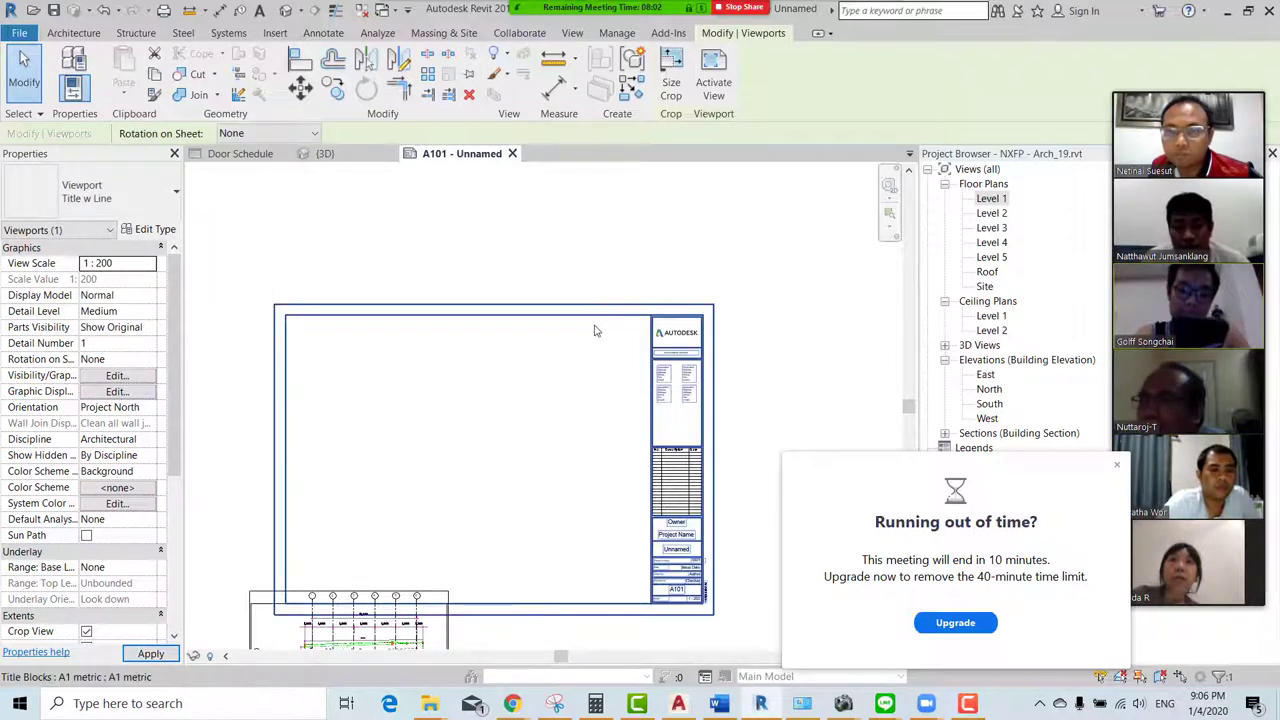
scroll(600, 334, "down", 2)
middle_click_drag(600, 334, 566, 308)
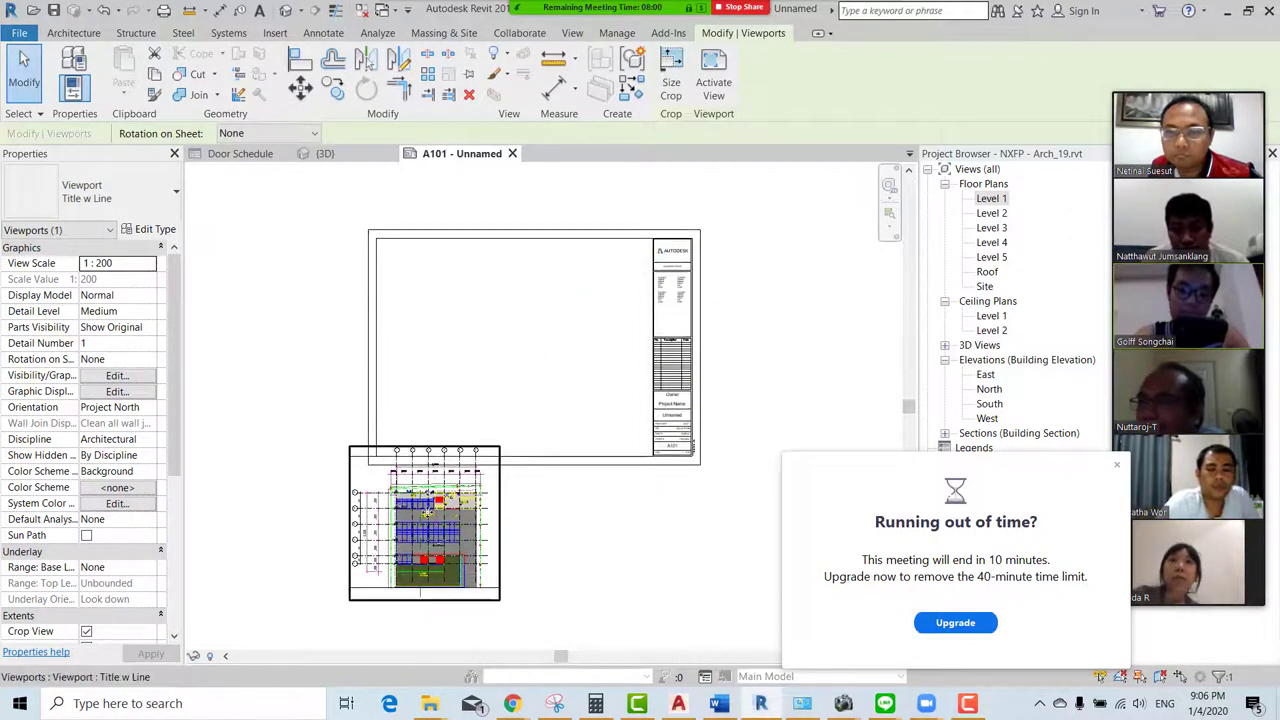
left_click_drag(427, 515, 521, 326)
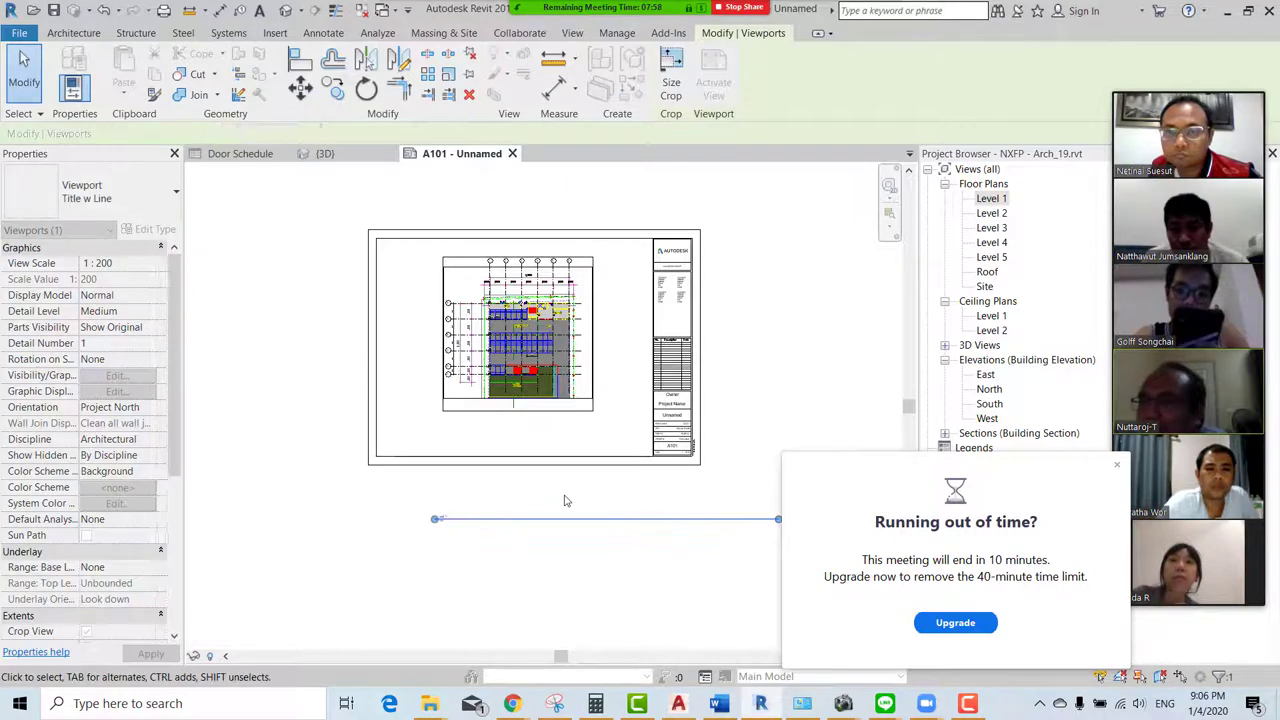
Place the viewport title just below the plan, then select the viewport
middle_click_drag(613, 476, 529, 476)
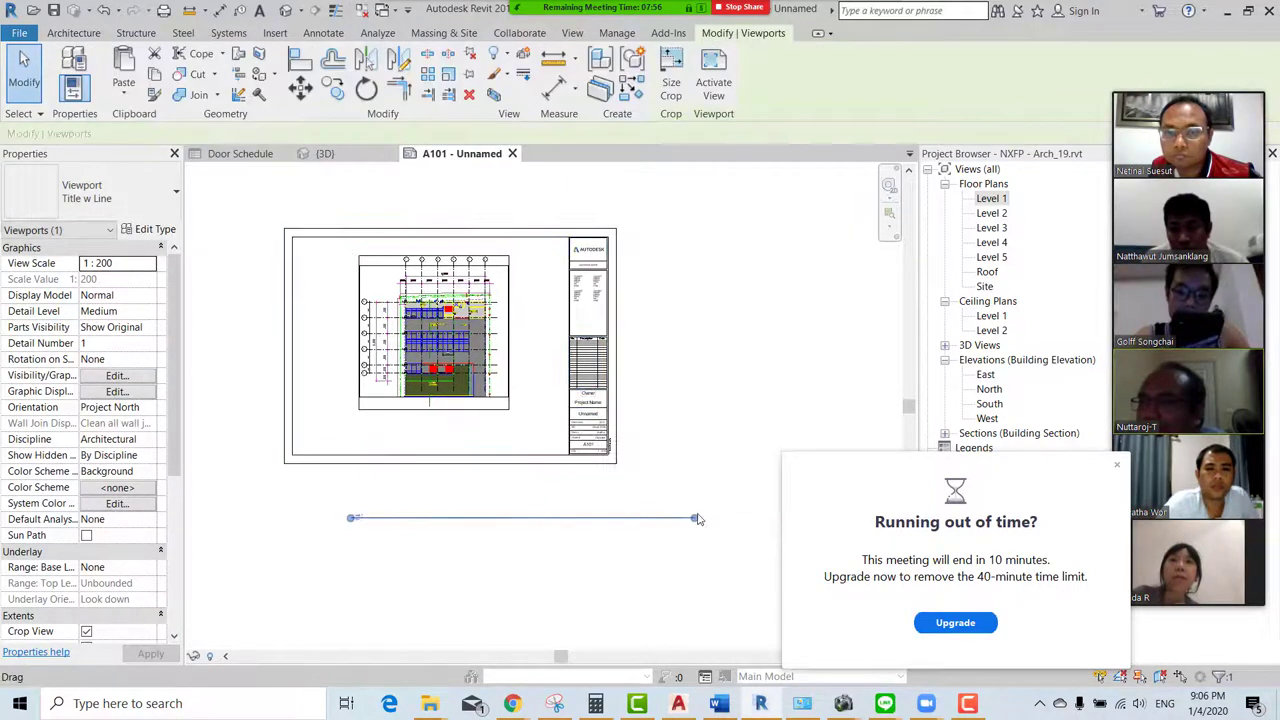
scroll(365, 545, "up", 4)
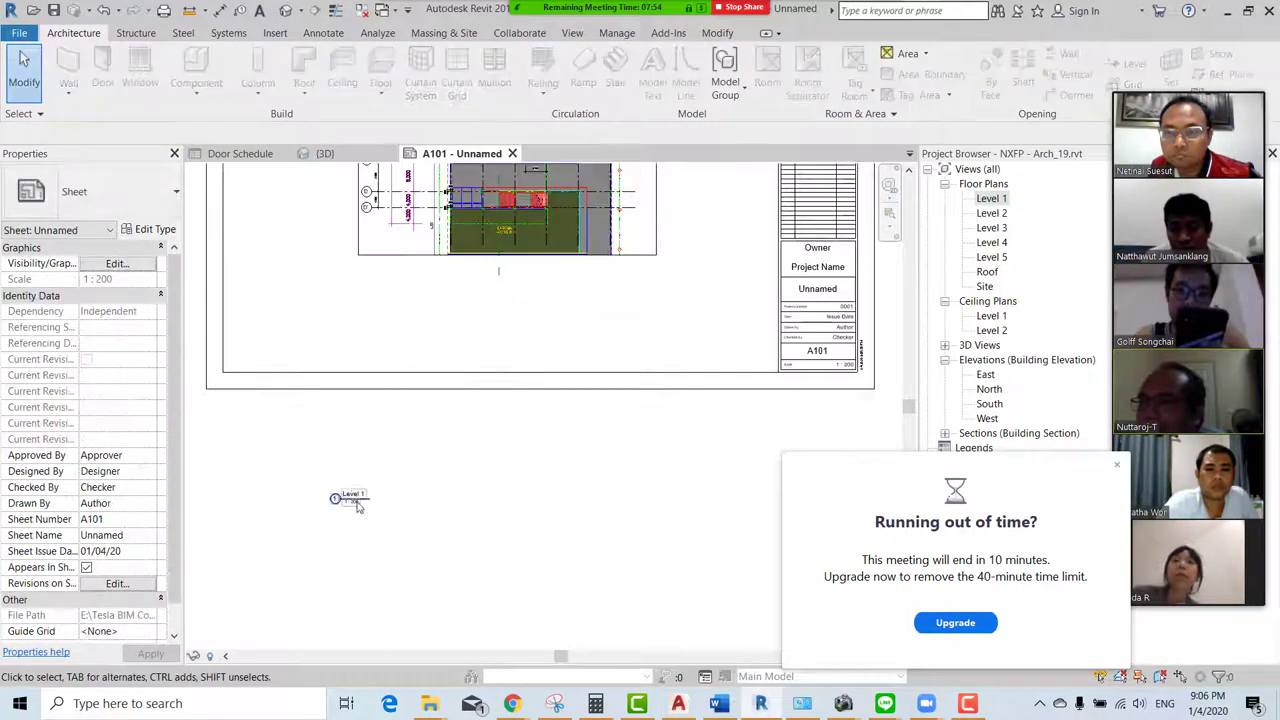
left_click_drag(343, 494, 482, 308)
left_click(466, 457)
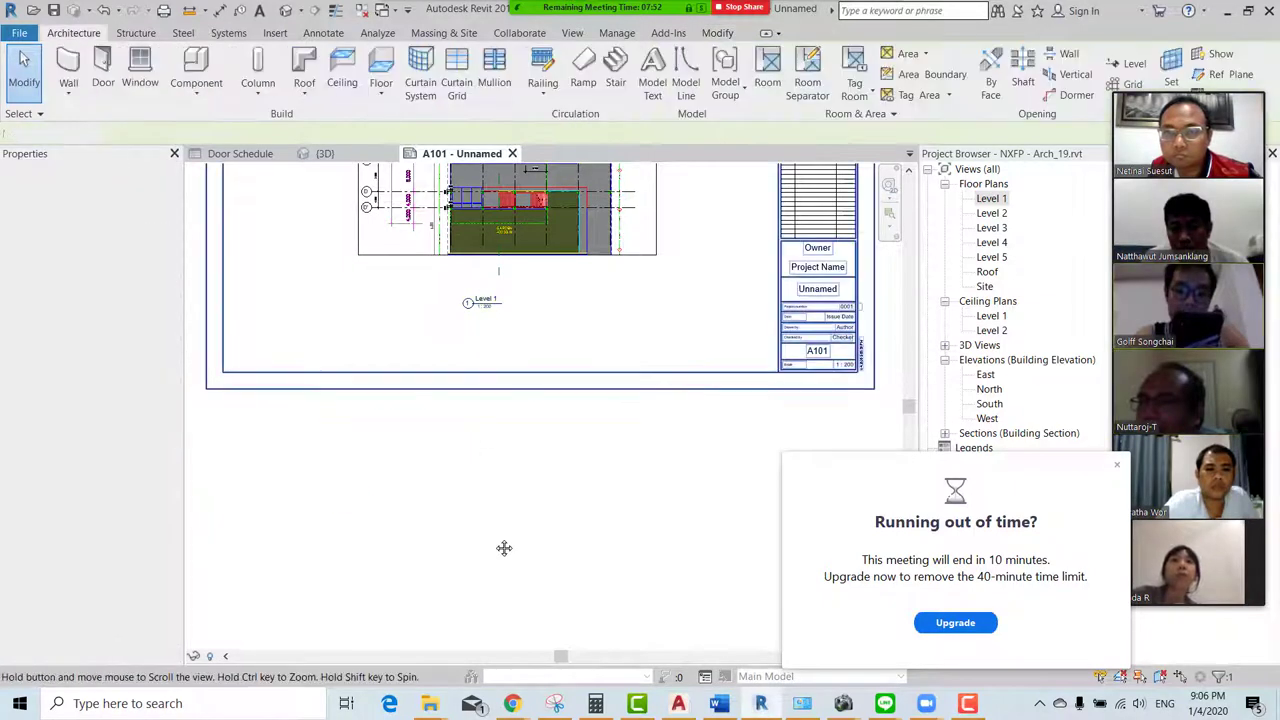
middle_click_drag(535, 311, 517, 486)
left_click(546, 350)
Switch the sheet's title block type to A2 metric
scroll(546, 350, "down", 2)
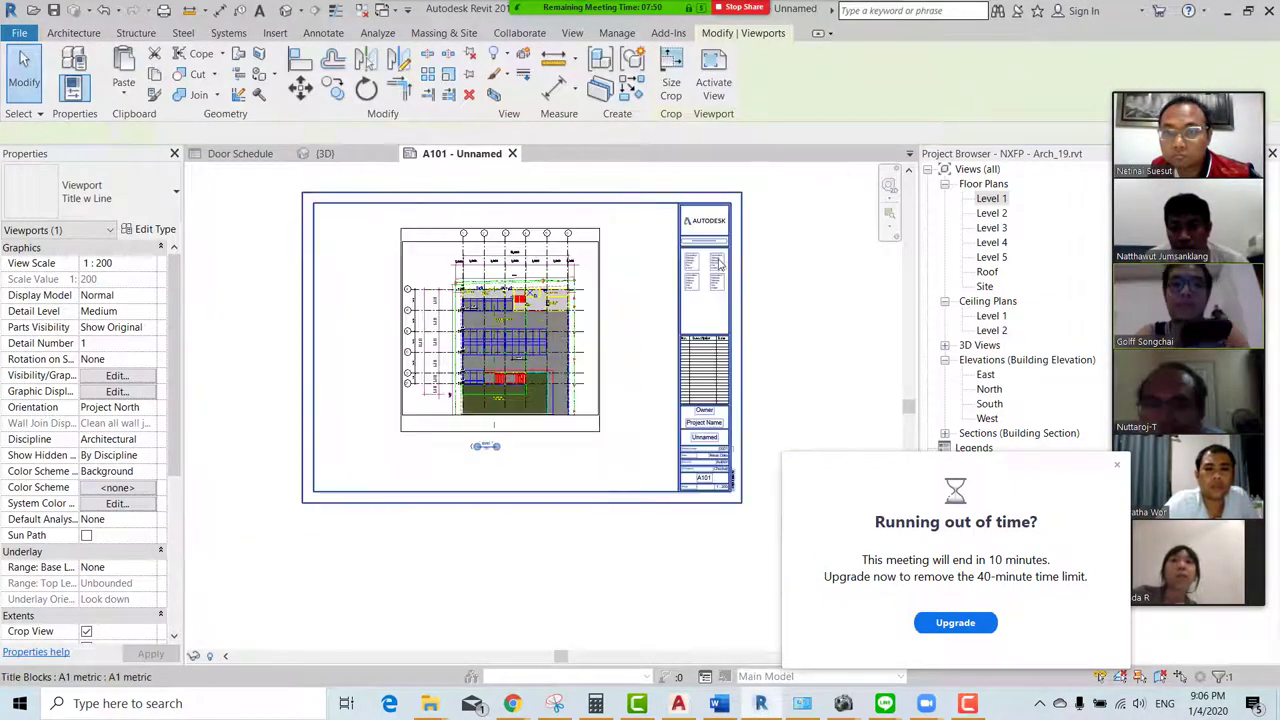
left_click(313, 265)
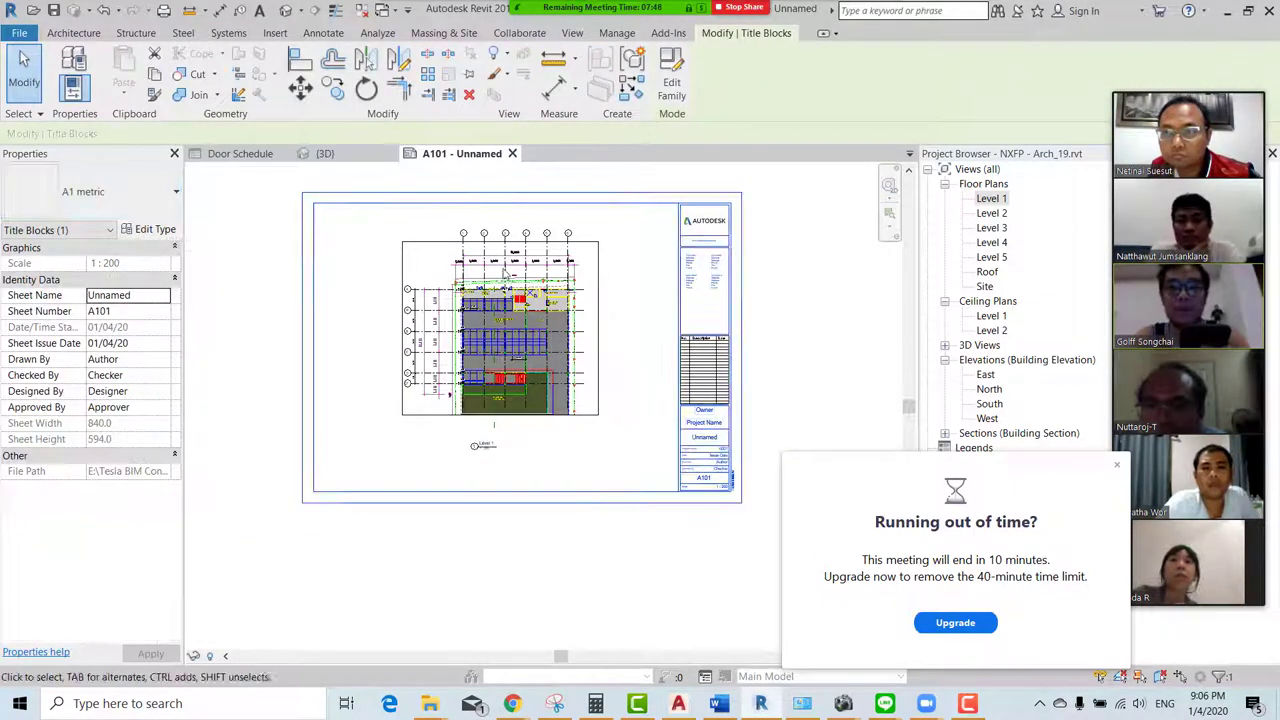
left_click(352, 201)
left_click(352, 202)
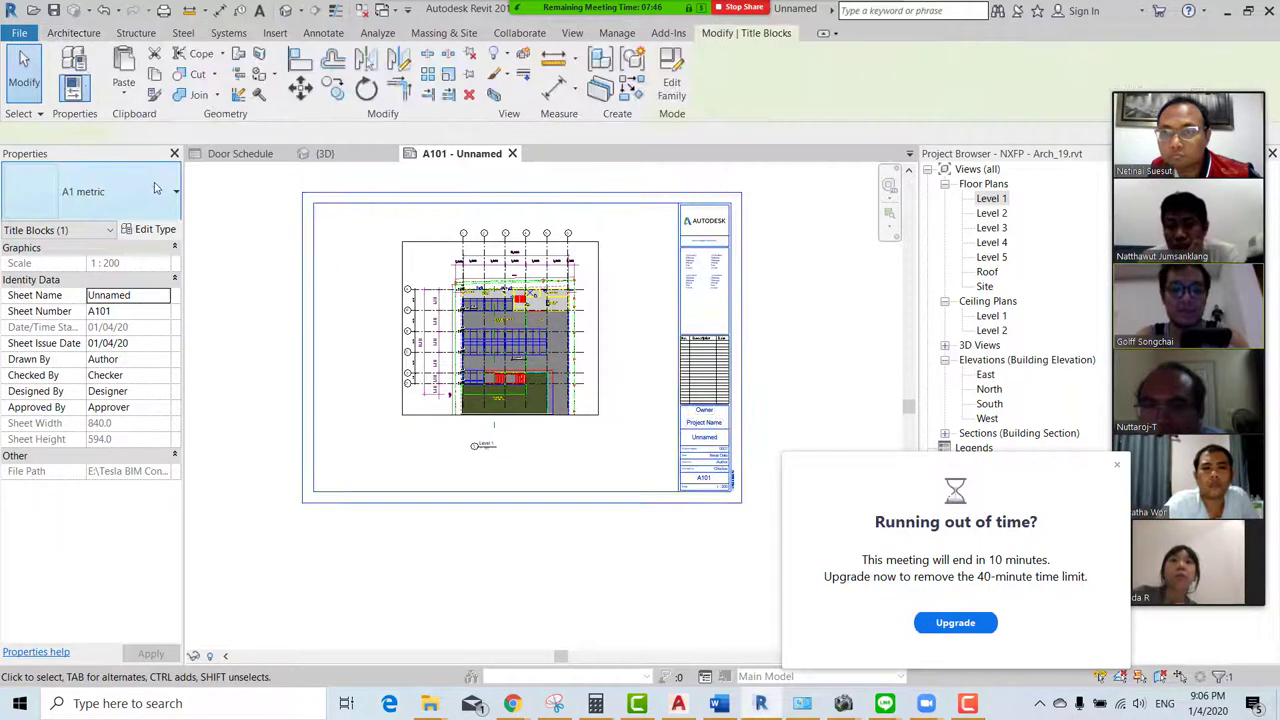
left_click(90, 191)
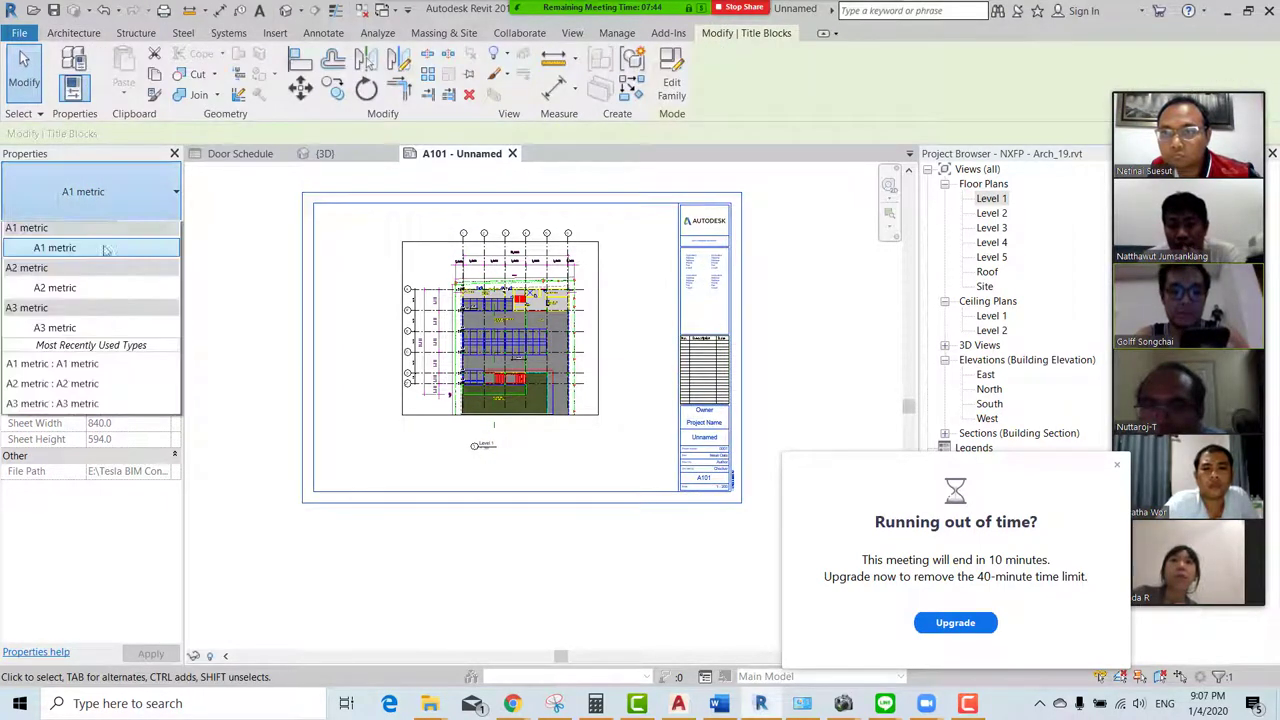
left_click(78, 308)
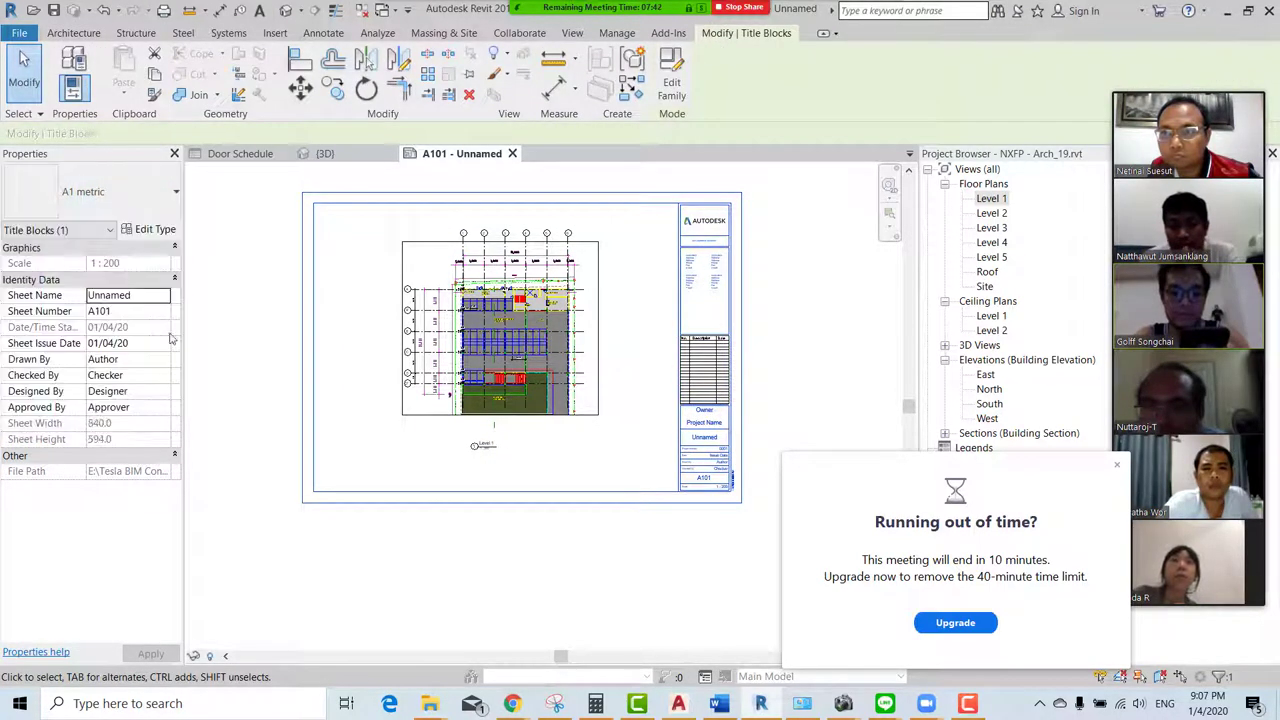
Drag the title block up and right so the Level 1 plan sits inside its border
left_click(382, 593)
left_click_drag(413, 500, 480, 448)
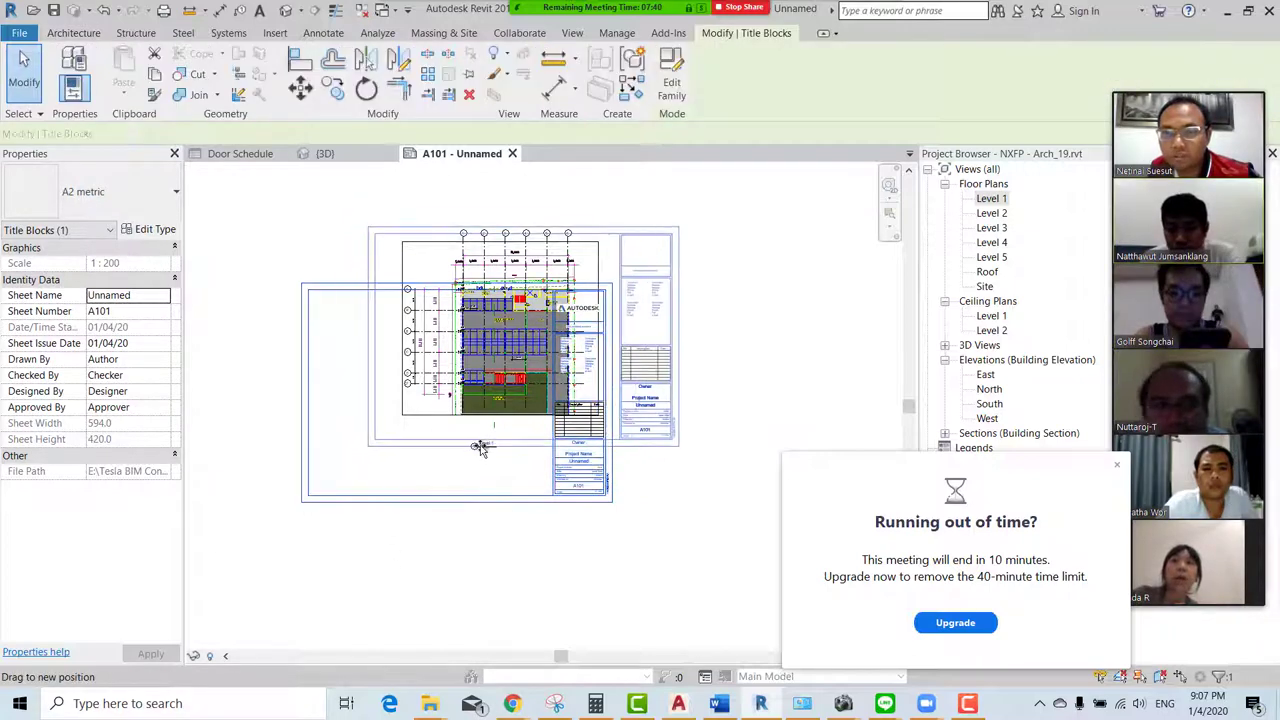
left_click(414, 543)
scroll(477, 443, "up", 2)
scroll(530, 420, "up", 2)
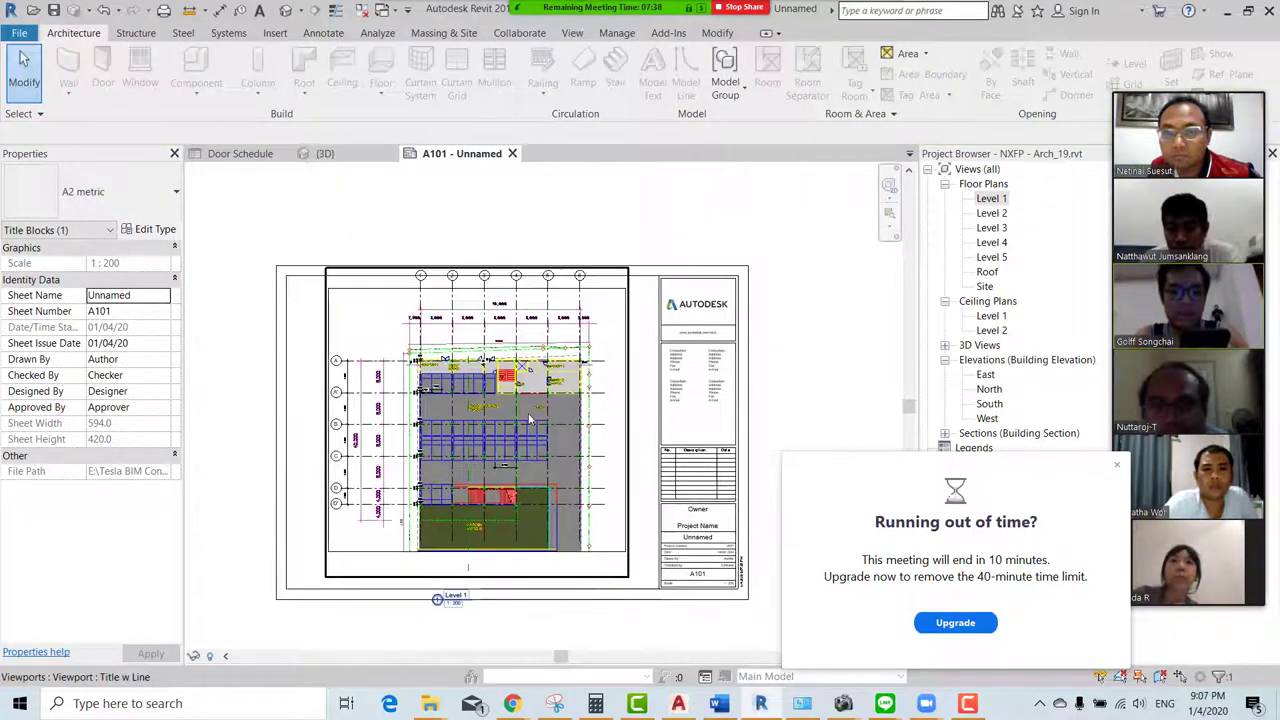
left_click(530, 420)
left_click(831, 316)
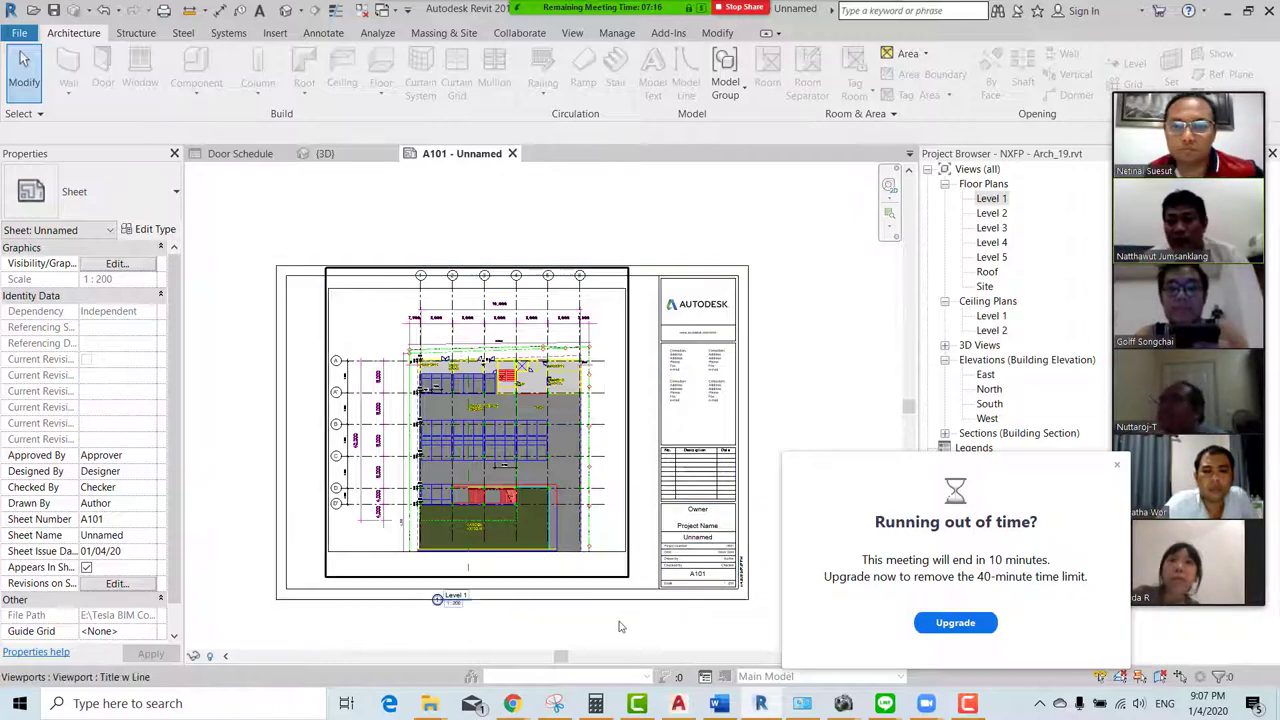
left_click(884, 703)
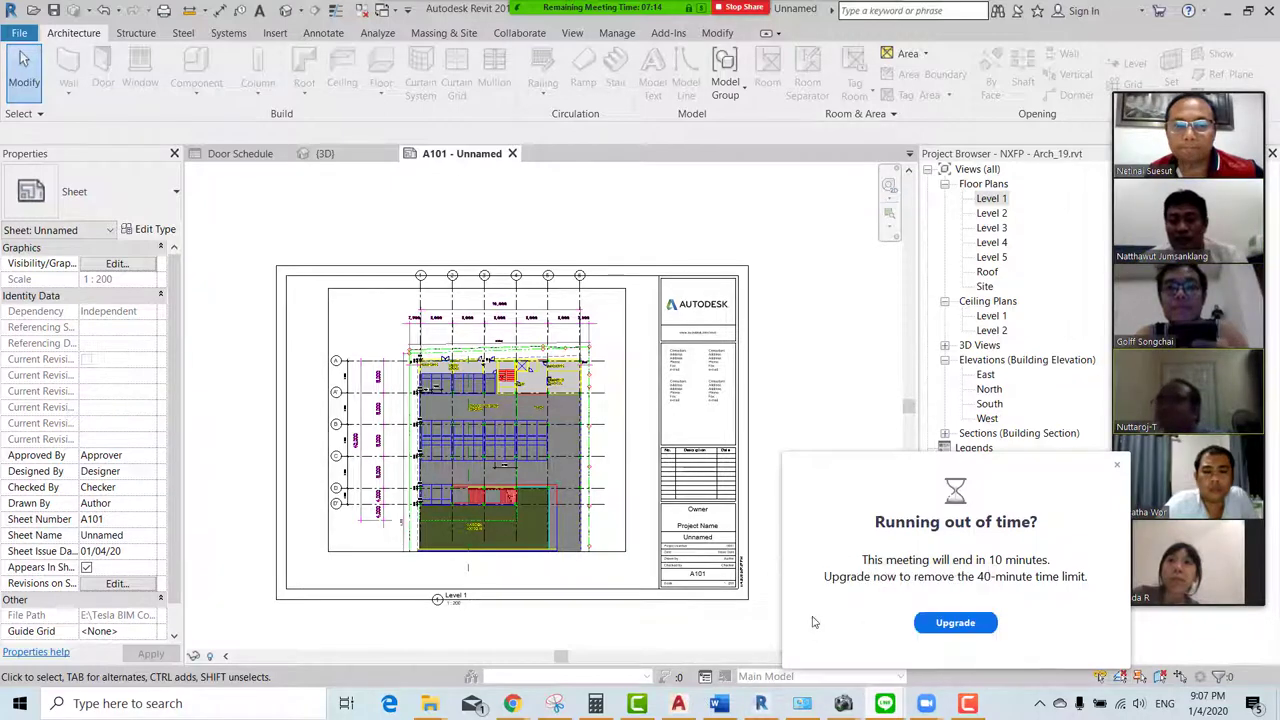
left_click(569, 295)
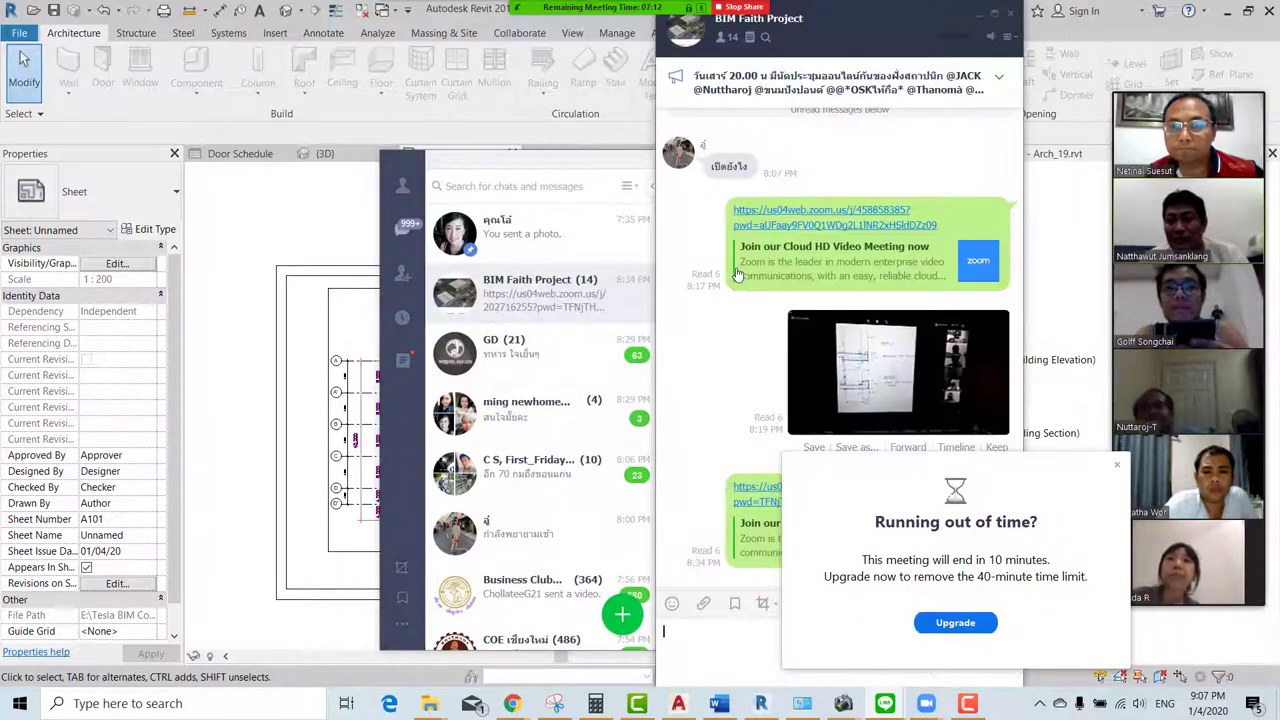
scroll(825, 232, "down", 3)
scroll(825, 235, "down", 3)
scroll(825, 238, "down", 3)
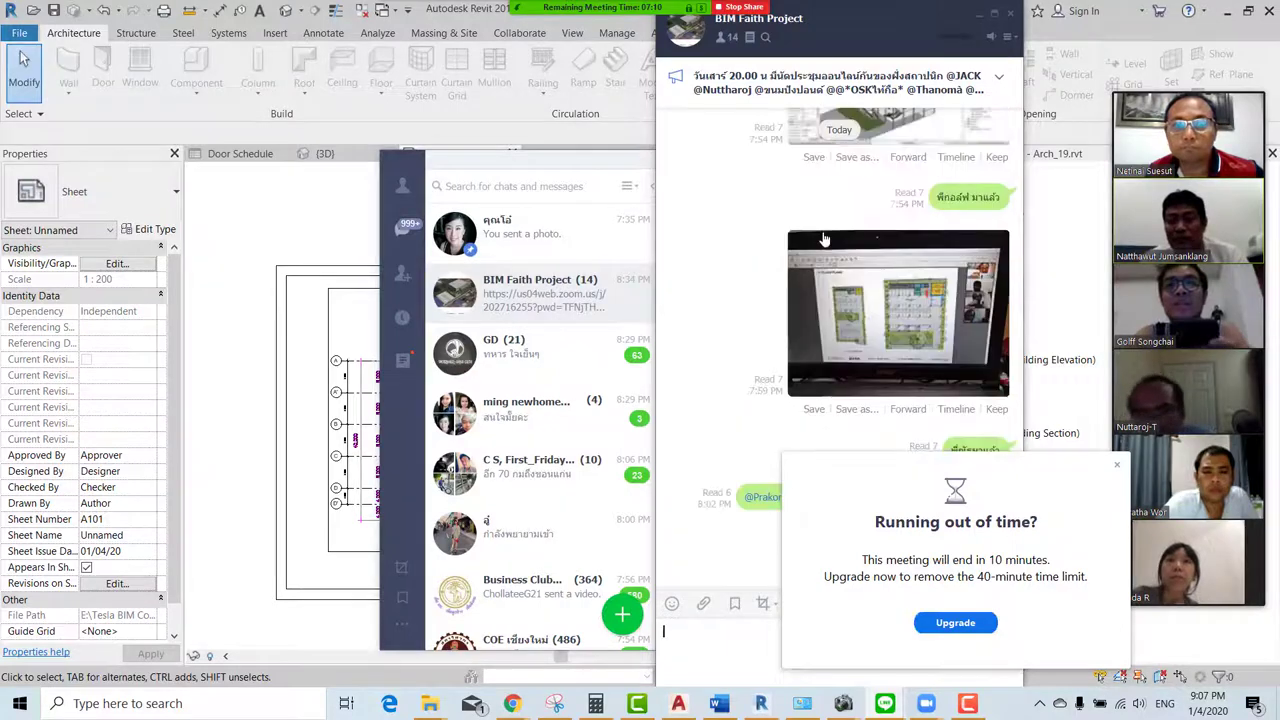
scroll(825, 240, "down", 3)
scroll(825, 240, "up", 2)
left_click_drag(860, 40, 437, 84)
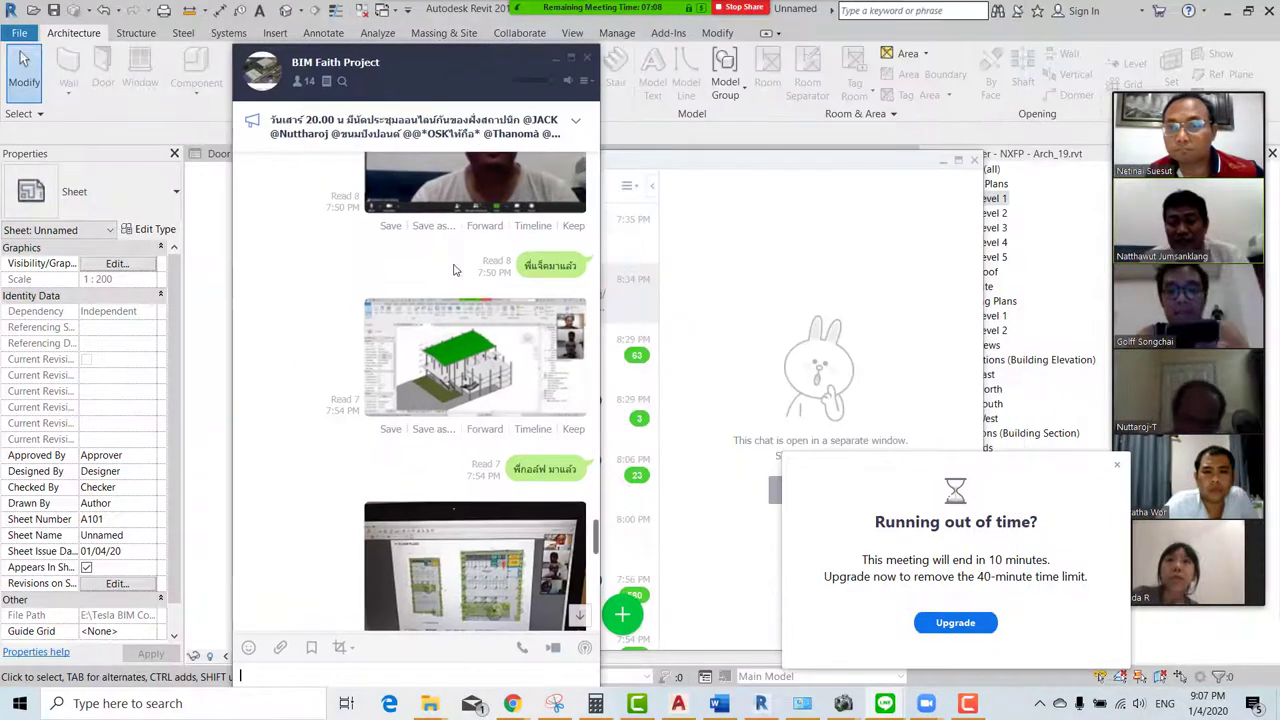
scroll(455, 270, "up", 5)
scroll(456, 268, "up", 3)
scroll(456, 268, "up", 3)
scroll(456, 268, "up", 3)
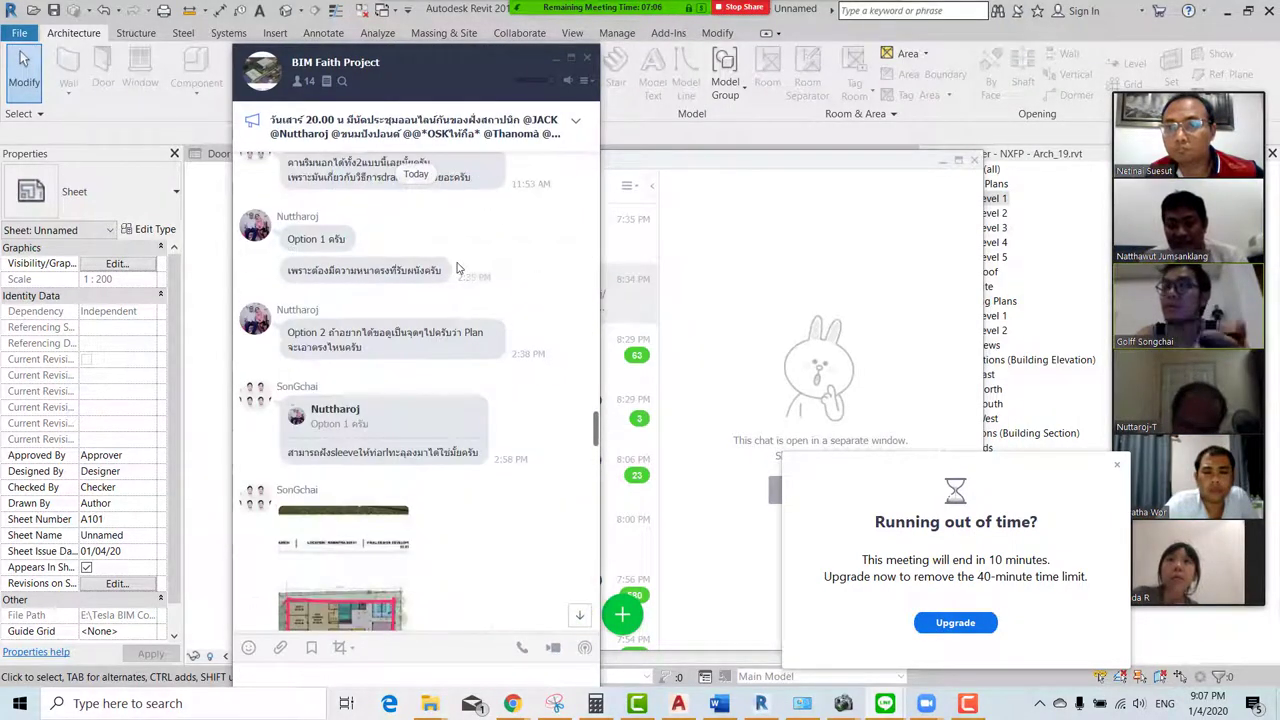
scroll(458, 267, "up", 3)
scroll(457, 267, "up", 3)
scroll(457, 265, "up", 3)
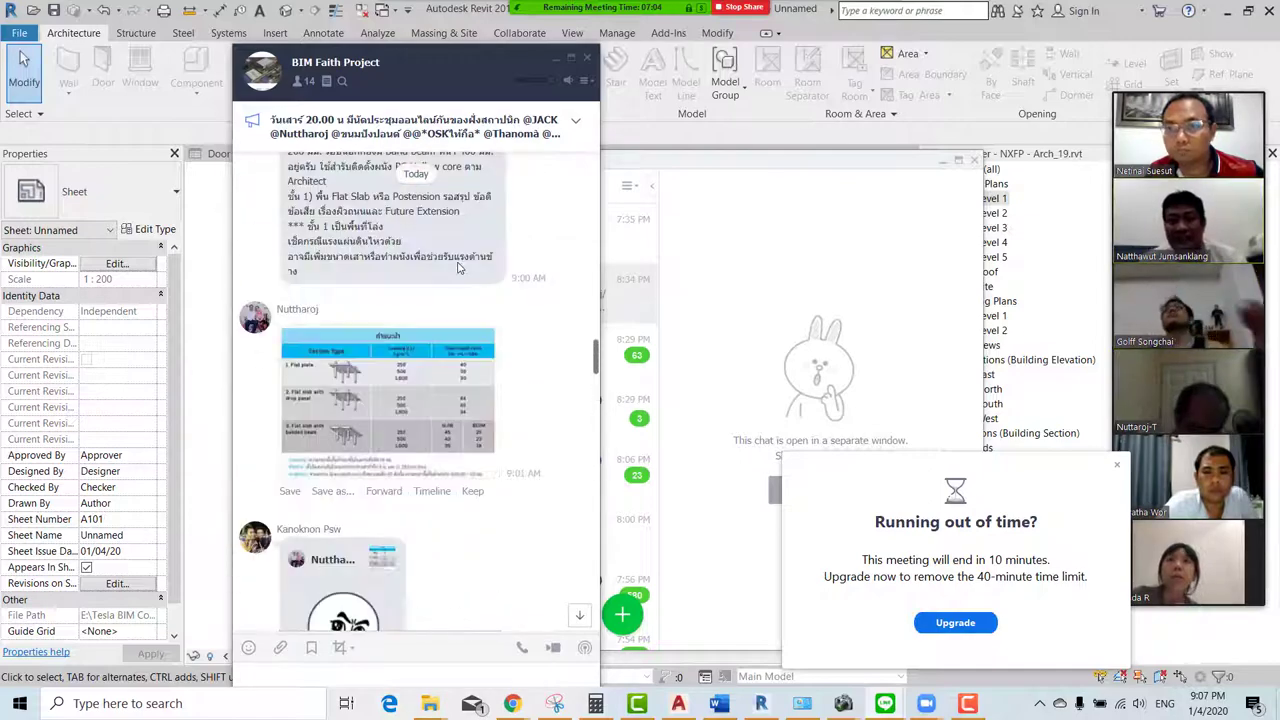
scroll(458, 262, "up", 3)
scroll(458, 263, "up", 3)
scroll(458, 264, "up", 3)
scroll(458, 265, "up", 3)
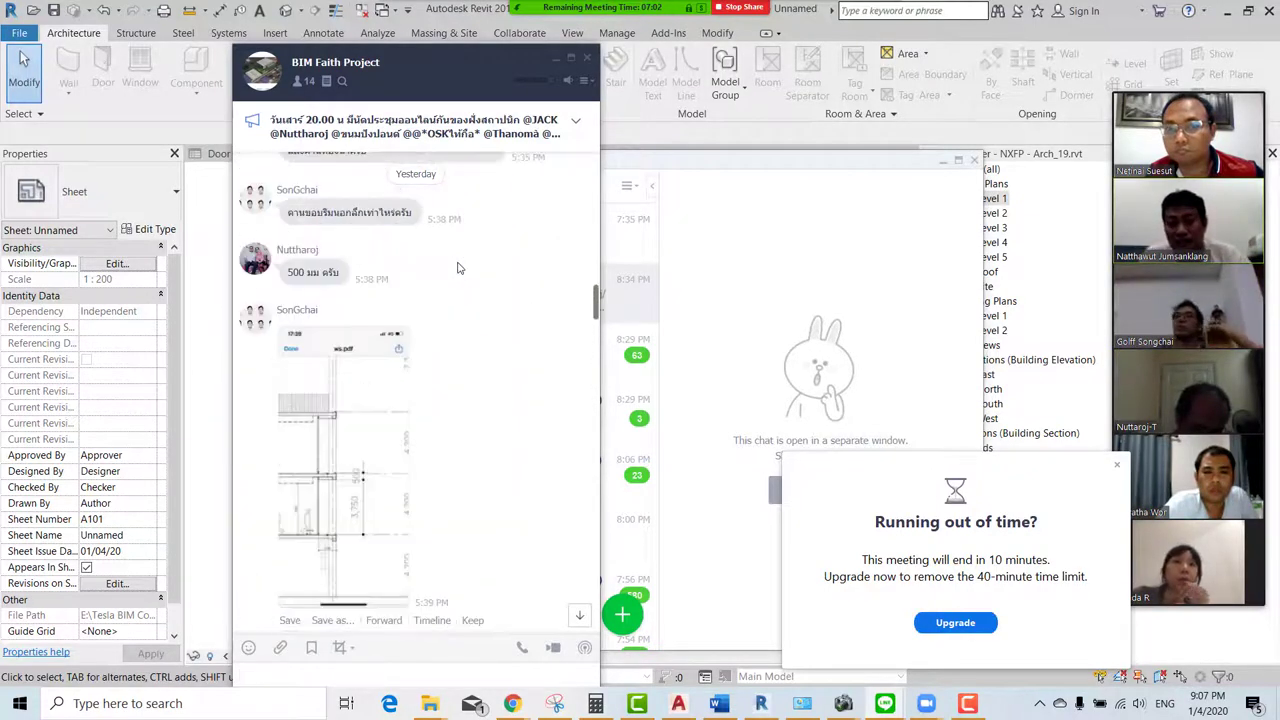
scroll(458, 266, "up", 3)
scroll(458, 268, "up", 3)
scroll(487, 274, "up", 2)
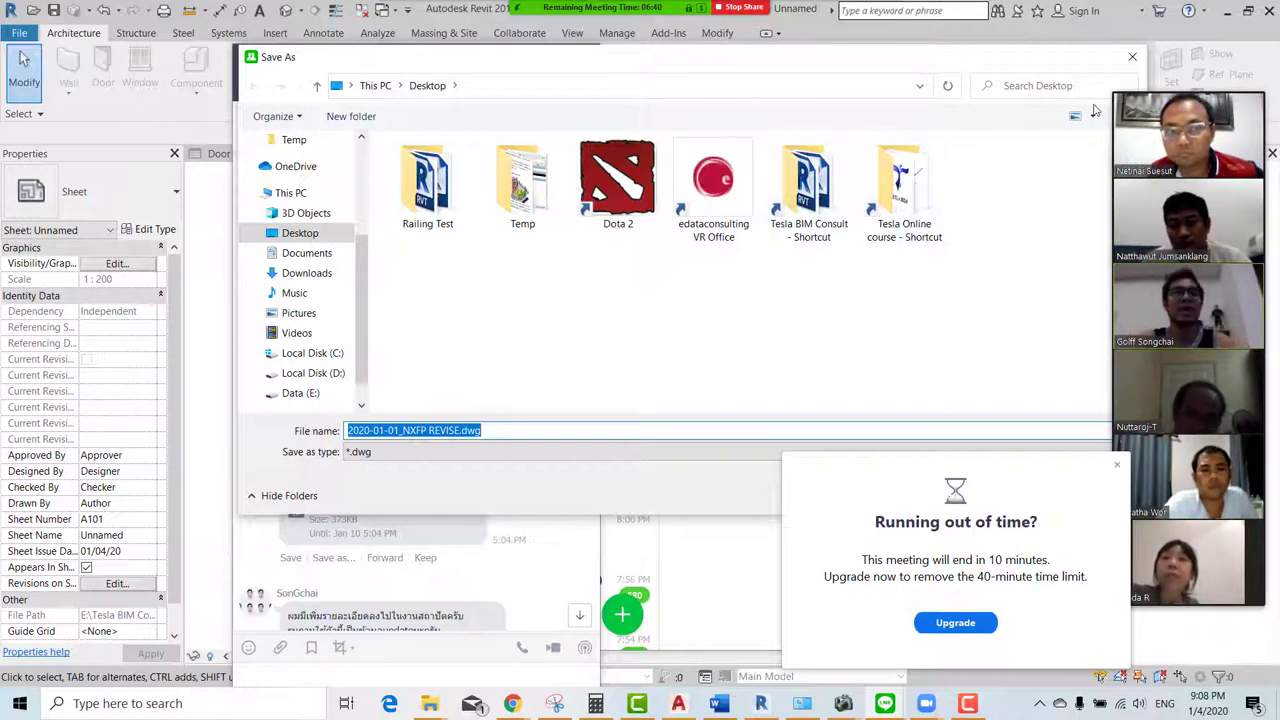
left_click(1132, 56)
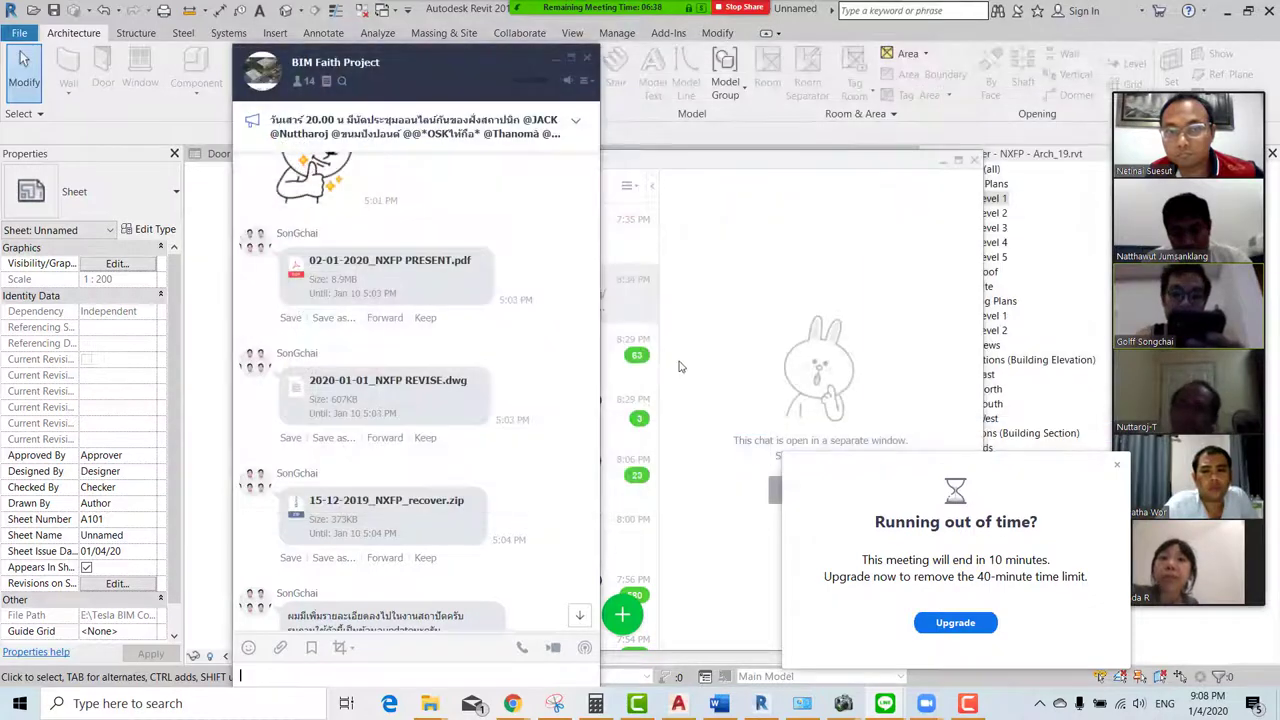
left_click(166, 371)
Set the Level 1 viewport's scale to 1:100
scroll(366, 323, "down", 2)
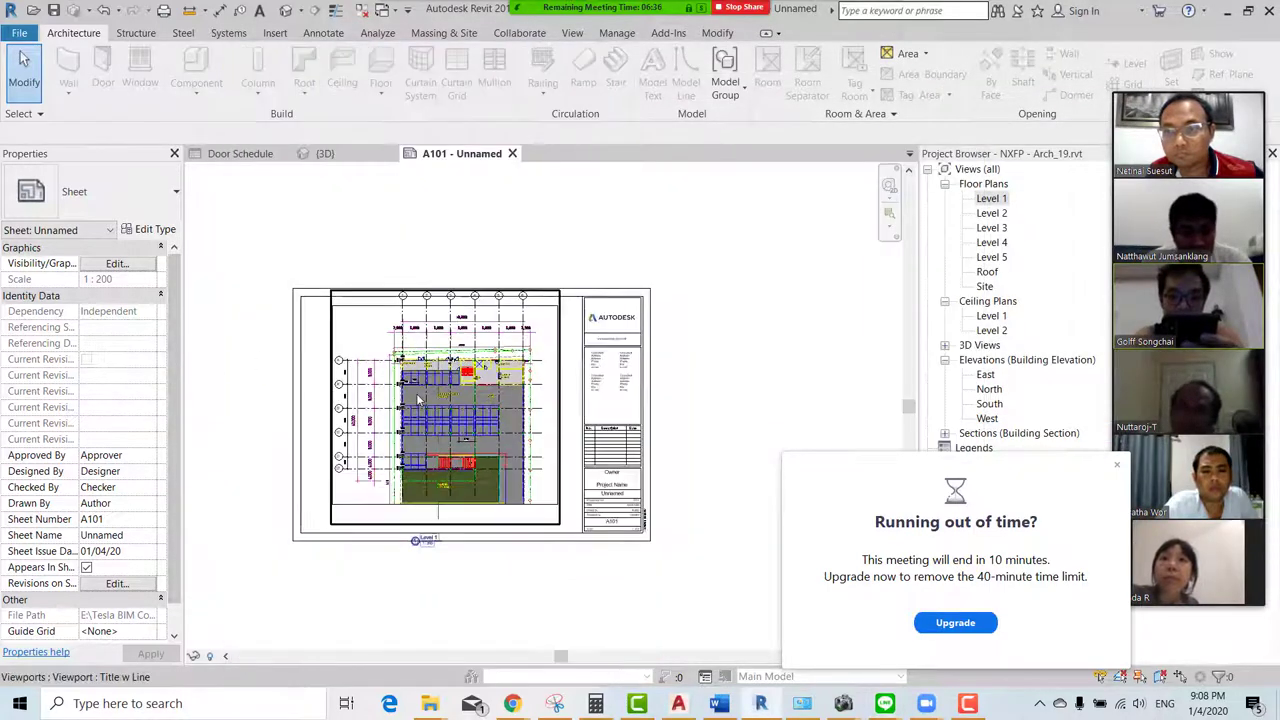
left_click(417, 400)
left_click(149, 265)
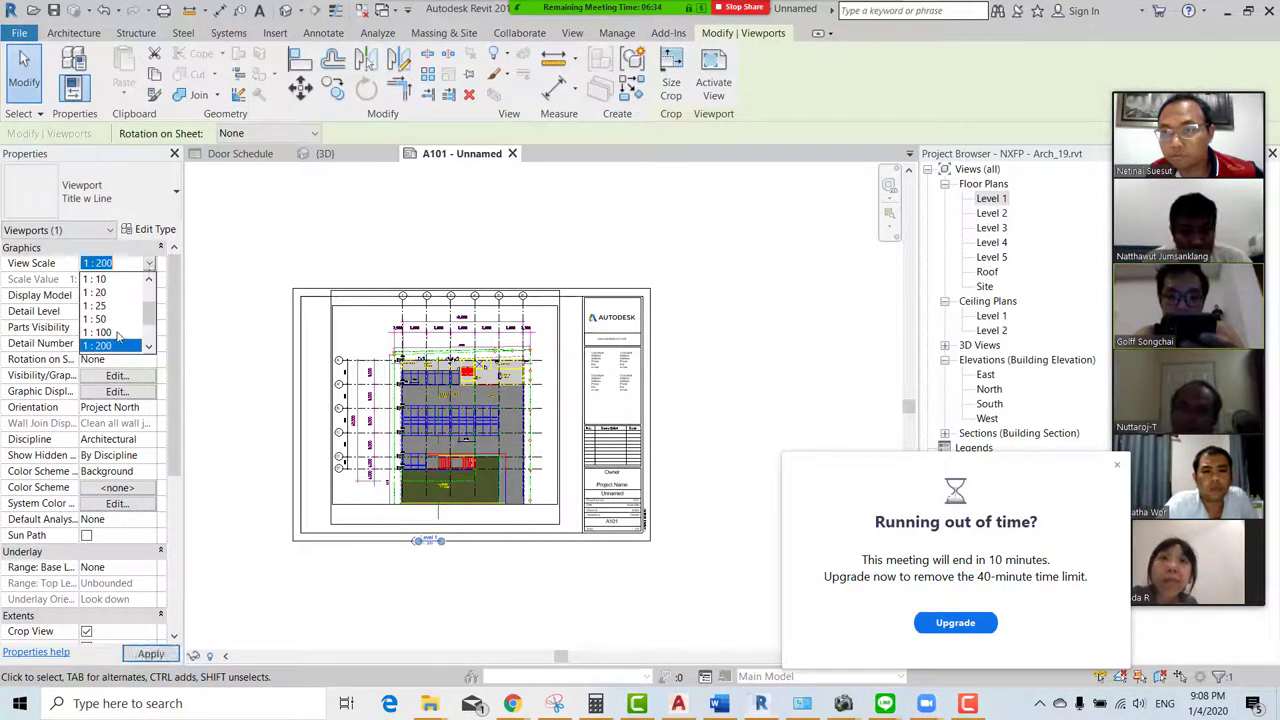
left_click(110, 336)
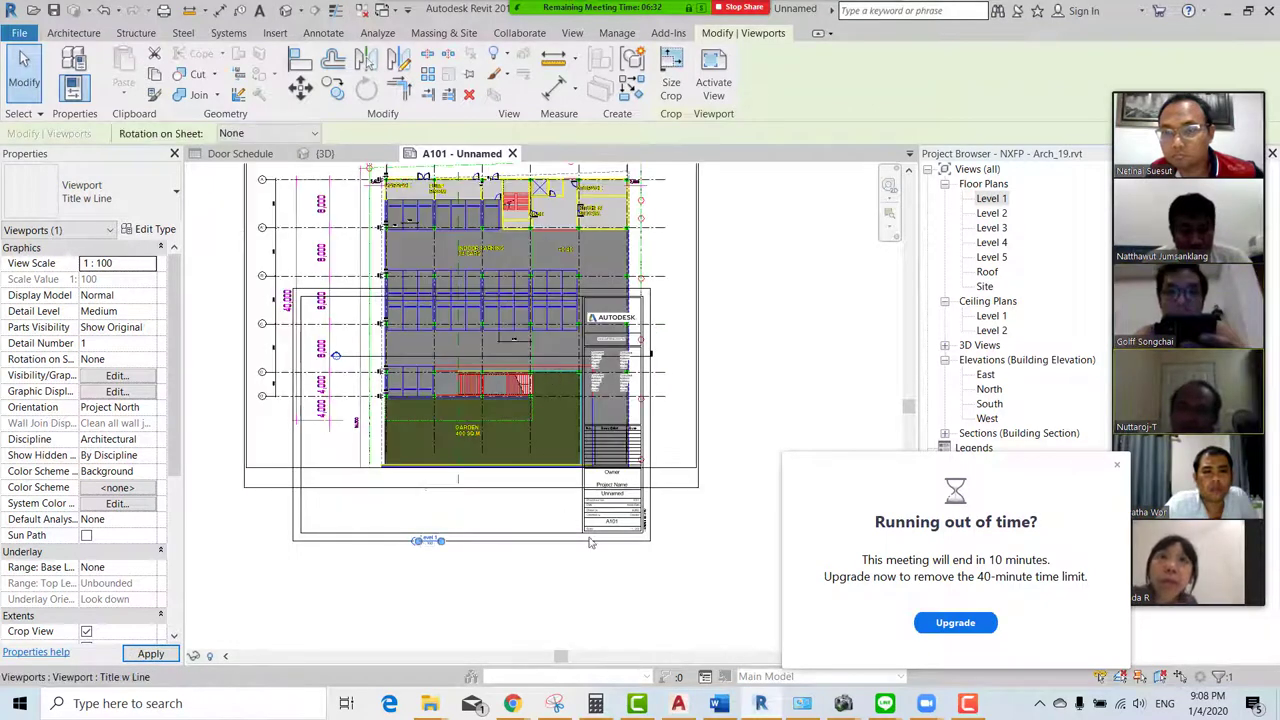
left_click(608, 566)
Change the title block type to A1 metric
left_click(608, 541)
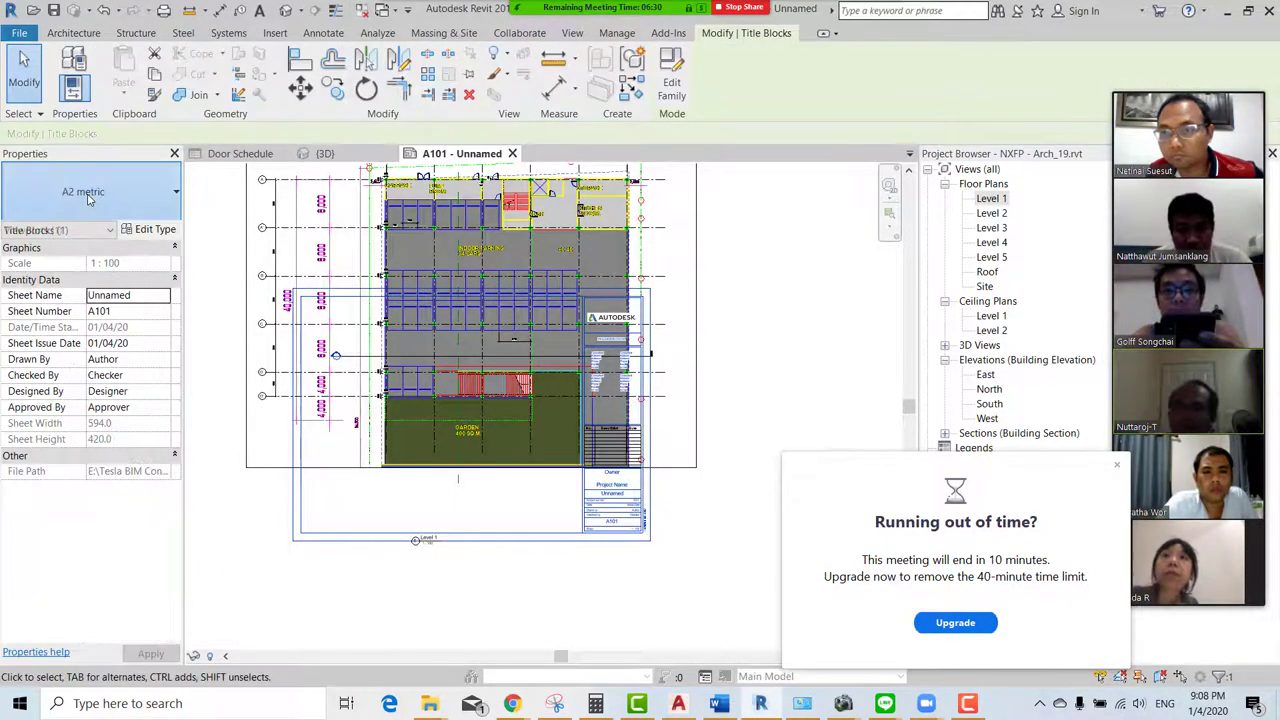
left_click(97, 208)
left_click(40, 311)
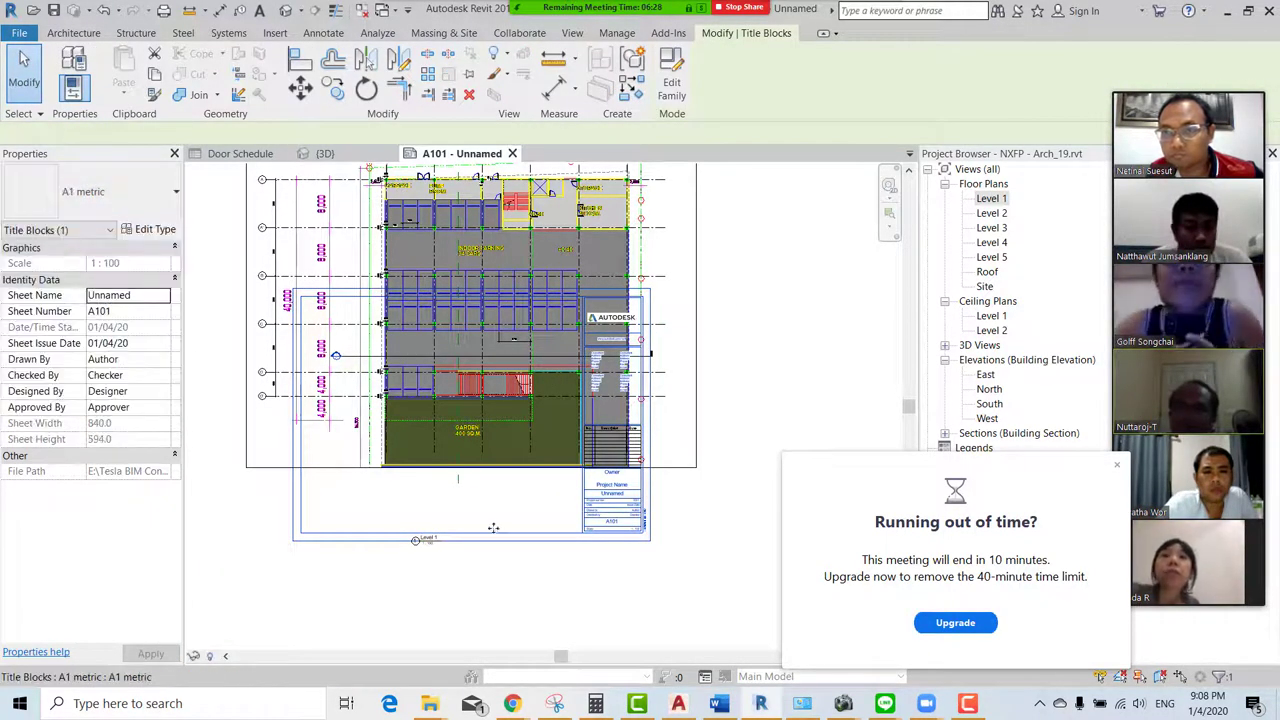
left_click(528, 612)
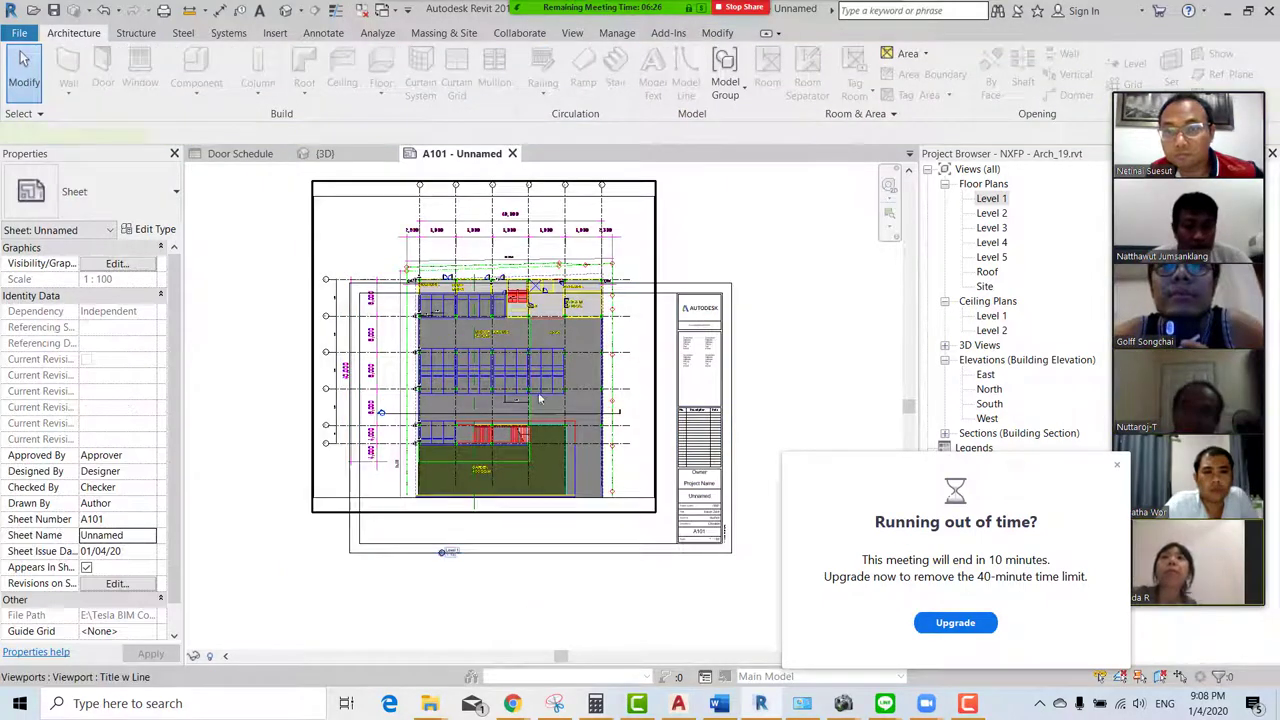
Move the Level 1 viewport down and right into the title block border
left_click(549, 445)
left_click_drag(549, 445, 560, 434)
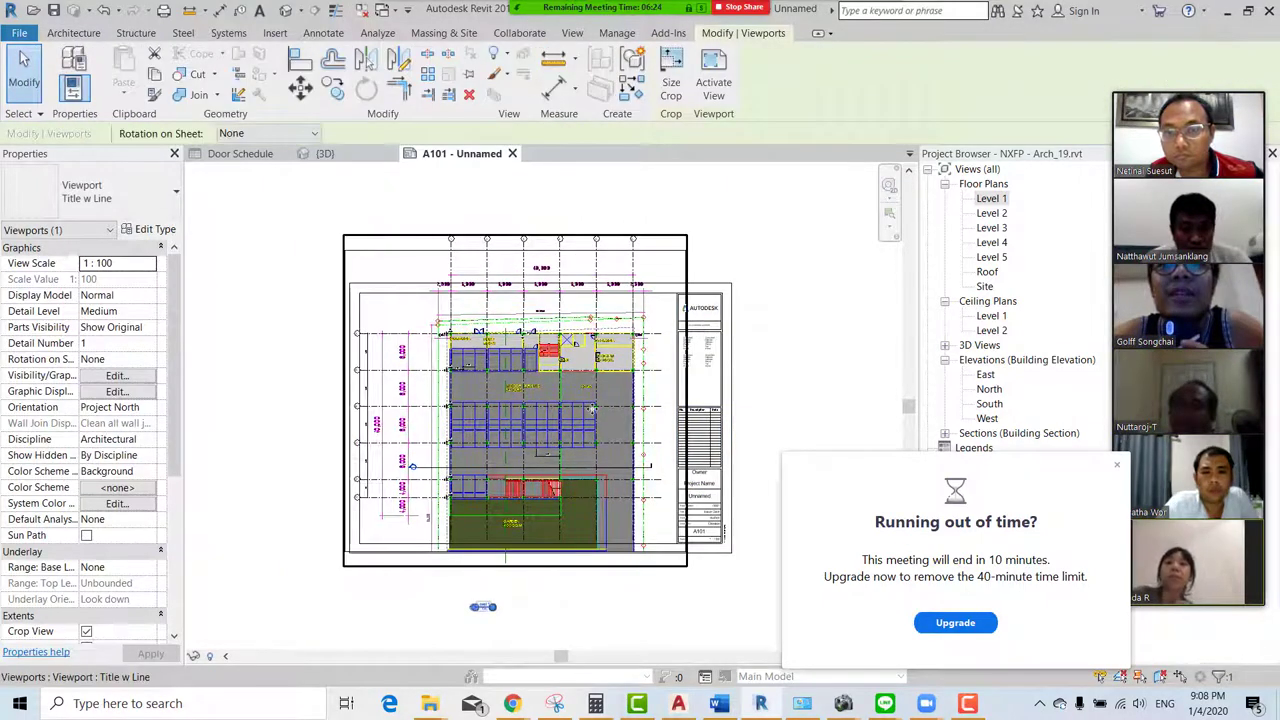
scroll(557, 314, "up", 2)
left_click(812, 311)
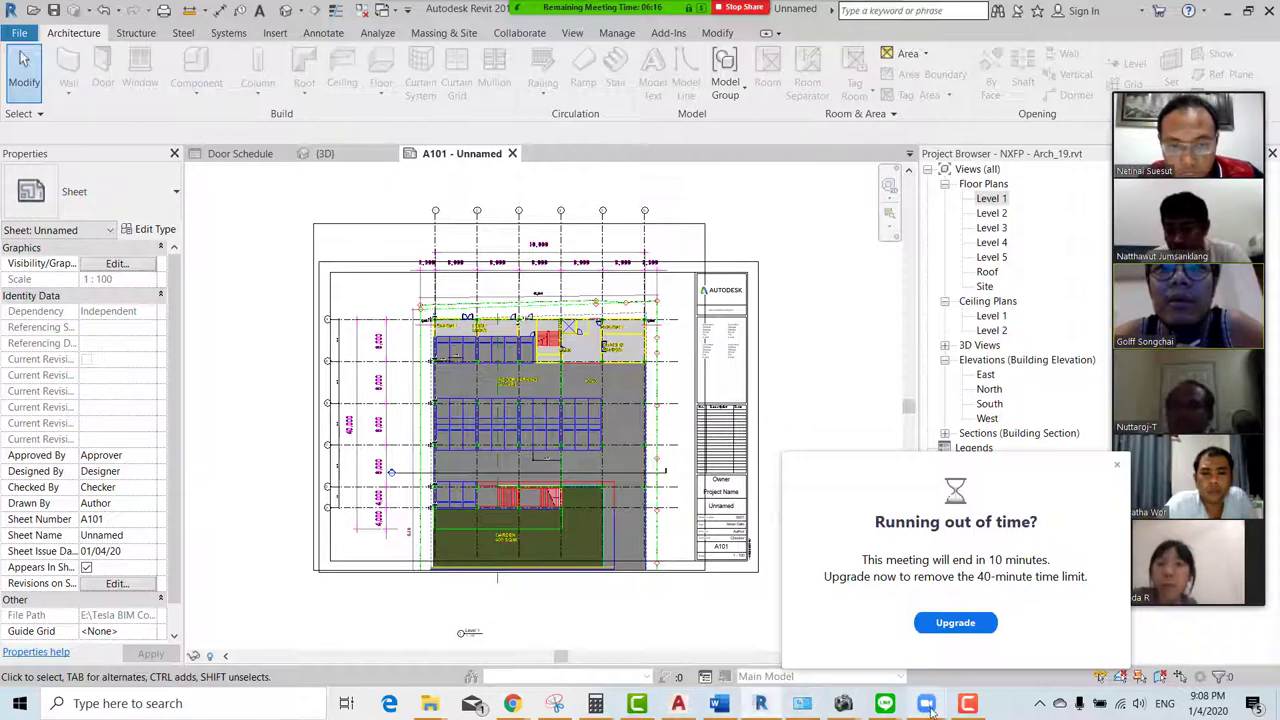
mouse_move(885, 703)
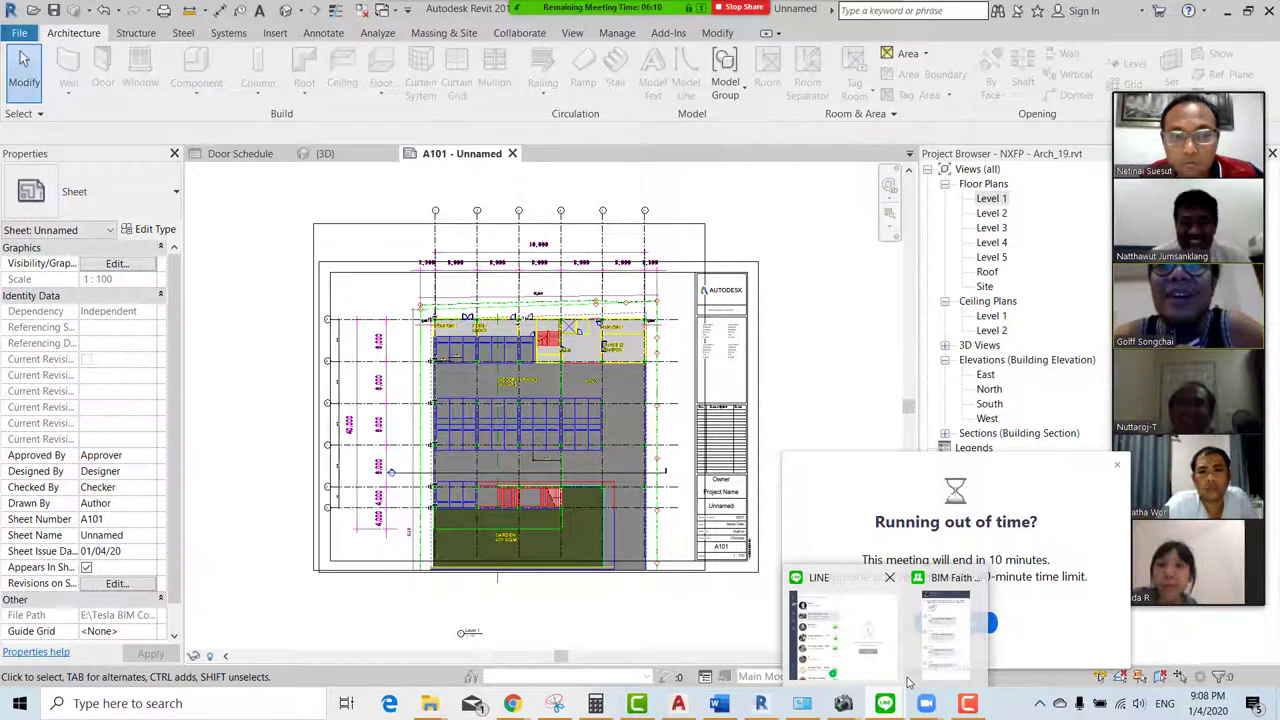
left_click(952, 641)
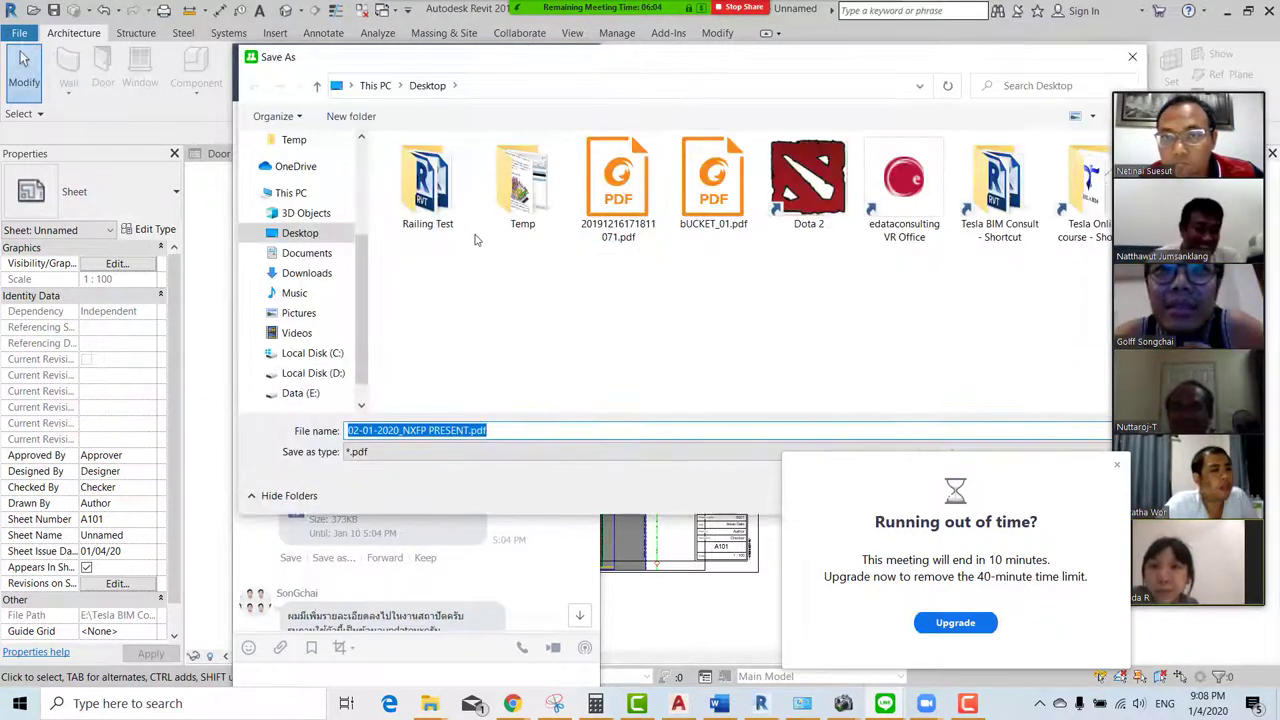
left_click(1132, 56)
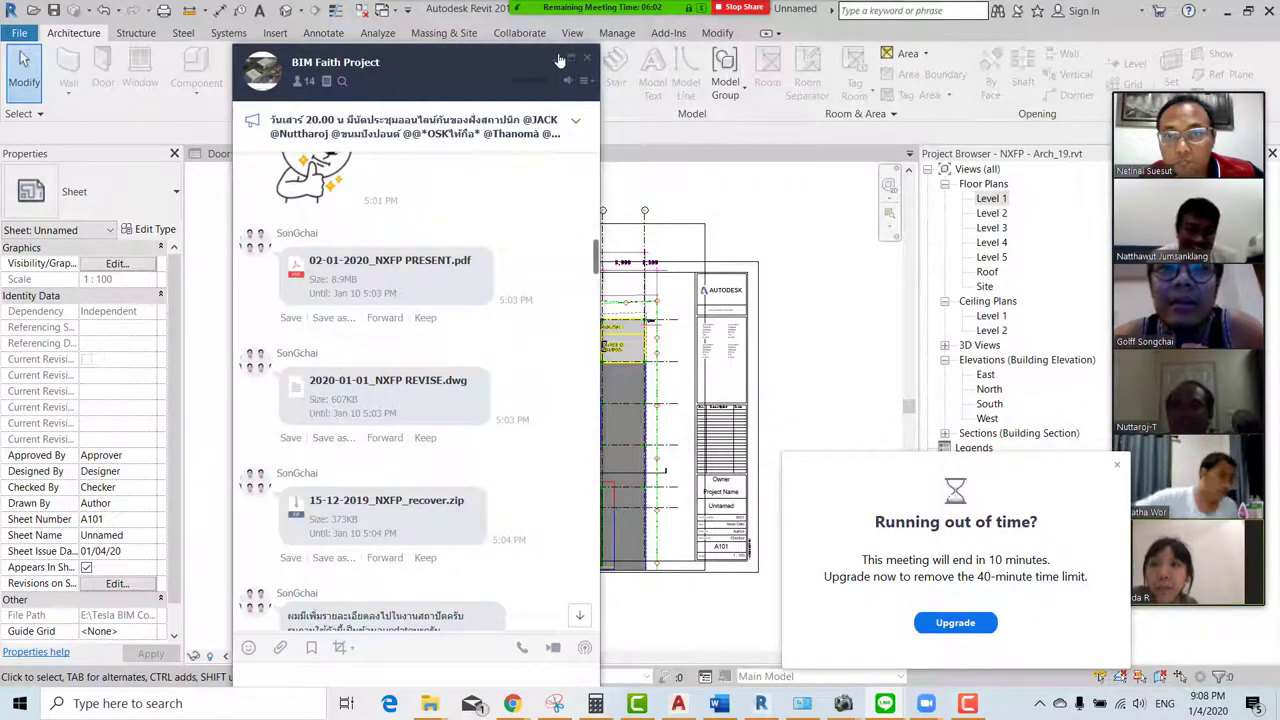
left_click(730, 312)
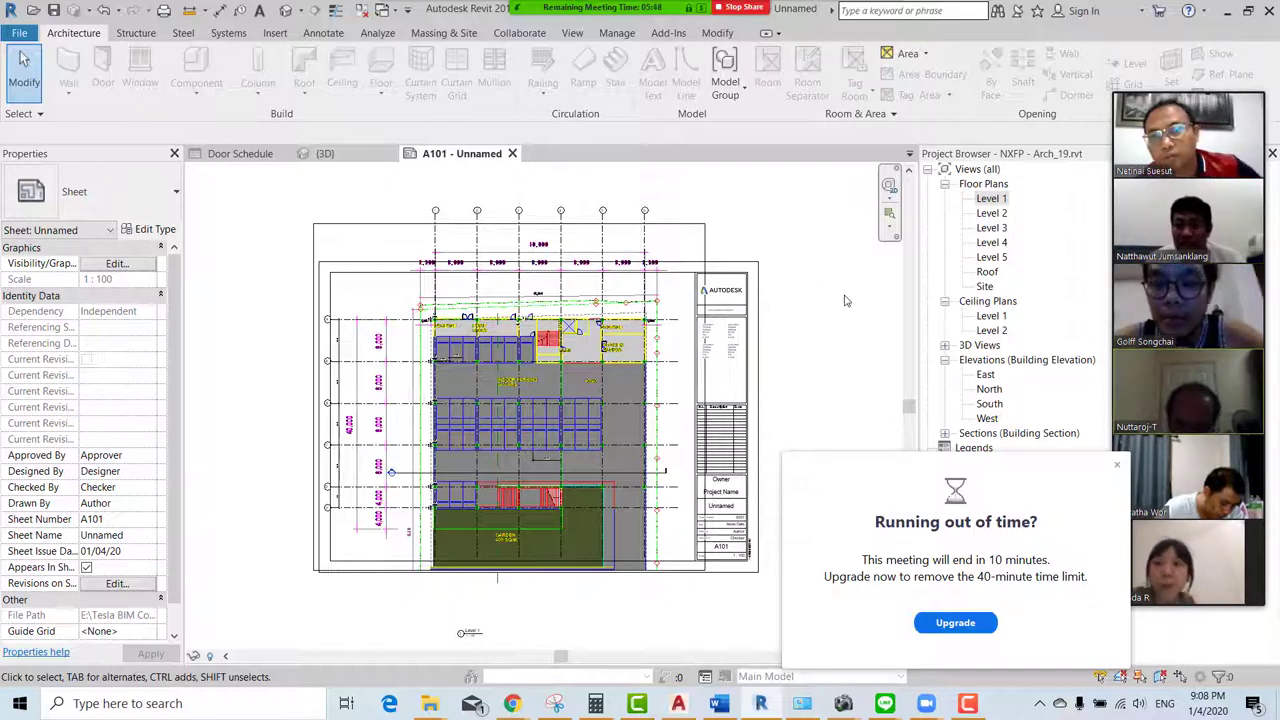
Change the sheet's title block size through the Type Selector, ending on A3 metric
left_click(759, 322)
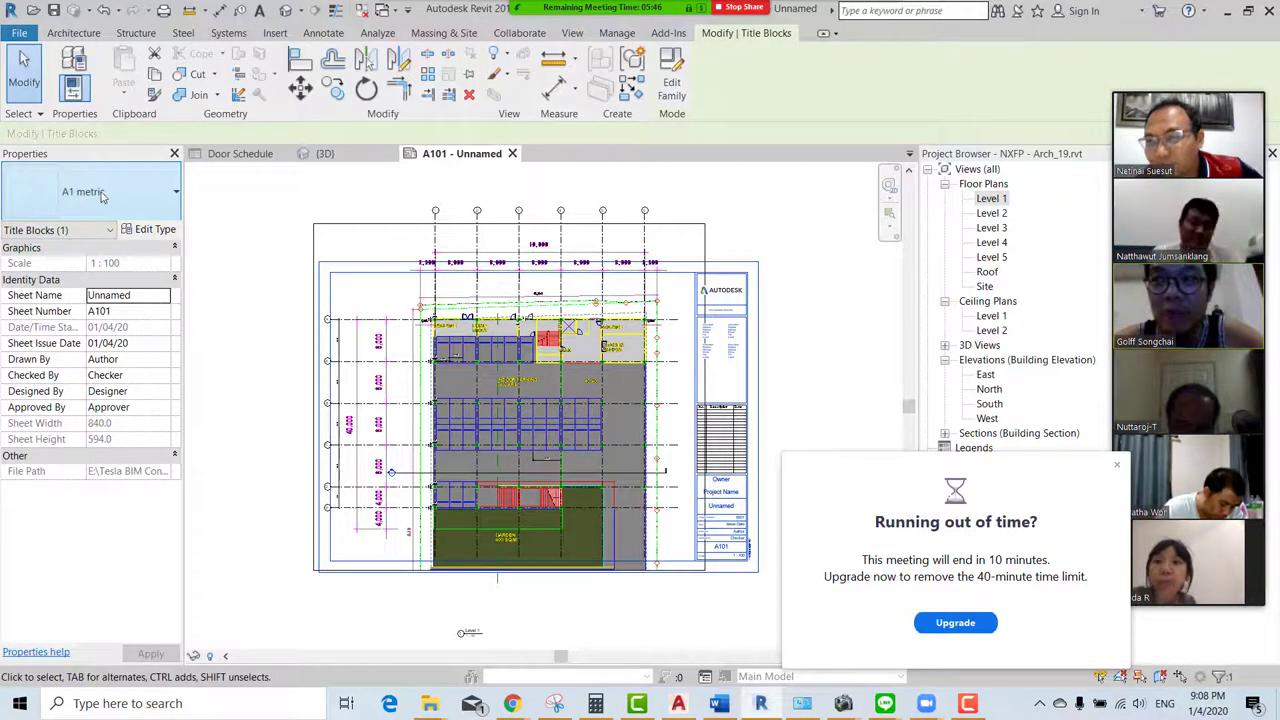
left_click(128, 207)
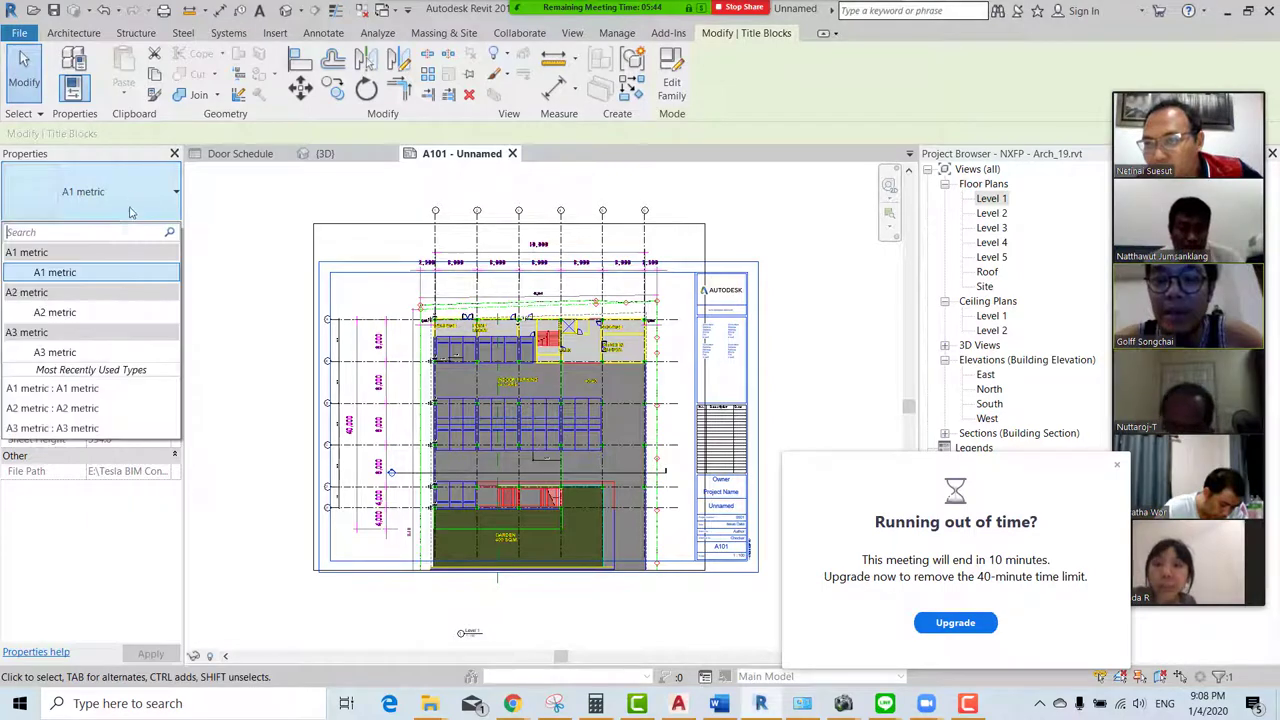
left_click(79, 314)
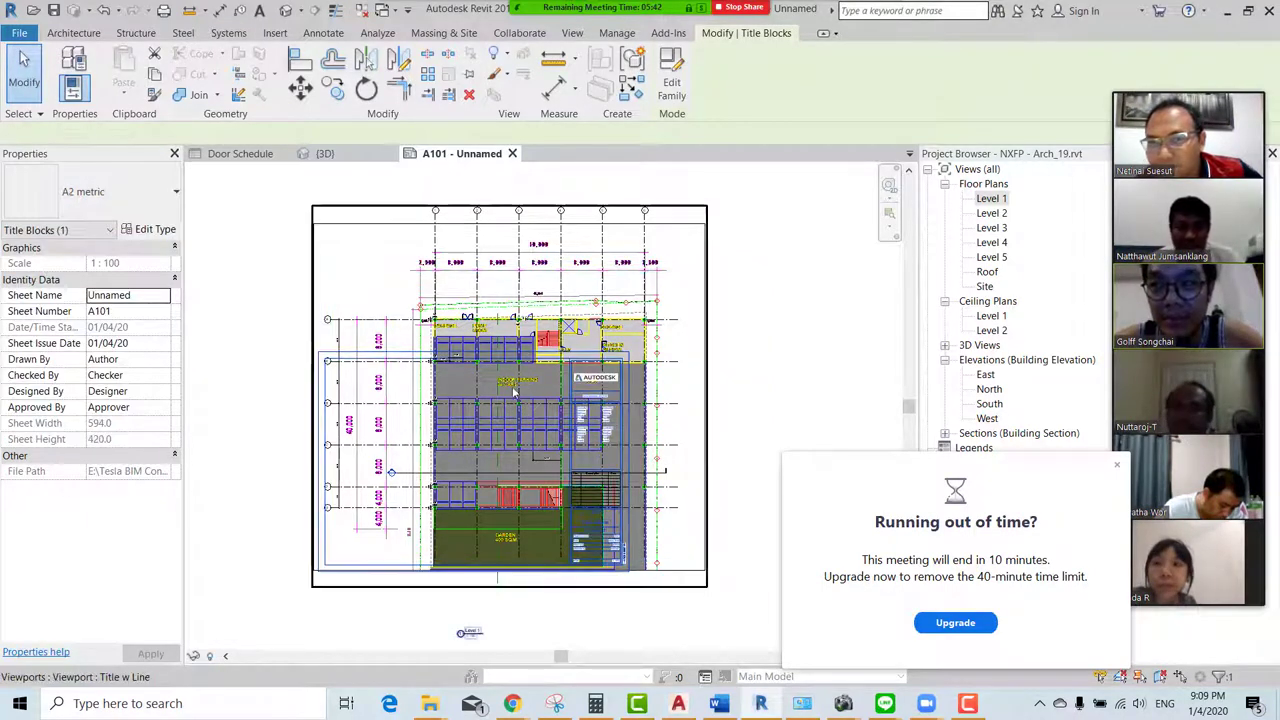
left_click(521, 305)
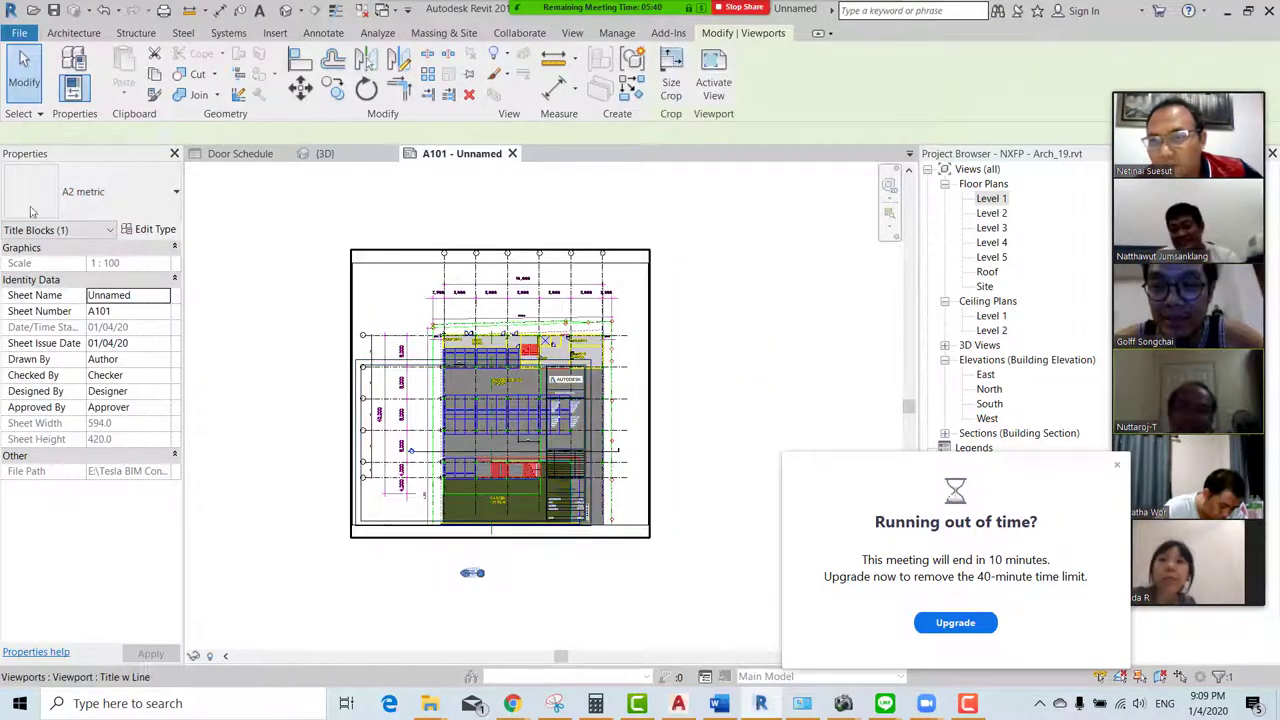
left_click(353, 290)
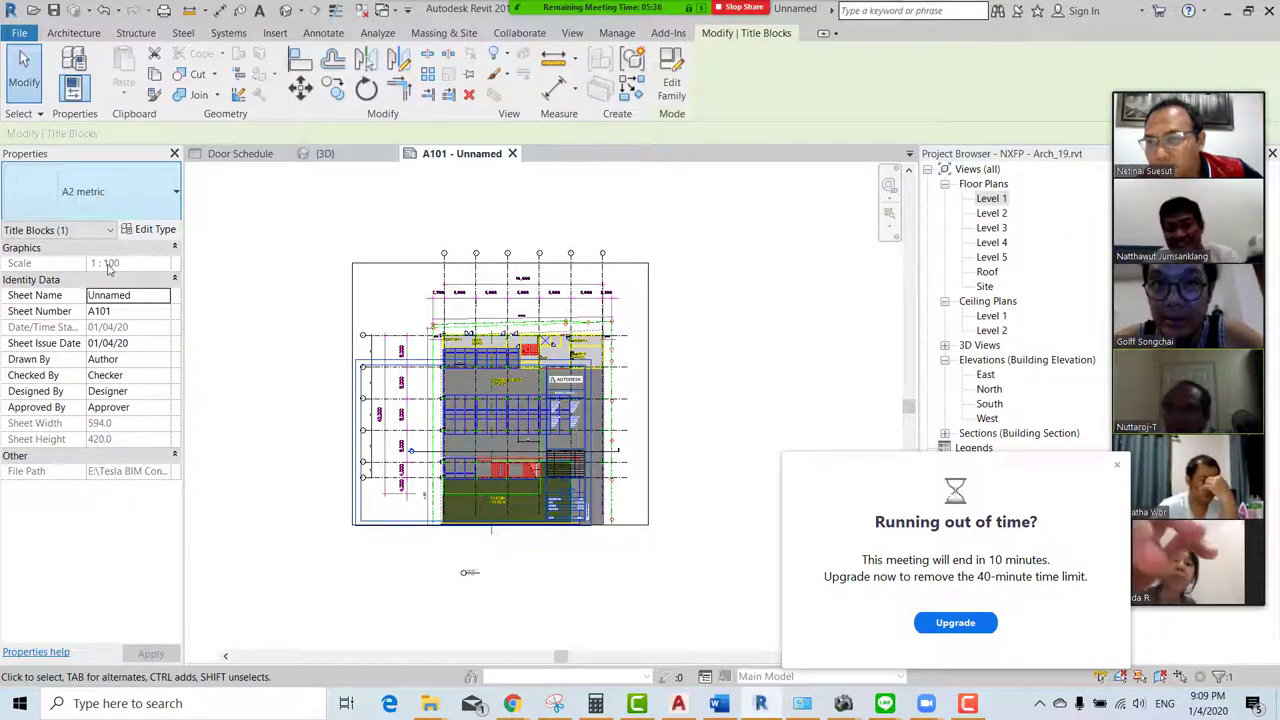
left_click(98, 200)
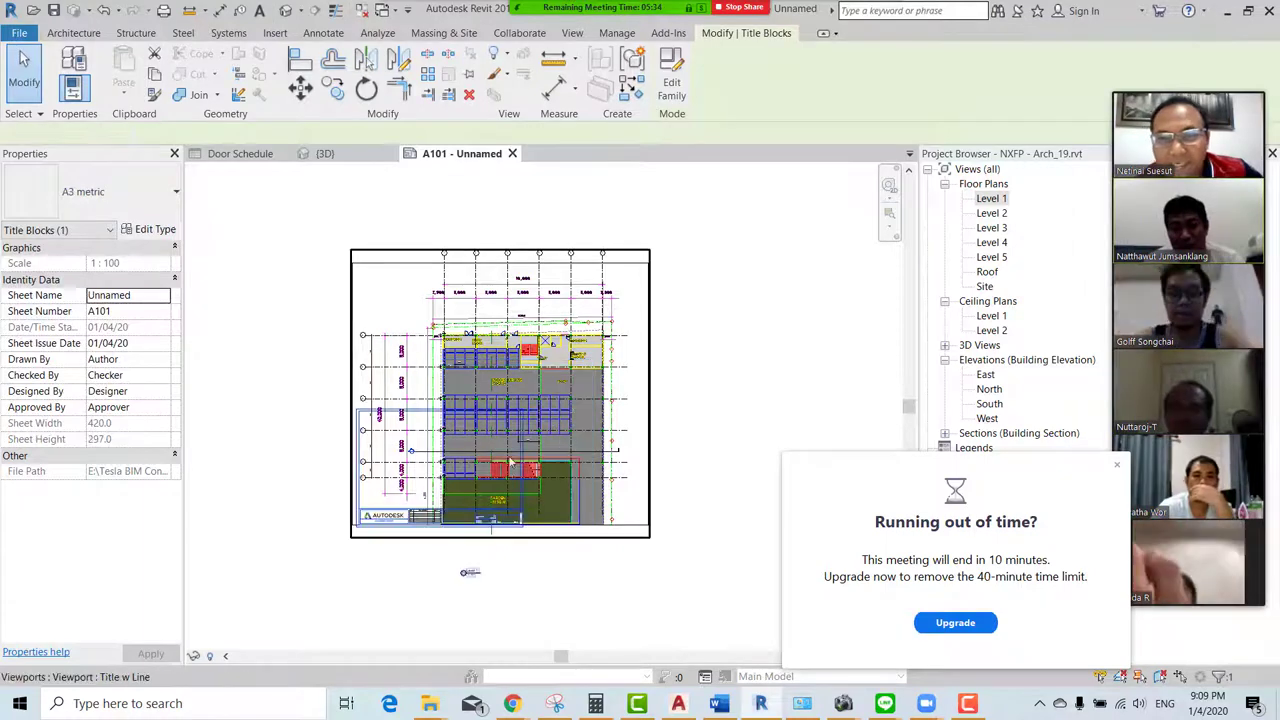
scroll(506, 457, "up", 2)
Set the Level 1 viewport's View Scale to 1:200
left_click(606, 287)
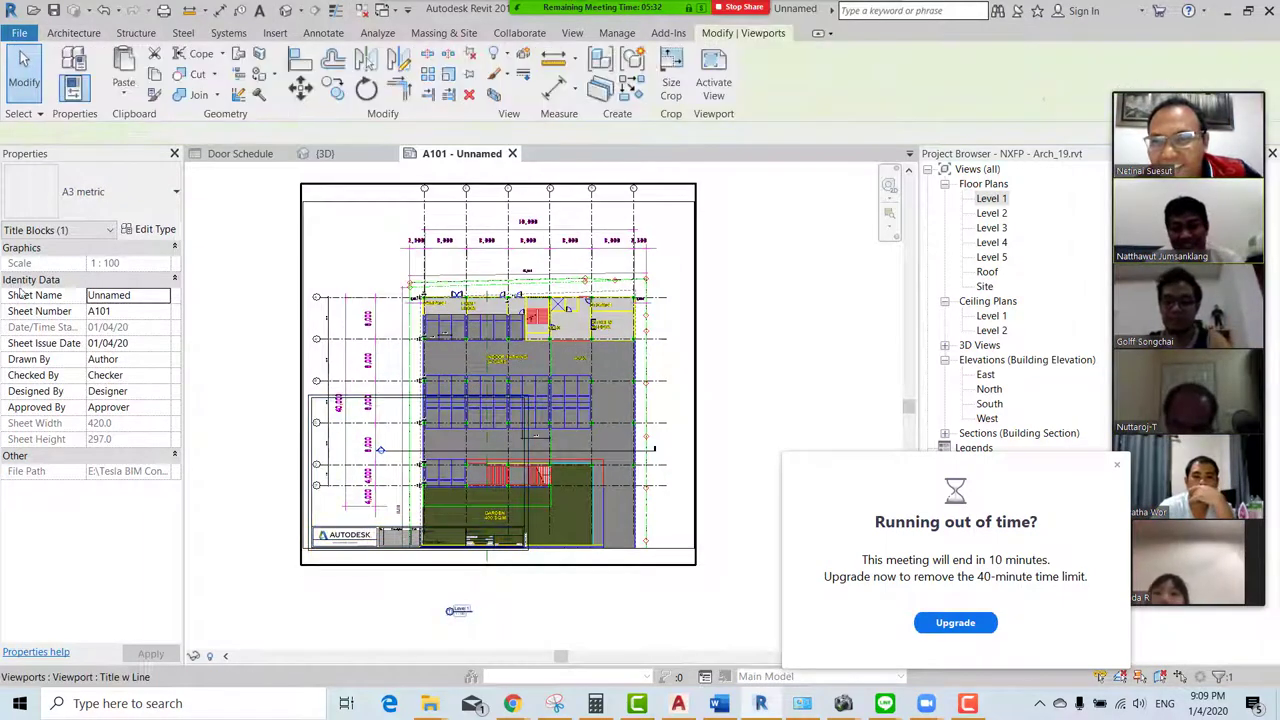
left_click(115, 262)
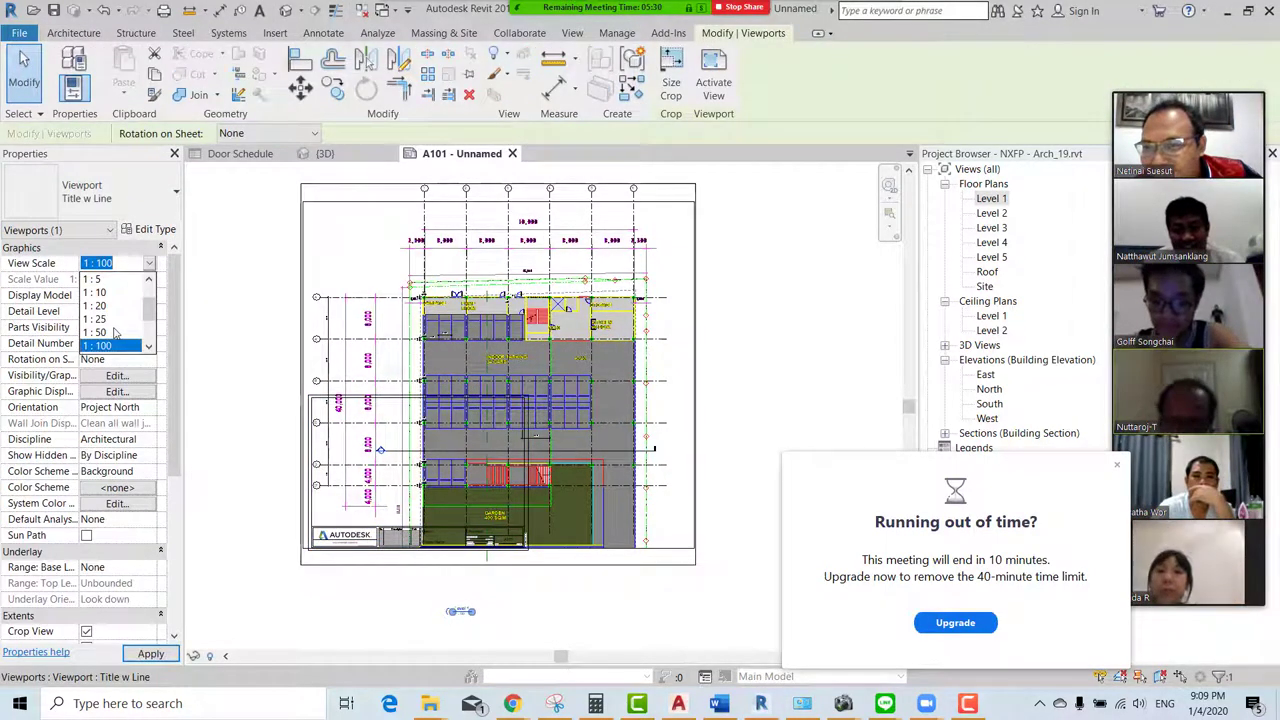
scroll(106, 320, "down", 3)
left_click(104, 319)
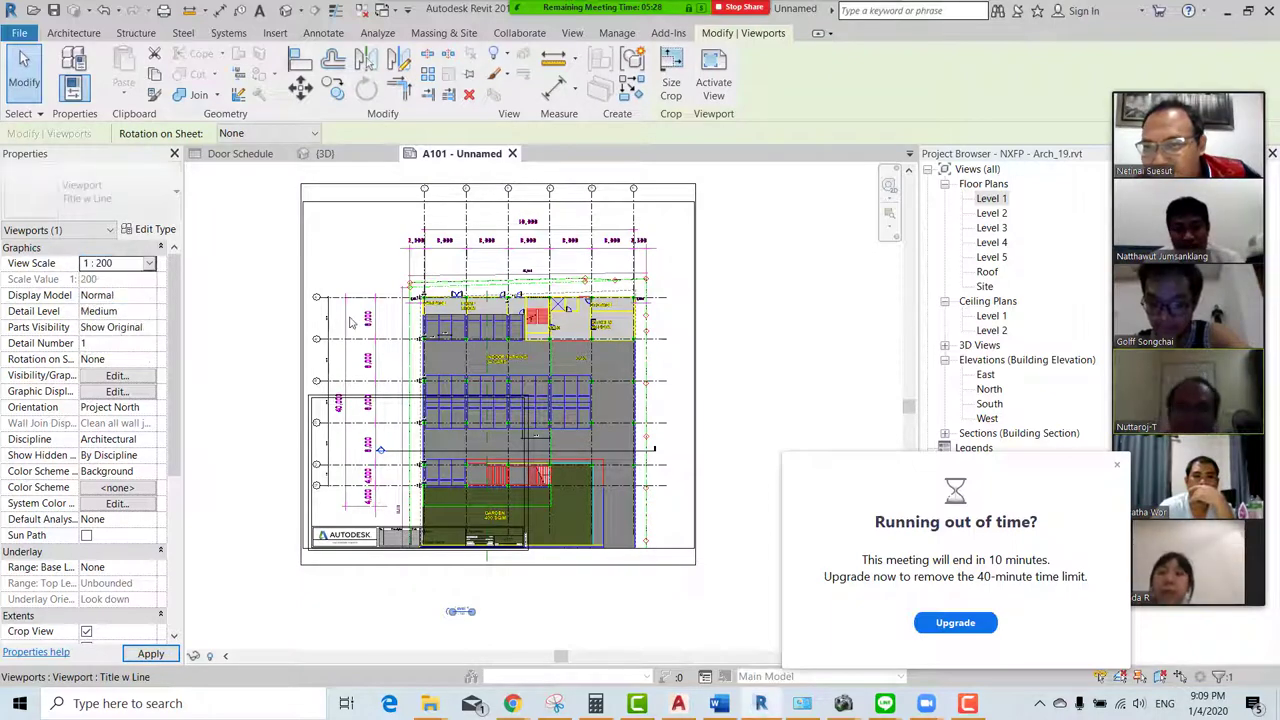
scroll(643, 505, "up", 2)
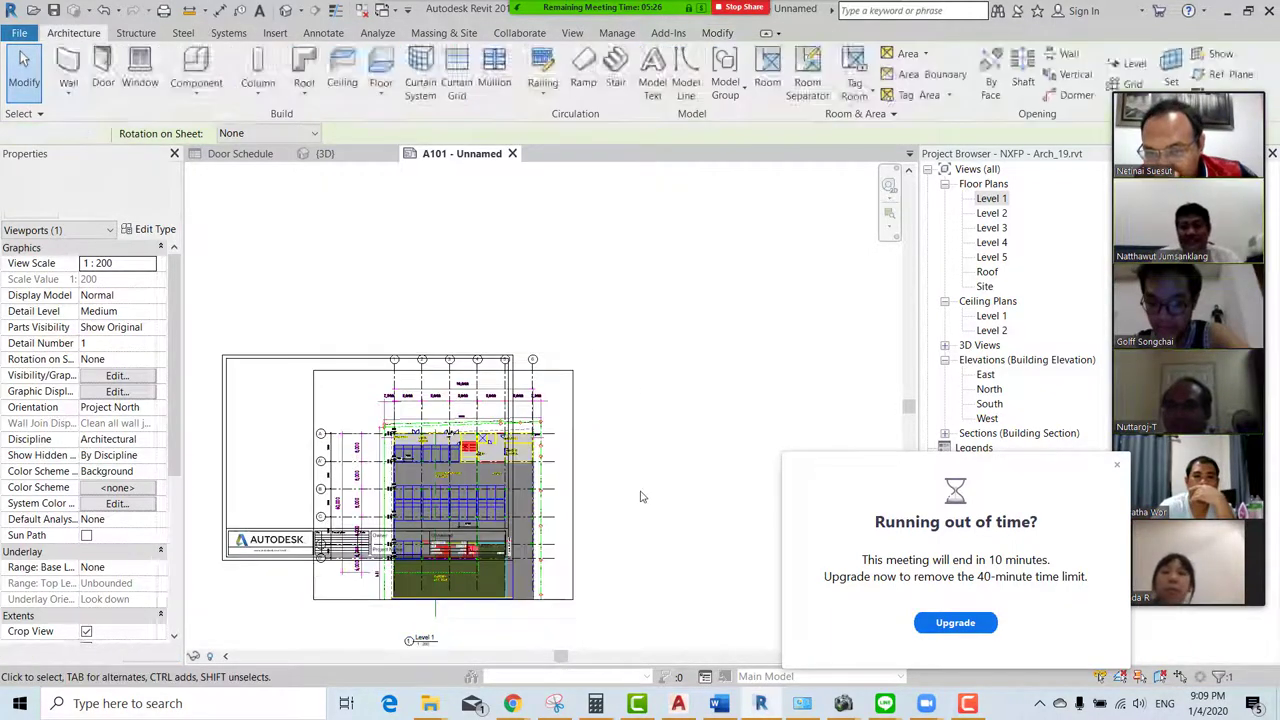
left_click(640, 490)
scroll(600, 470, "up", 3)
scroll(553, 450, "down", 1)
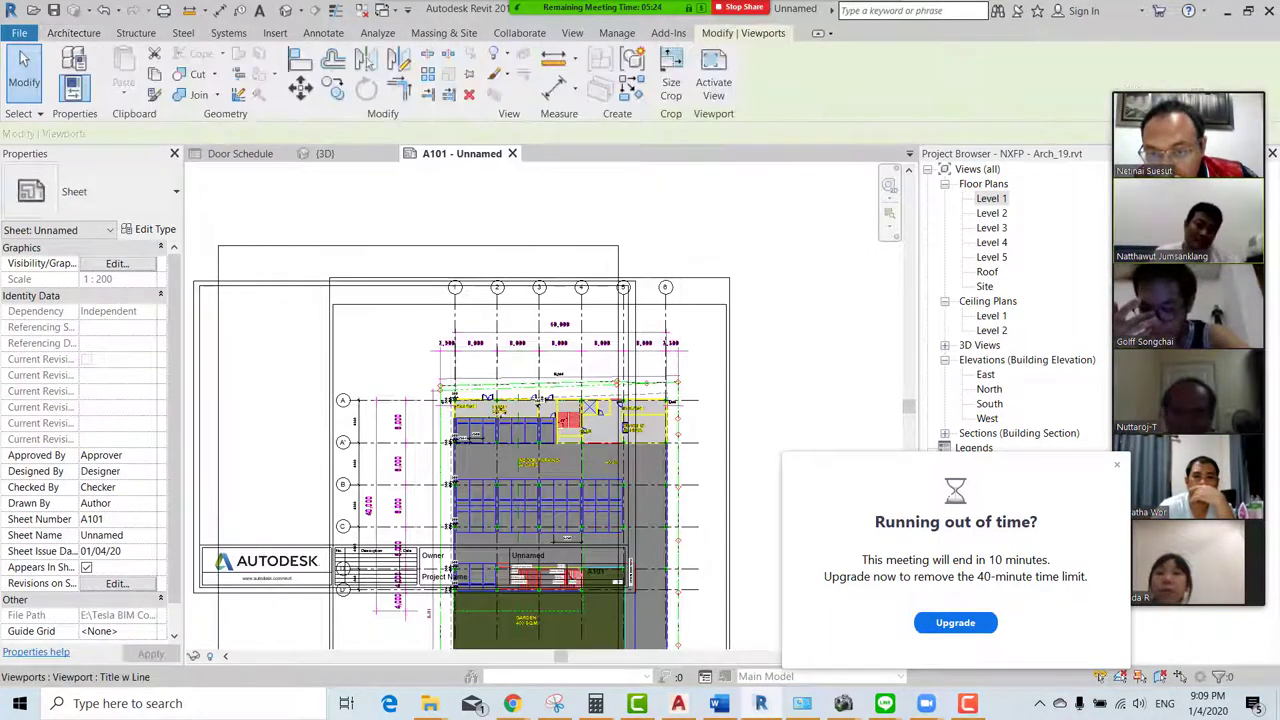
Shift the 1:200 viewport up and slightly left into the A3 border, then deselect
left_click(540, 445)
scroll(470, 435, "down", 2)
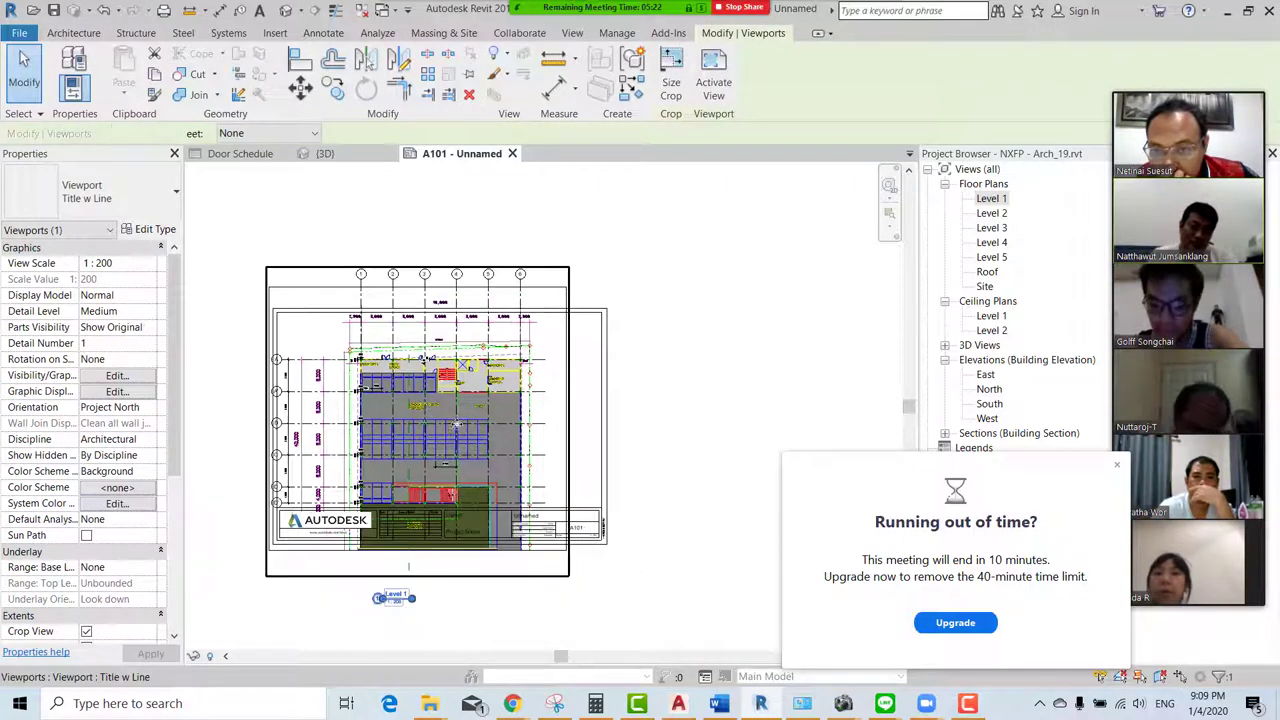
scroll(450, 427, "up", 1)
scroll(435, 424, "up", 1)
left_click_drag(430, 421, 447, 406)
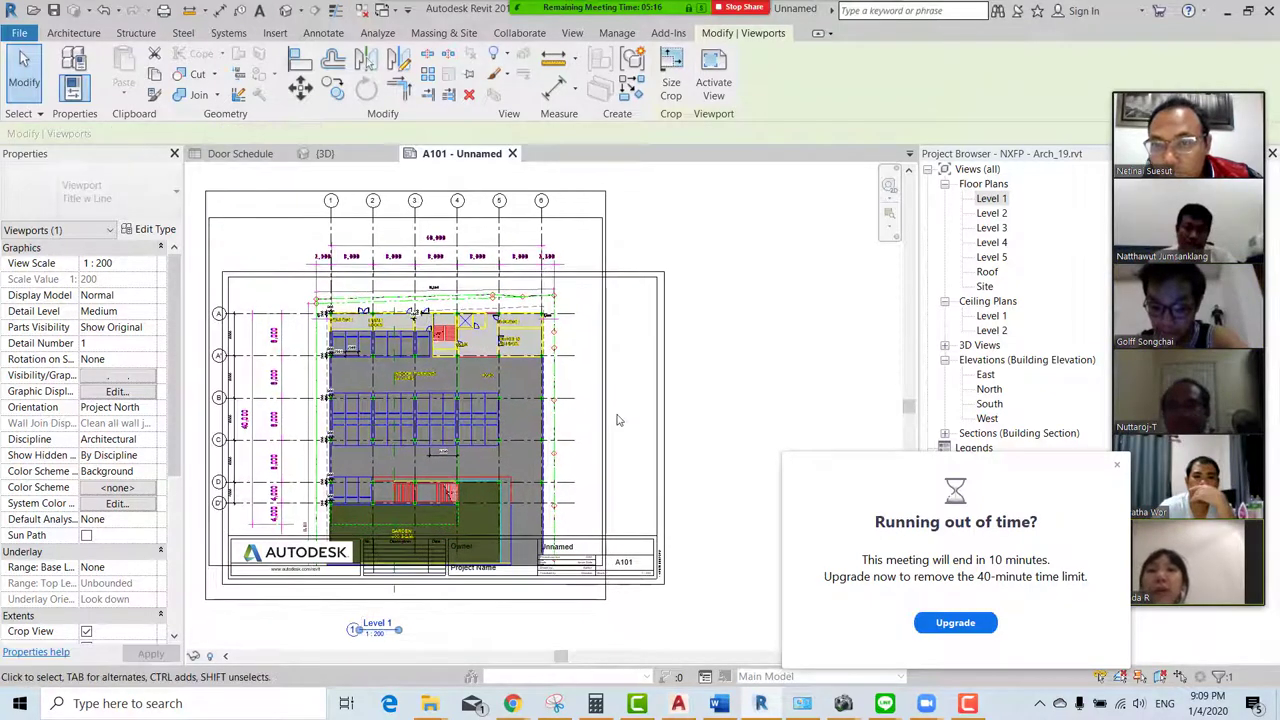
left_click_drag(600, 417, 582, 426)
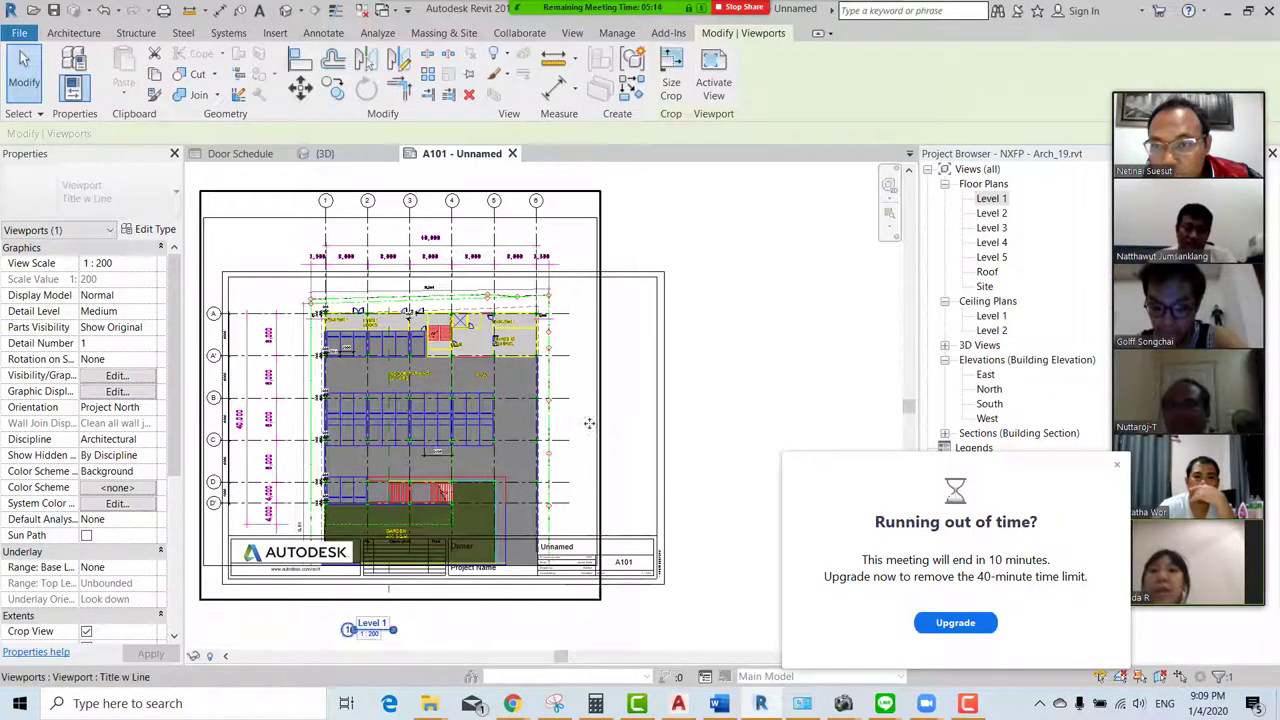
left_click(732, 394)
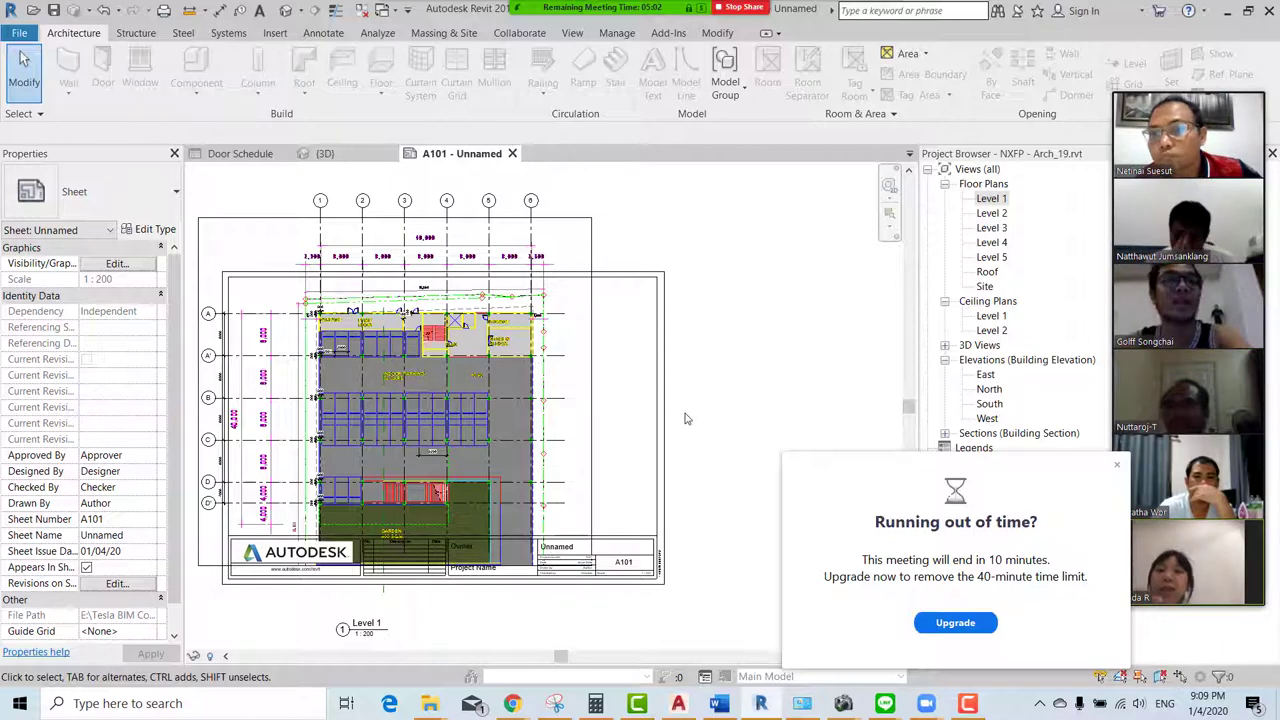
scroll(677, 414, "down", 1)
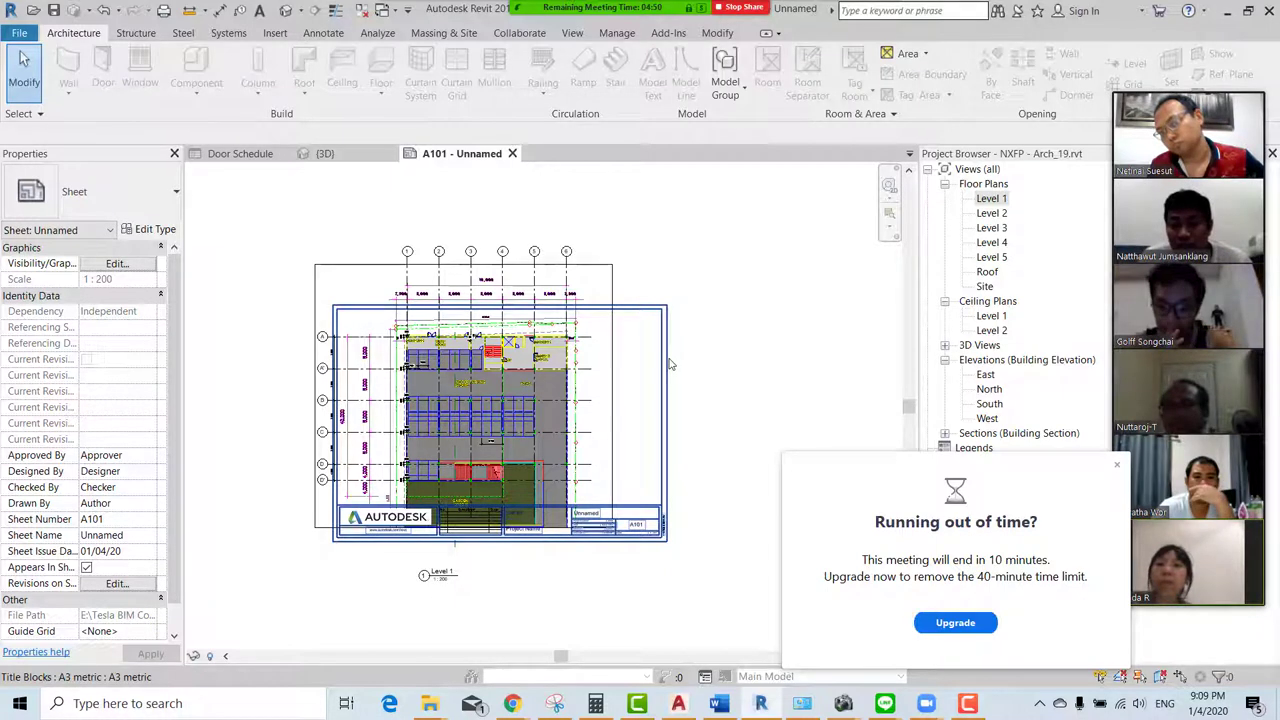
Activate the Level 1 viewport on sheet A101 to edit its view
scroll(600, 330, "up", 1)
scroll(600, 330, "up", 1)
left_click(606, 326)
double_click(606, 326)
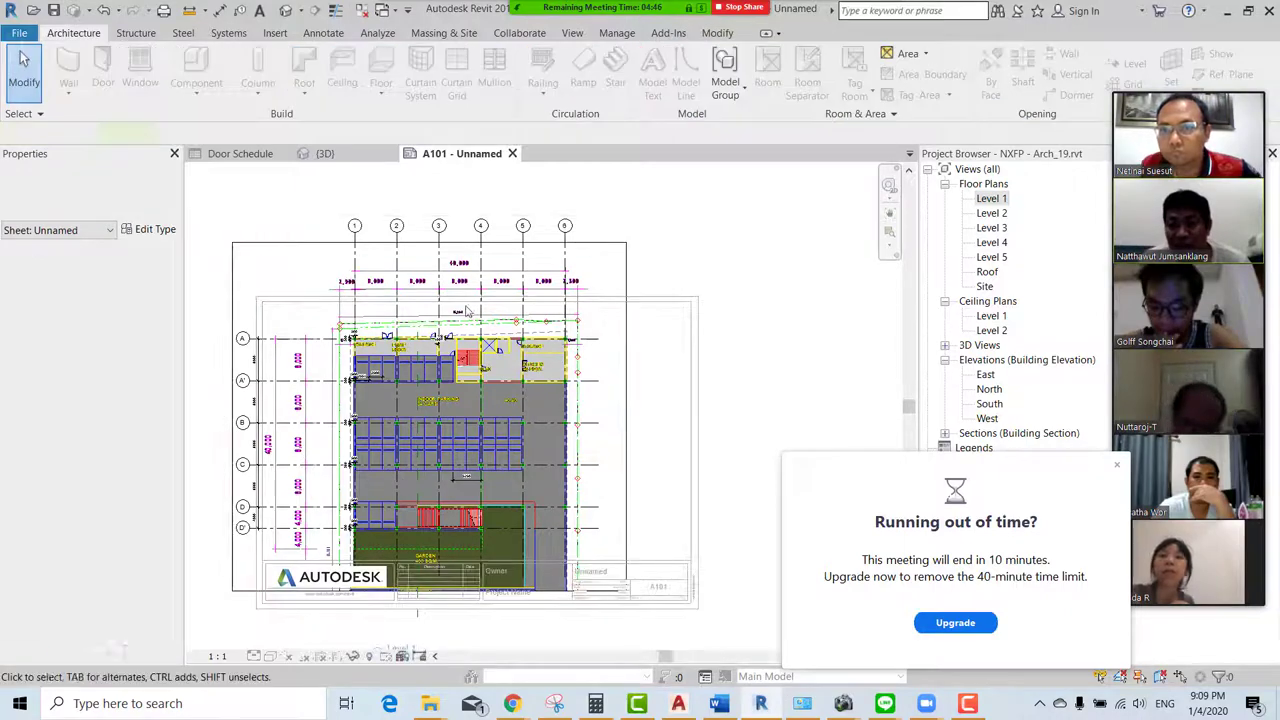
scroll(100, 468, "down", 3)
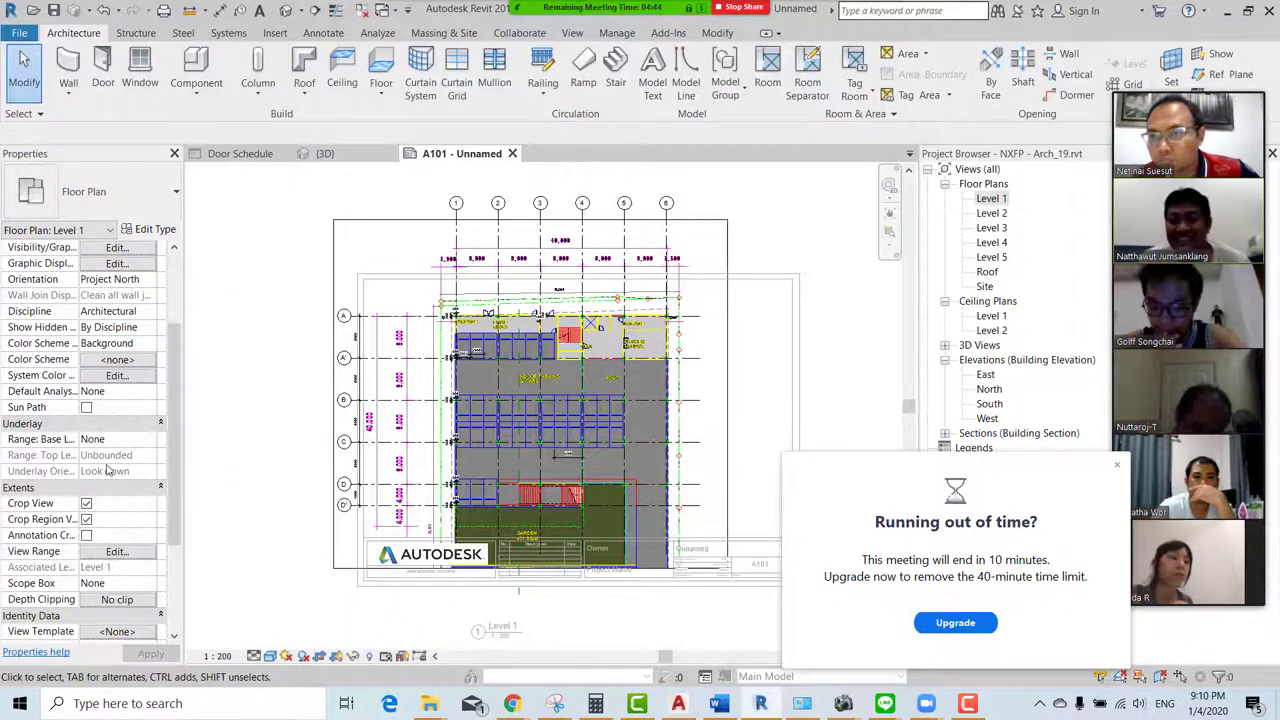
scroll(605, 234, "down", 1)
scroll(605, 234, "up", 2)
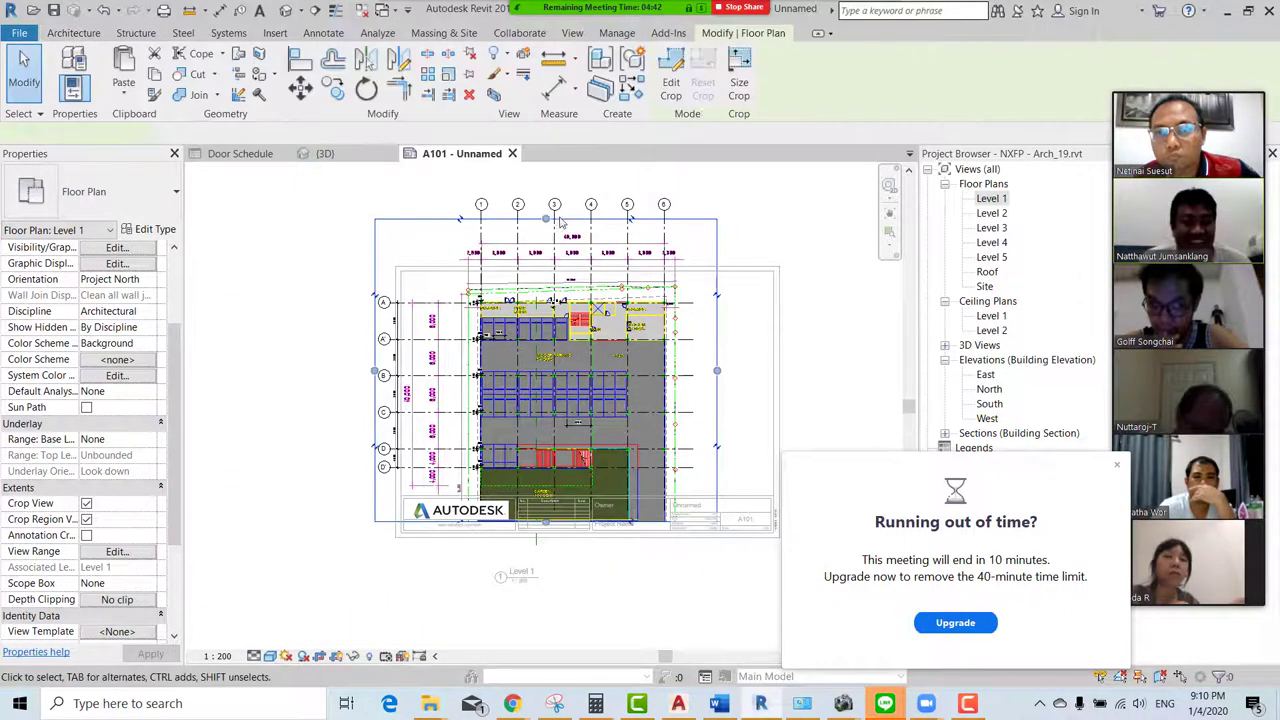
Pull the crop region's top, bottom and right edges inward, clearing the title block
left_click(521, 308)
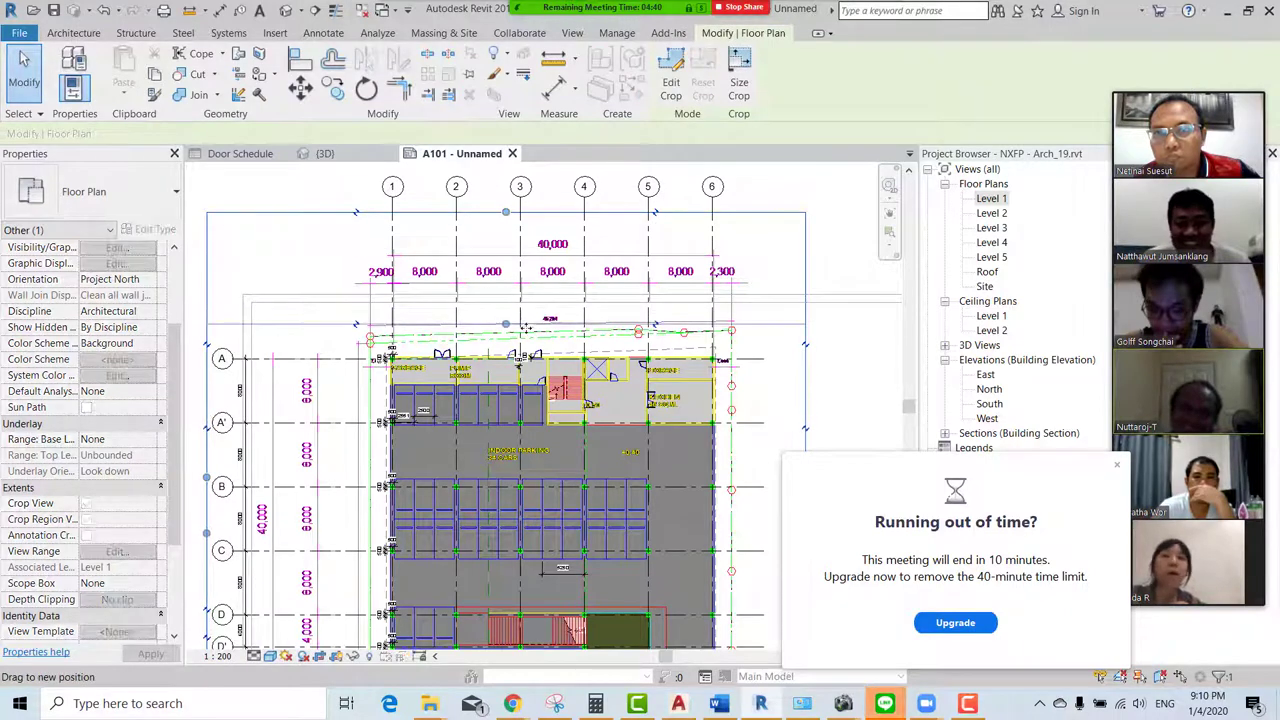
left_click_drag(521, 308, 520, 328)
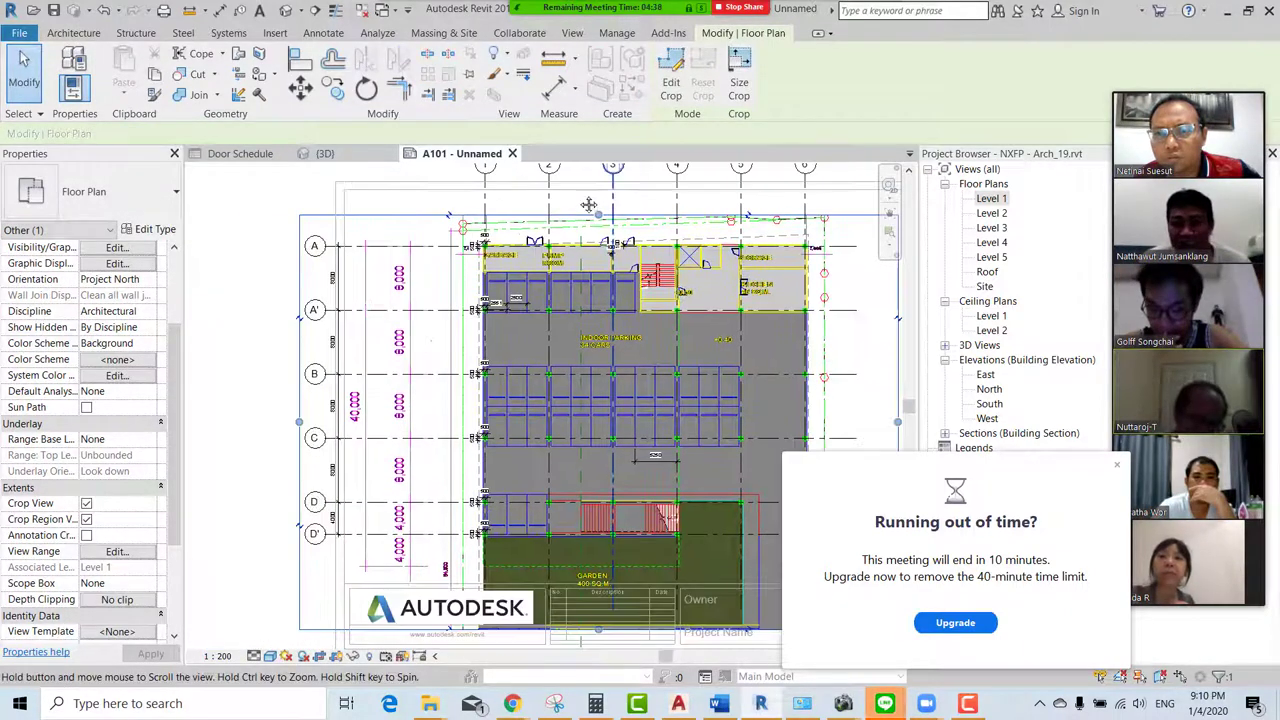
middle_click_drag(350, 537, 444, 423)
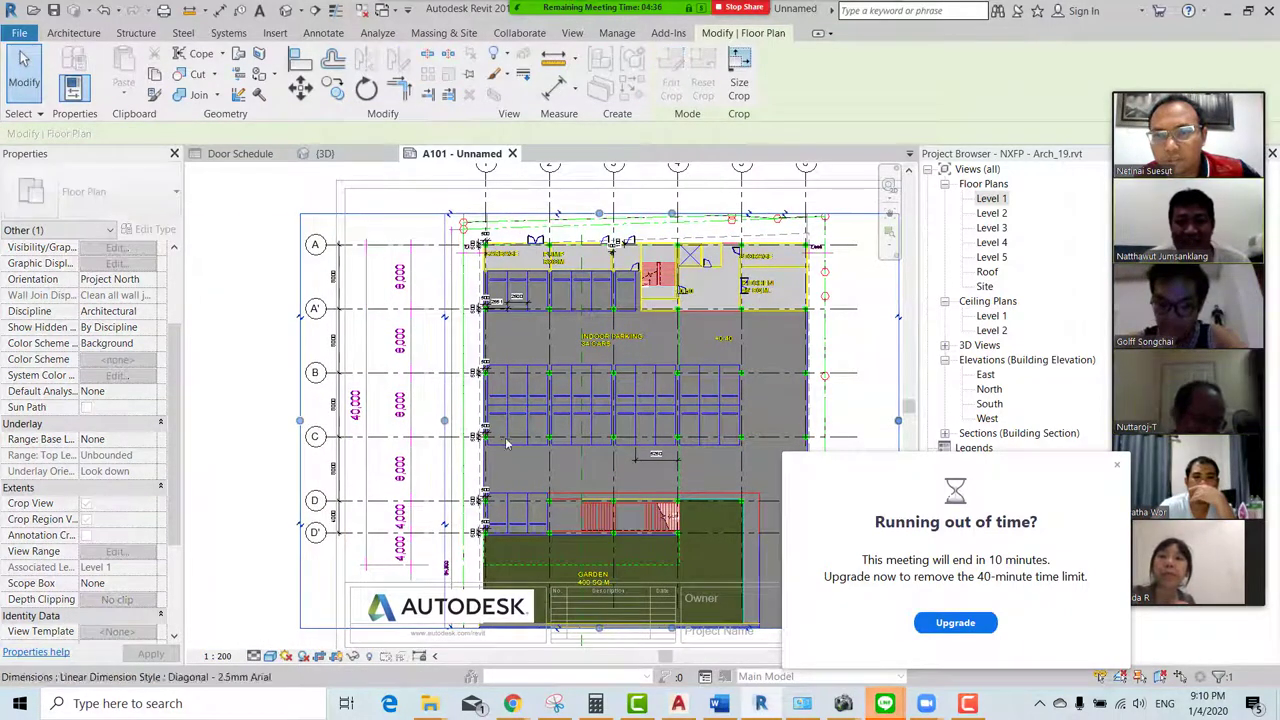
middle_click_drag(607, 630, 510, 529)
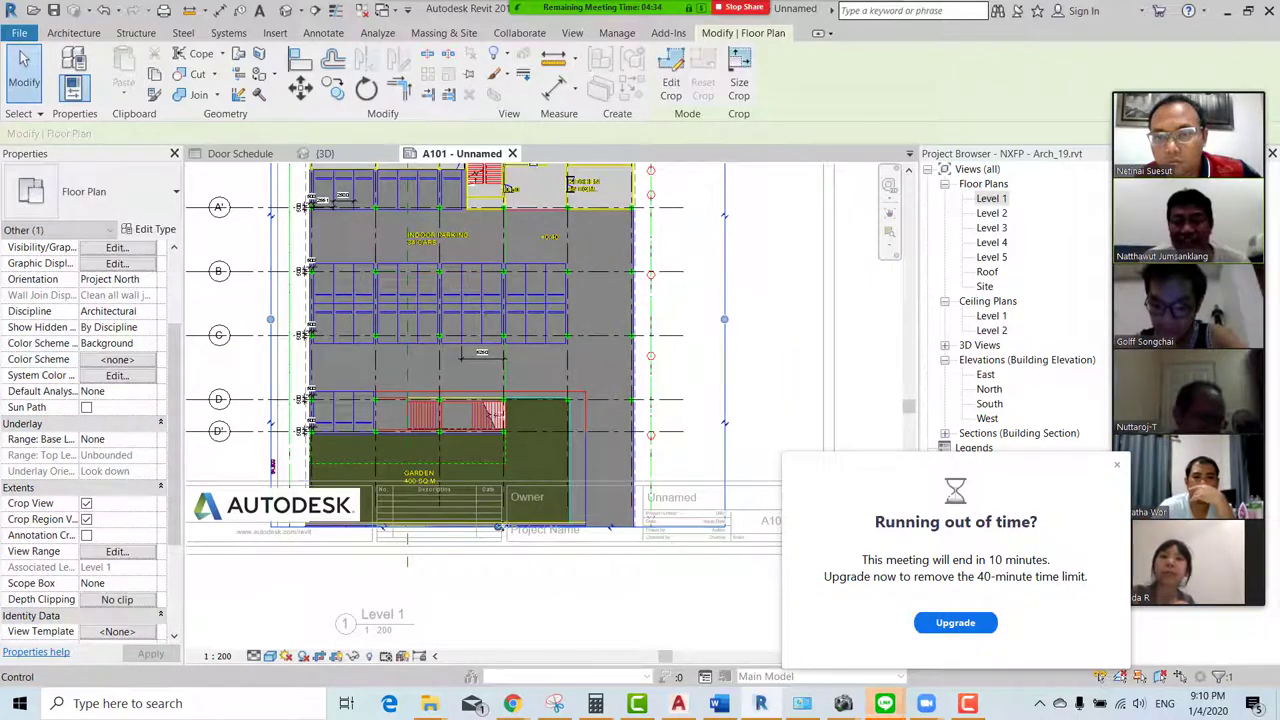
left_click_drag(510, 527, 510, 472)
scroll(709, 336, "down", 3)
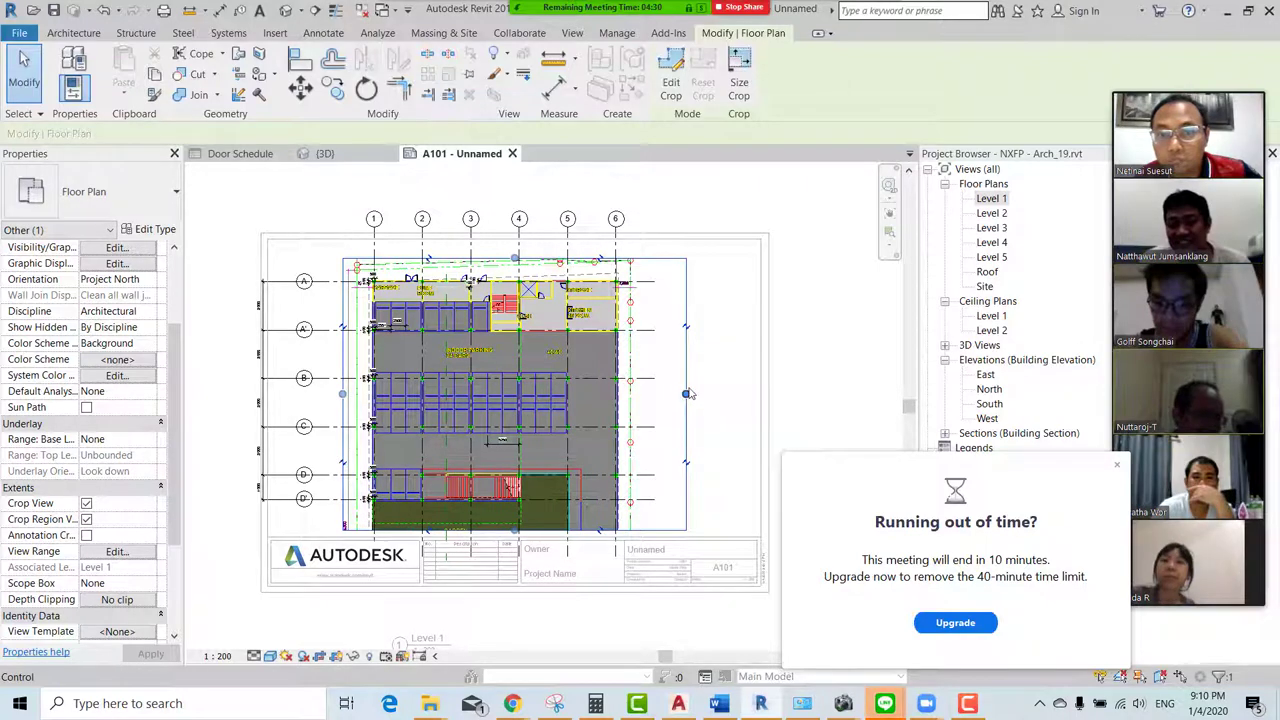
left_click_drag(685, 394, 644, 393)
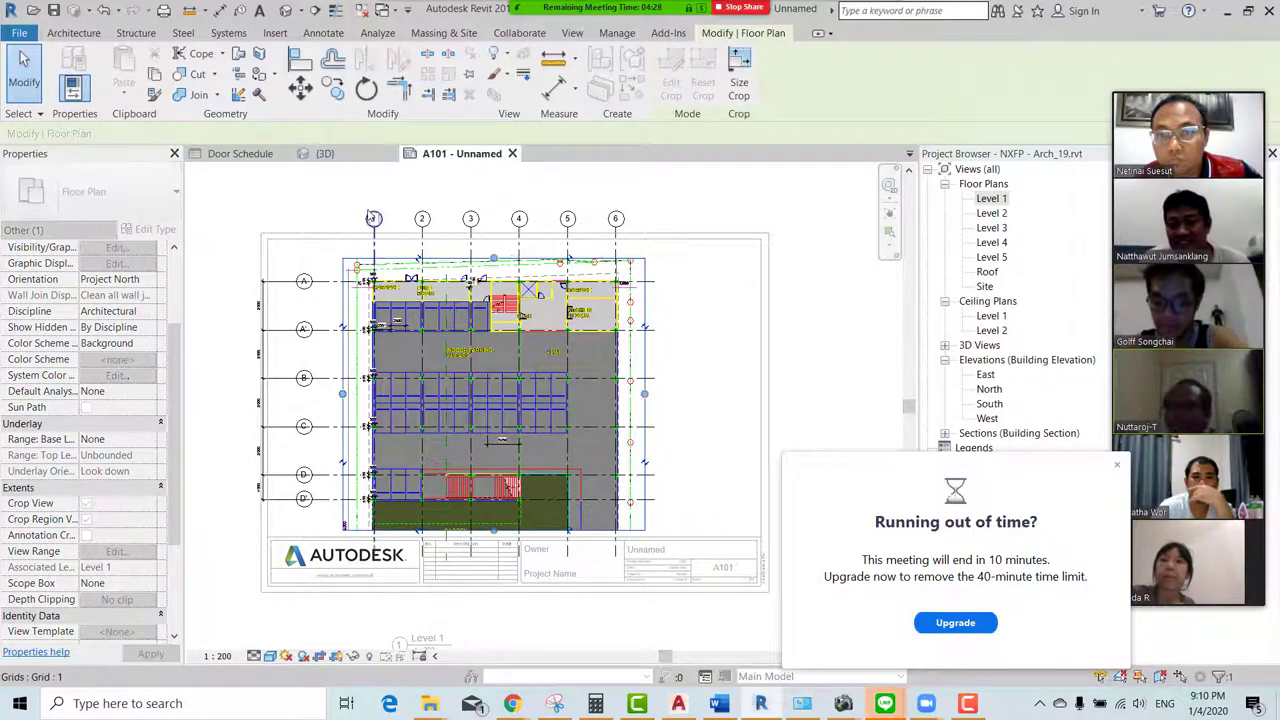
scroll(370, 330, "up", 4)
scroll(370, 333, "up", 2)
left_click(370, 335)
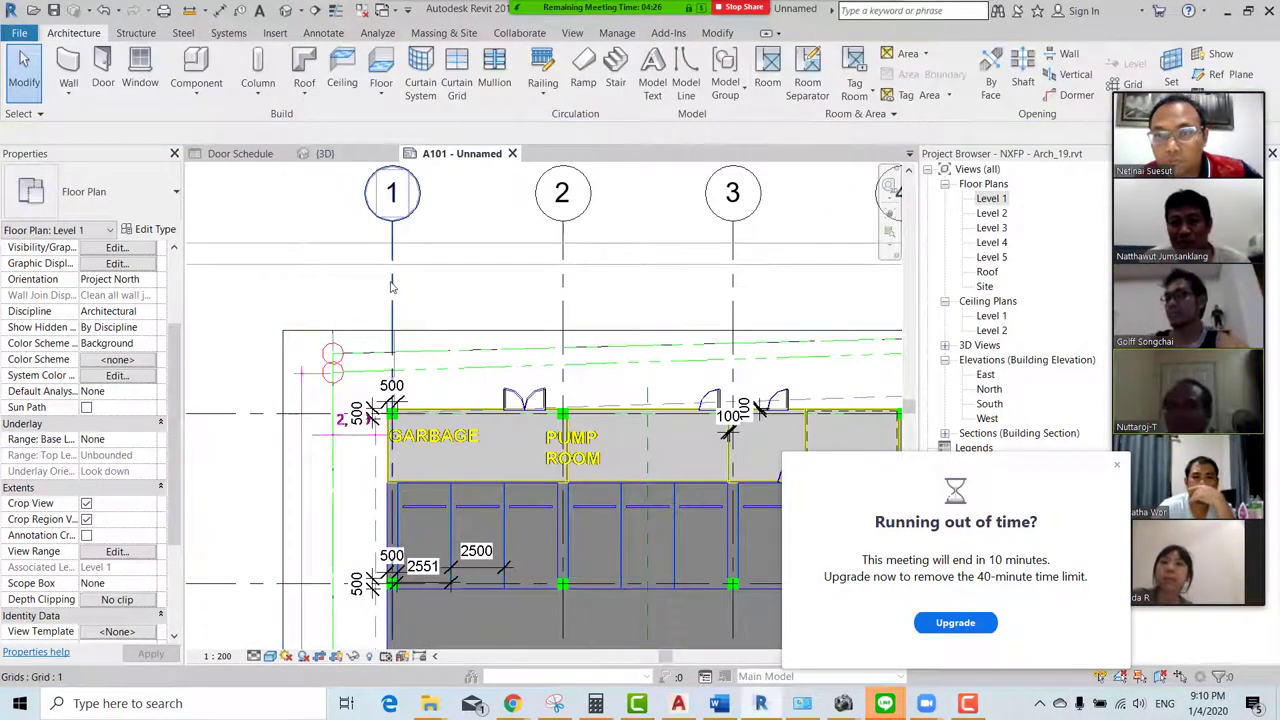
Drag grid line 1's heads down closer to the plan
left_click(391, 250)
left_click_drag(392, 222, 393, 306)
scroll(474, 214, "down", 3)
scroll(367, 293, "down", 1)
middle_click_drag(367, 293, 424, 255)
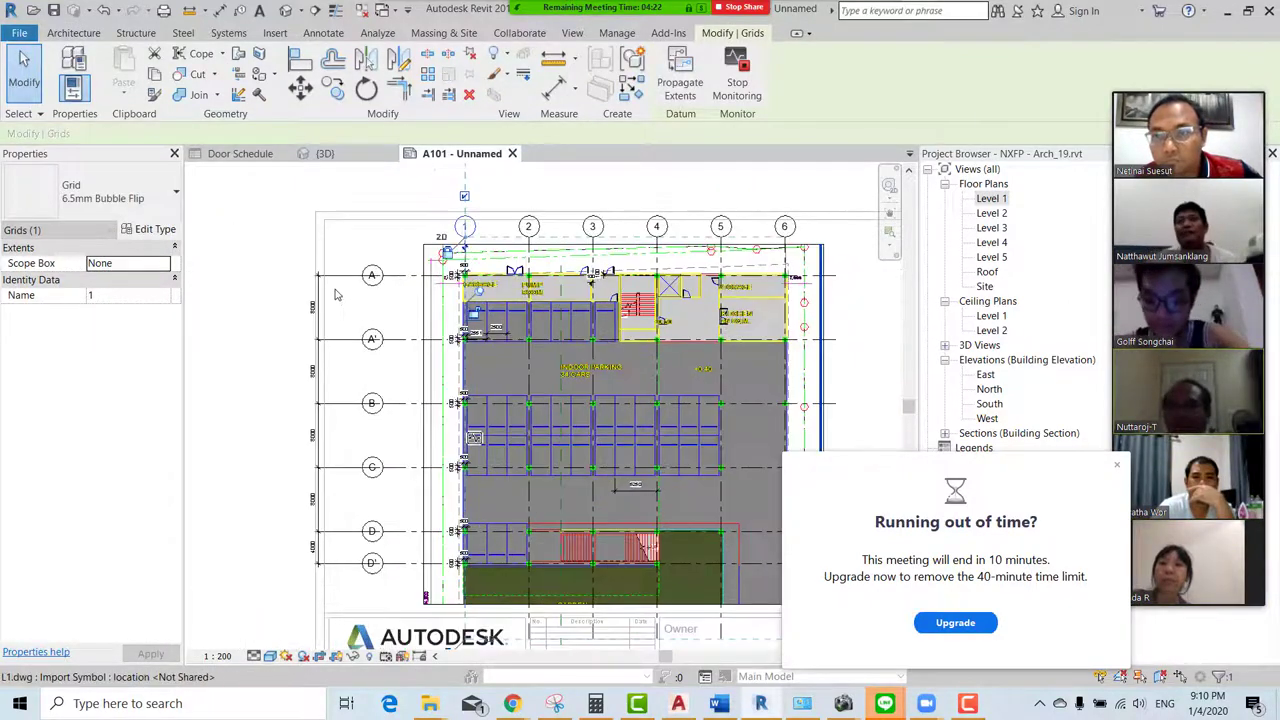
Deactivate the viewport and return to sheet level
left_click(313, 309)
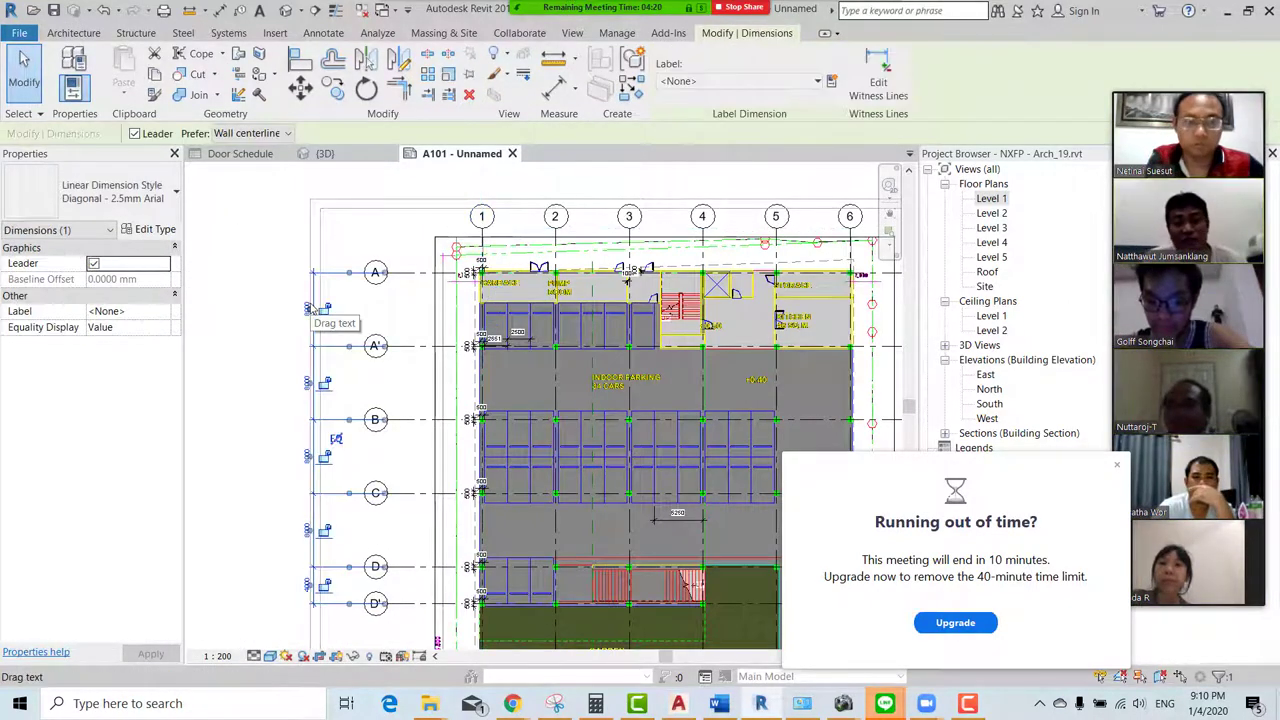
left_click(343, 320)
middle_click_drag(375, 325, 336, 250)
scroll(336, 250, "down", 2)
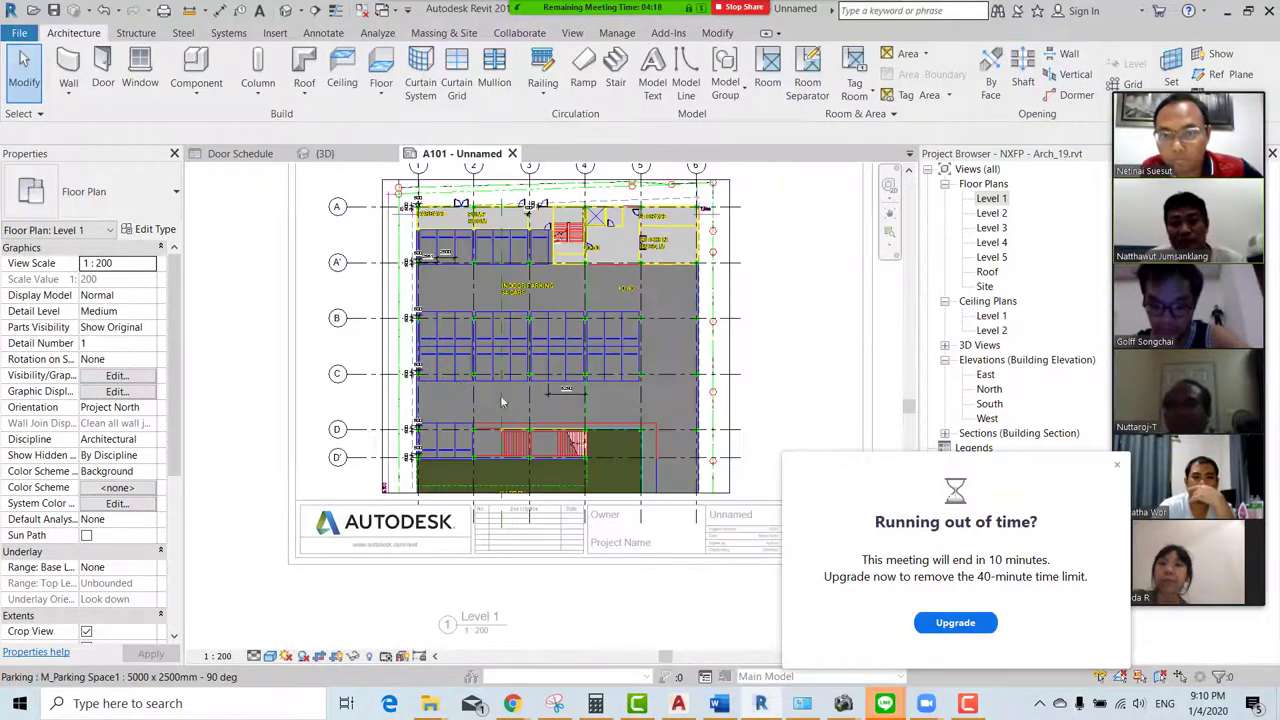
scroll(502, 605, "down", 1)
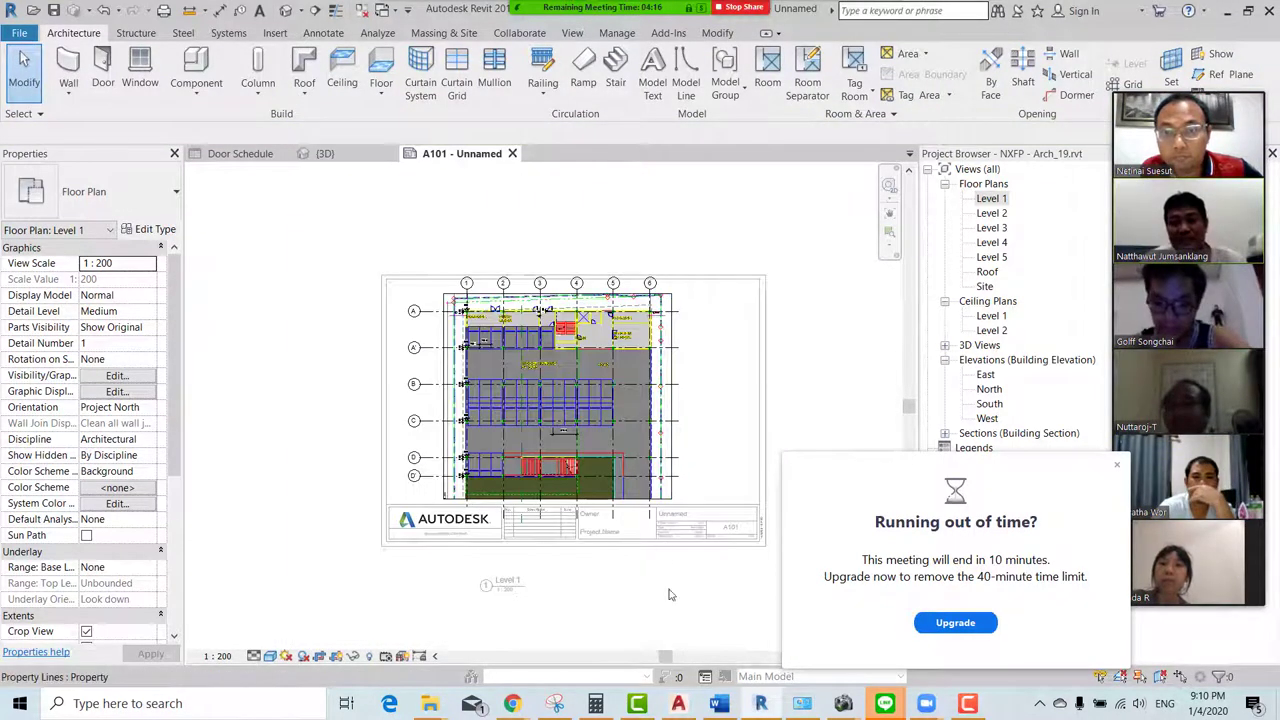
double_click(514, 583)
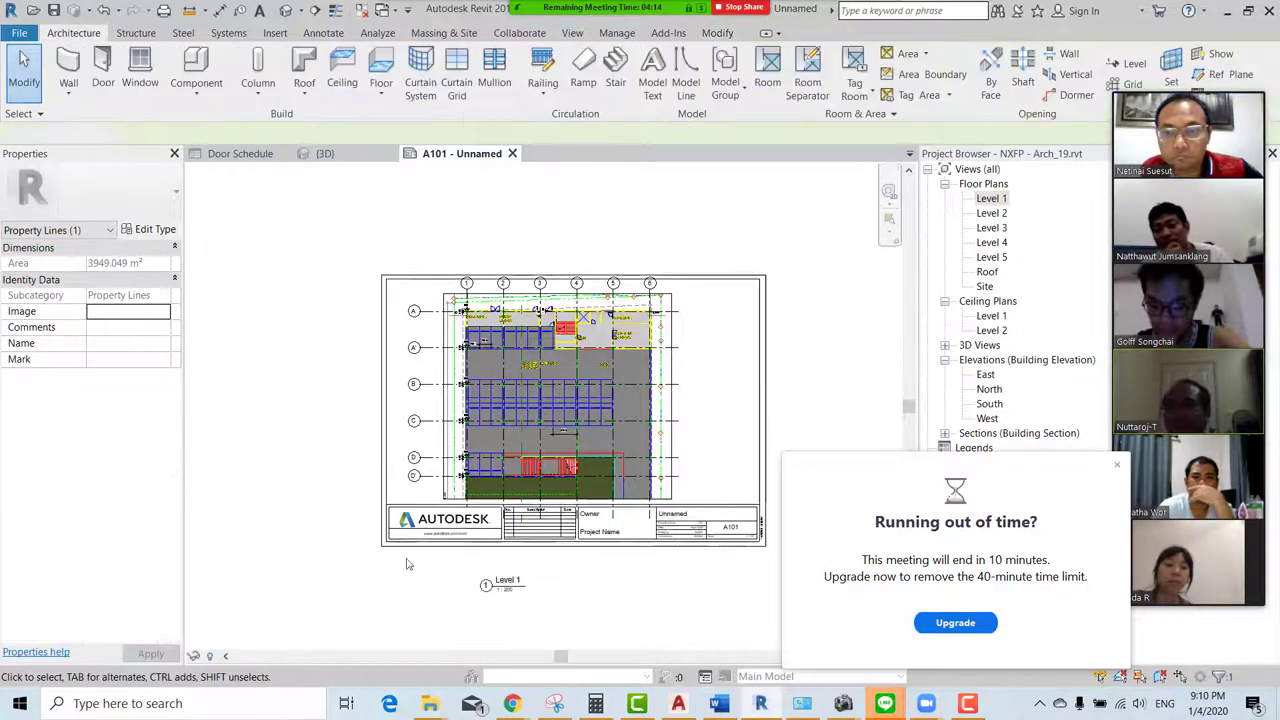
Place the Level 1 viewport title right of the plan, then stop screen sharing
mouse_move(514, 583)
left_mouse_down()
mouse_move(706, 444)
mouse_move(712, 468)
left_mouse_up()
left_click(810, 397)
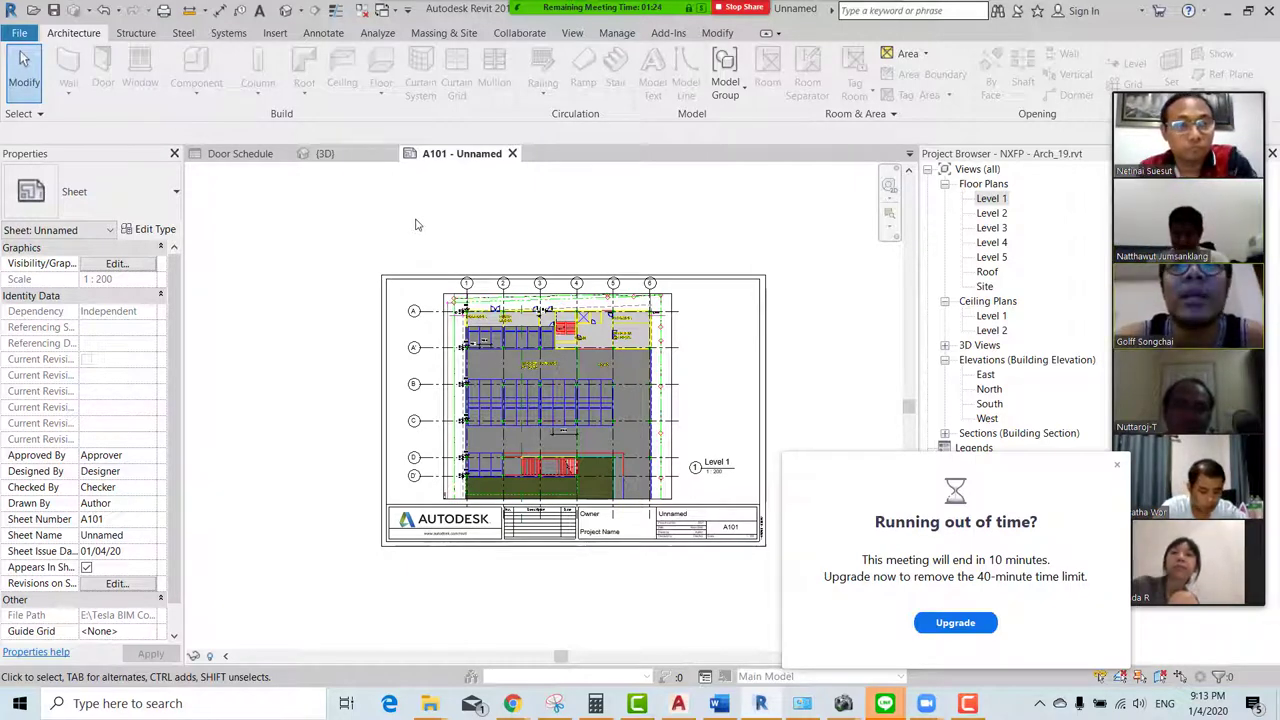
mouse_move(640, 20)
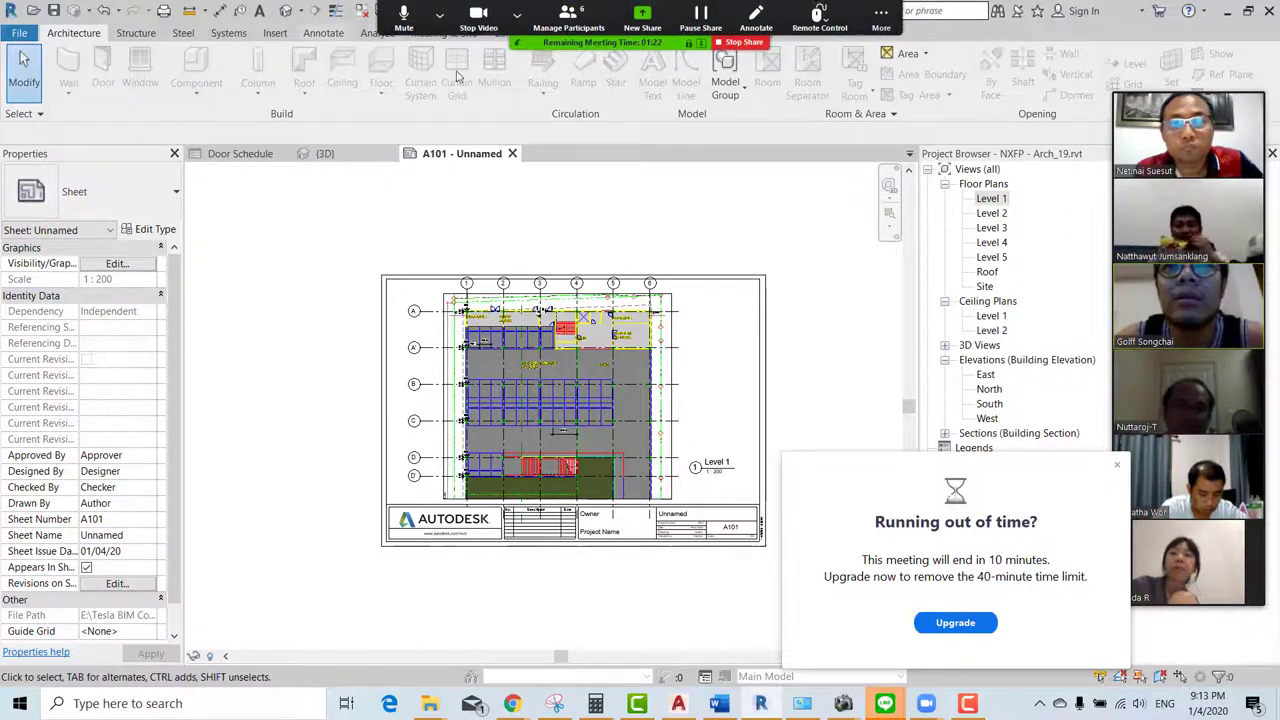
left_click(744, 36)
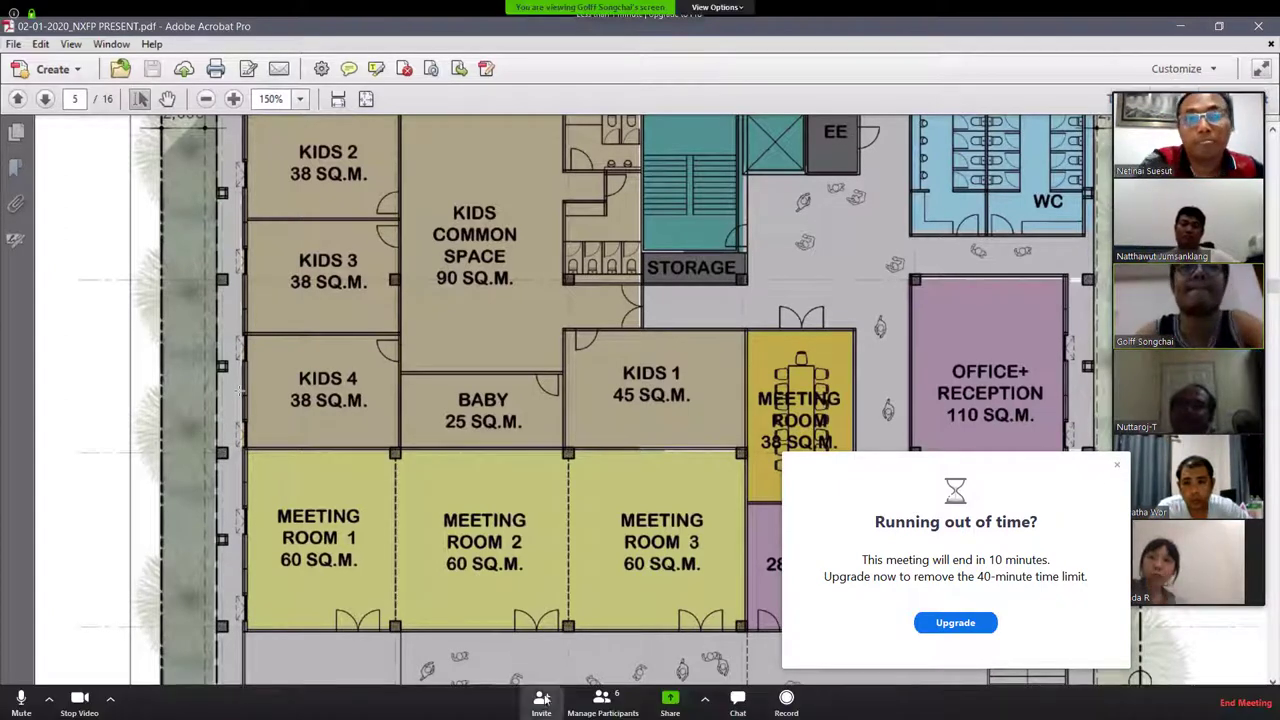
mouse_move(632, 172)
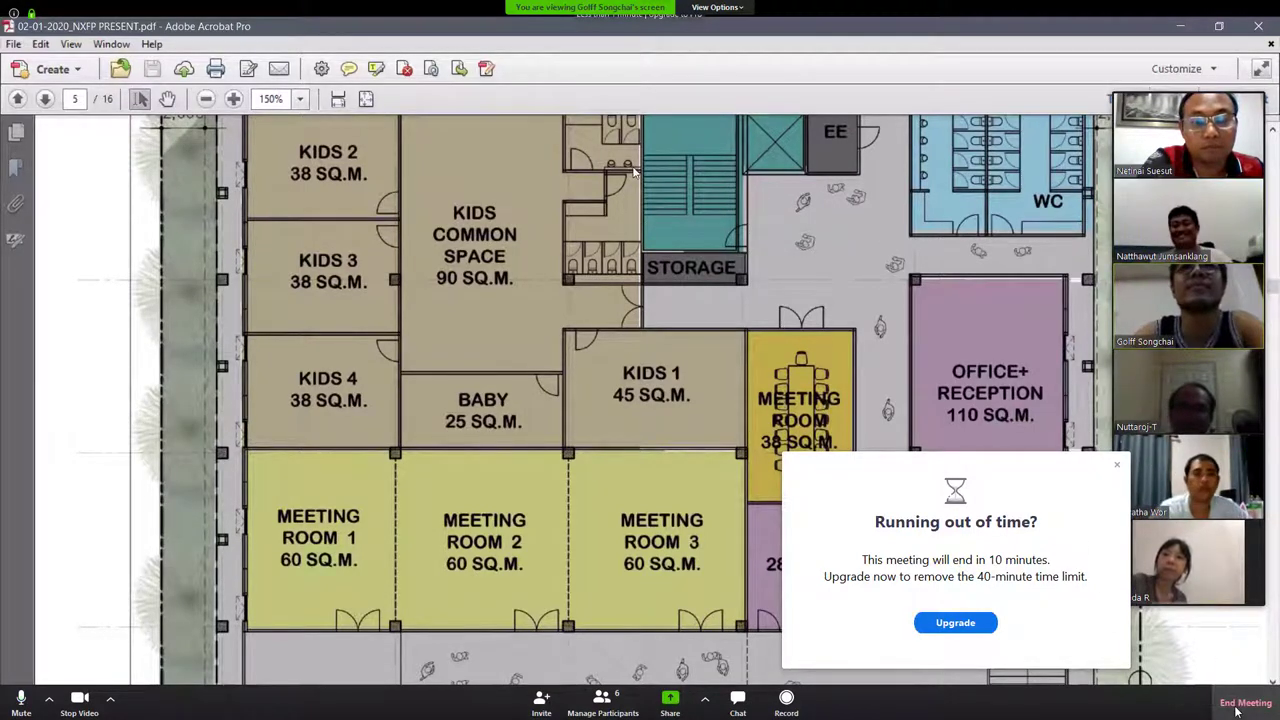
End the Zoom meeting for all, dismiss the notice, and minimize Zoom
left_click(1245, 703)
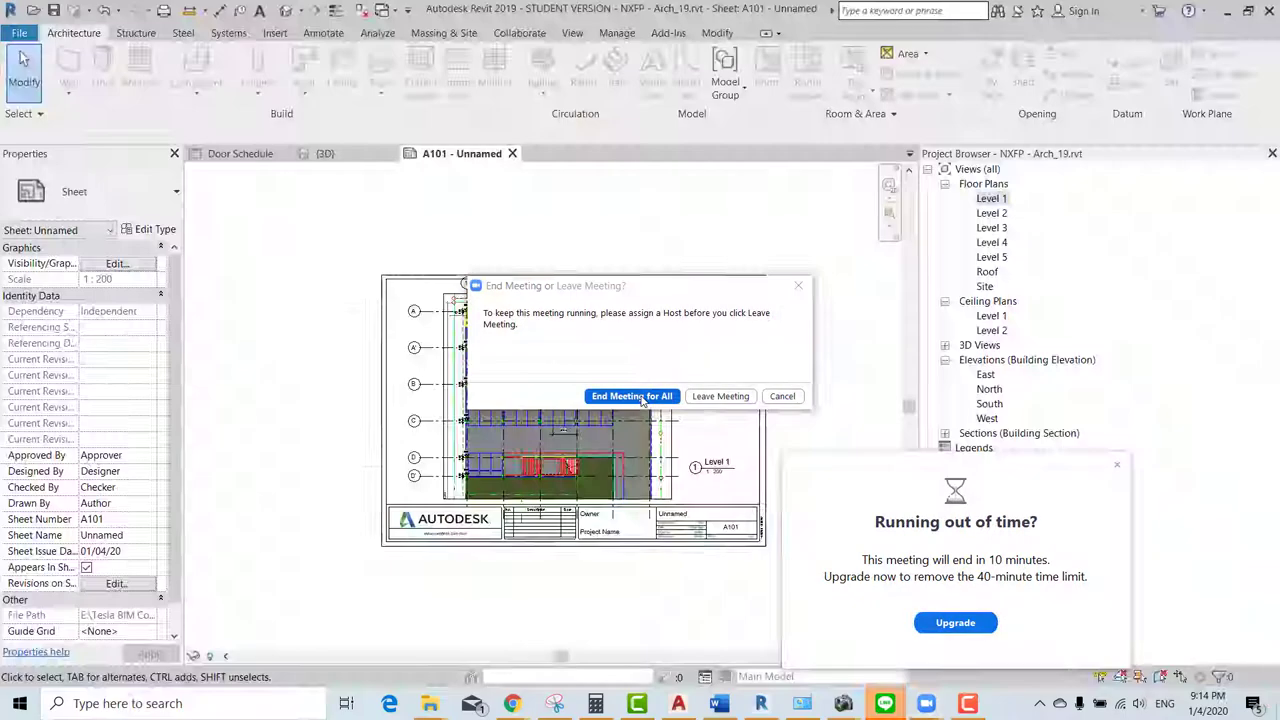
left_click(643, 400)
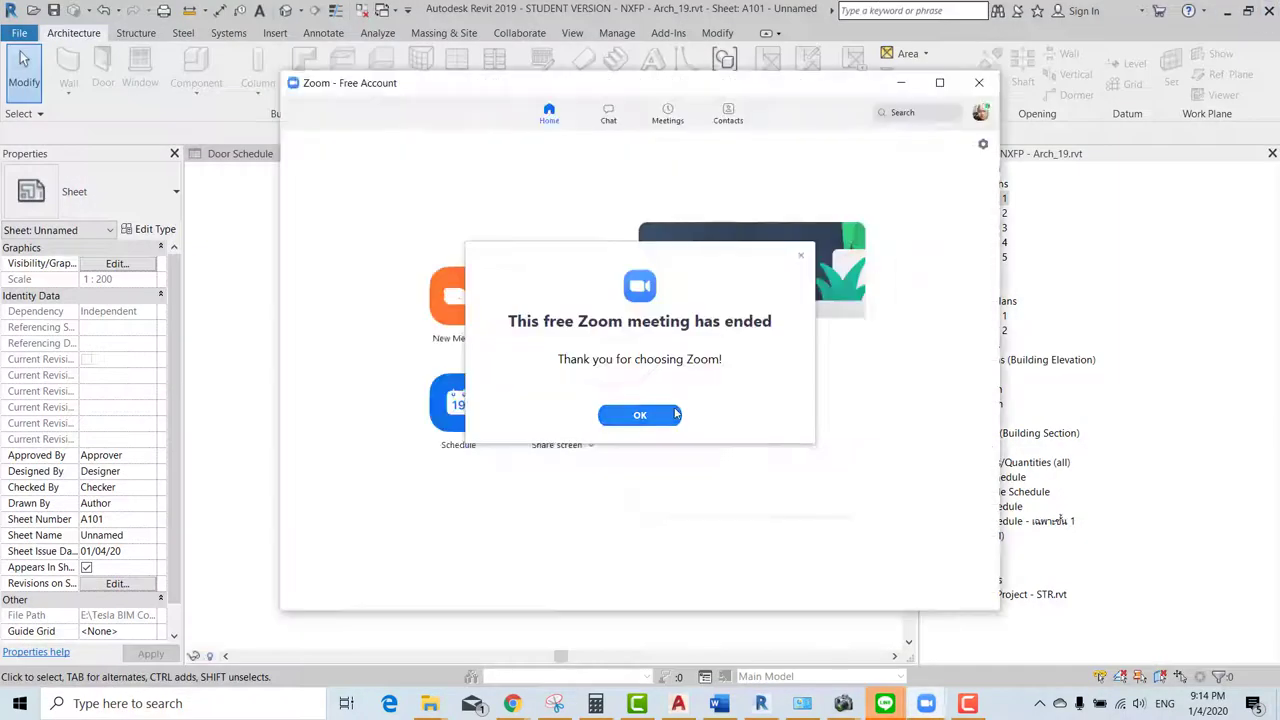
left_click(640, 414)
left_click(901, 83)
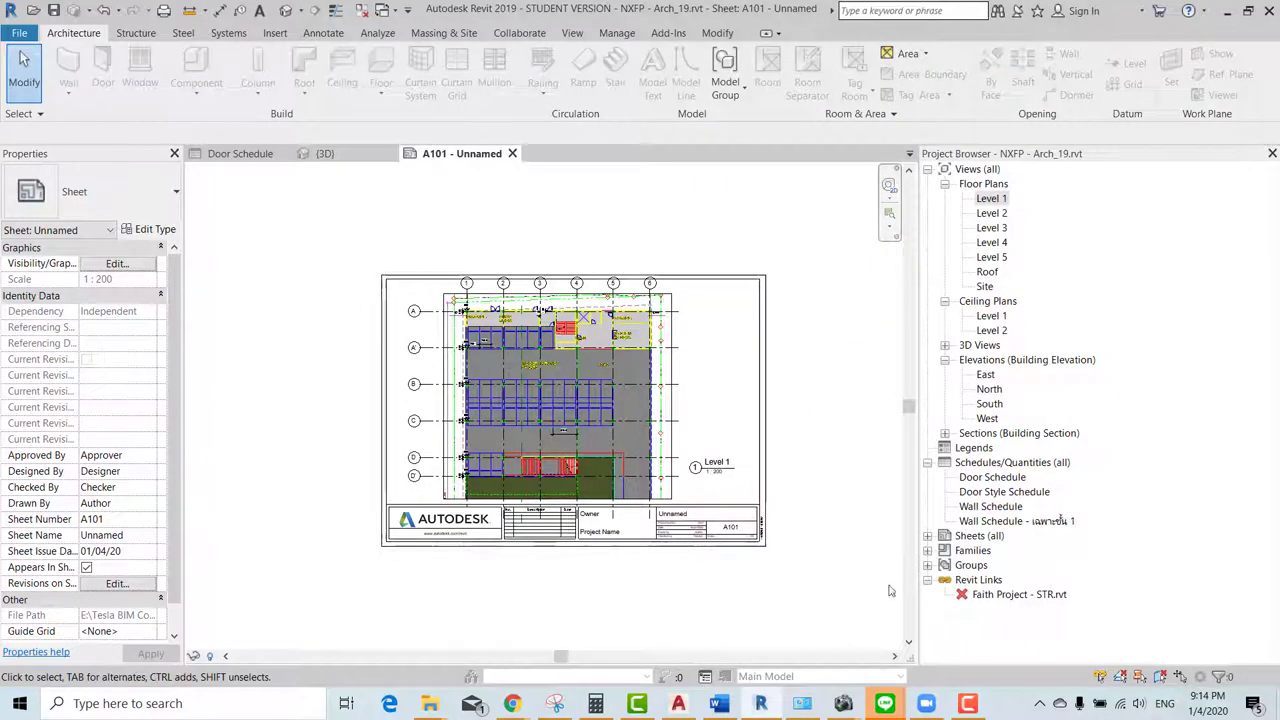